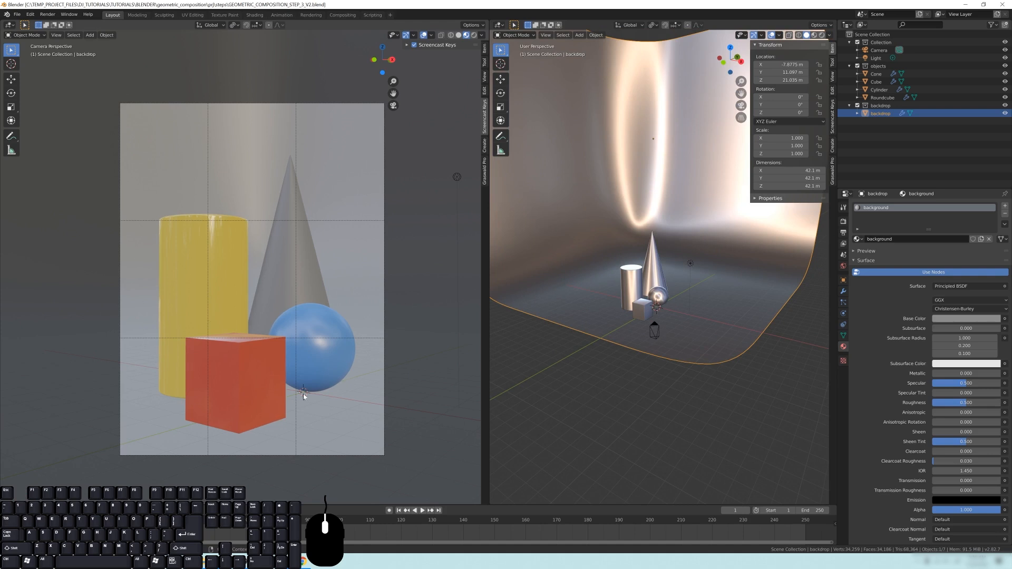
- Switch to Chrome and close the "uv unwrapped cube" image search tab
{"action": "mouse_move", "coordinate": [304, 563]}
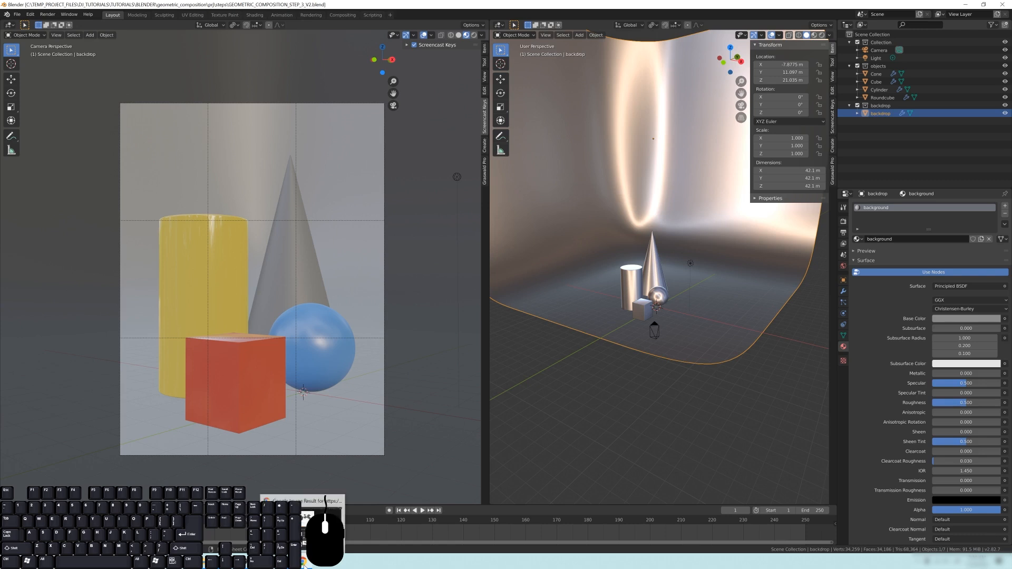
{"action": "left_click", "coordinate": [311, 563]}
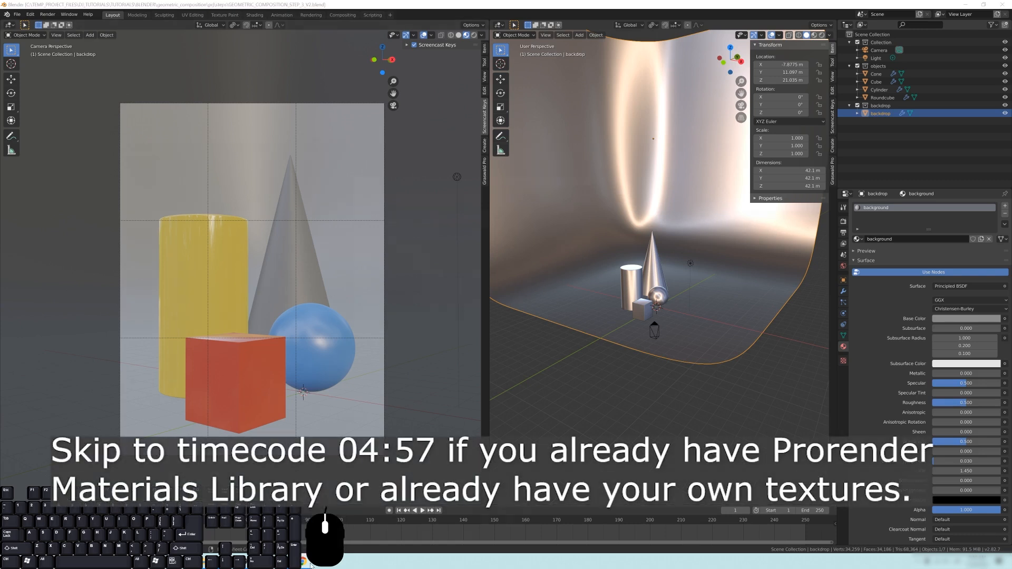
{"action": "left_click", "coordinate": [281, 6]}
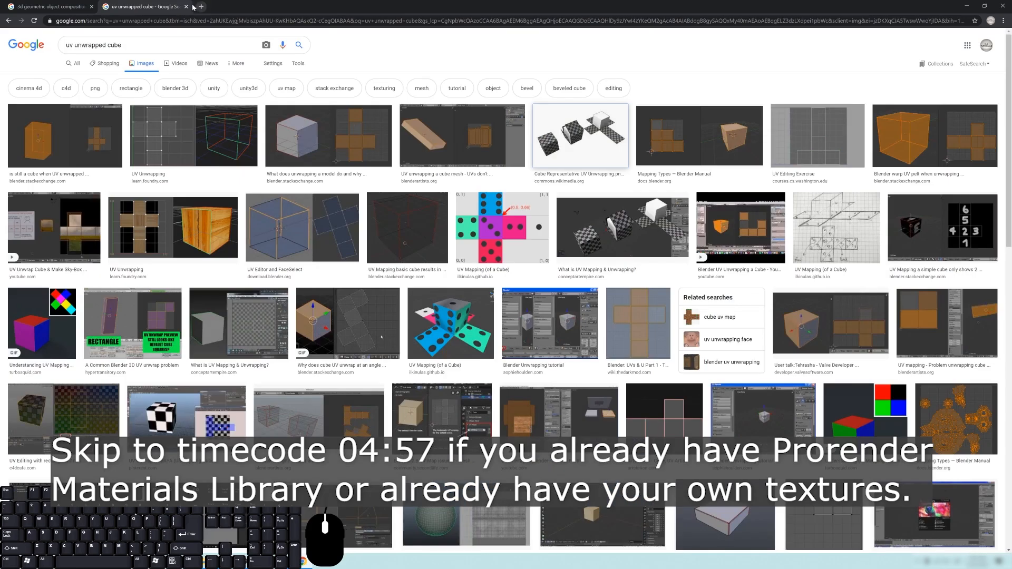
{"action": "left_click", "coordinate": [186, 7]}
- Search Google for "radeon prorender" and open AMD's Radeon ProRender page, dismissing its feedback survey
{"action": "key", "text": "ctrl+l"}
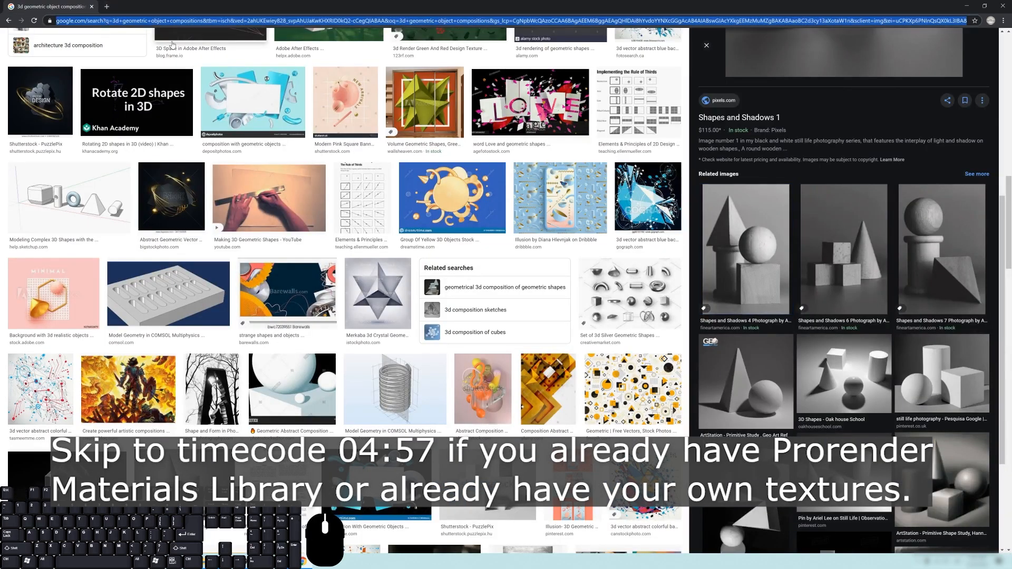
{"action": "type", "text": "radeon prorender"}
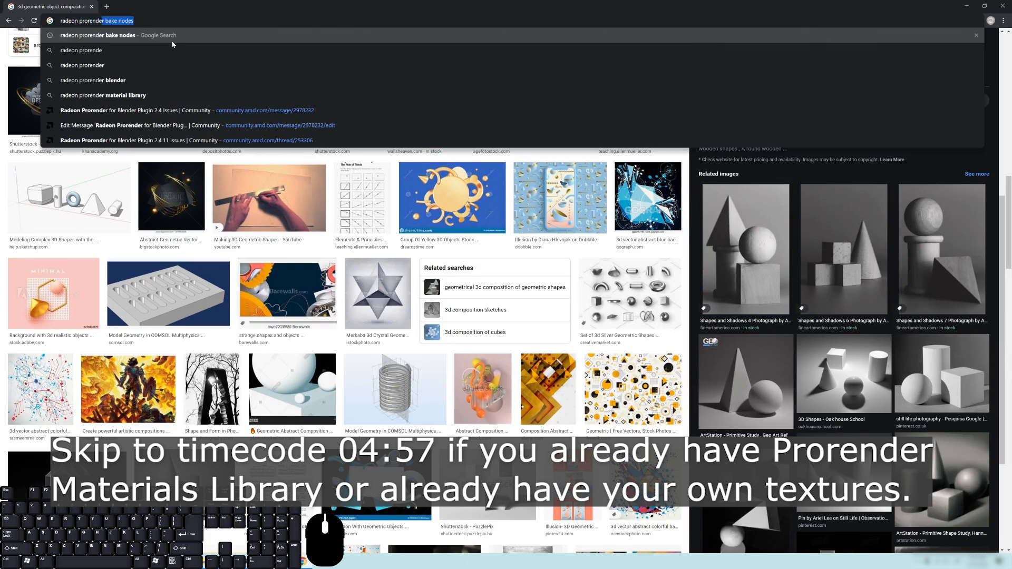
{"action": "key", "text": "Return"}
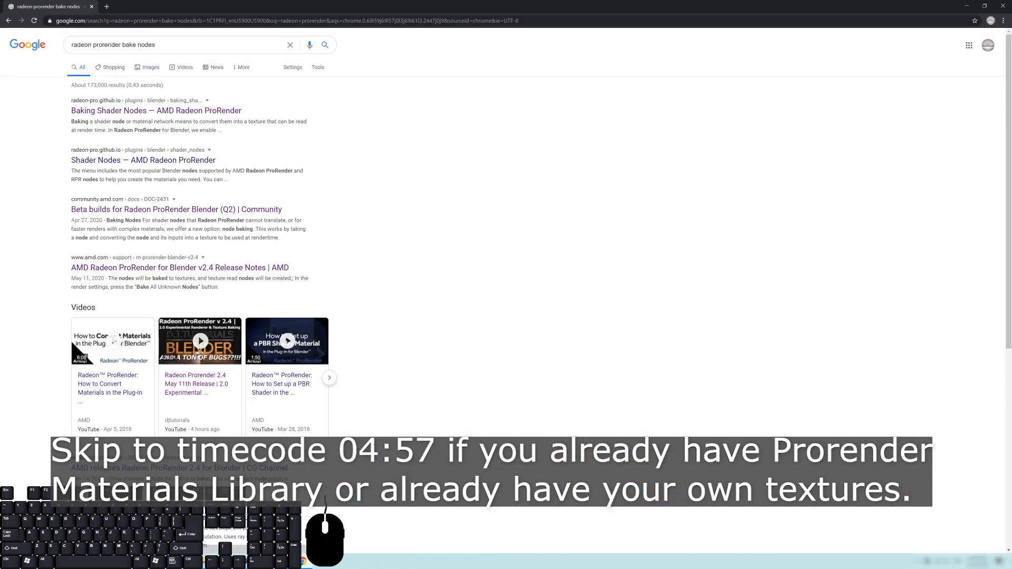
{"action": "left_click", "coordinate": [156, 39]}
{"action": "left_click_drag", "start_coordinate": [122, 45], "coordinate": [433, 46]}
{"action": "key", "text": "BackSpace"}
{"action": "key", "text": "Return"}
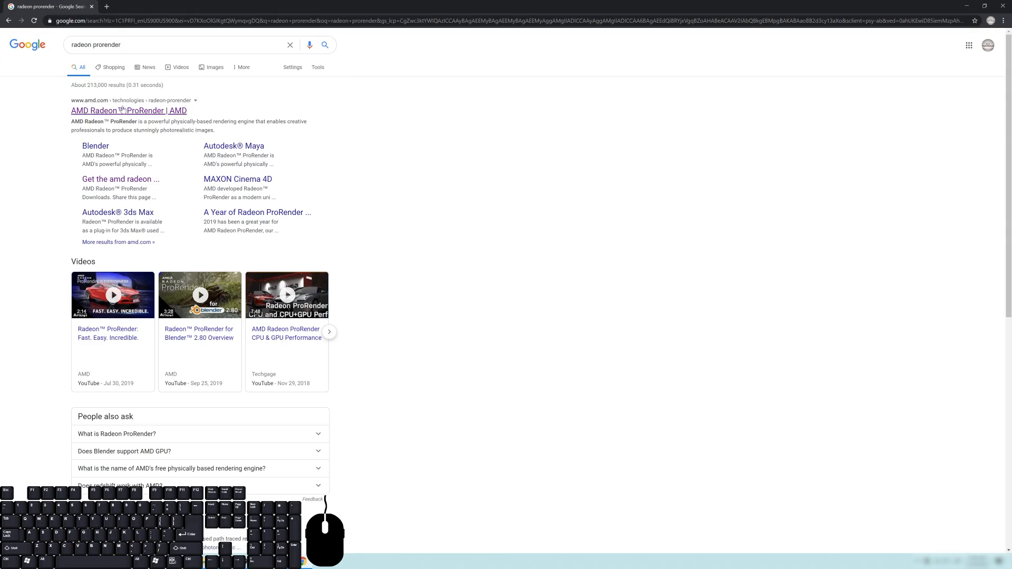
{"action": "left_click", "coordinate": [134, 113]}
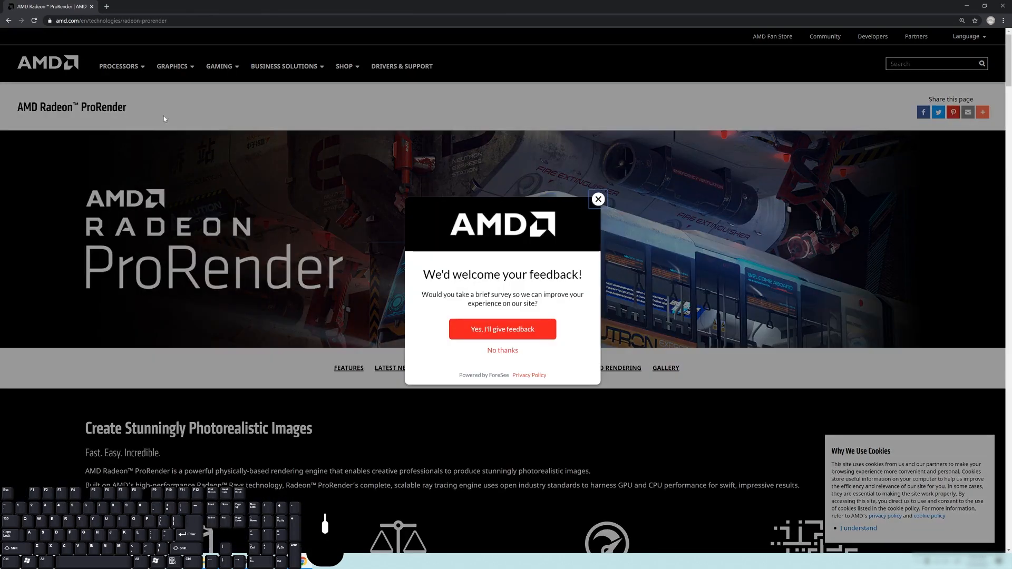
{"action": "left_click", "coordinate": [595, 199]}
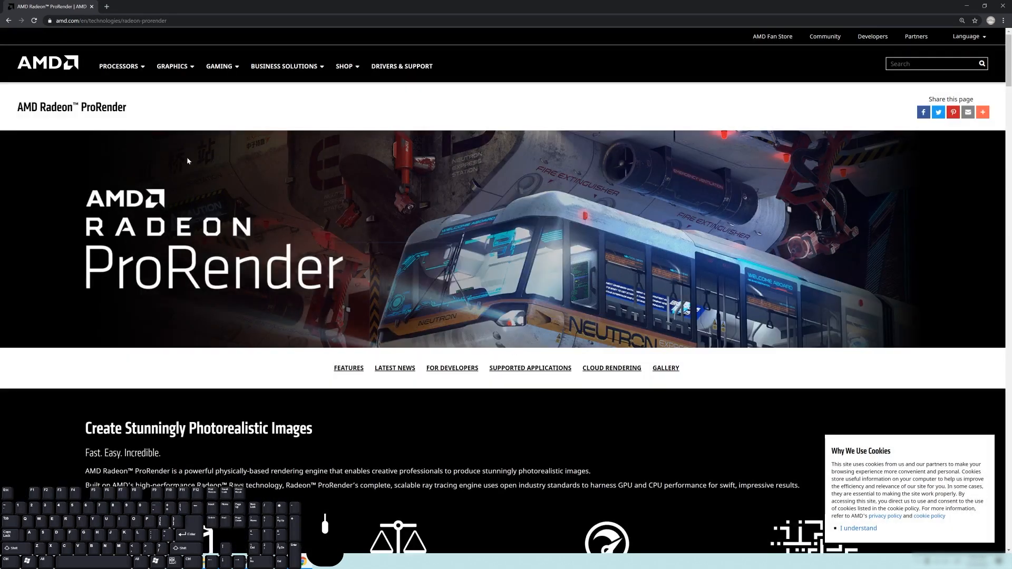
- Find the ProRender plug-ins section and open the information page for the Blender plug-in
{"action": "scroll", "coordinate": [335, 283], "scroll_direction": "down", "scroll_amount": 15}
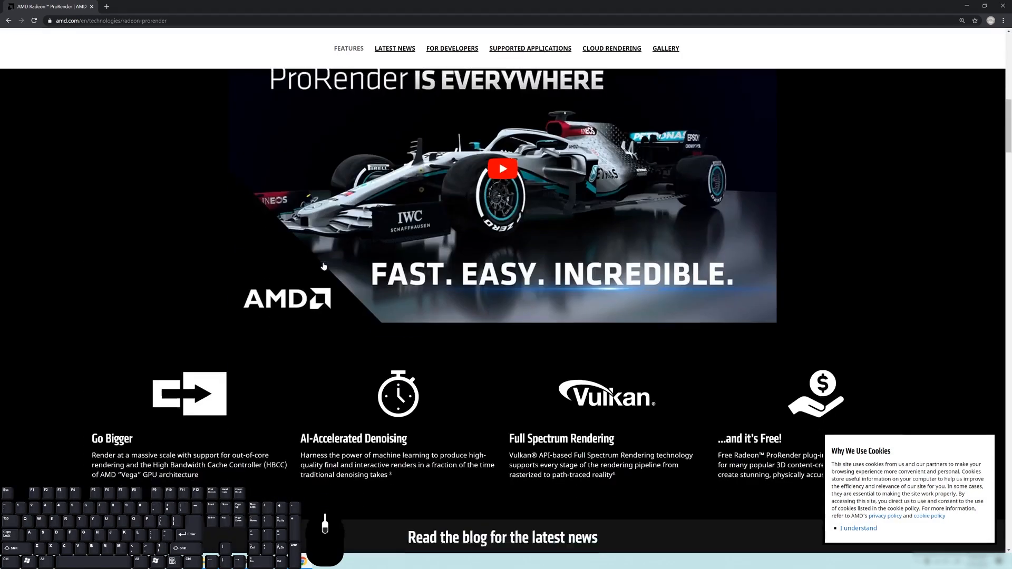
{"action": "scroll", "coordinate": [322, 262], "scroll_direction": "down", "scroll_amount": 10}
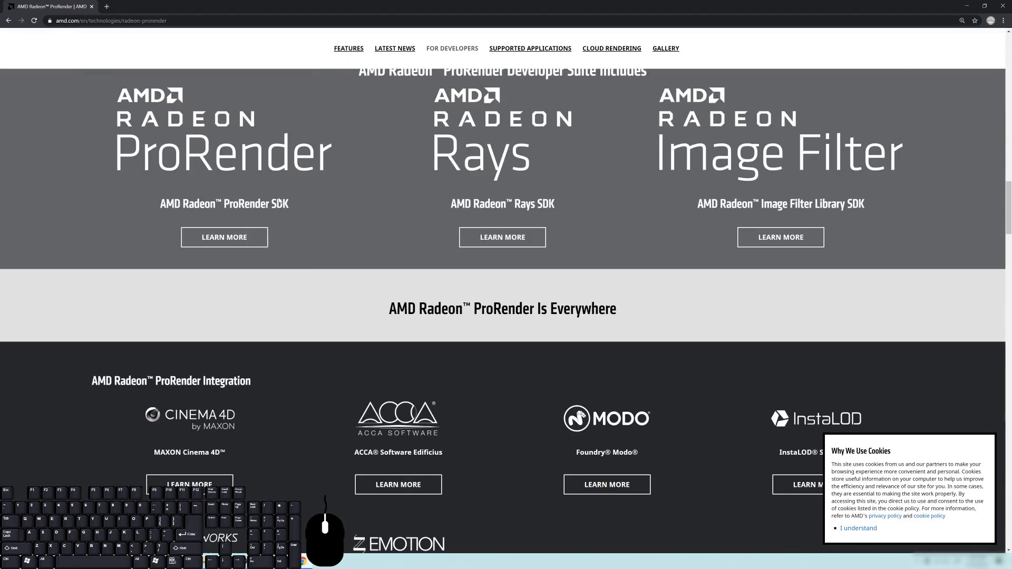
{"action": "scroll", "coordinate": [280, 203], "scroll_direction": "up", "scroll_amount": 2}
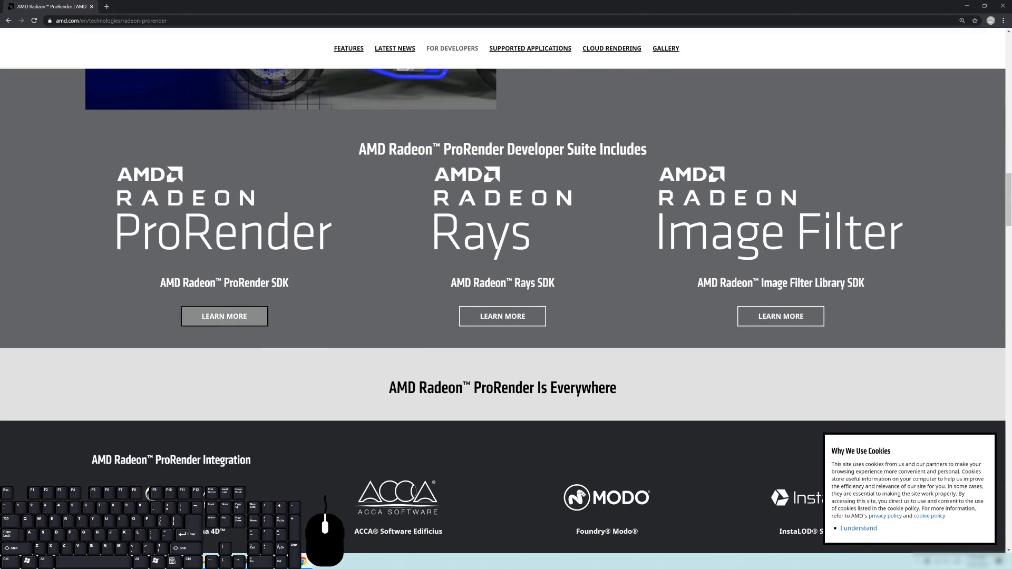
{"action": "scroll", "coordinate": [262, 294], "scroll_direction": "down", "scroll_amount": 11}
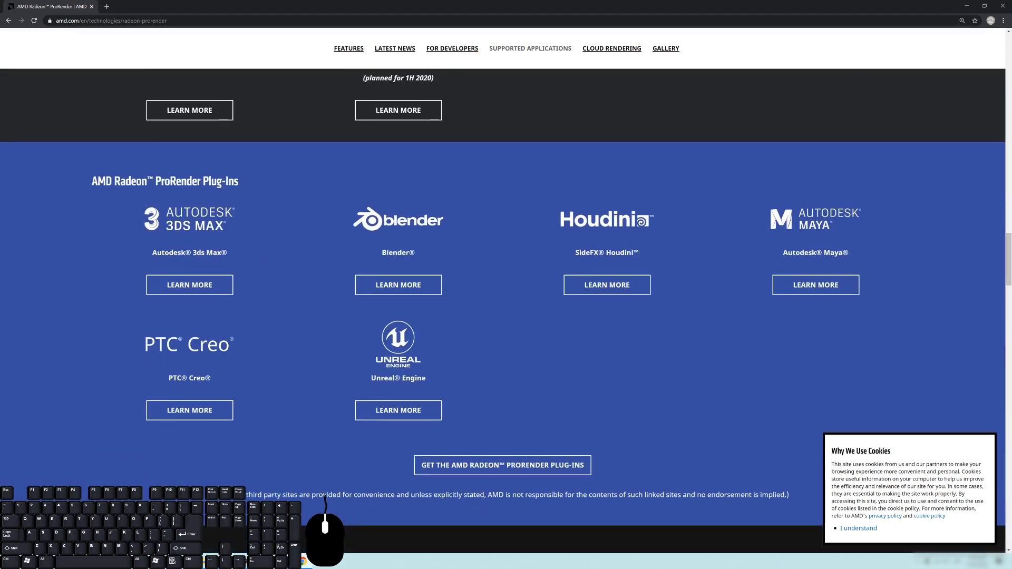
{"action": "scroll", "coordinate": [251, 202], "scroll_direction": "down", "scroll_amount": 2}
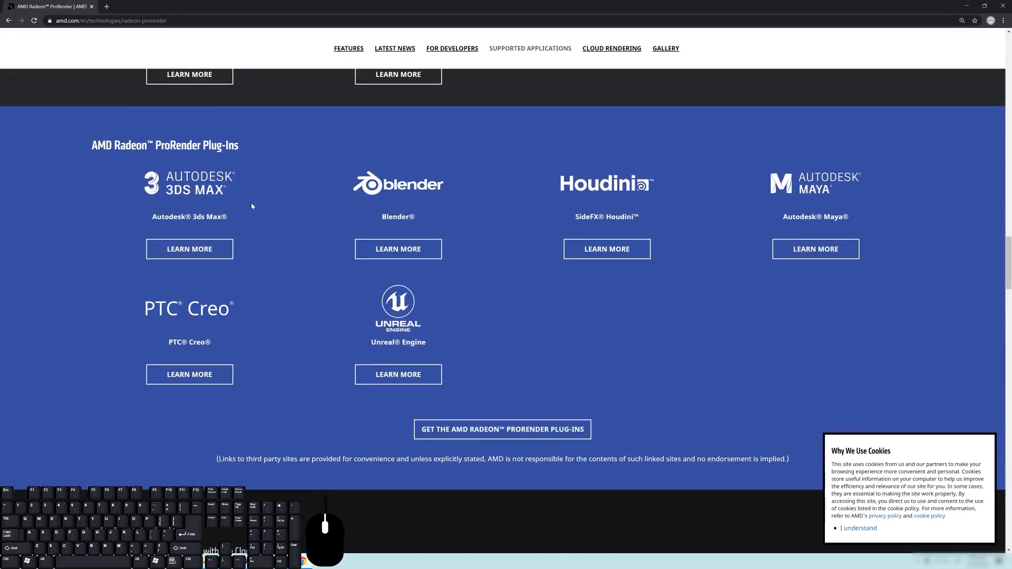
{"action": "scroll", "coordinate": [415, 183], "scroll_direction": "up", "scroll_amount": 1}
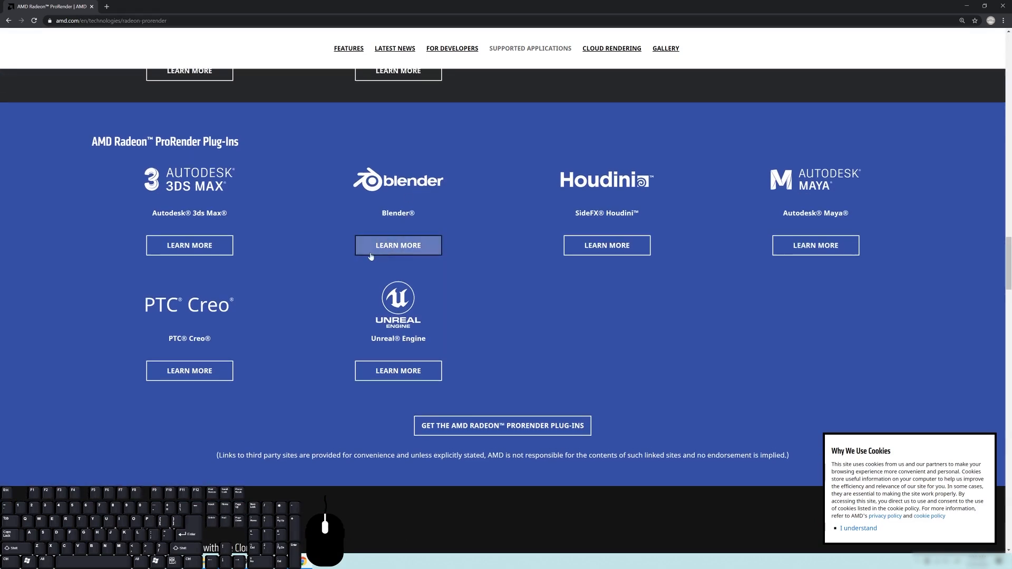
{"action": "left_click", "coordinate": [426, 252]}
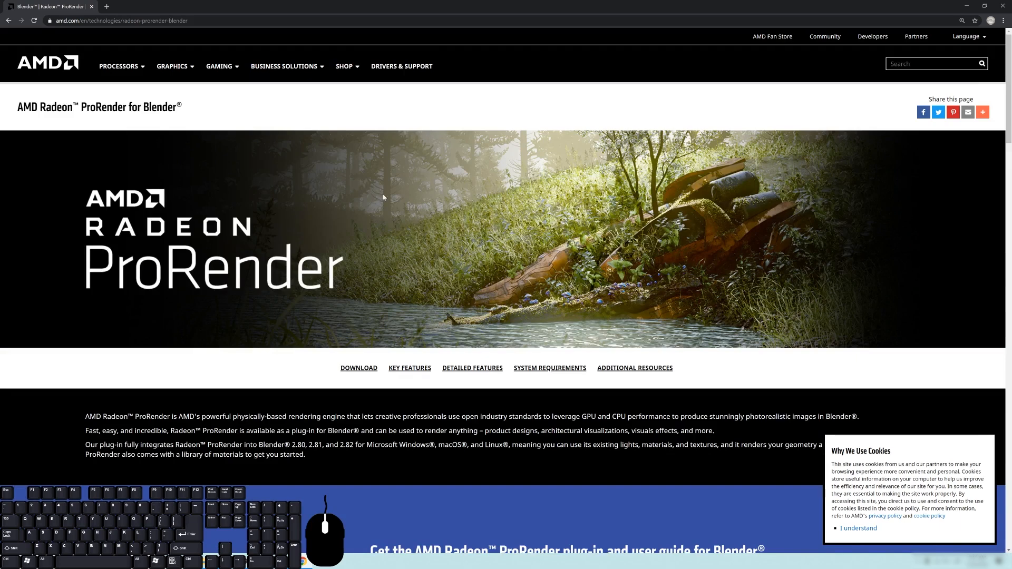
- Go to the ProRender downloads page and download the Material Library for Windows in the Blender section
{"action": "scroll", "coordinate": [494, 327], "scroll_direction": "down", "scroll_amount": 5}
{"action": "scroll", "coordinate": [220, 323], "scroll_direction": "down", "scroll_amount": 15}
{"action": "scroll", "coordinate": [222, 322], "scroll_direction": "down", "scroll_amount": 14}
{"action": "scroll", "coordinate": [222, 316], "scroll_direction": "up", "scroll_amount": 2}
{"action": "scroll", "coordinate": [222, 313], "scroll_direction": "up", "scroll_amount": 20}
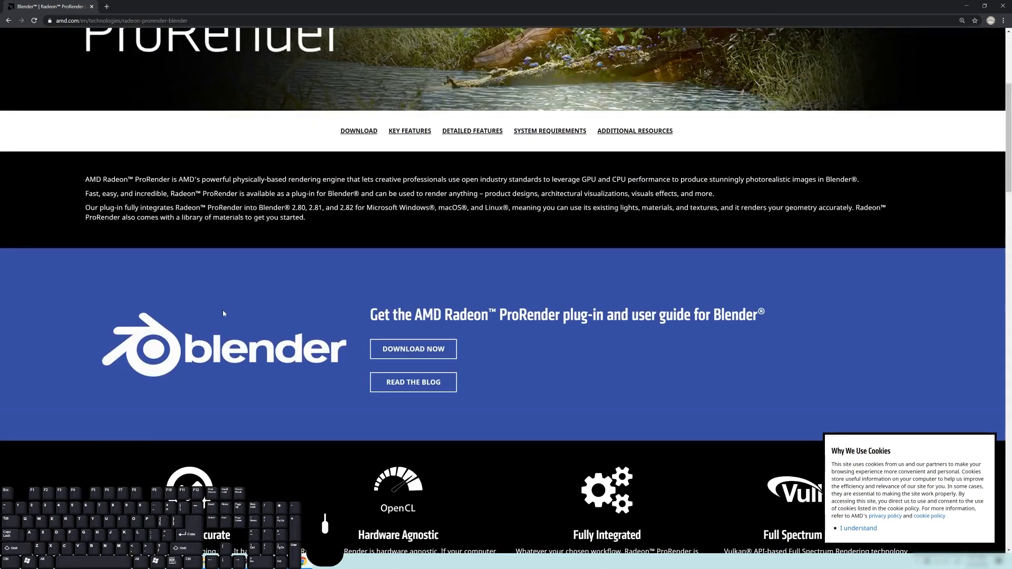
{"action": "left_click", "coordinate": [415, 351]}
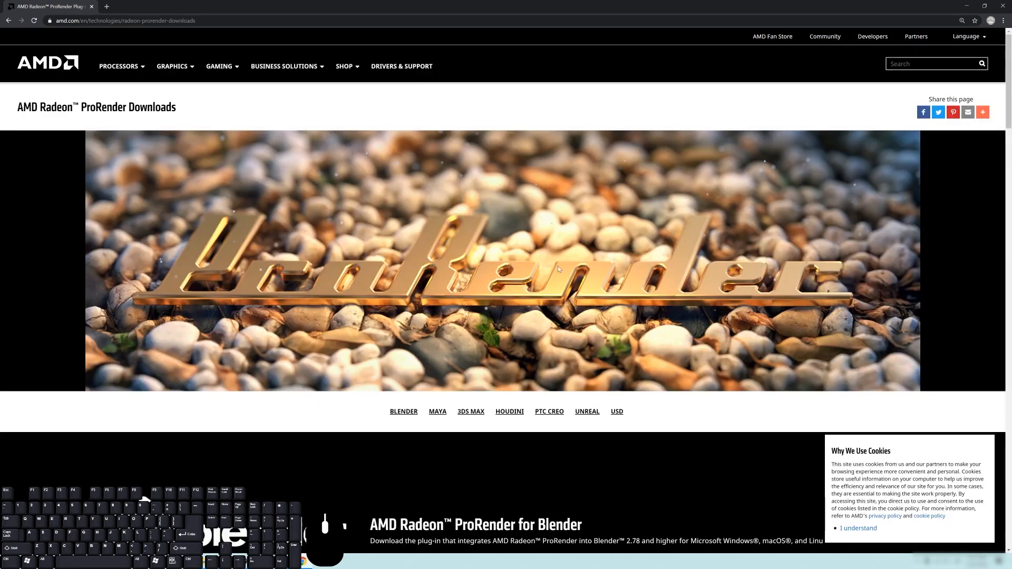
{"action": "scroll", "coordinate": [540, 438], "scroll_direction": "down", "scroll_amount": 7}
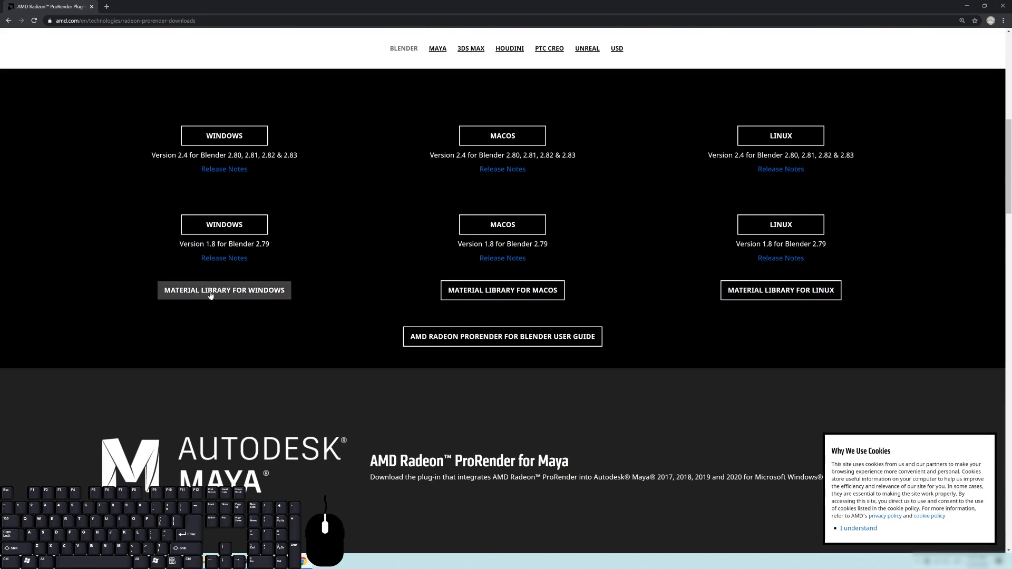
{"action": "left_click", "coordinate": [266, 291]}
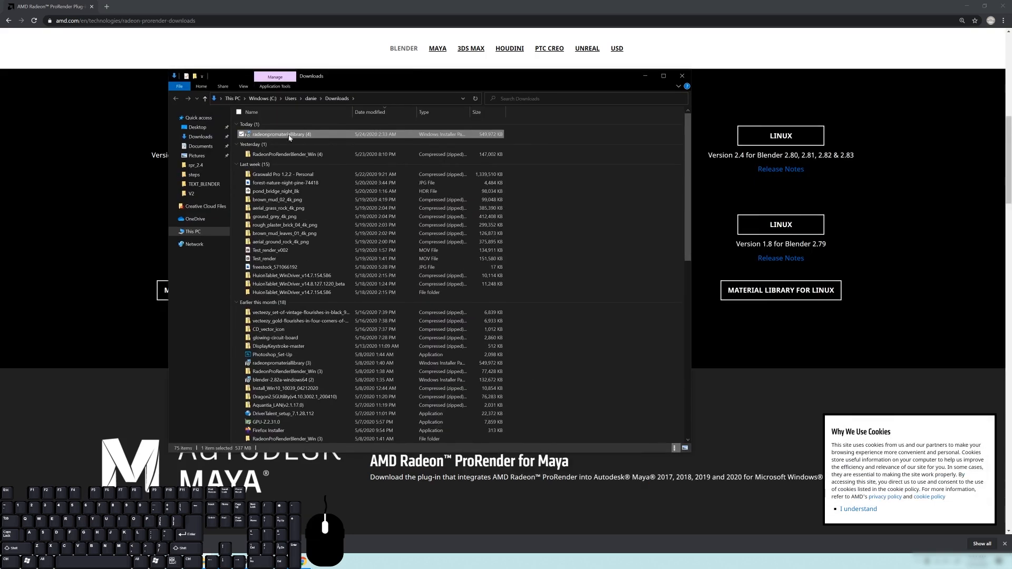
- Launch the radeonpromateriallibrary (4) installer from the Downloads folder and cancel its setup wizard
{"action": "left_click_drag", "start_coordinate": [353, 112], "coordinate": [359, 111]}
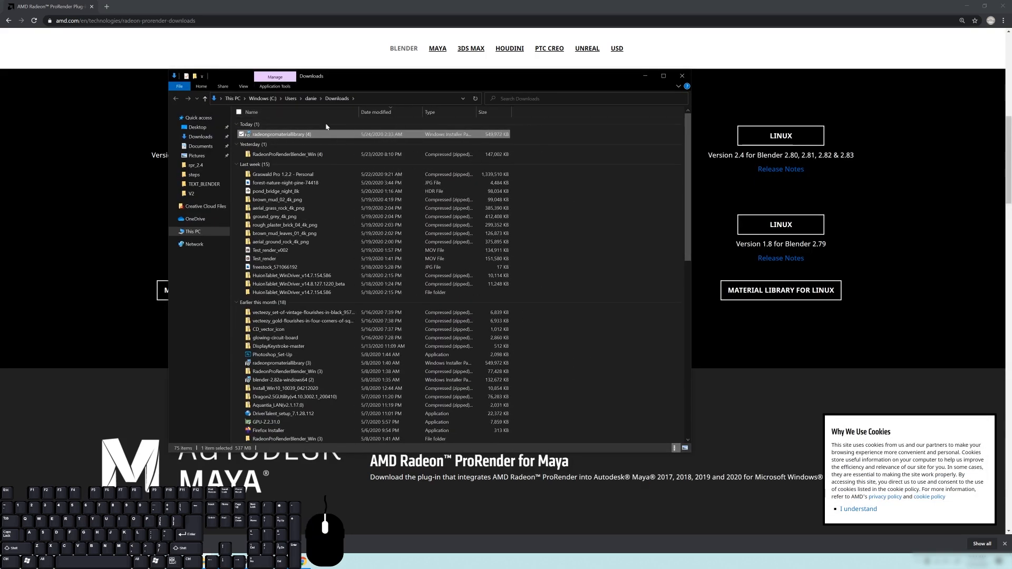
{"action": "double_click", "coordinate": [274, 135]}
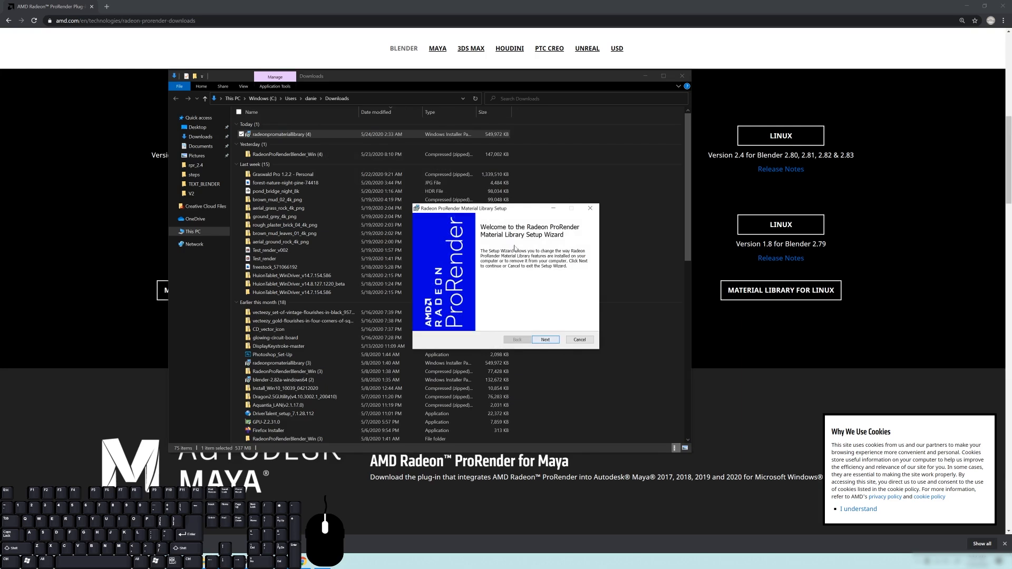
{"action": "left_click_drag", "start_coordinate": [491, 210], "coordinate": [531, 205]}
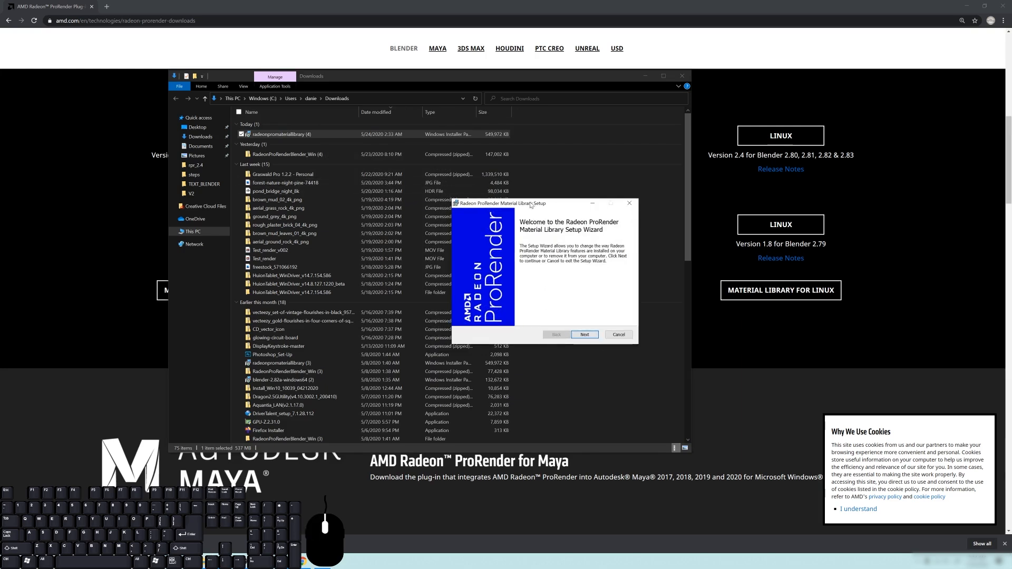
{"action": "mouse_move", "coordinate": [488, 204]}
{"action": "left_mouse_down"}
{"action": "mouse_move", "coordinate": [472, 204]}
{"action": "mouse_move", "coordinate": [484, 205]}
{"action": "left_mouse_up"}
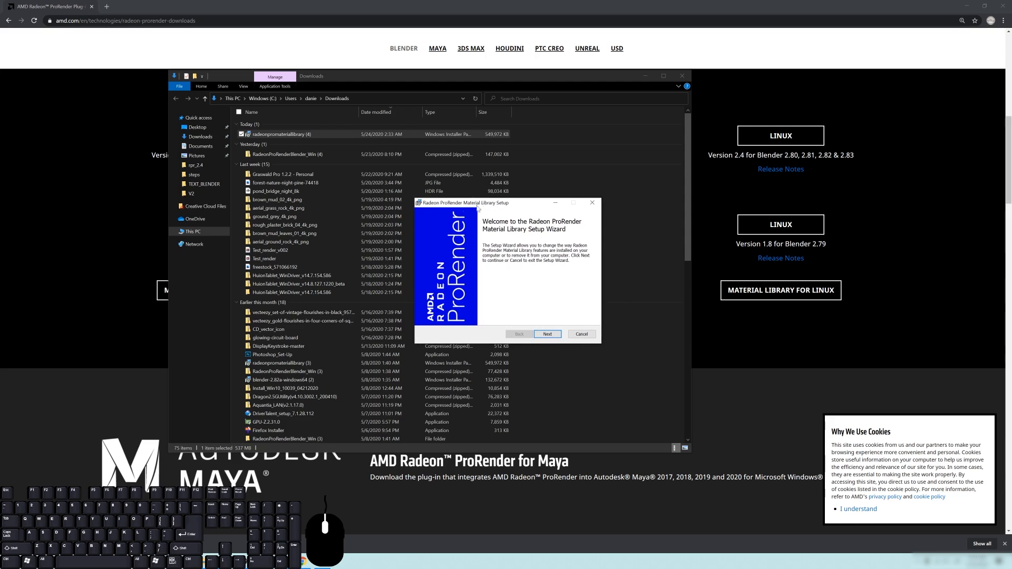
{"action": "left_click_drag", "start_coordinate": [467, 203], "coordinate": [473, 201]}
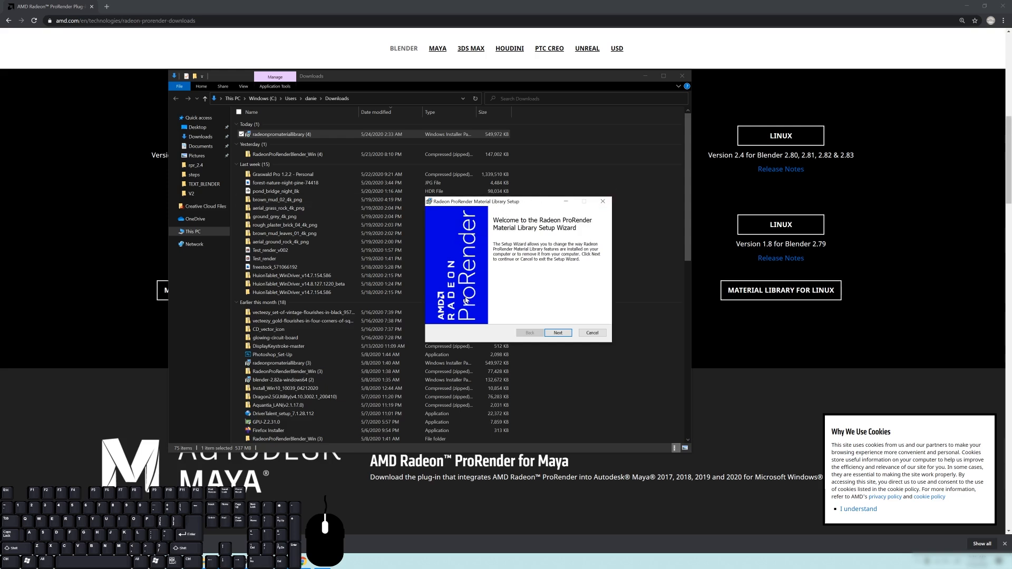
{"action": "left_click_drag", "start_coordinate": [516, 202], "coordinate": [500, 205]}
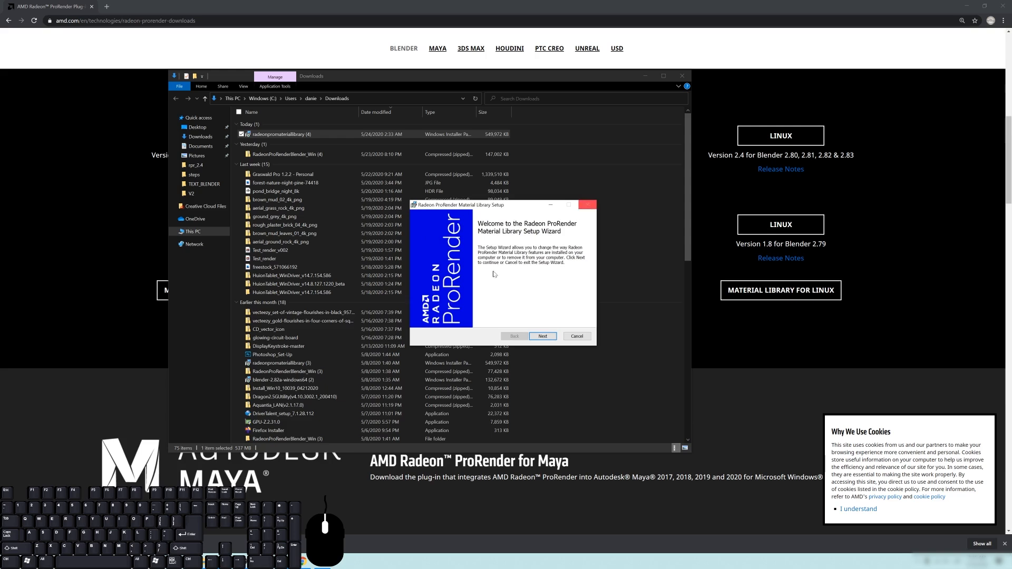
{"action": "left_click", "coordinate": [588, 207]}
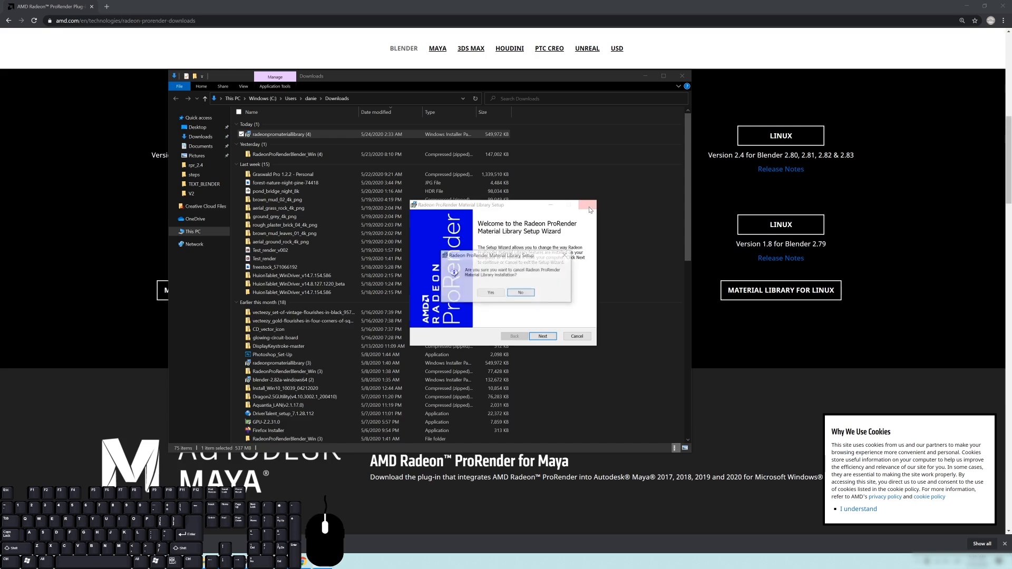
{"action": "left_click", "coordinate": [489, 293]}
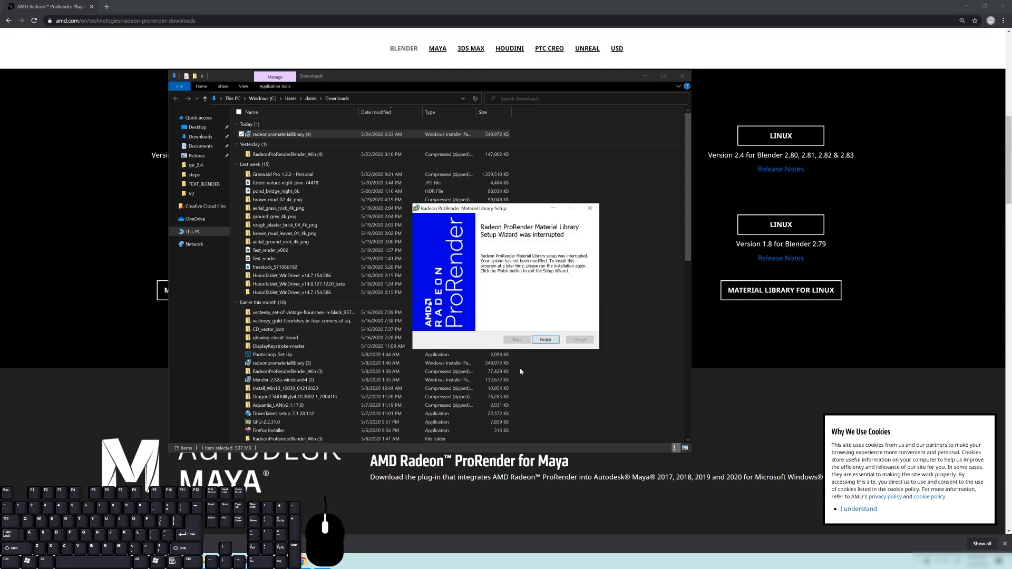
{"action": "left_click", "coordinate": [548, 341]}
{"action": "left_click_drag", "start_coordinate": [338, 77], "coordinate": [353, 127]}
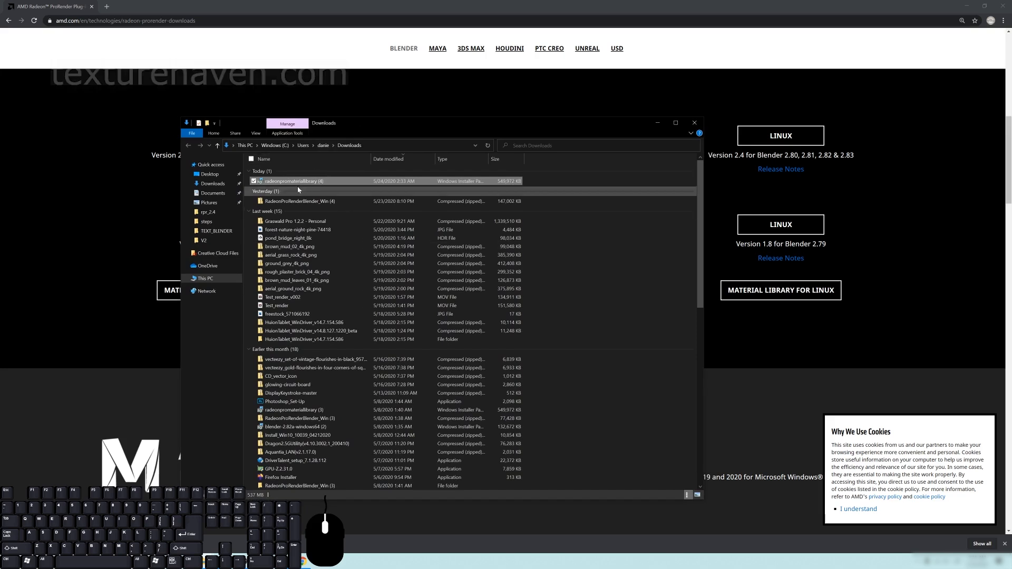
{"action": "left_click_drag", "start_coordinate": [383, 125], "coordinate": [336, 122]}
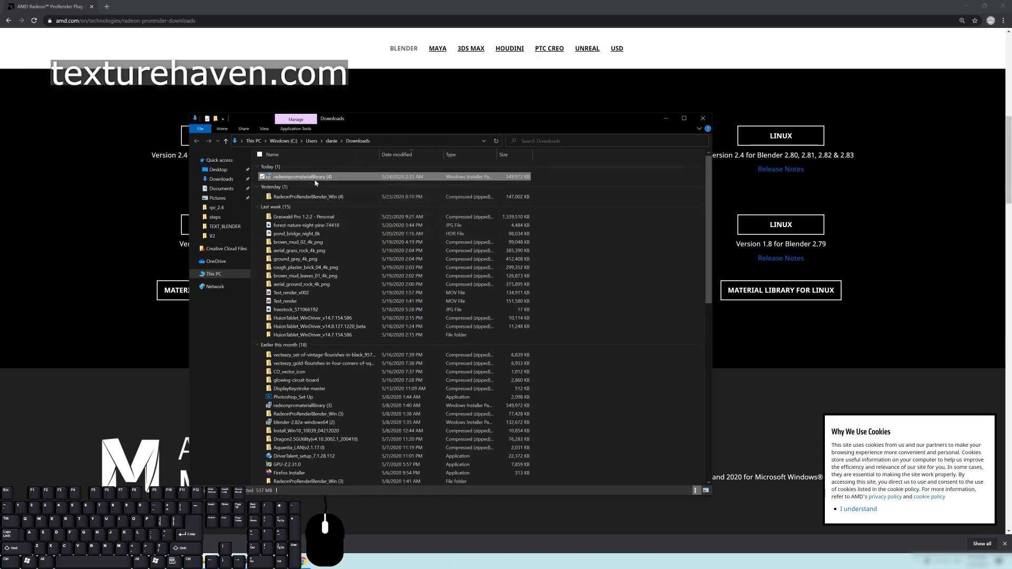
{"action": "left_click_drag", "start_coordinate": [385, 130], "coordinate": [396, 126]}
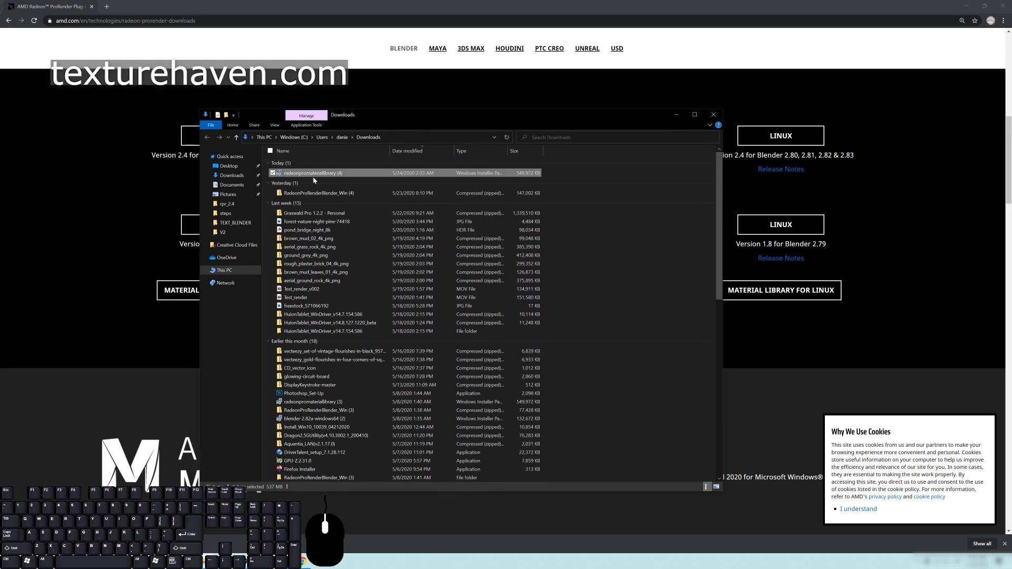
{"action": "left_click_drag", "start_coordinate": [355, 115], "coordinate": [360, 113]}
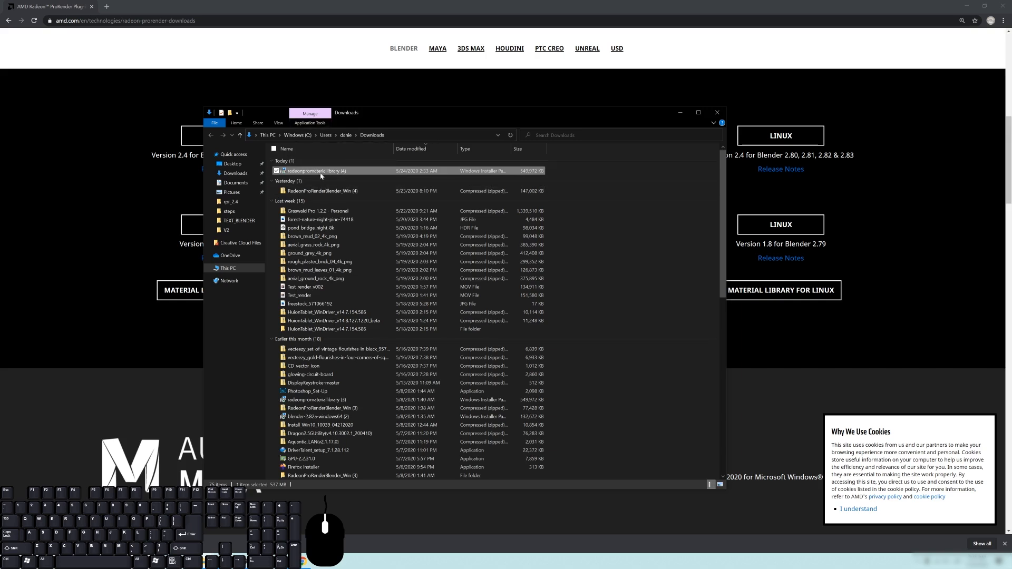
- Put away the Downloads folder and browser windows and return to the Blender scene
{"action": "left_click_drag", "start_coordinate": [382, 114], "coordinate": [552, 1]}
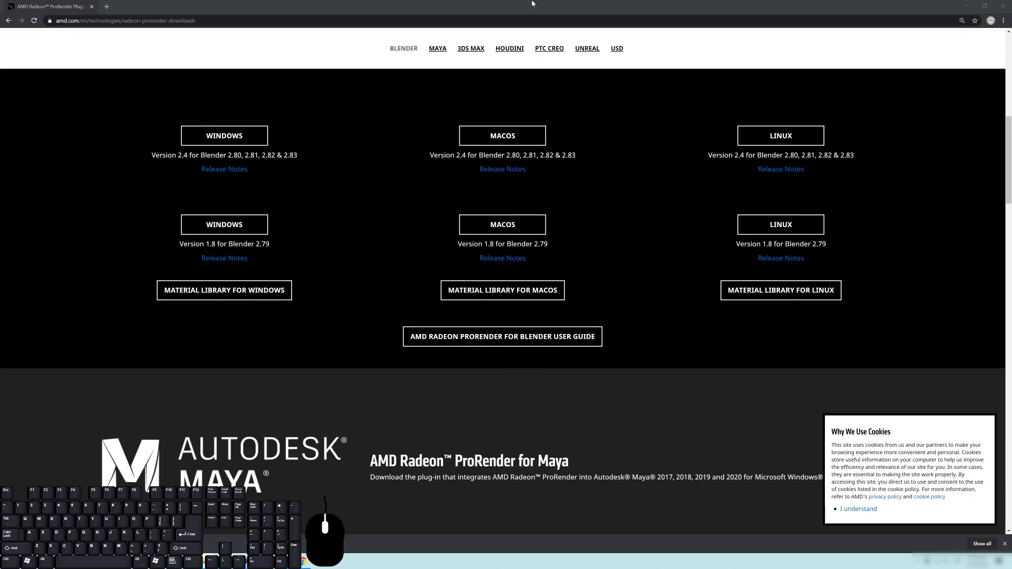
{"action": "left_click", "coordinate": [967, 5]}
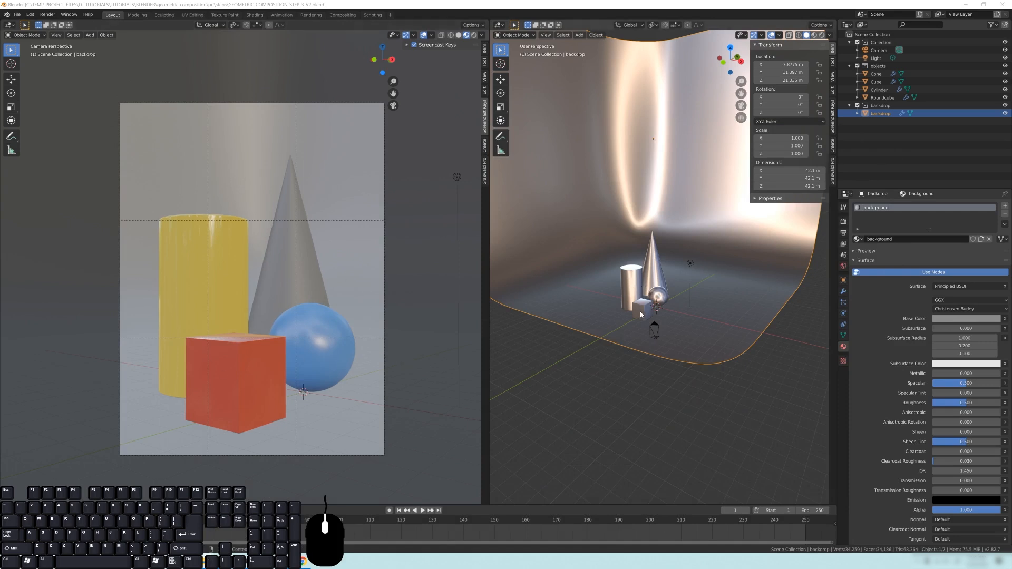
{"action": "left_click", "coordinate": [498, 26]}
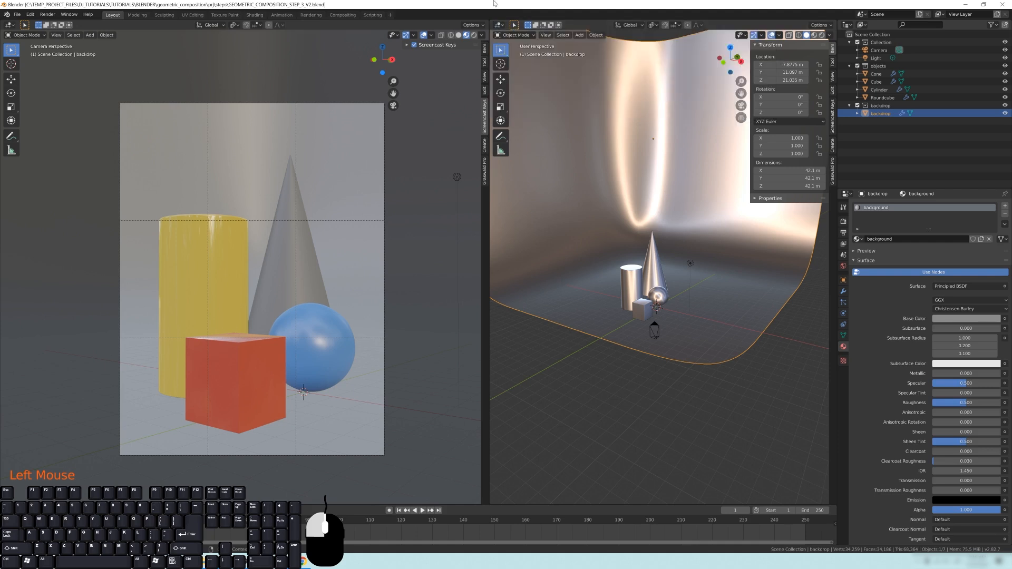
- Switch to the Shading workspace, select the red cube and frame it in the 3D view
{"action": "left_click", "coordinate": [255, 15]}
{"action": "mouse_move", "coordinate": [413, 200]}
{"action": "middle_mouse_down"}
{"action": "mouse_move", "coordinate": [466, 204]}
{"action": "mouse_move", "coordinate": [457, 147]}
{"action": "mouse_move", "coordinate": [463, 197]}
{"action": "mouse_move", "coordinate": [501, 163]}
{"action": "mouse_move", "coordinate": [470, 181]}
{"action": "mouse_move", "coordinate": [469, 169]}
{"action": "mouse_move", "coordinate": [478, 174]}
{"action": "middle_mouse_up"}
{"action": "left_click", "coordinate": [459, 196]}
{"action": "key", "text": "KP_Decimal"}
{"action": "scroll", "coordinate": [521, 191], "scroll_direction": "down", "scroll_amount": 9}
{"action": "scroll", "coordinate": [491, 166], "scroll_direction": "up", "scroll_amount": 3}
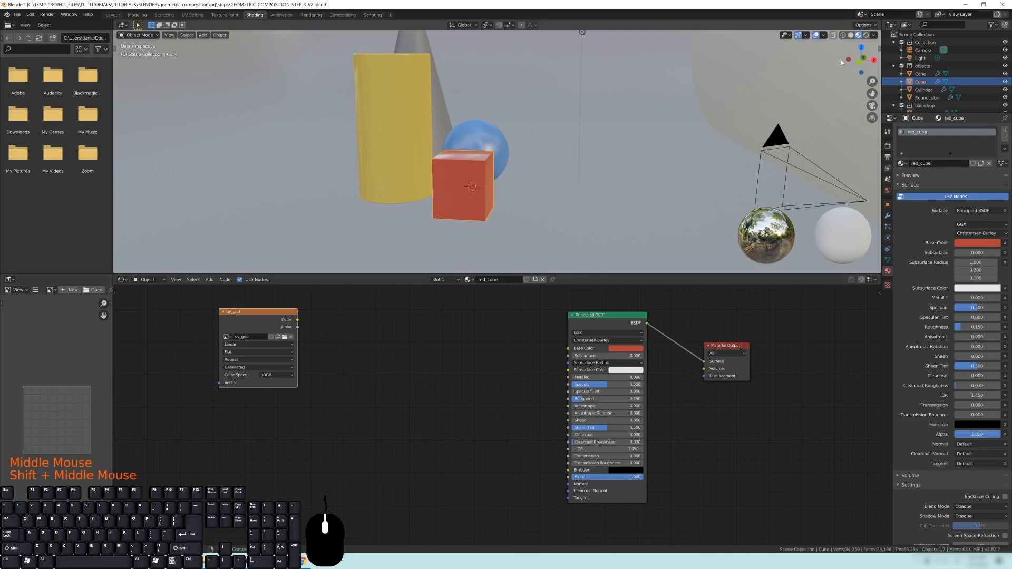
- Show the Screencast Keys settings and raise the display's vertical offset to 273
{"action": "left_click", "coordinate": [879, 49]}
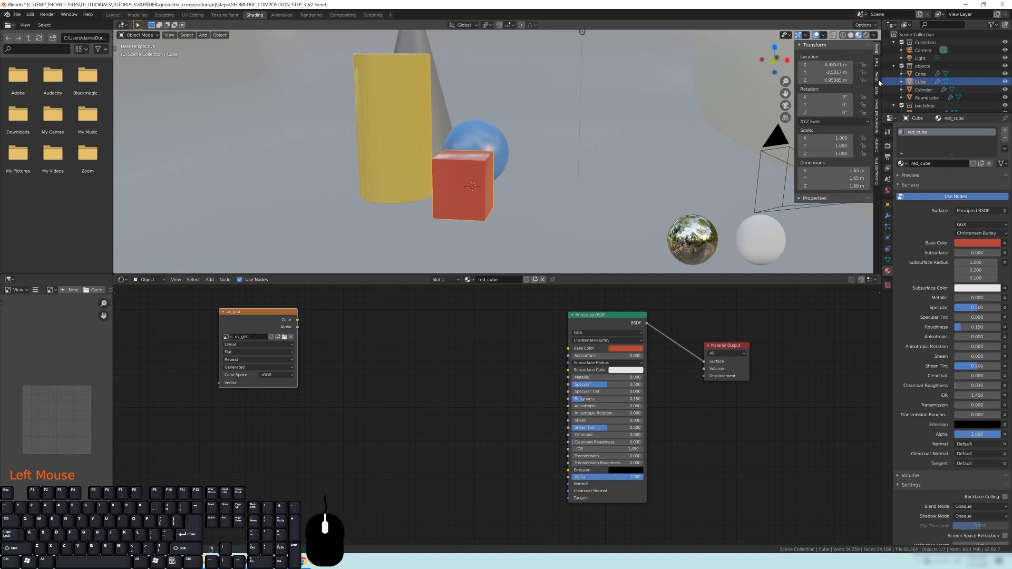
{"action": "left_click", "coordinate": [877, 122]}
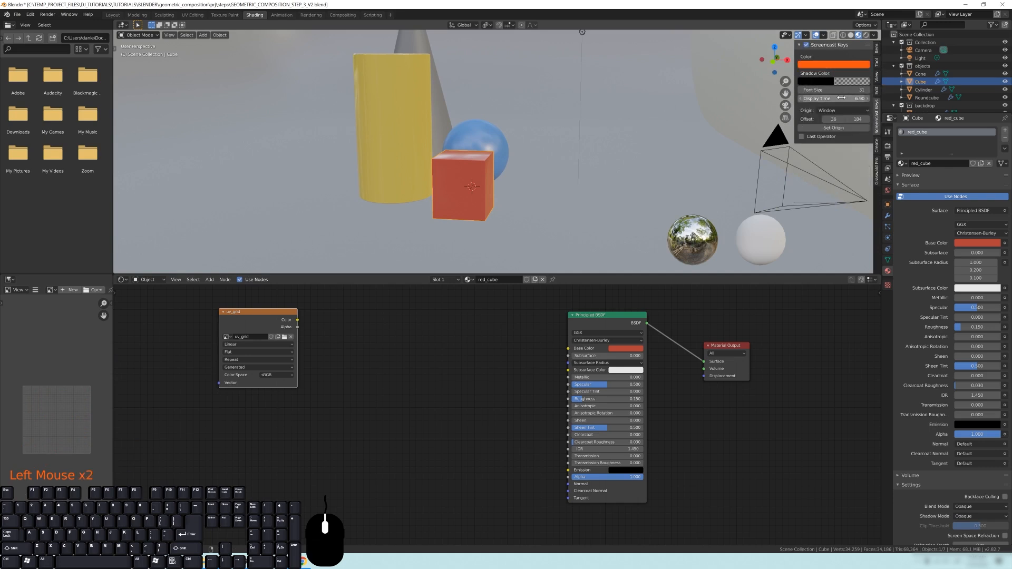
{"action": "left_click_drag", "start_coordinate": [857, 119], "coordinate": [927, 118]}
- Isolate the red cube in local view and frame it in the viewport
{"action": "middle_click_drag", "start_coordinate": [495, 198], "coordinate": [505, 201]}
{"action": "middle_click_drag", "start_coordinate": [442, 200], "coordinate": [441, 196]}
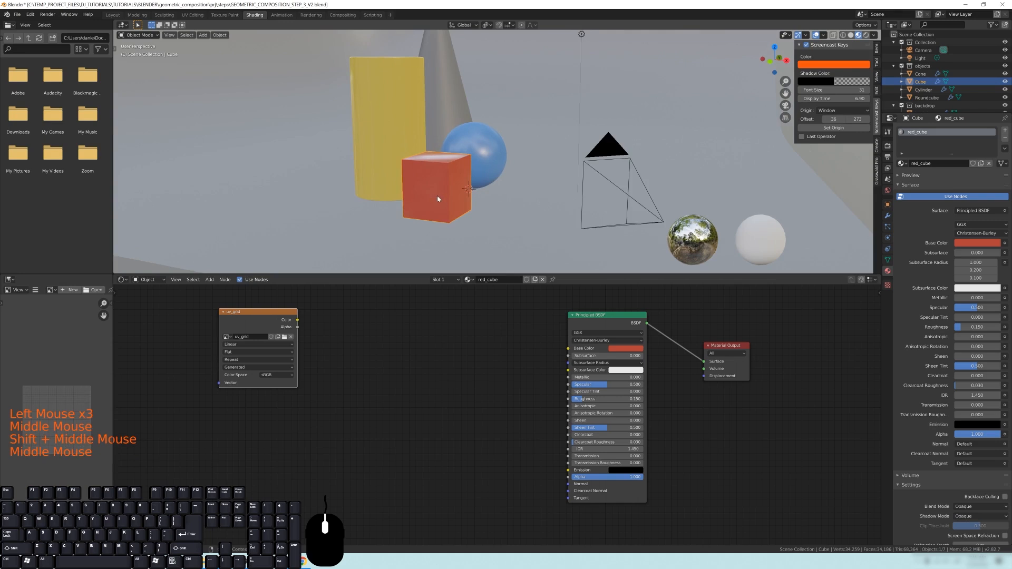
{"action": "key", "text": "KP_Divide"}
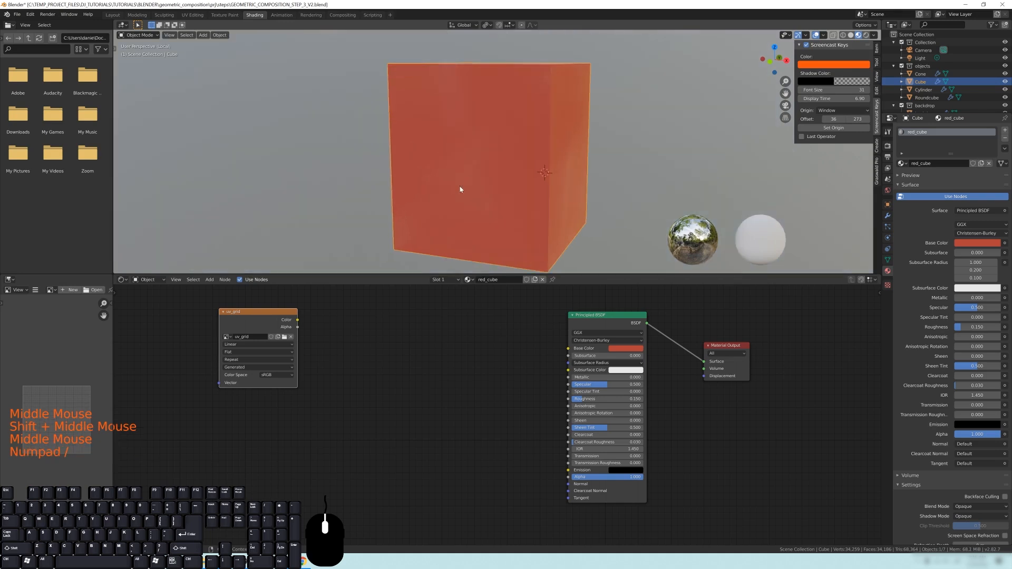
{"action": "scroll", "coordinate": [454, 183], "scroll_direction": "down", "scroll_amount": 5}
{"action": "middle_click_drag", "start_coordinate": [524, 134], "coordinate": [453, 186], "text": "shift"}
- Delete the unconnected uv_grid texture node from the red_cube material
{"action": "middle_click_drag", "start_coordinate": [344, 379], "coordinate": [349, 385]}
{"action": "left_click_drag", "start_coordinate": [248, 322], "coordinate": [506, 352]}
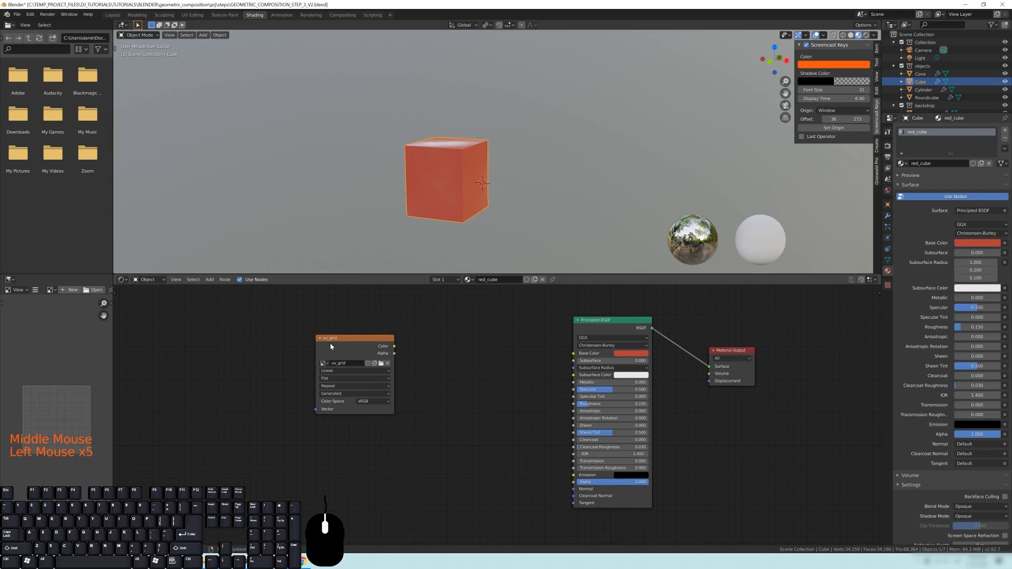
{"action": "left_click_drag", "start_coordinate": [343, 341], "coordinate": [330, 336]}
{"action": "key", "text": "x"}
{"action": "middle_click_drag", "start_coordinate": [331, 338], "coordinate": [373, 343]}
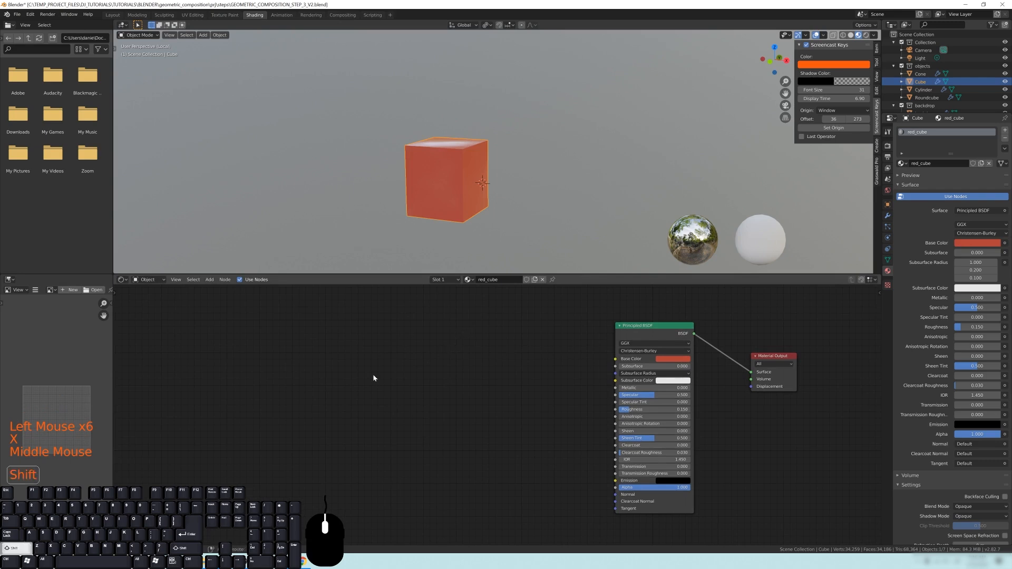
- Add an Image Texture node to the red_cube material, placed well to the left of the Principled BSDF node
{"action": "key", "text": "shift+a"}
{"action": "mouse_move", "coordinate": [373, 377]}
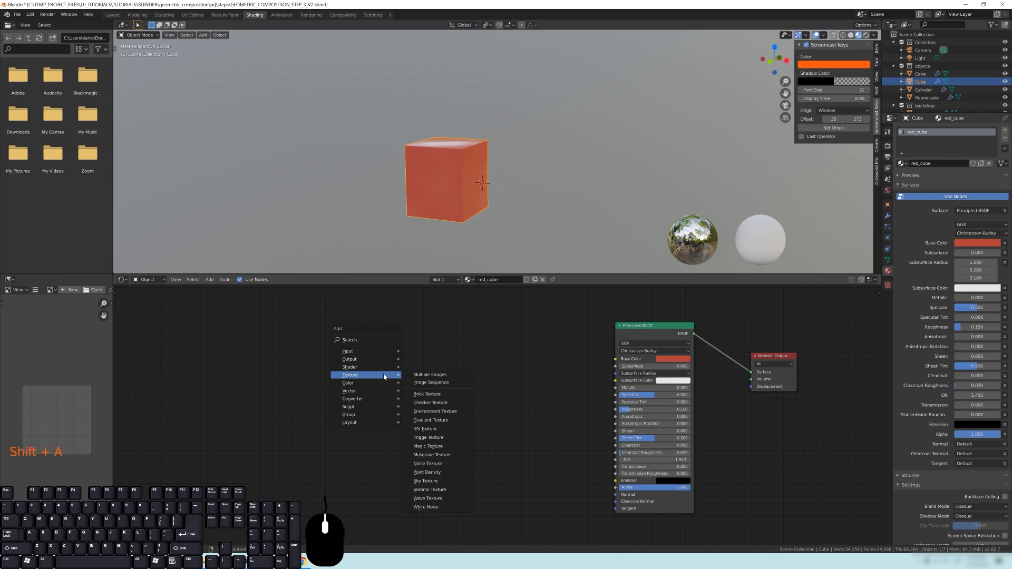
{"action": "key", "text": "shift+a"}
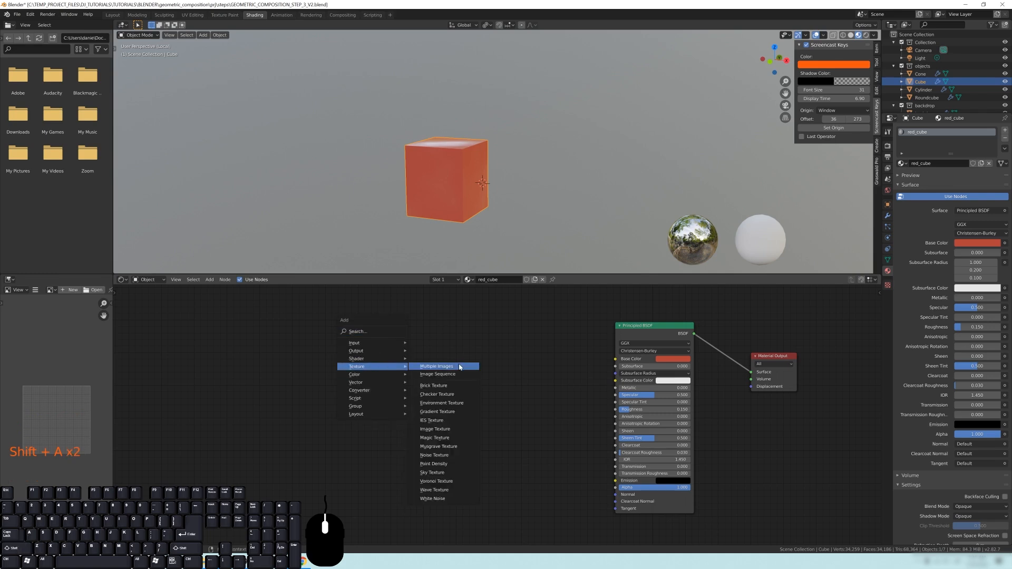
{"action": "left_click", "coordinate": [441, 429]}
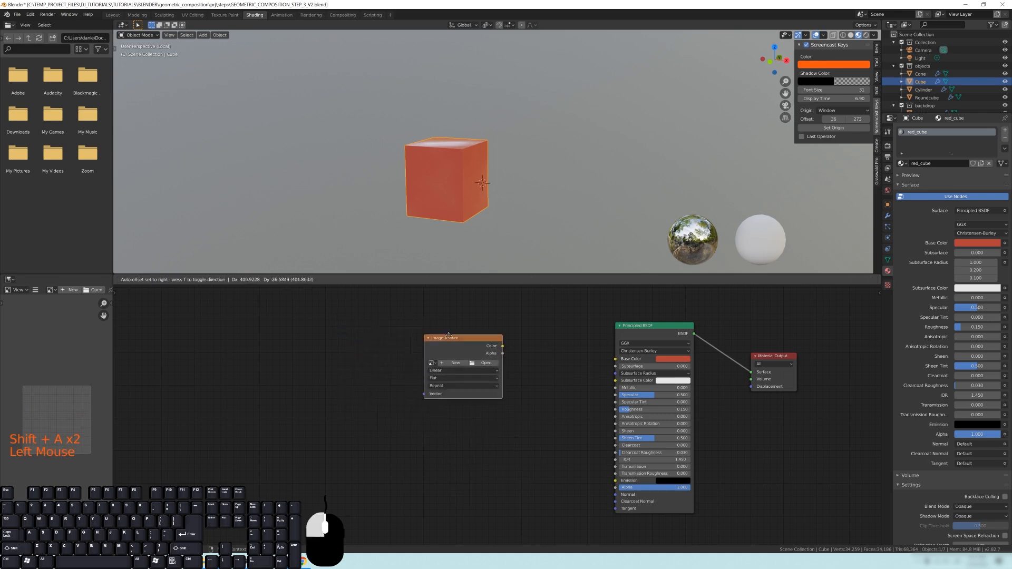
{"action": "left_click", "coordinate": [299, 330]}
{"action": "left_click_drag", "start_coordinate": [328, 335], "coordinate": [335, 335]}
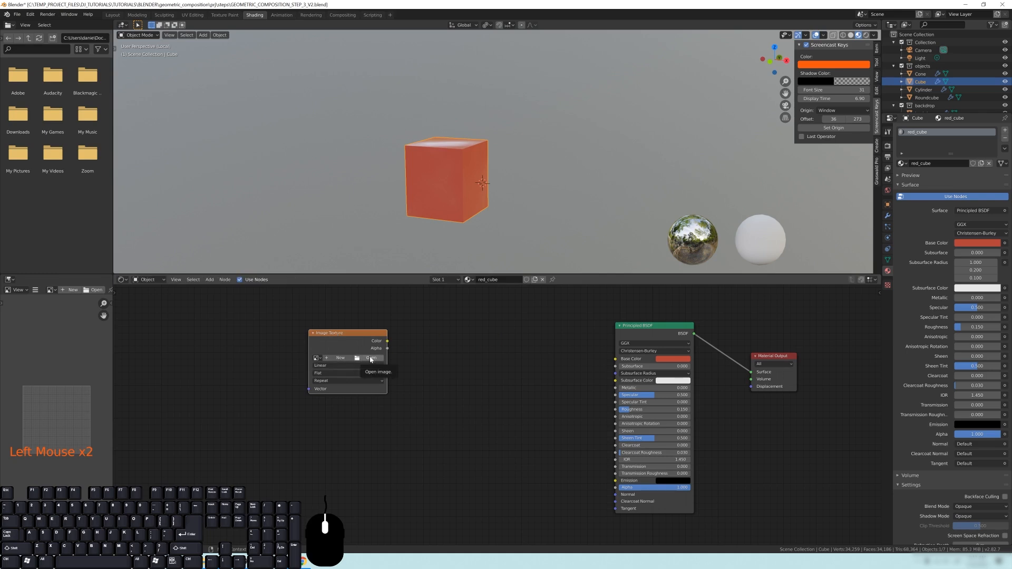
- Switch to File Explorer, move its window clear of the Image Texture node and open the Windows (C:) drive
{"action": "left_click", "coordinate": [370, 359]}
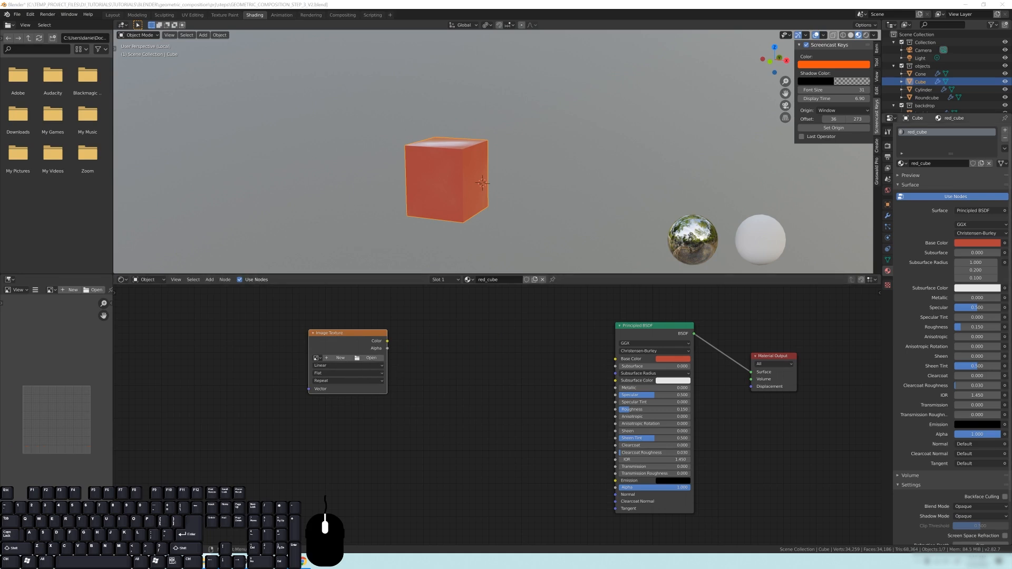
{"action": "left_click_drag", "start_coordinate": [533, 200], "coordinate": [423, 107]}
{"action": "left_click", "coordinate": [560, 325]}
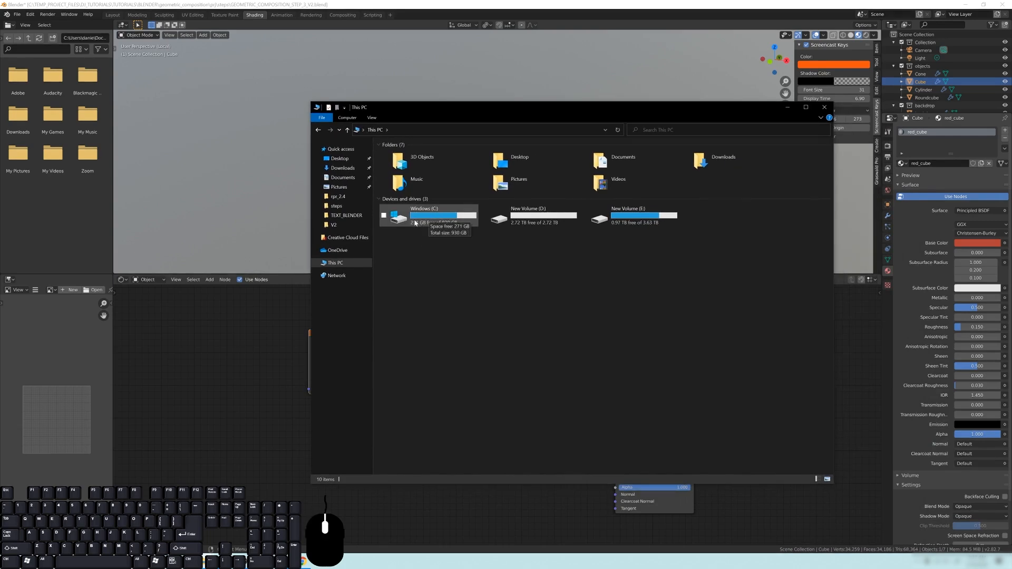
{"action": "left_click_drag", "start_coordinate": [470, 109], "coordinate": [522, 105]}
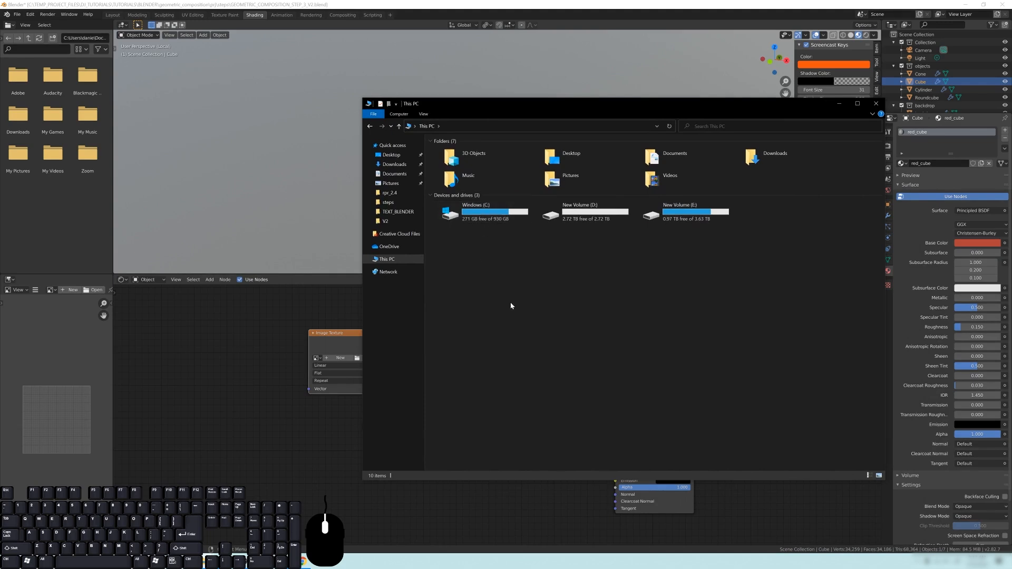
{"action": "left_click_drag", "start_coordinate": [524, 108], "coordinate": [508, 106]}
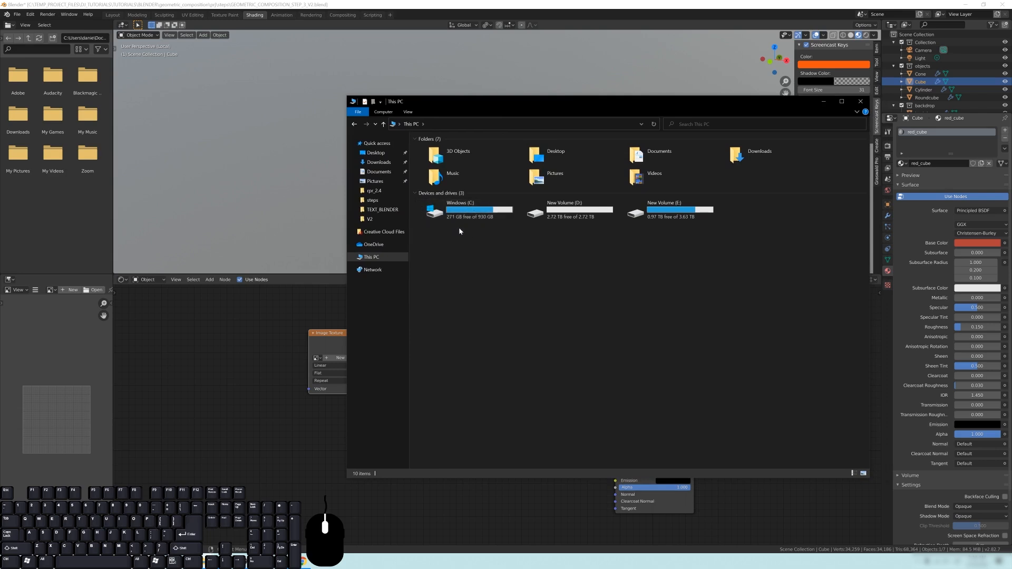
{"action": "left_click_drag", "start_coordinate": [506, 106], "coordinate": [587, 99]}
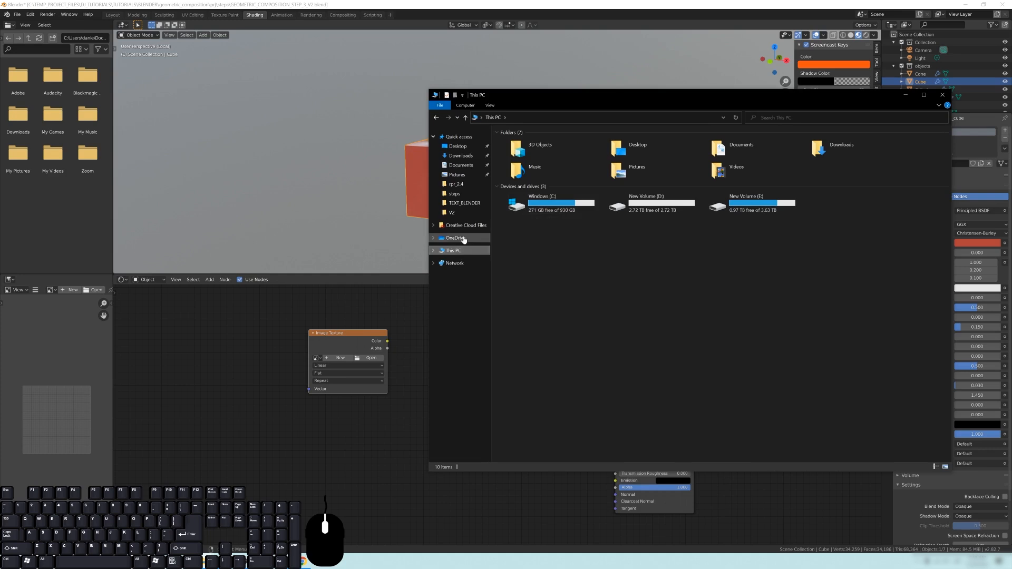
{"action": "double_click", "coordinate": [541, 207]}
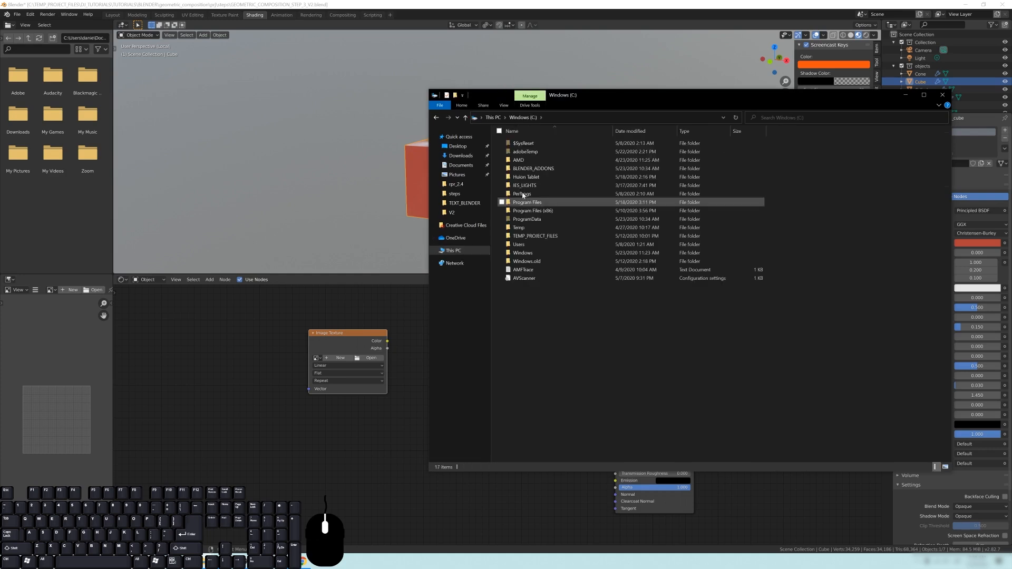
- Turn the display of hidden items off and back on for the C: drive
{"action": "left_click", "coordinate": [504, 106]}
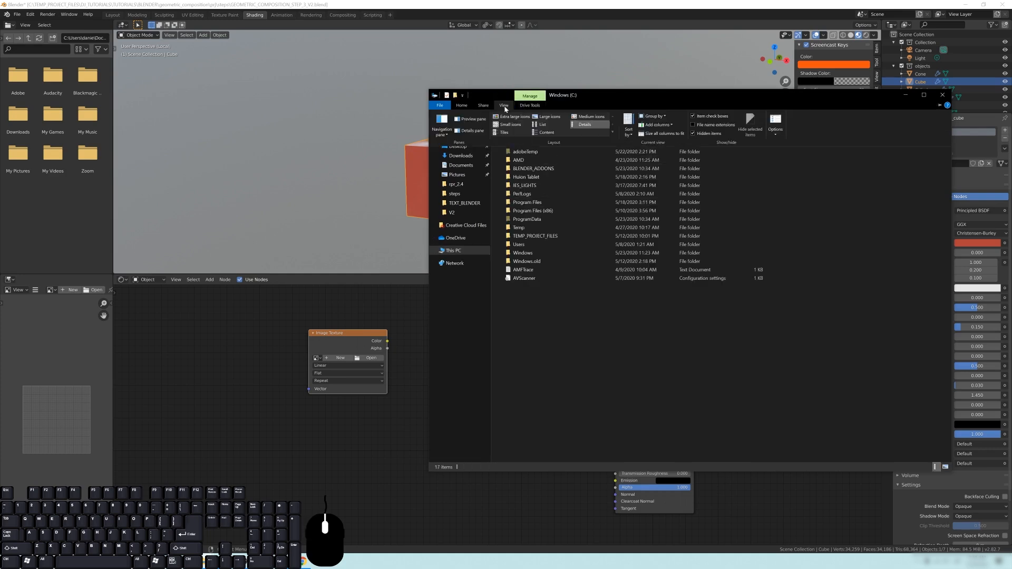
{"action": "left_click", "coordinate": [693, 134]}
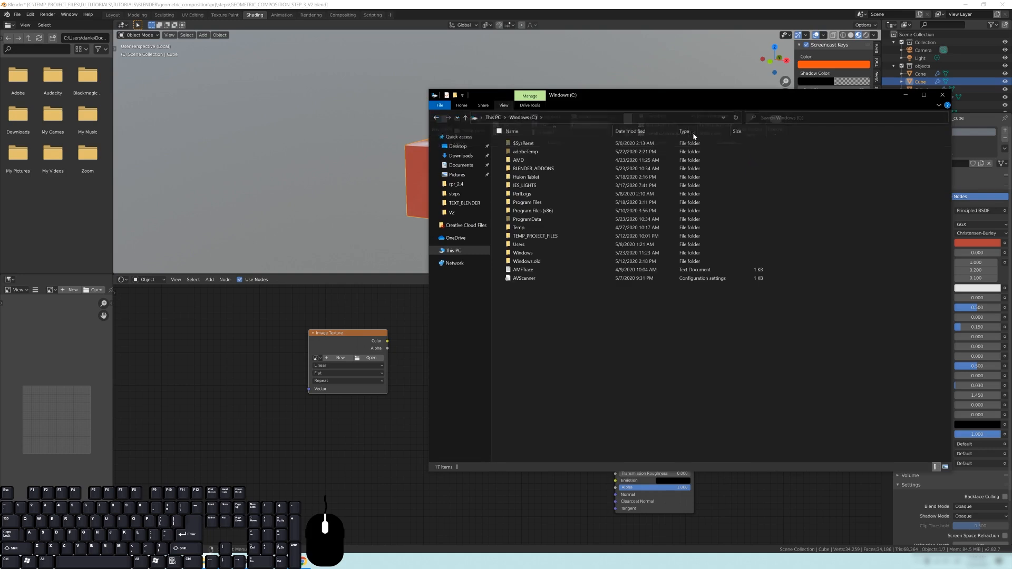
{"action": "left_click", "coordinate": [504, 106]}
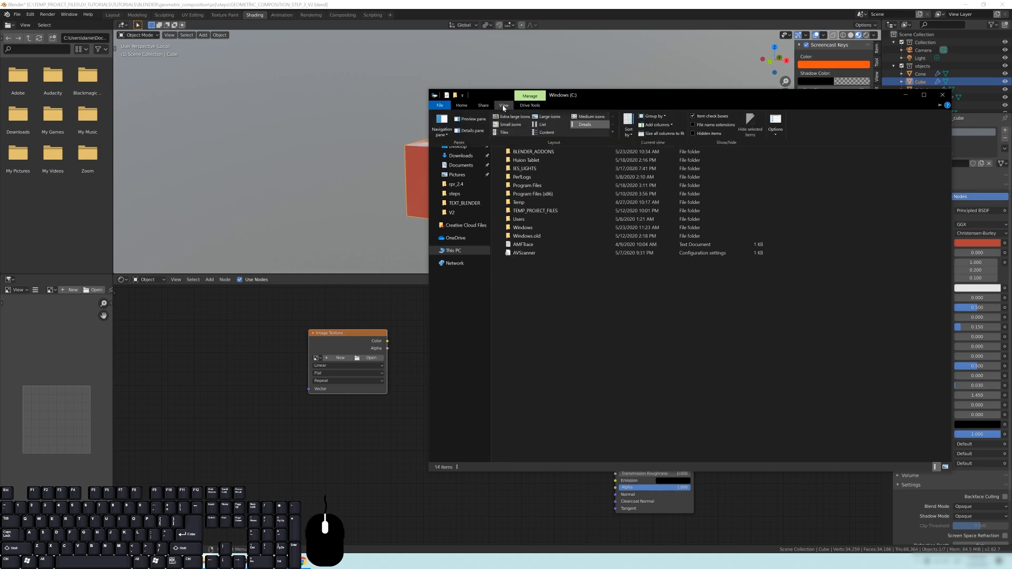
{"action": "left_click", "coordinate": [693, 135]}
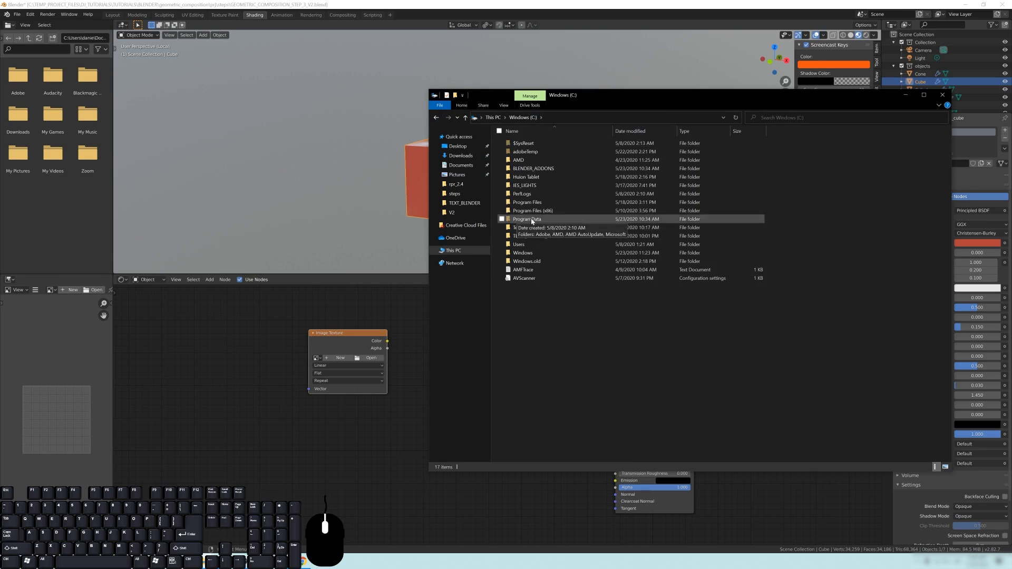
- Open the folder ProgramData\RadeonProRender\MaterialLibrary\Maps and look over its texture maps
{"action": "double_click", "coordinate": [517, 220]}
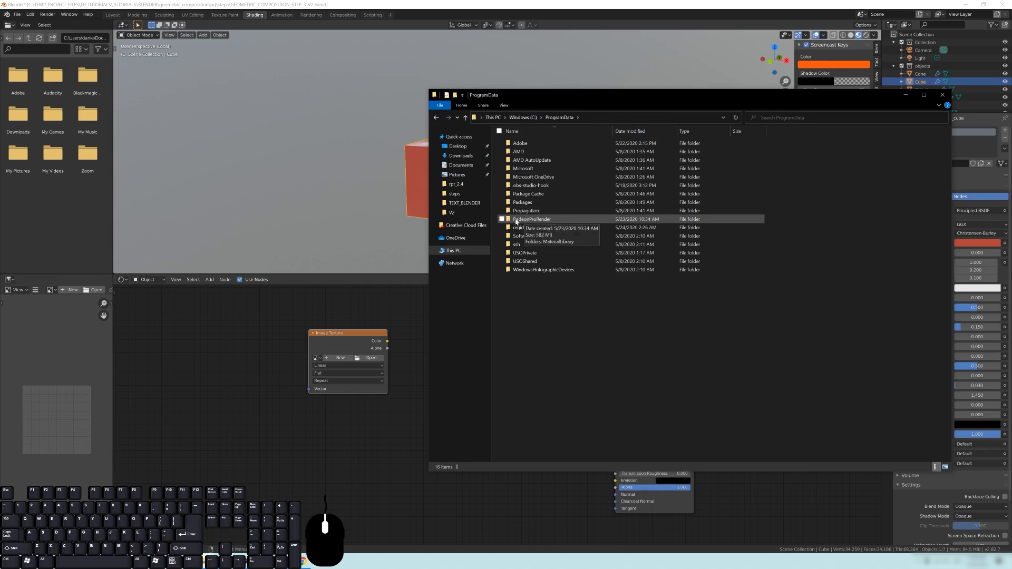
{"action": "double_click", "coordinate": [529, 220]}
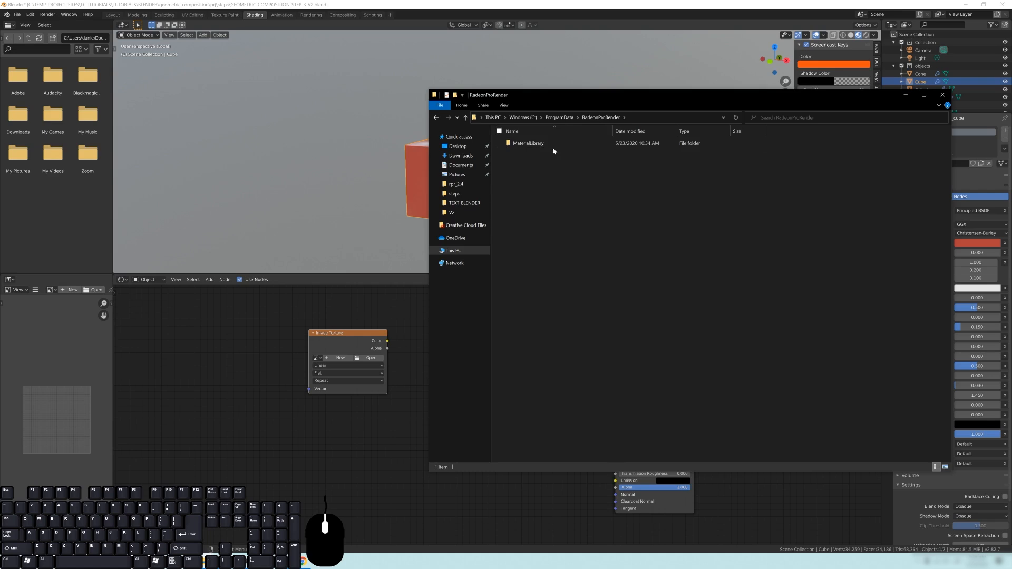
{"action": "double_click", "coordinate": [527, 143]}
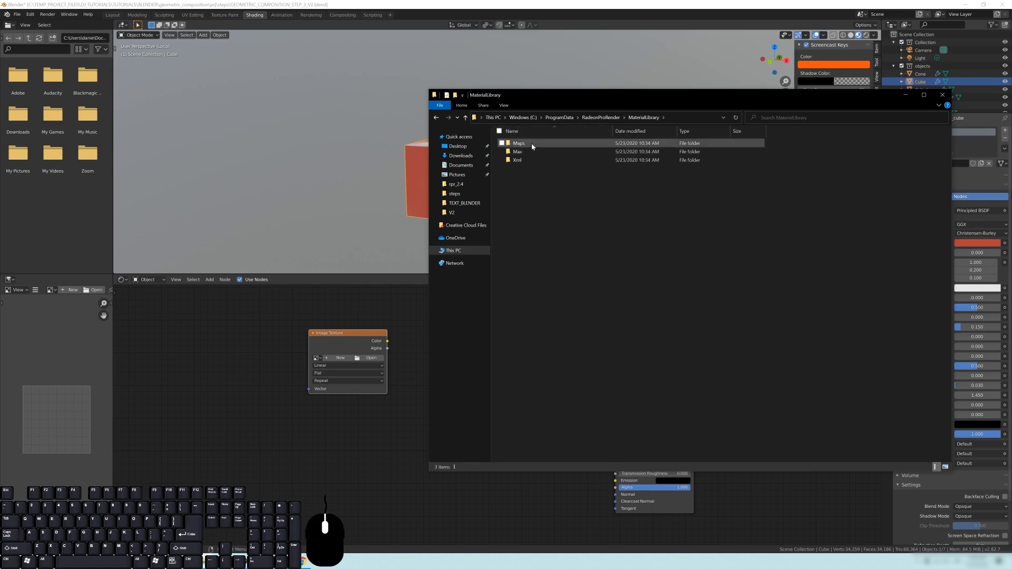
{"action": "double_click", "coordinate": [521, 143]}
{"action": "scroll", "coordinate": [578, 176], "scroll_direction": "down", "scroll_amount": 3}
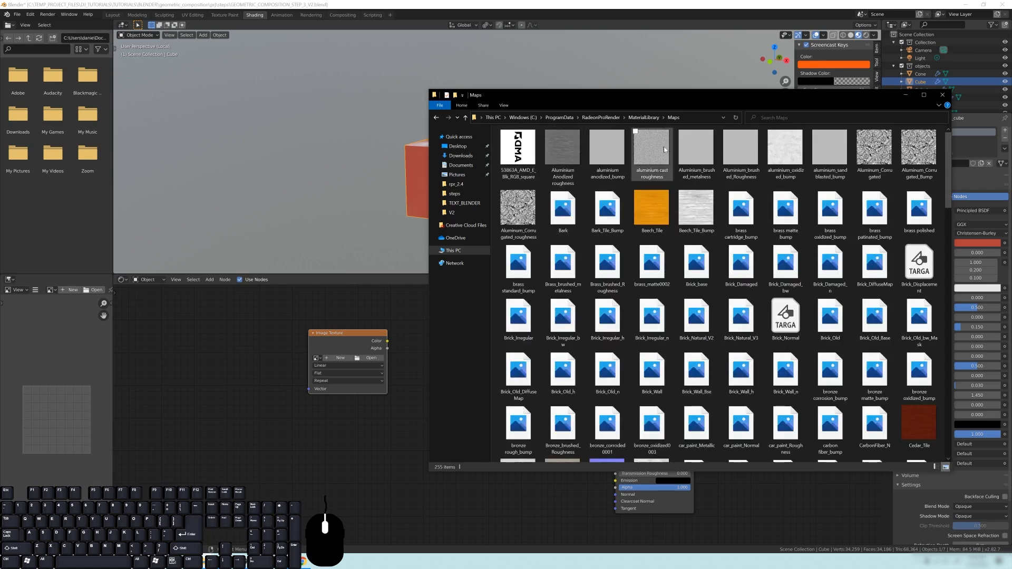
{"action": "scroll", "coordinate": [683, 243], "scroll_direction": "up", "scroll_amount": 6}
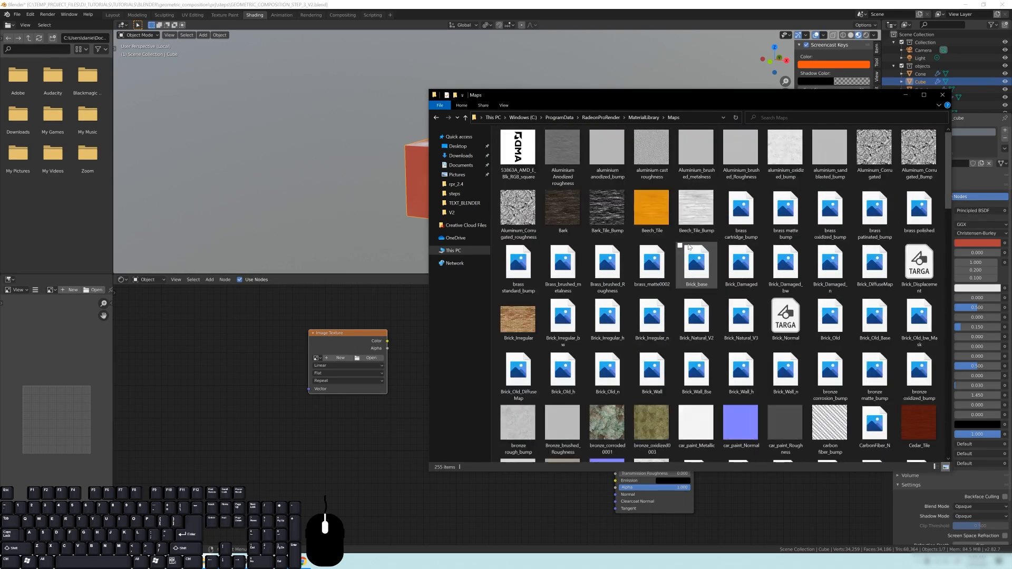
- Copy the full path of the Maps folder, minimise File Explorer and return to Blender's node editor
{"action": "left_click", "coordinate": [688, 118]}
{"action": "left_click_drag", "start_coordinate": [634, 98], "coordinate": [436, 115]}
{"action": "left_click", "coordinate": [579, 116]}
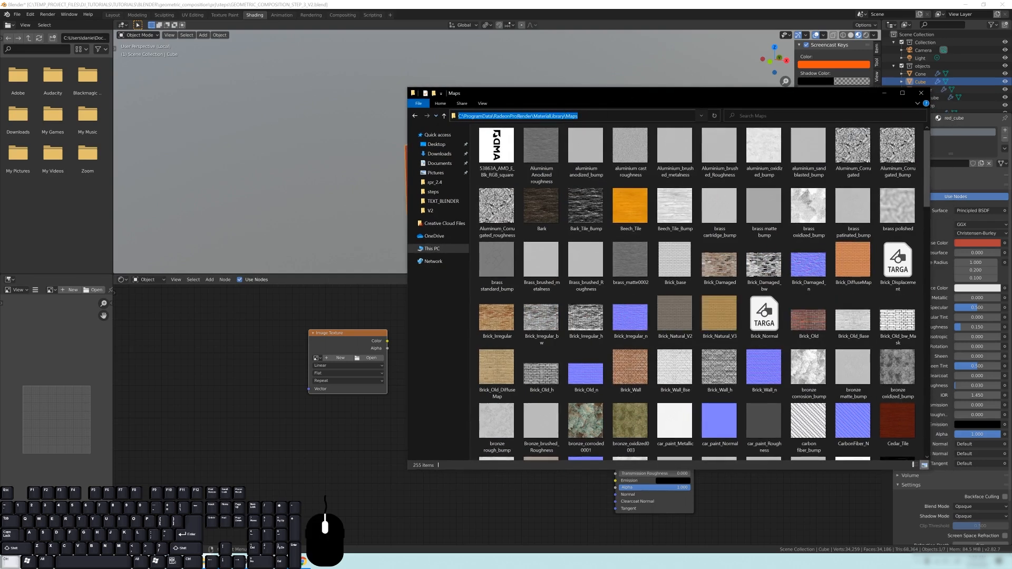
{"action": "left_click_drag", "start_coordinate": [549, 99], "coordinate": [502, 92]}
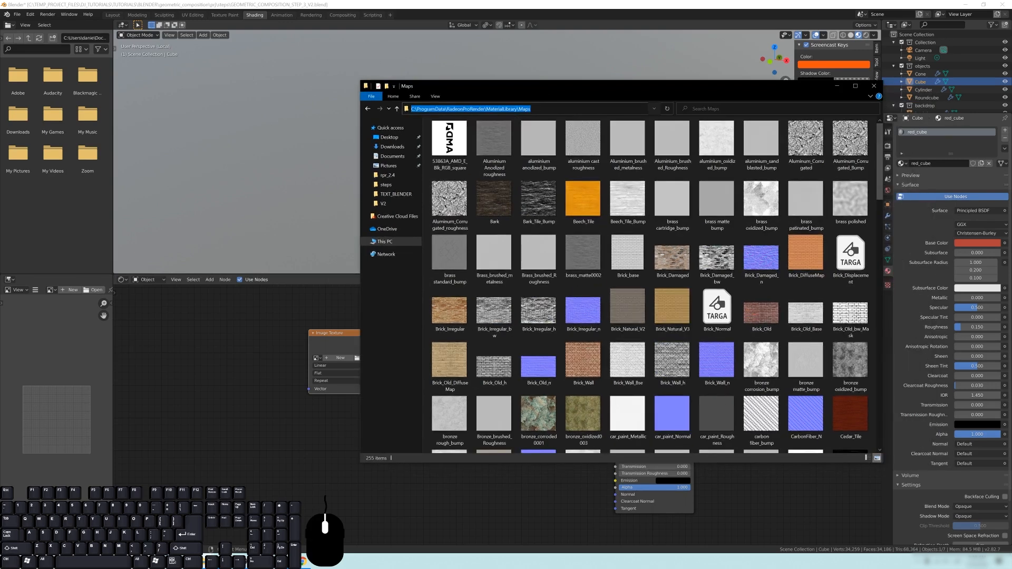
{"action": "left_click_drag", "start_coordinate": [535, 92], "coordinate": [553, 90]}
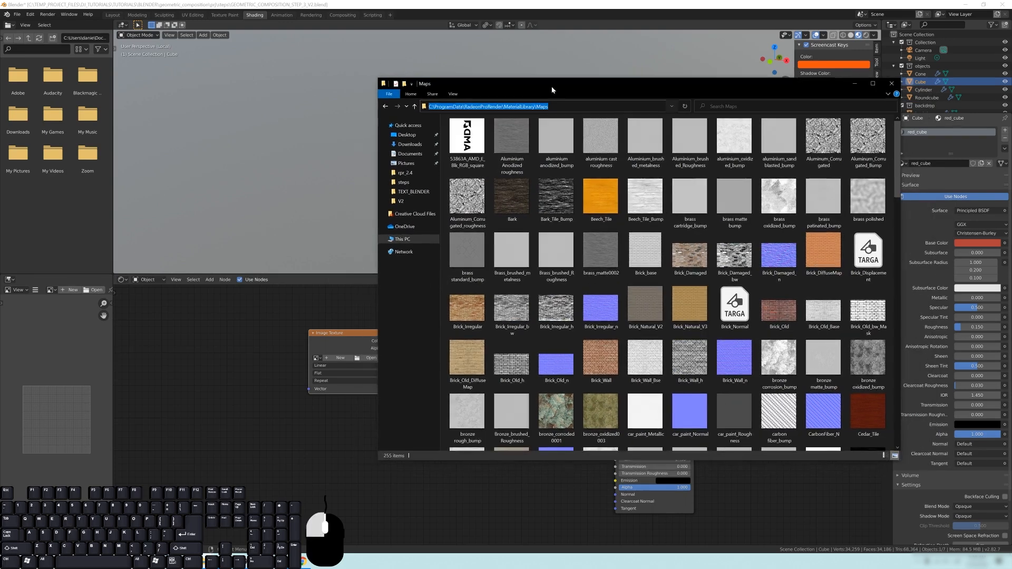
{"action": "left_click", "coordinate": [855, 83]}
{"action": "left_click", "coordinate": [439, 367]}
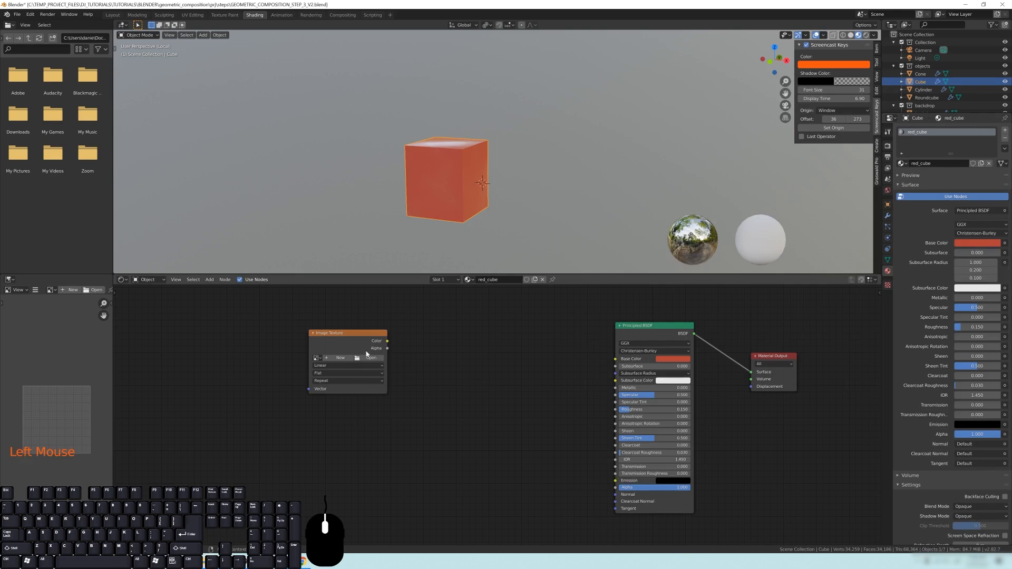
- Move the Image Texture node closer to the Principled BSDF and browse for its image in C:\ProgramData\RadeonProRender\MaterialLibrary\Maps
{"action": "left_click_drag", "start_coordinate": [325, 335], "coordinate": [380, 343]}
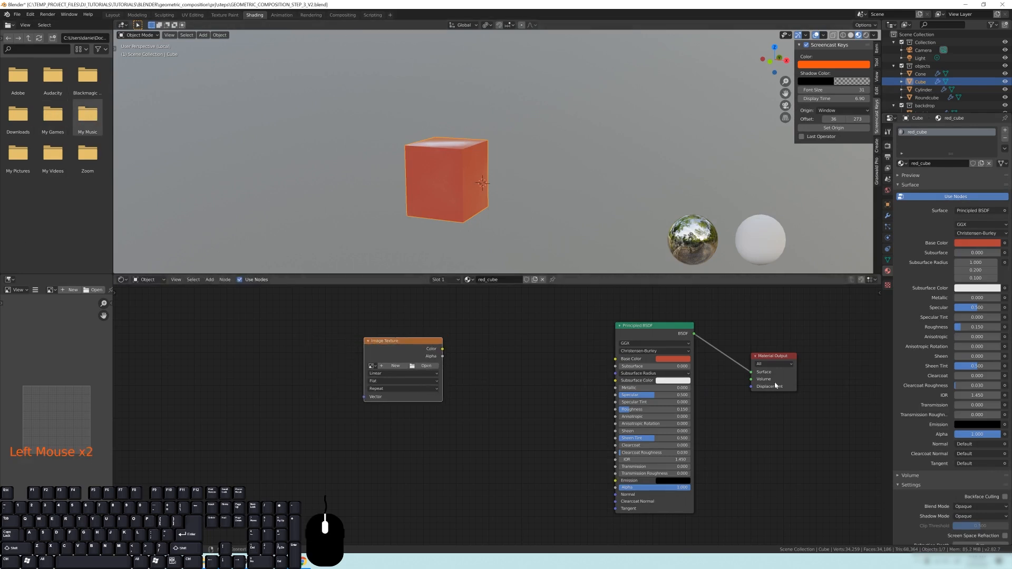
{"action": "left_click", "coordinate": [423, 367]}
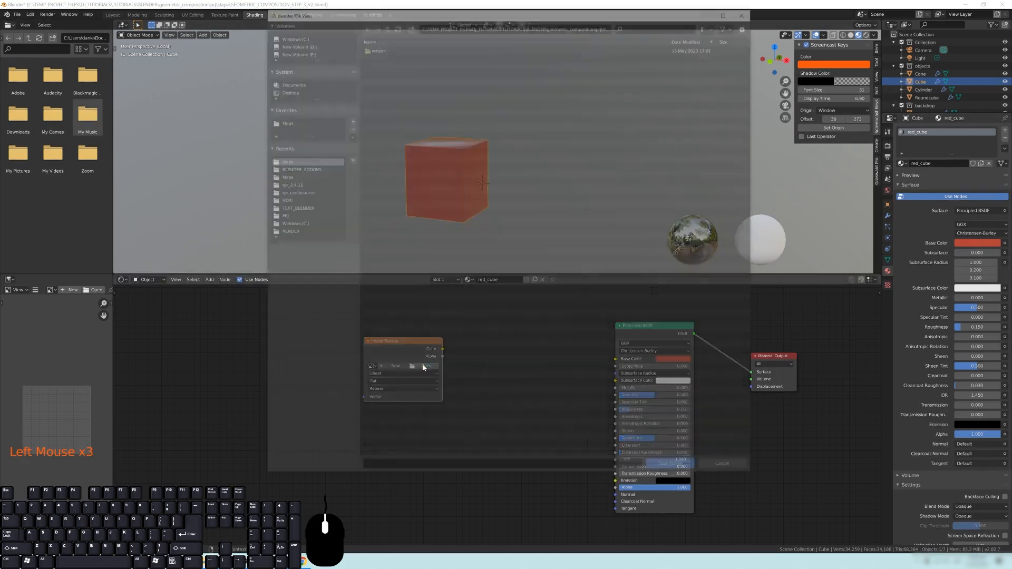
{"action": "left_click_drag", "start_coordinate": [462, 12], "coordinate": [429, 72]}
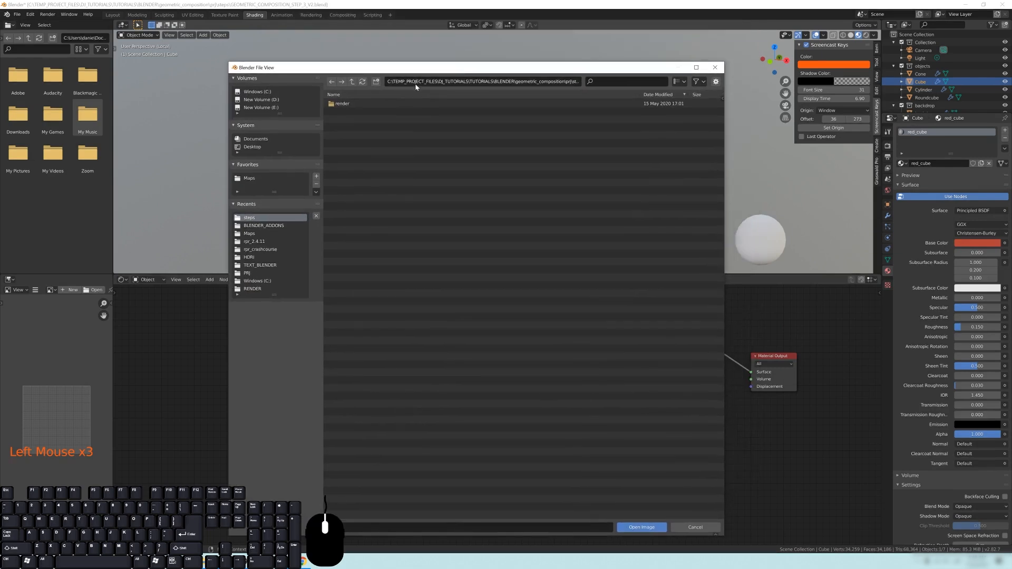
{"action": "left_click", "coordinate": [429, 82]}
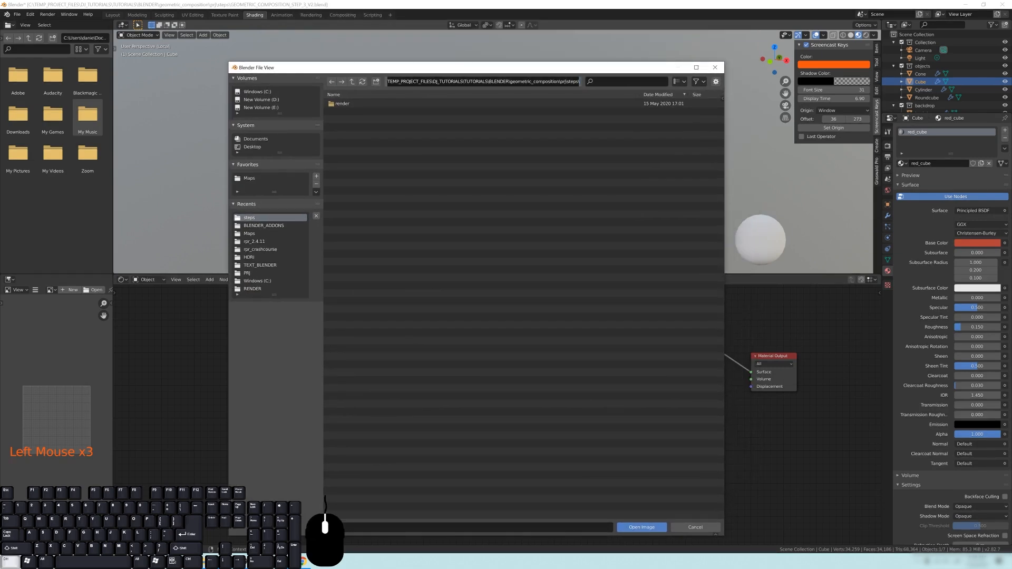
{"action": "type", "text": "C:\\ProgramData\\RadeonProRender\\MaterialLibrary\\Maps"}
{"action": "key", "text": "Return"}
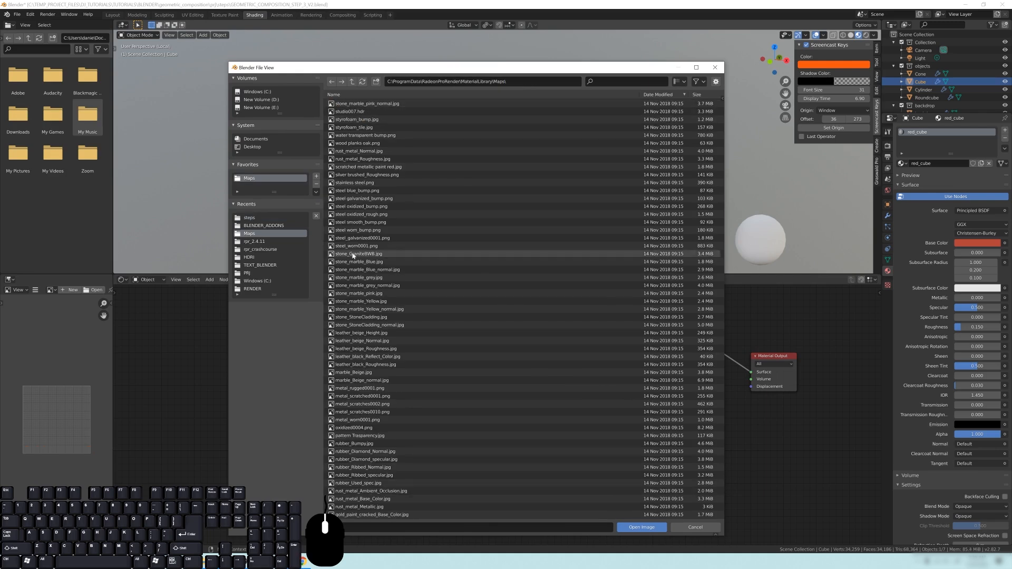
- Widen the file browser, enlarge its Favorites list and show the Maps folder's files as thumbnails
{"action": "left_click_drag", "start_coordinate": [229, 175], "coordinate": [106, 175]}
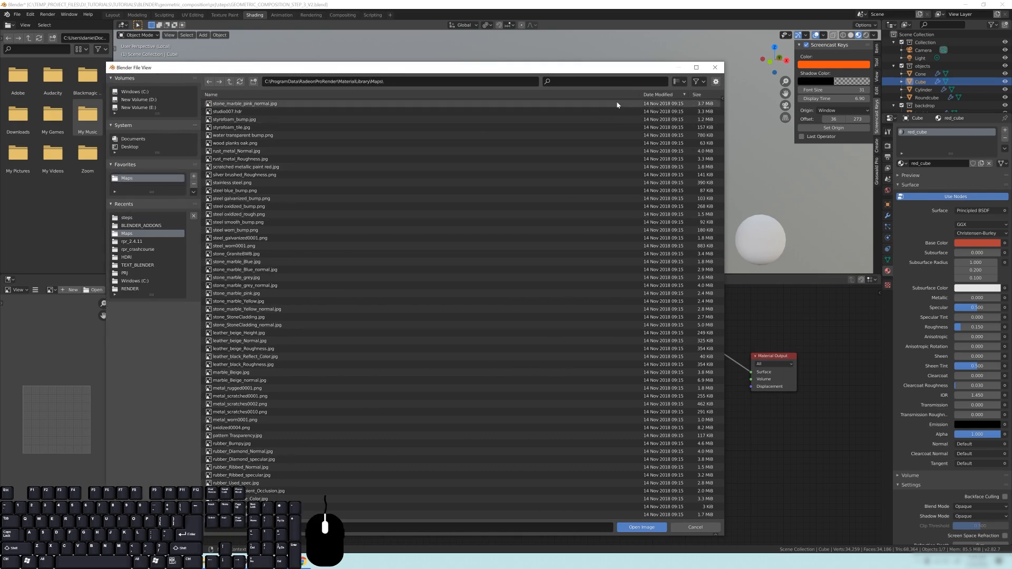
{"action": "left_click_drag", "start_coordinate": [153, 192], "coordinate": [154, 215]}
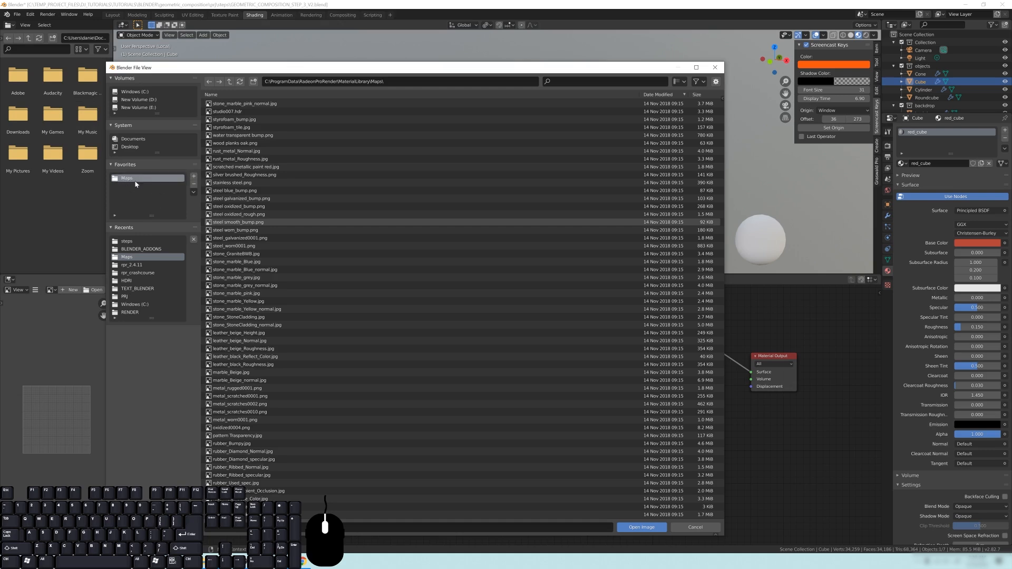
{"action": "left_click", "coordinate": [681, 82]}
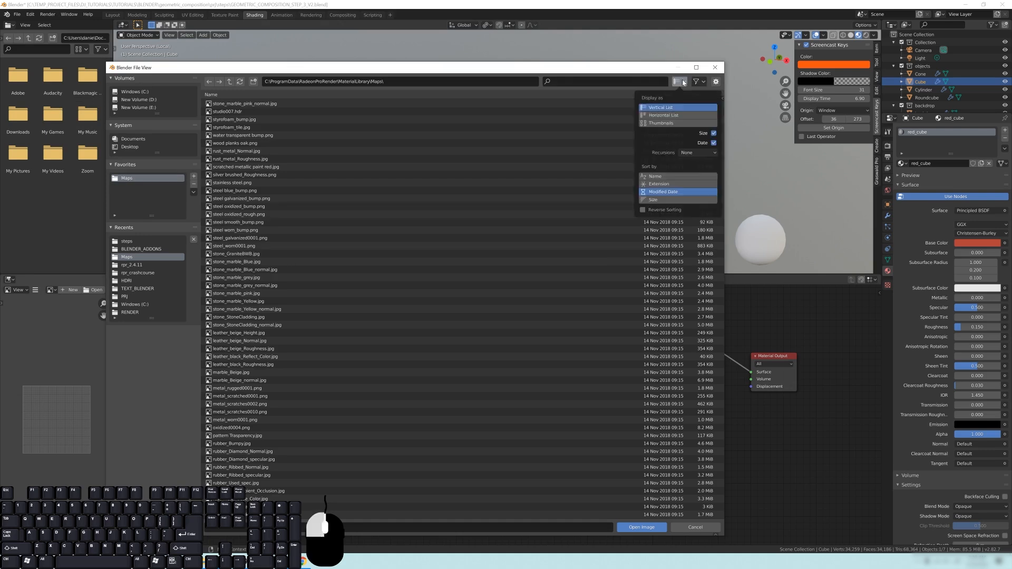
{"action": "left_click", "coordinate": [661, 123]}
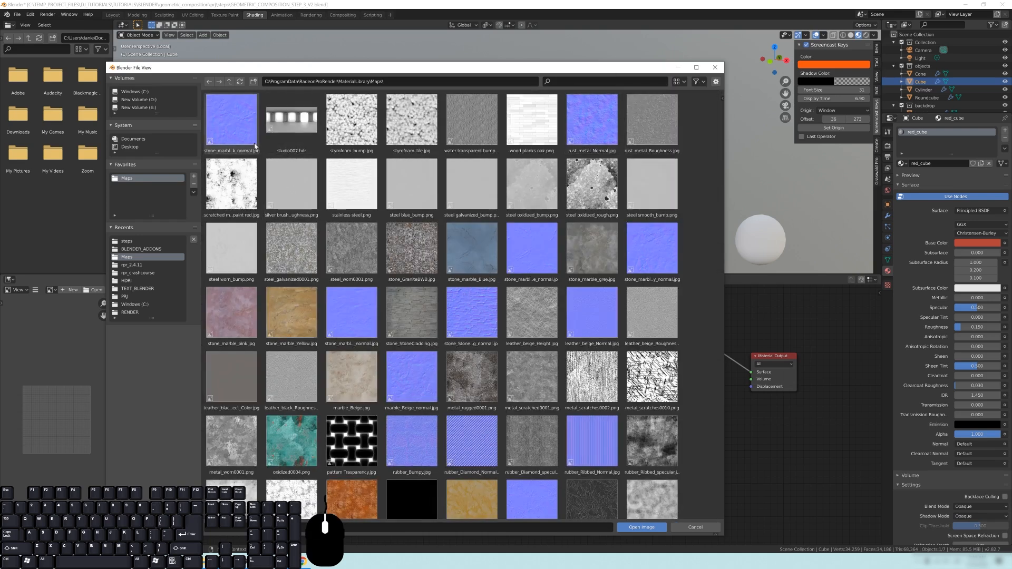
- Look through the texture thumbnails in the Maps folder for a suitable map
{"action": "scroll", "coordinate": [440, 246], "scroll_direction": "down", "scroll_amount": 2}
{"action": "scroll", "coordinate": [416, 295], "scroll_direction": "down", "scroll_amount": 3}
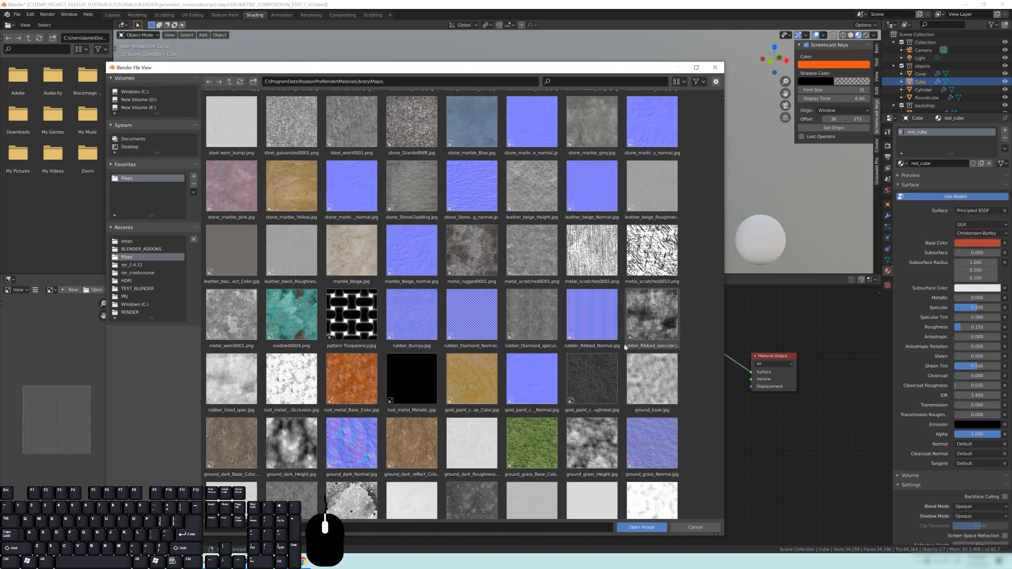
{"action": "scroll", "coordinate": [477, 324], "scroll_direction": "down", "scroll_amount": 3}
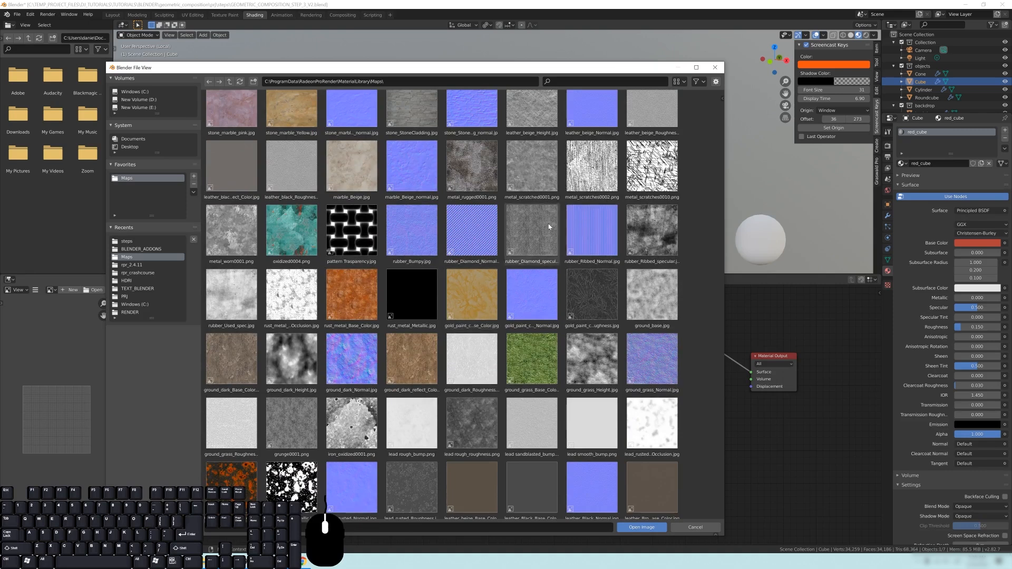
{"action": "scroll", "coordinate": [403, 342], "scroll_direction": "down", "scroll_amount": 4}
{"action": "scroll", "coordinate": [544, 272], "scroll_direction": "up", "scroll_amount": 5}
{"action": "scroll", "coordinate": [544, 273], "scroll_direction": "up", "scroll_amount": 3}
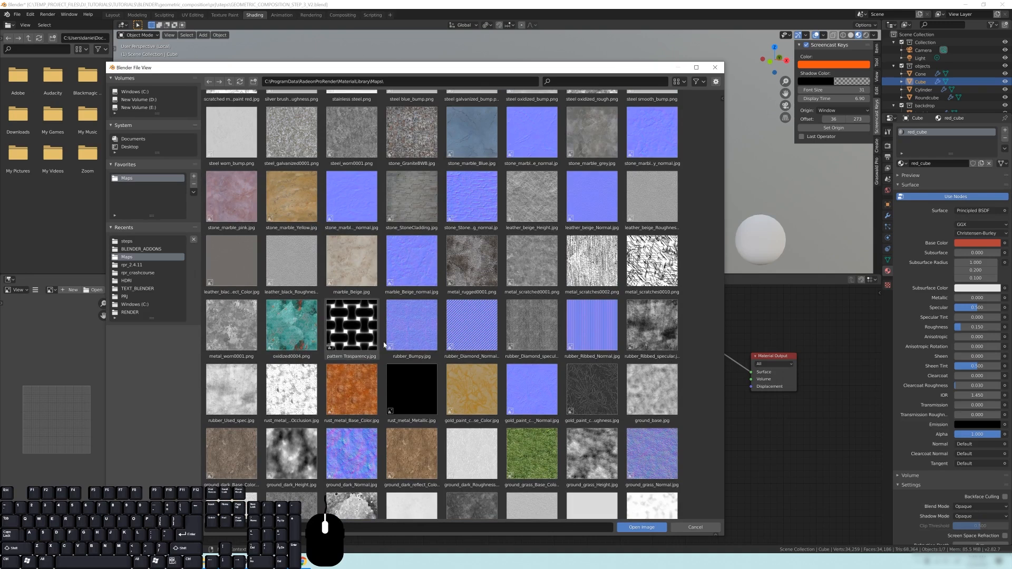
{"action": "scroll", "coordinate": [532, 321], "scroll_direction": "up", "scroll_amount": 3}
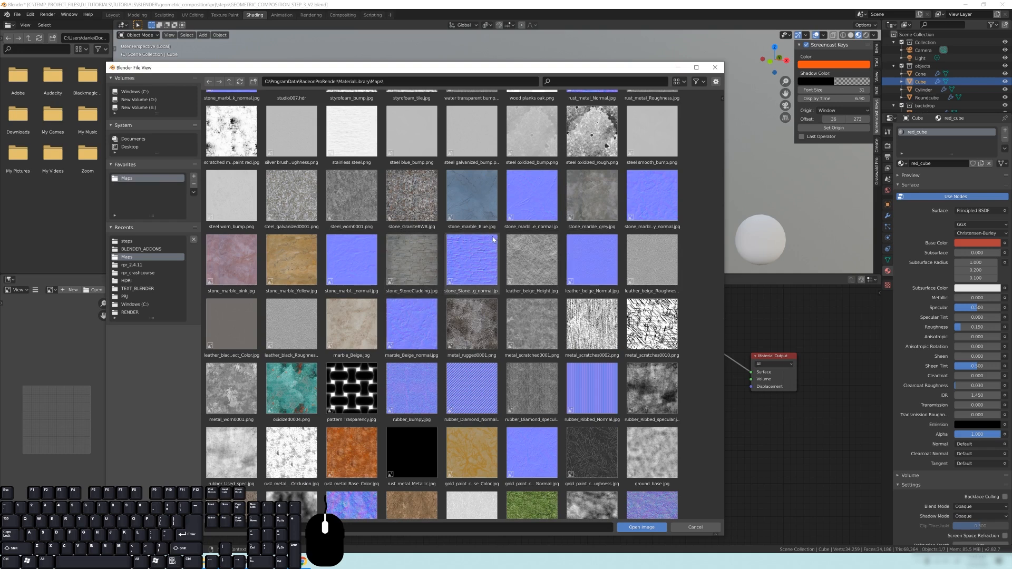
{"action": "scroll", "coordinate": [412, 247], "scroll_direction": "down", "scroll_amount": 2}
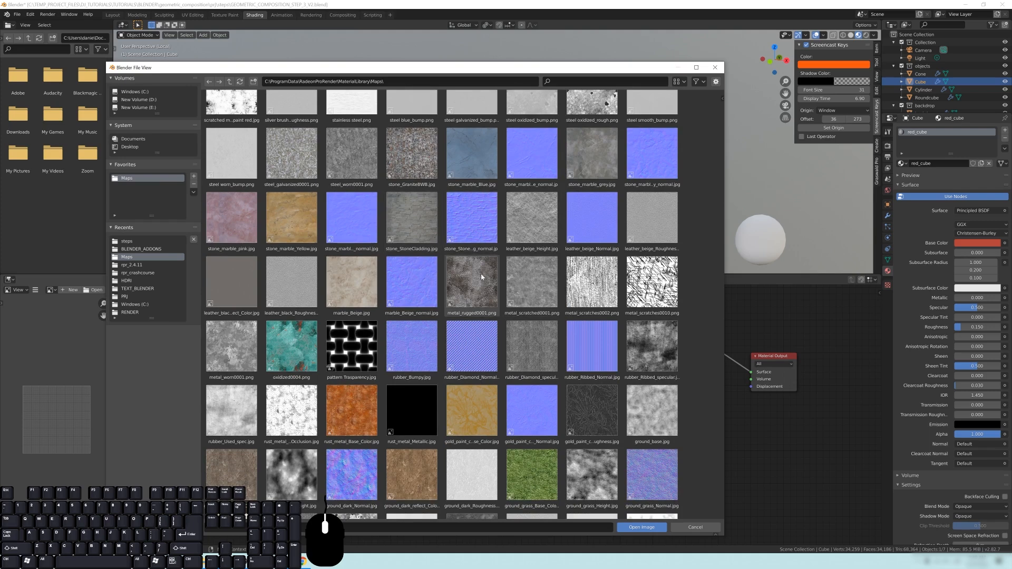
{"action": "scroll", "coordinate": [466, 298], "scroll_direction": "down", "scroll_amount": 10}
{"action": "scroll", "coordinate": [467, 300], "scroll_direction": "down", "scroll_amount": 14}
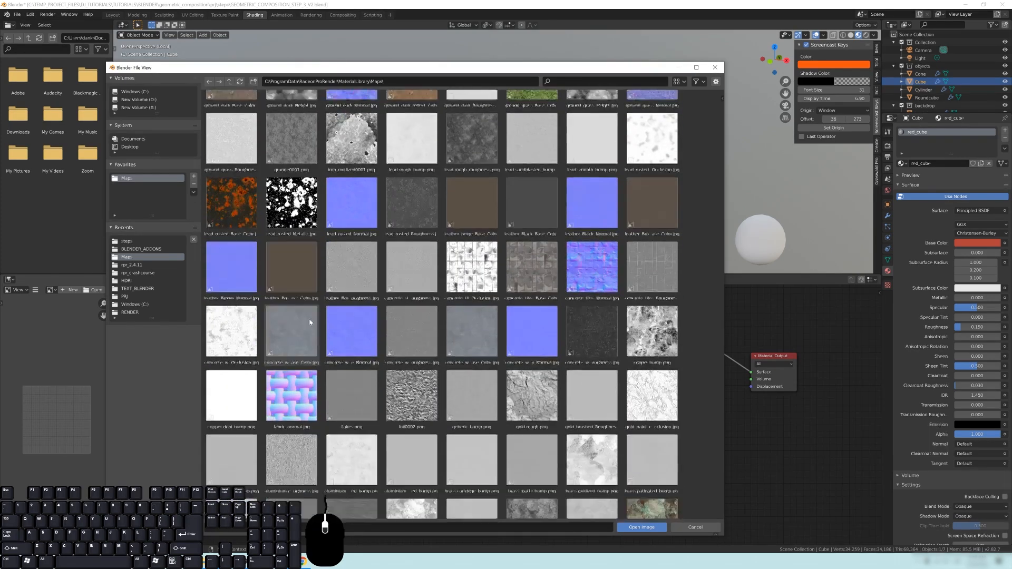
{"action": "scroll", "coordinate": [540, 301], "scroll_direction": "down", "scroll_amount": 4}
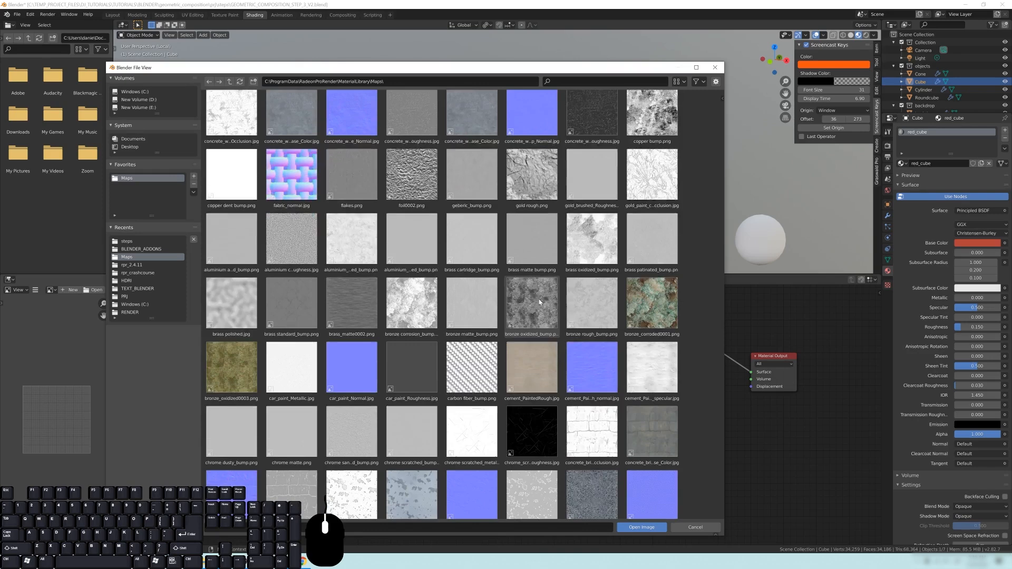
{"action": "scroll", "coordinate": [554, 296], "scroll_direction": "up", "scroll_amount": 20}
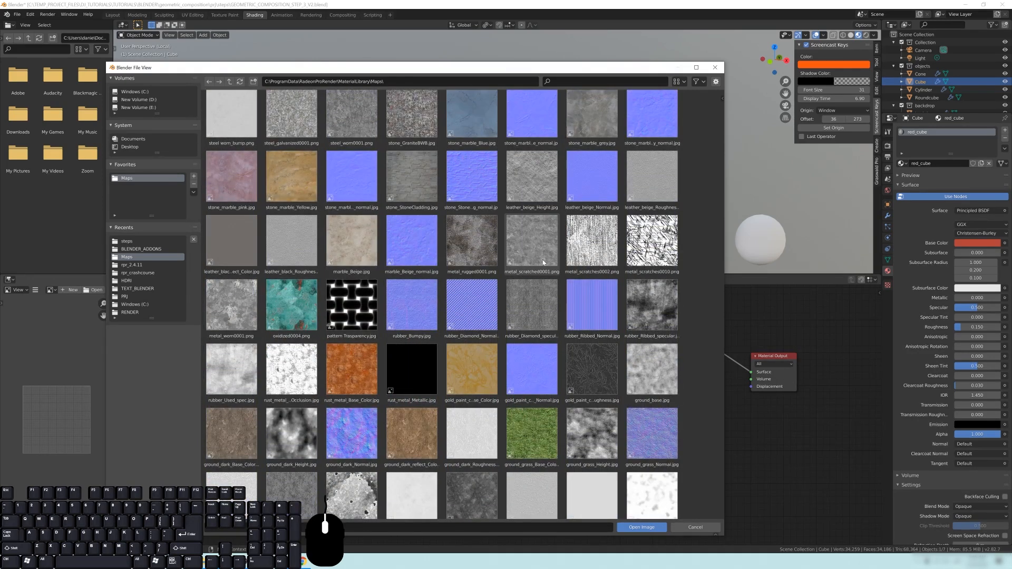
{"action": "scroll", "coordinate": [543, 262], "scroll_direction": "up", "scroll_amount": 2}
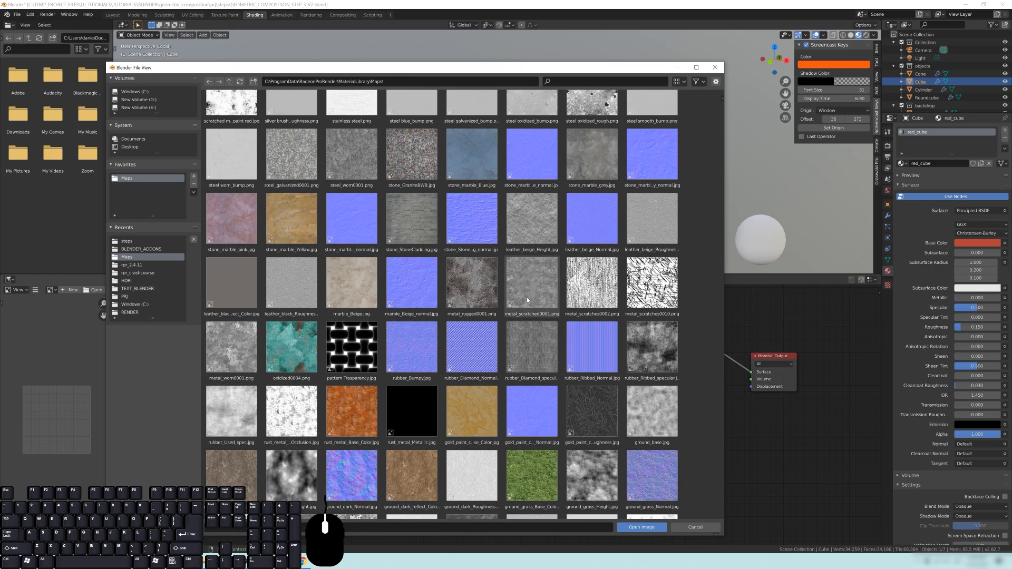
- Load metal_scratched0001.png into the Image Texture node and link its Color output to the Principled BSDF's Base Color
{"action": "left_click", "coordinate": [531, 280]}
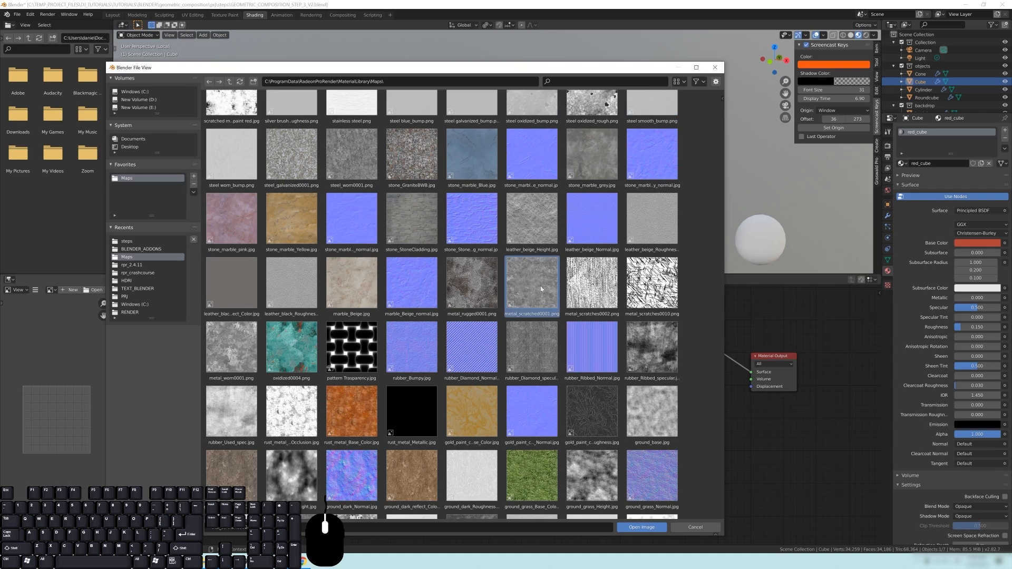
{"action": "double_click", "coordinate": [527, 273]}
{"action": "left_click_drag", "start_coordinate": [404, 344], "coordinate": [466, 330]}
{"action": "left_click_drag", "start_coordinate": [566, 322], "coordinate": [615, 359]}
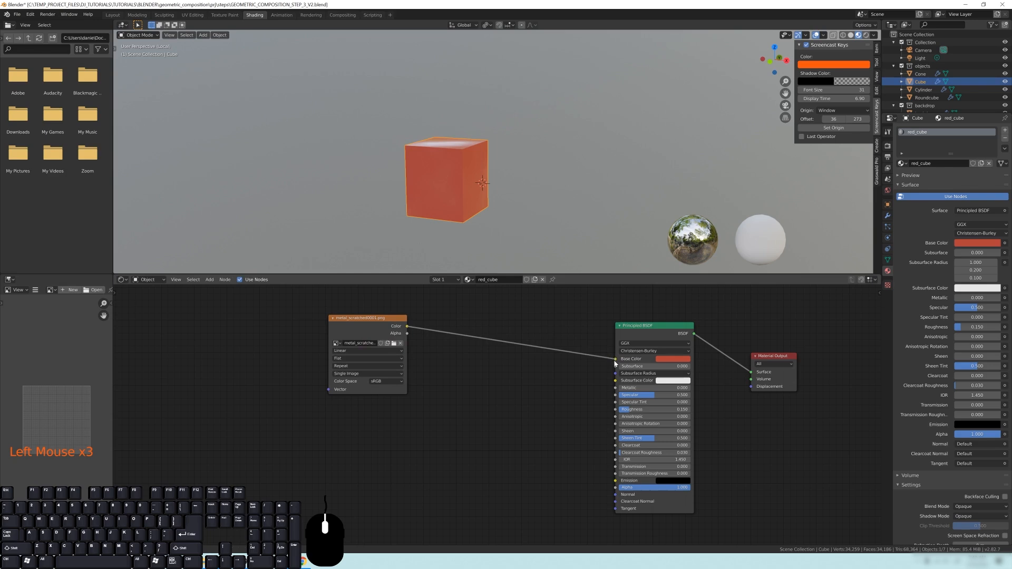
- Examine the scratched metal texture on the cube from several angles and distances
{"action": "scroll", "coordinate": [442, 183], "scroll_direction": "up", "scroll_amount": 4}
{"action": "middle_click_drag", "start_coordinate": [442, 183], "coordinate": [513, 160], "text": "shift"}
{"action": "middle_click_drag", "start_coordinate": [533, 149], "coordinate": [472, 106]}
{"action": "scroll", "coordinate": [474, 192], "scroll_direction": "down", "scroll_amount": 1}
{"action": "middle_click_drag", "start_coordinate": [467, 198], "coordinate": [489, 138]}
{"action": "scroll", "coordinate": [495, 182], "scroll_direction": "down", "scroll_amount": 2}
{"action": "middle_click_drag", "start_coordinate": [494, 178], "coordinate": [493, 139]}
{"action": "scroll", "coordinate": [486, 135], "scroll_direction": "down", "scroll_amount": 1}
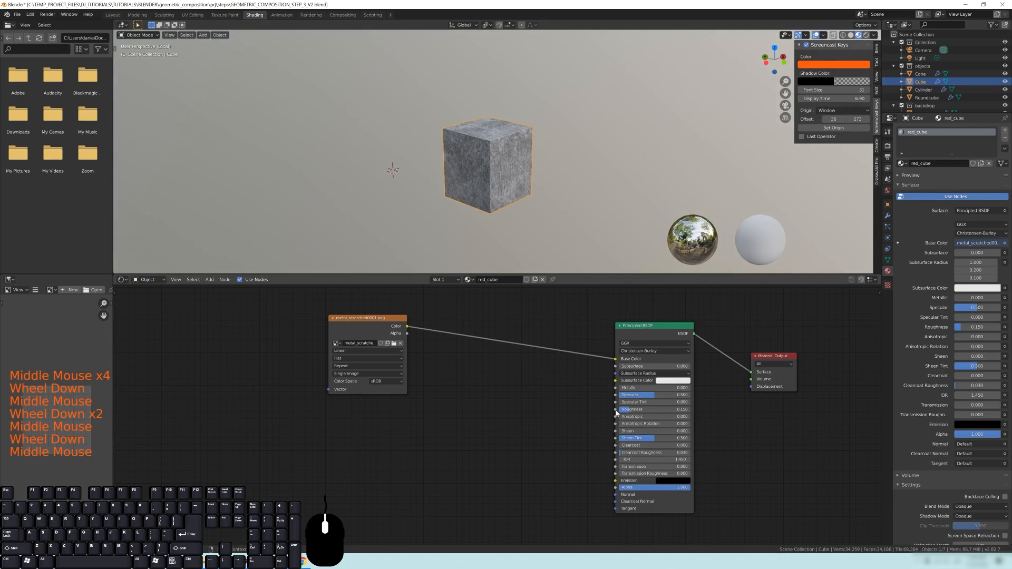
- Unlink the texture from Base Color, connect its Color output to Roughness instead, and inspect the cube's reflections
{"action": "left_click_drag", "start_coordinate": [615, 358], "coordinate": [461, 337]}
{"action": "left_click_drag", "start_coordinate": [384, 322], "coordinate": [355, 334]}
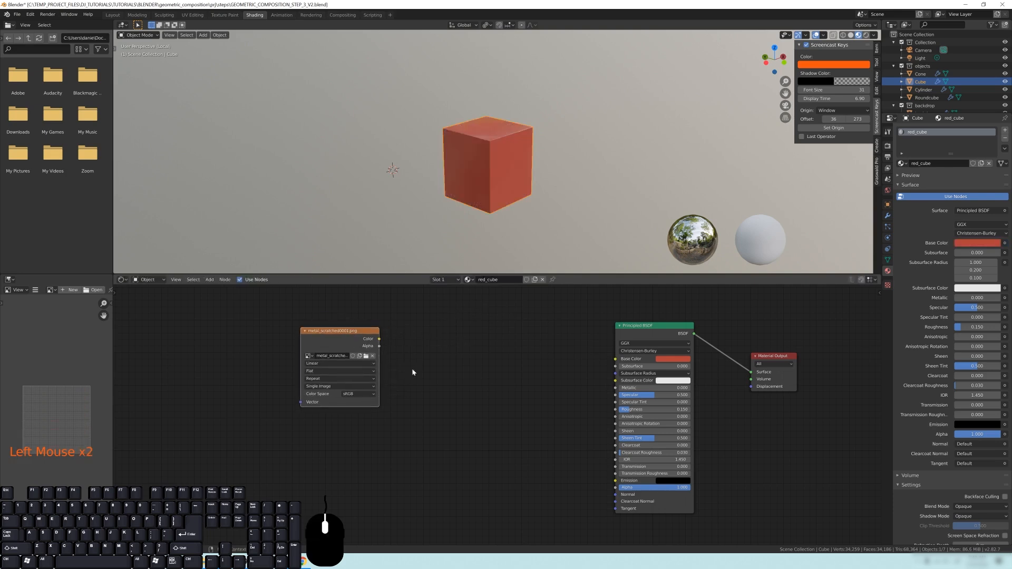
{"action": "left_click_drag", "start_coordinate": [379, 339], "coordinate": [611, 412]}
{"action": "scroll", "coordinate": [519, 151], "scroll_direction": "up", "scroll_amount": 5}
{"action": "middle_click_drag", "start_coordinate": [519, 151], "coordinate": [637, 75]}
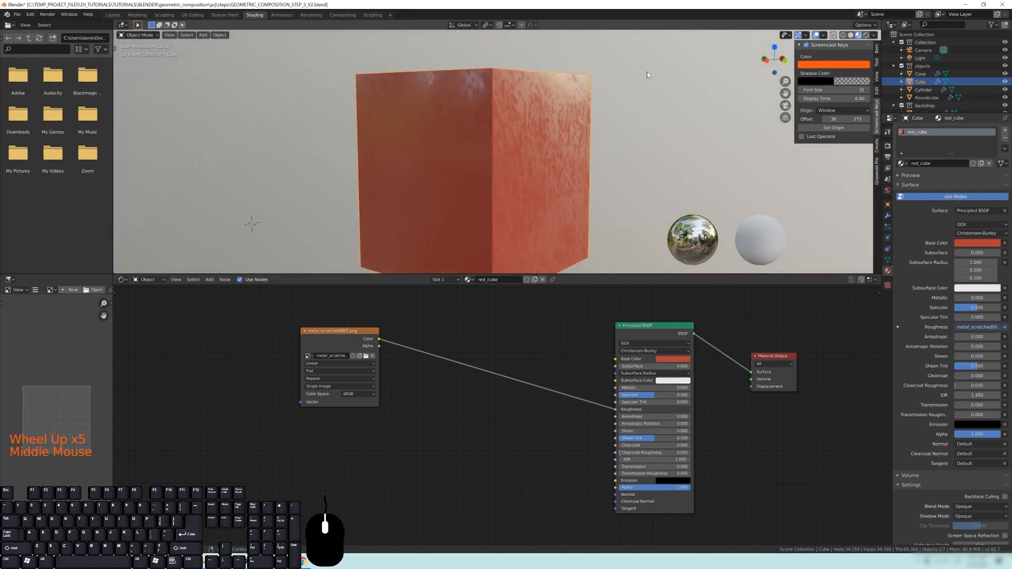
{"action": "middle_click_drag", "start_coordinate": [520, 105], "coordinate": [533, 134]}
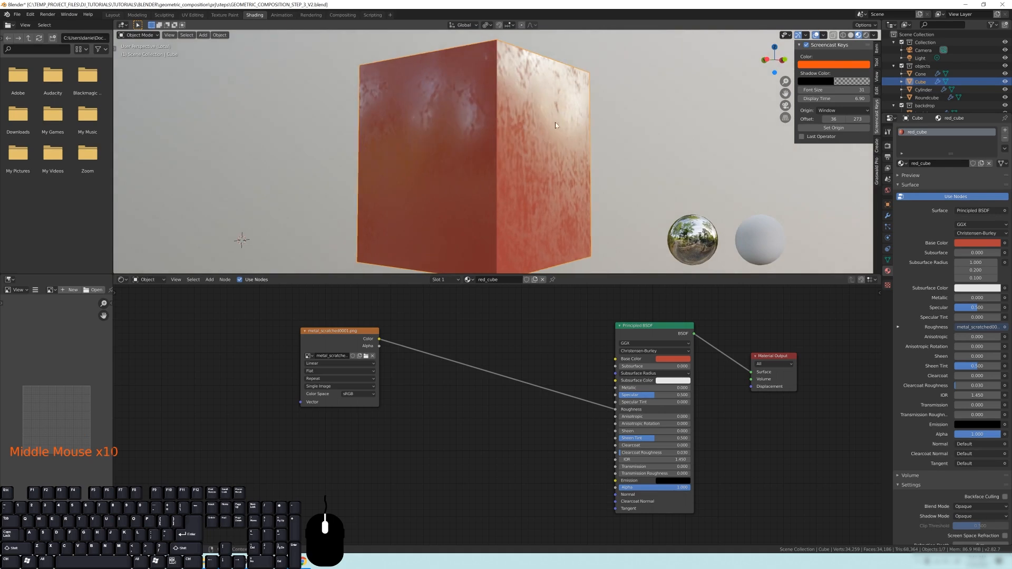
- Move the texture node farther from the shader, unlink it from Roughness and set Roughness to 0.000
{"action": "left_click_drag", "start_coordinate": [334, 336], "coordinate": [227, 332]}
{"action": "left_click_drag", "start_coordinate": [614, 408], "coordinate": [567, 374]}
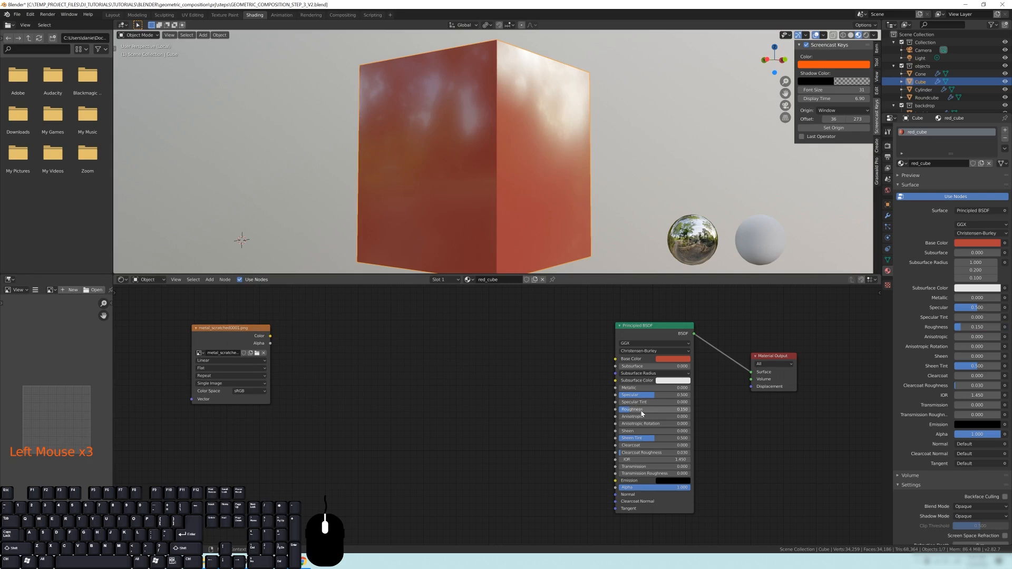
{"action": "left_click_drag", "start_coordinate": [646, 411], "coordinate": [618, 409]}
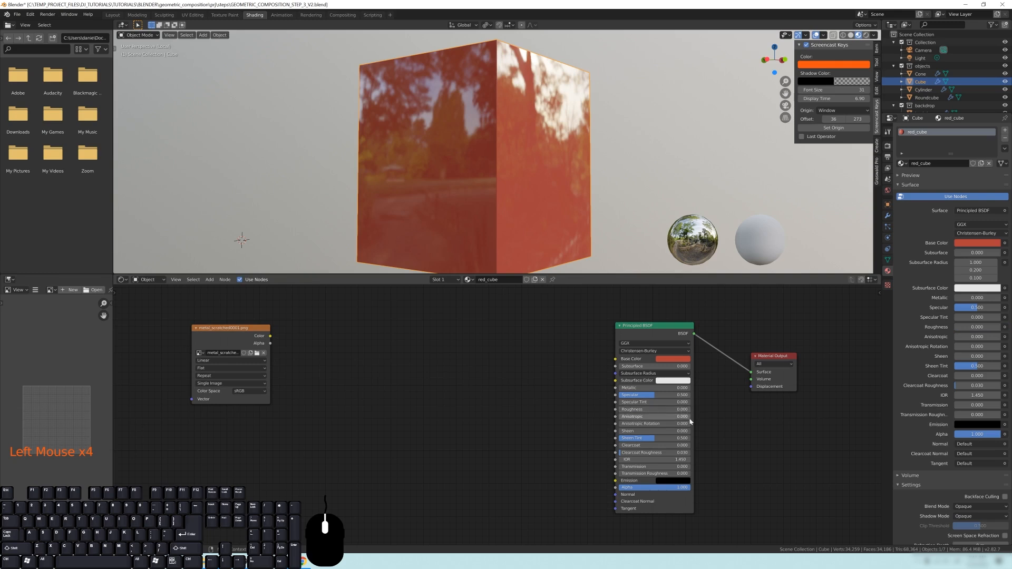
- Try the Base Color at full brightness with V at 1.000, undo it and recheck the colour's HSV values
{"action": "scroll", "coordinate": [672, 415], "scroll_direction": "up", "scroll_amount": 5}
{"action": "middle_click_drag", "start_coordinate": [723, 406], "coordinate": [642, 405]}
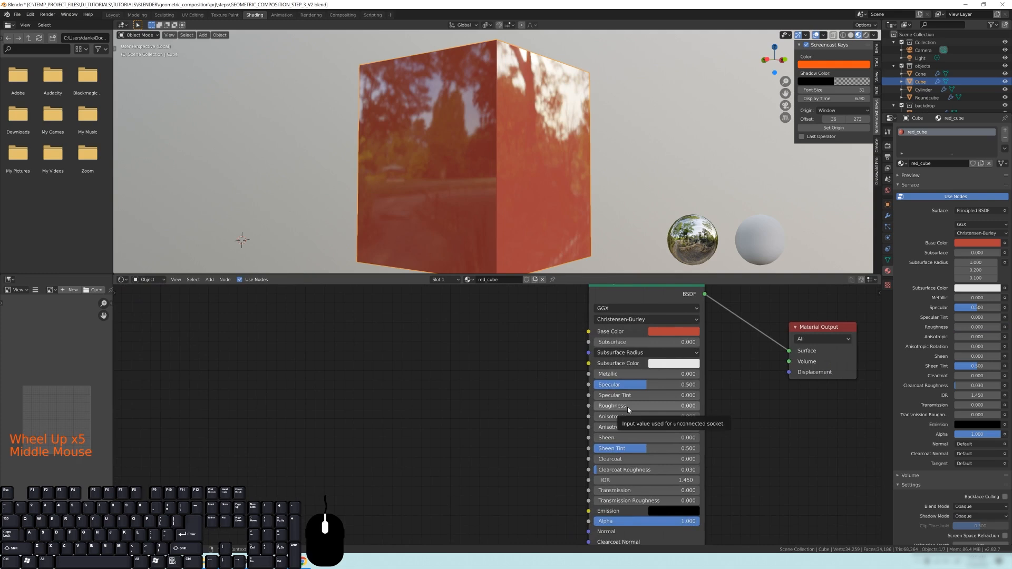
{"action": "left_click", "coordinate": [667, 334]}
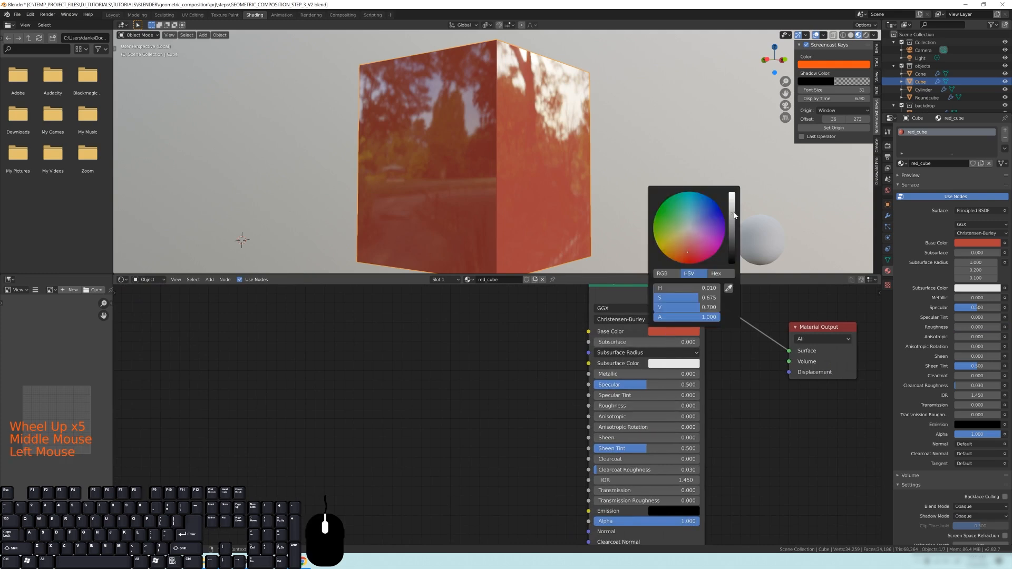
{"action": "left_click_drag", "start_coordinate": [733, 244], "coordinate": [732, 193]}
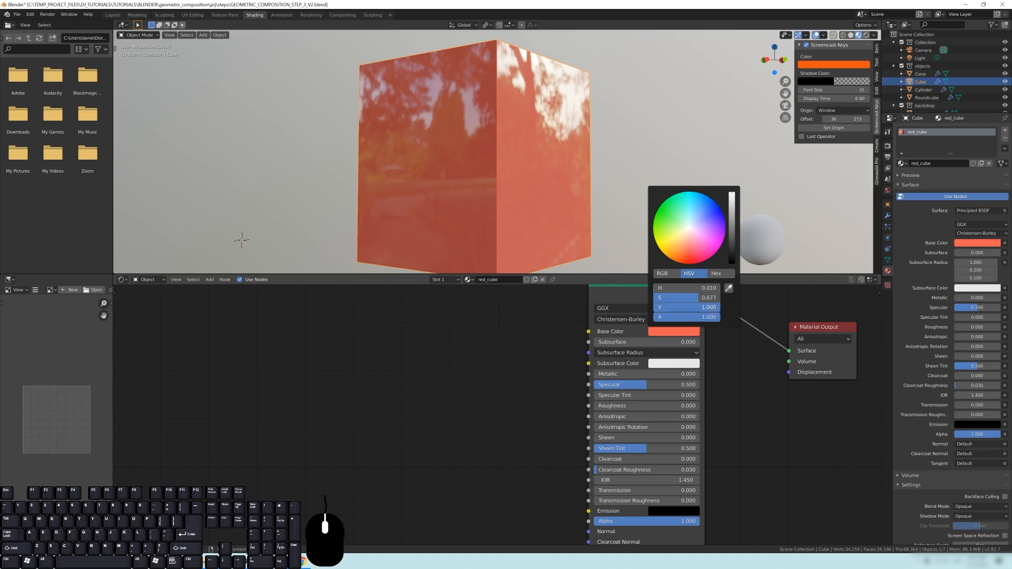
{"action": "key", "text": "ctrl+z"}
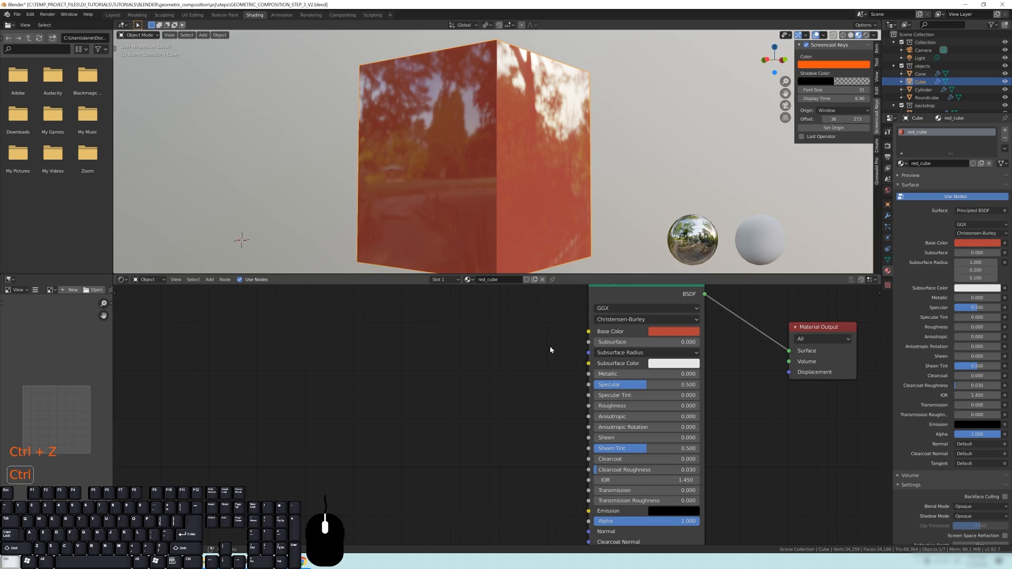
{"action": "left_click", "coordinate": [665, 331]}
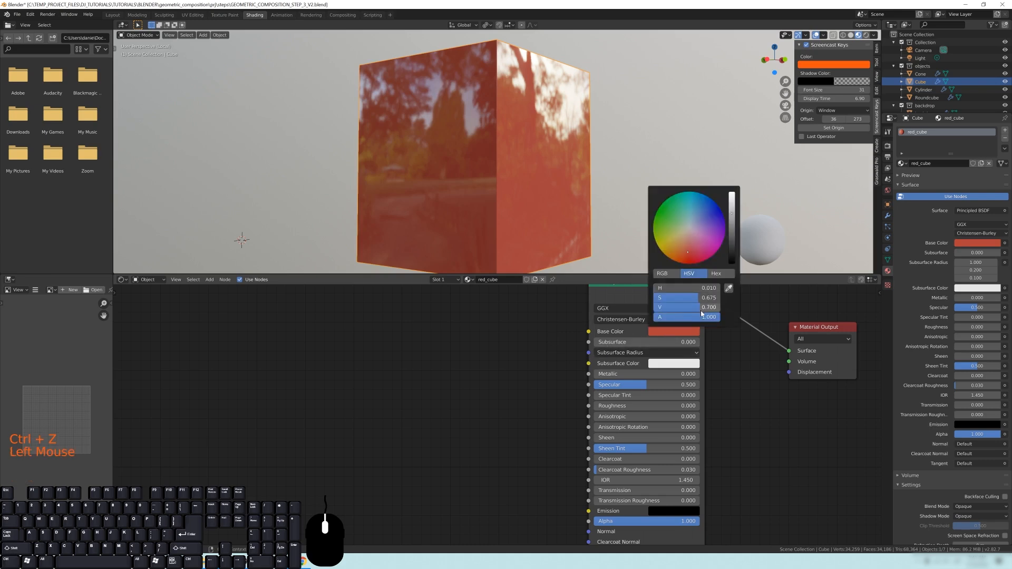
{"action": "left_click", "coordinate": [469, 384]}
- Try Roughness at 1.000 on the red cube and return it to 0.000, comparing the reflections
{"action": "middle_click_drag", "start_coordinate": [490, 116], "coordinate": [569, 172]}
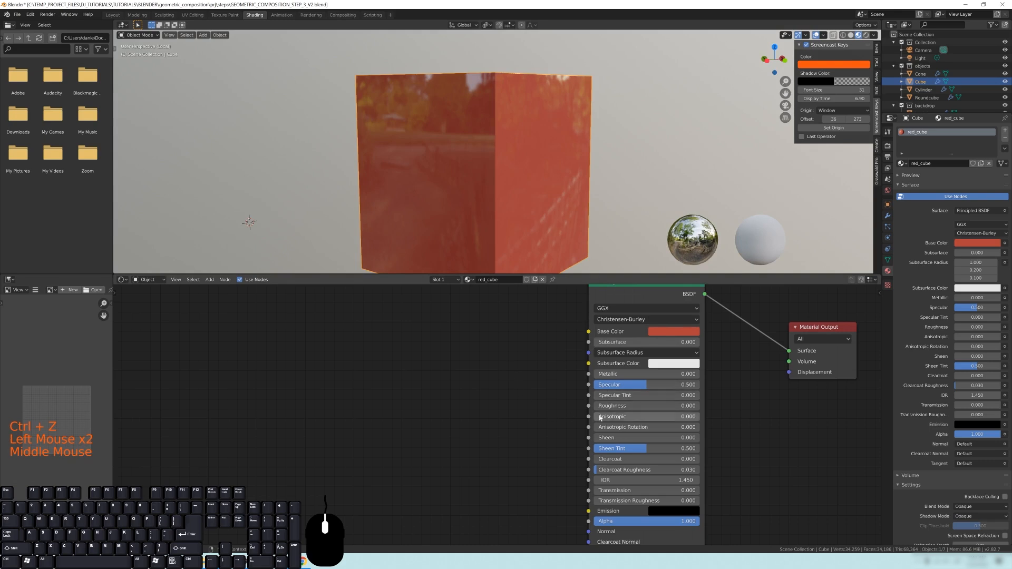
{"action": "left_click_drag", "start_coordinate": [616, 409], "coordinate": [701, 406]}
{"action": "middle_click_drag", "start_coordinate": [519, 153], "coordinate": [593, 105]}
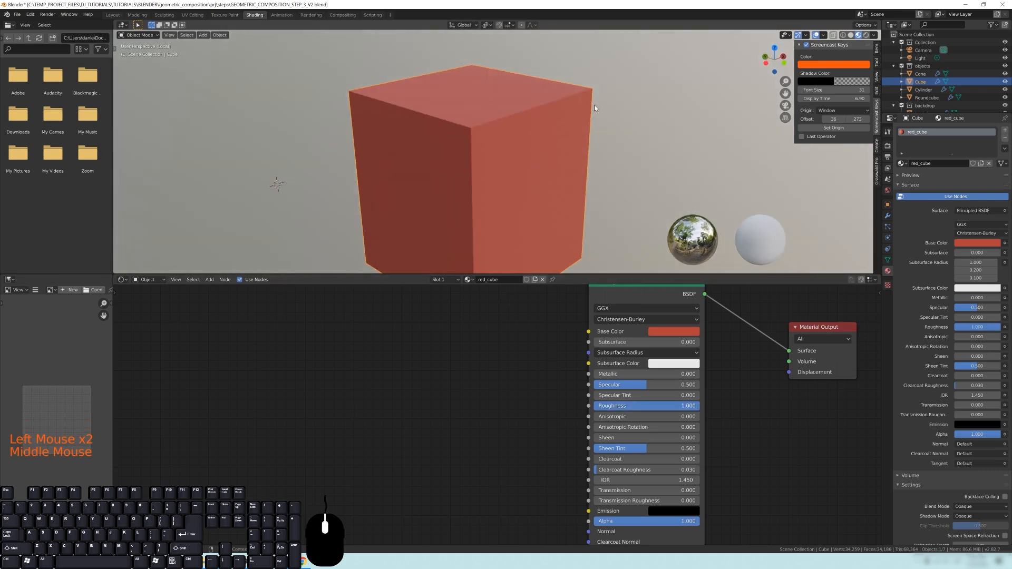
{"action": "left_click_drag", "start_coordinate": [682, 407], "coordinate": [595, 409]}
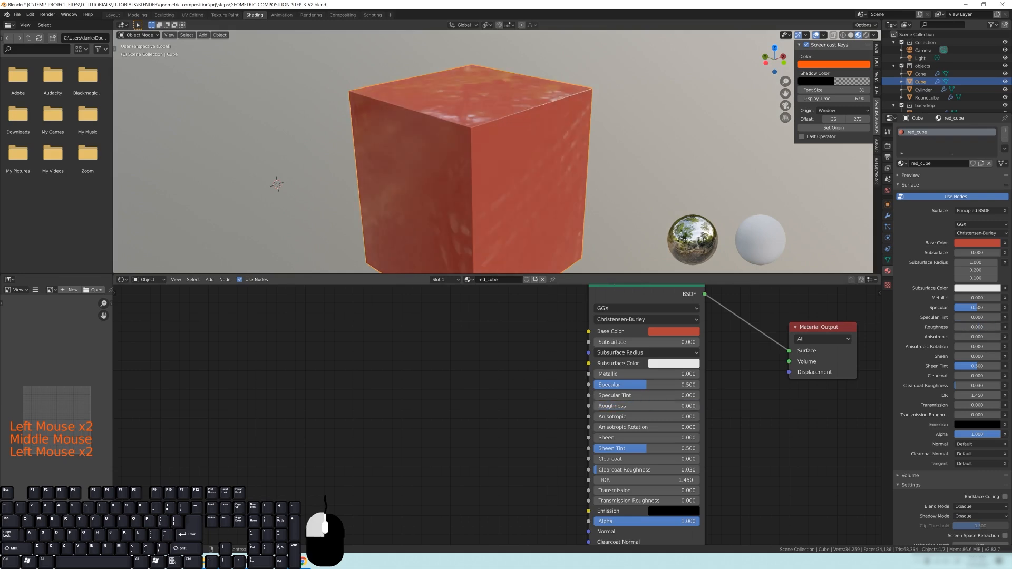
{"action": "middle_click_drag", "start_coordinate": [507, 200], "coordinate": [508, 195]}
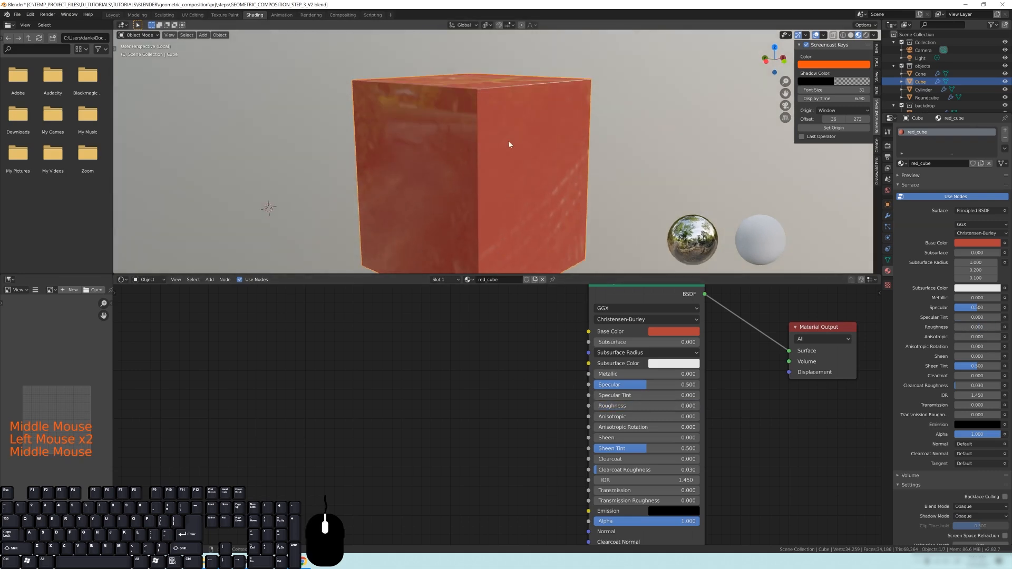
- Move the metal_scratched0001.png node closer to the Principled BSDF and link its Color output to Base Color
{"action": "scroll", "coordinate": [523, 124], "scroll_direction": "down", "scroll_amount": 1}
{"action": "middle_click_drag", "start_coordinate": [323, 397], "coordinate": [391, 398]}
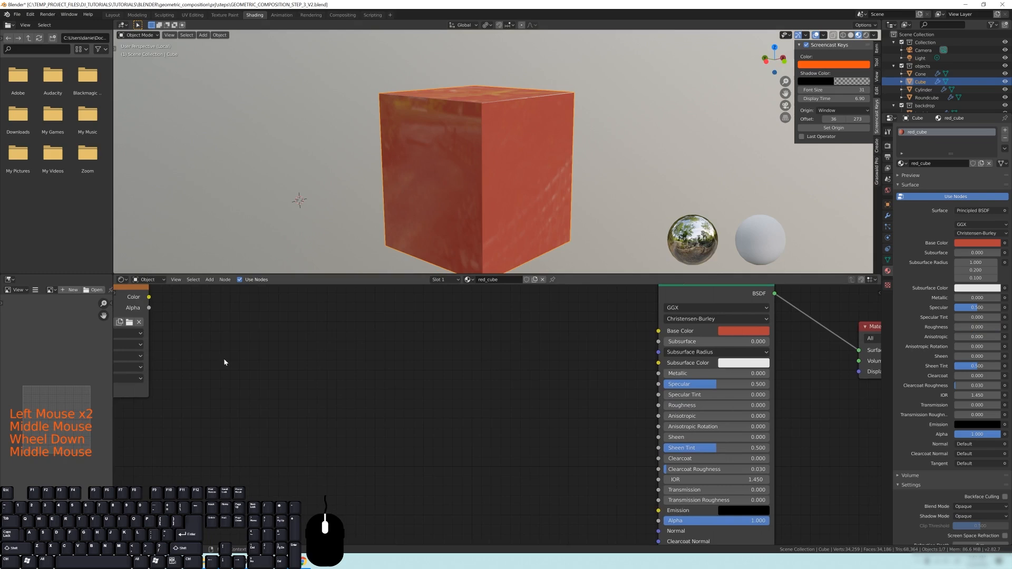
{"action": "middle_click_drag", "start_coordinate": [224, 362], "coordinate": [255, 394]}
{"action": "left_click_drag", "start_coordinate": [141, 322], "coordinate": [236, 328]}
{"action": "left_click_drag", "start_coordinate": [312, 337], "coordinate": [688, 364]}
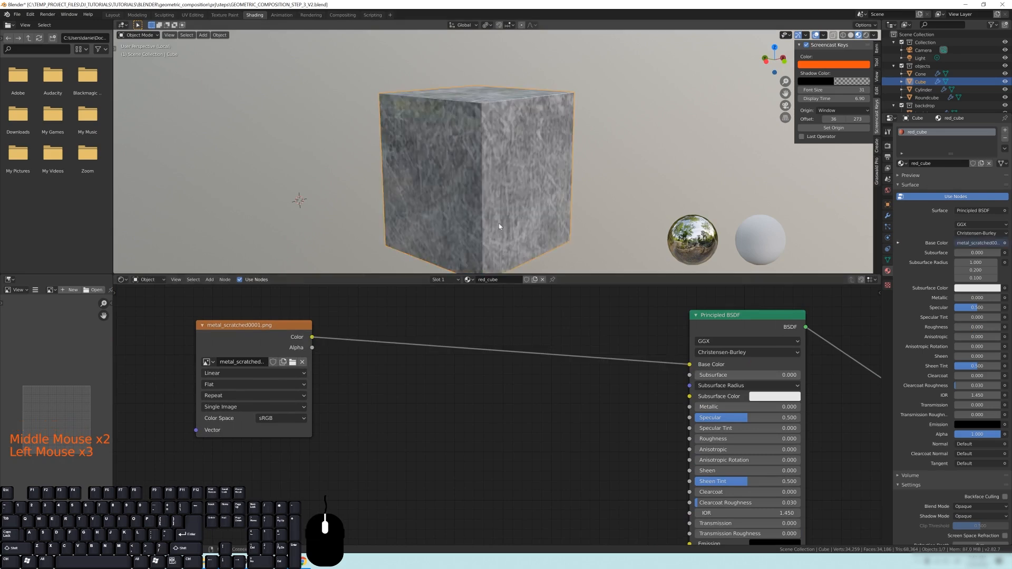
- Examine the reflections and scratched texture on the cube's faces up close and from above
{"action": "scroll", "coordinate": [506, 221], "scroll_direction": "up", "scroll_amount": 2}
{"action": "middle_click_drag", "start_coordinate": [514, 215], "coordinate": [525, 200]}
{"action": "scroll", "coordinate": [579, 143], "scroll_direction": "up", "scroll_amount": 1}
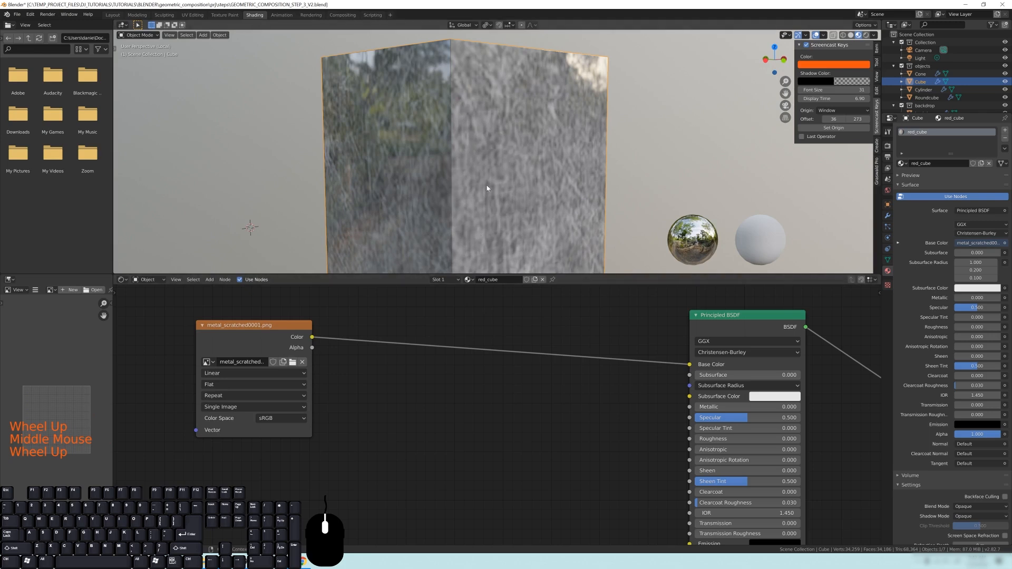
{"action": "scroll", "coordinate": [487, 194], "scroll_direction": "down", "scroll_amount": 2}
{"action": "middle_click_drag", "start_coordinate": [487, 194], "coordinate": [452, 141]}
{"action": "scroll", "coordinate": [489, 184], "scroll_direction": "up", "scroll_amount": 3}
{"action": "middle_click_drag", "start_coordinate": [502, 167], "coordinate": [454, 151]}
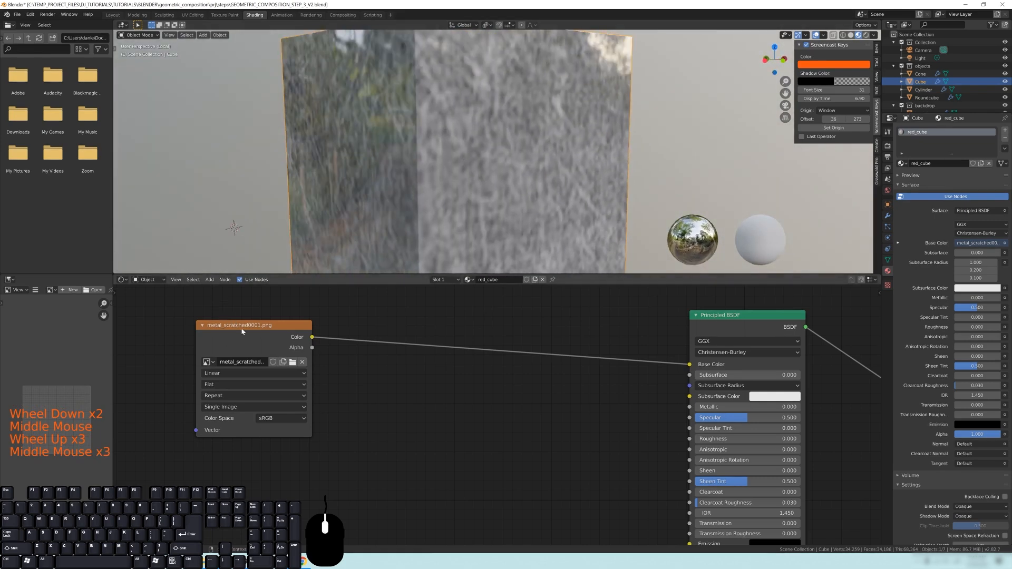
{"action": "middle_click_drag", "start_coordinate": [445, 149], "coordinate": [445, 144]}
{"action": "scroll", "coordinate": [457, 188], "scroll_direction": "down", "scroll_amount": 2}
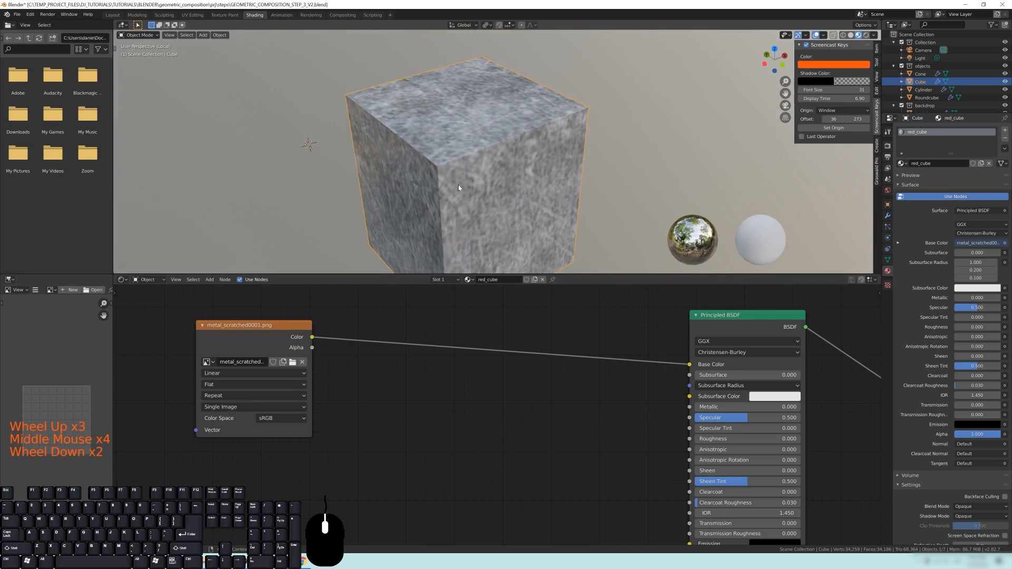
- Move the scratched-metal image's Color link from Base Color to Roughness and inspect the reflections on the cube's faces
{"action": "middle_click_drag", "start_coordinate": [458, 190], "coordinate": [455, 137]}
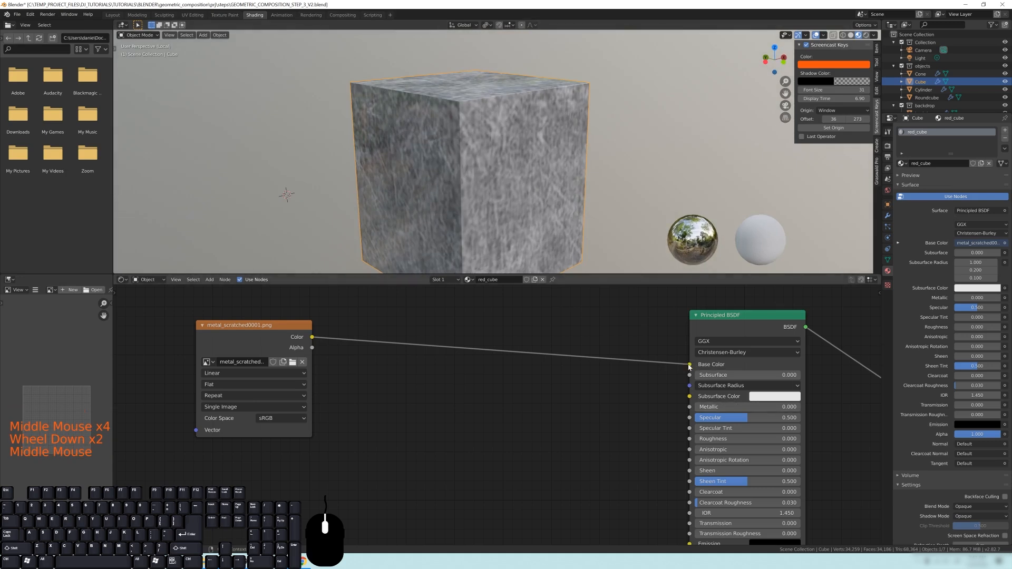
{"action": "middle_click_drag", "start_coordinate": [498, 164], "coordinate": [476, 159]}
{"action": "left_click_drag", "start_coordinate": [688, 368], "coordinate": [689, 439]}
{"action": "middle_click_drag", "start_coordinate": [546, 188], "coordinate": [553, 168]}
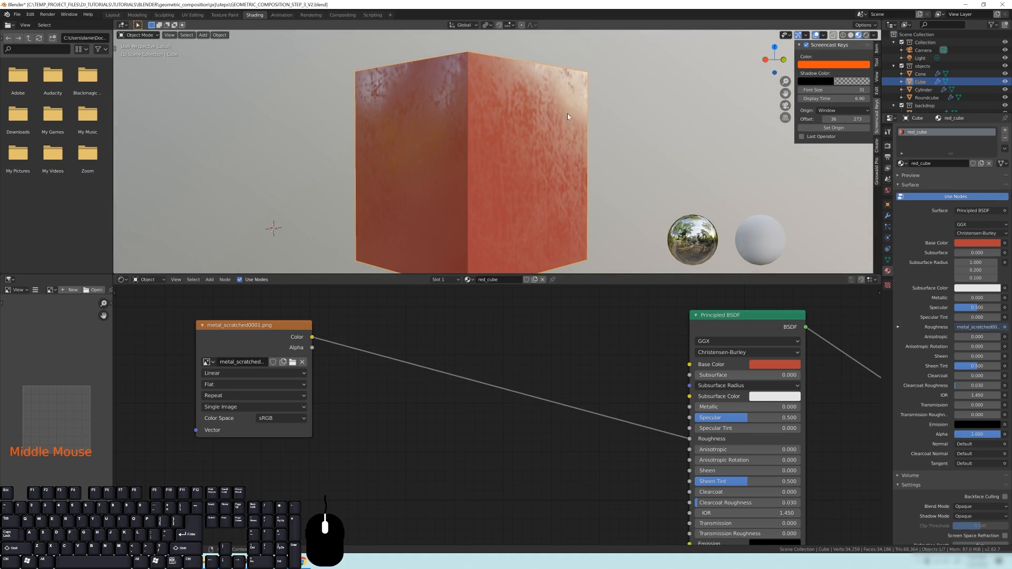
{"action": "middle_click_drag", "start_coordinate": [487, 143], "coordinate": [447, 106]}
{"action": "middle_click_drag", "start_coordinate": [527, 181], "coordinate": [527, 203]}
{"action": "mouse_move", "coordinate": [262, 333]}
{"action": "left_mouse_down"}
{"action": "mouse_move", "coordinate": [280, 359]}
{"action": "mouse_move", "coordinate": [244, 337]}
{"action": "left_mouse_up"}
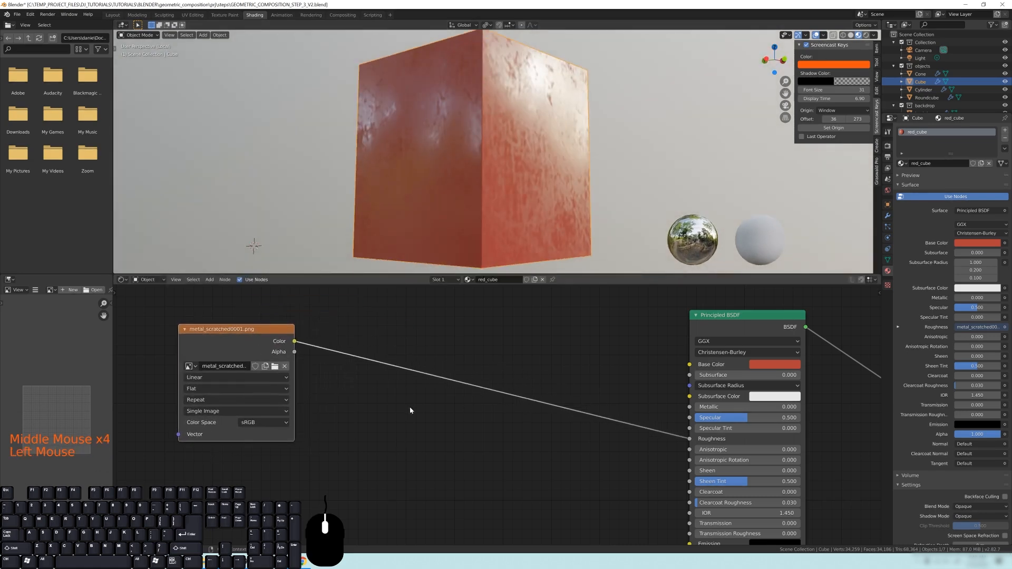
{"action": "middle_click_drag", "start_coordinate": [462, 203], "coordinate": [511, 116]}
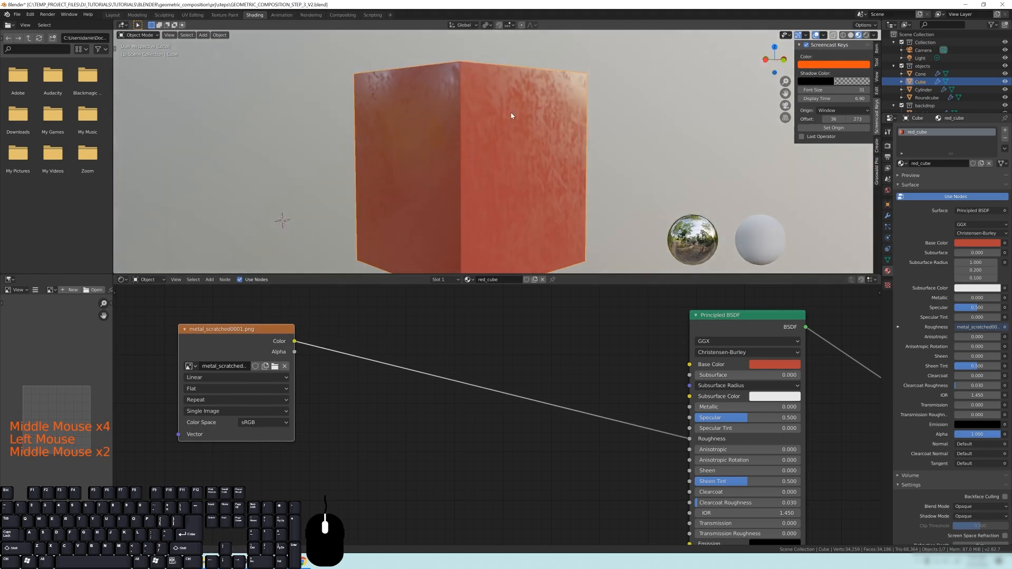
{"action": "middle_click_drag", "start_coordinate": [467, 85], "coordinate": [587, 90]}
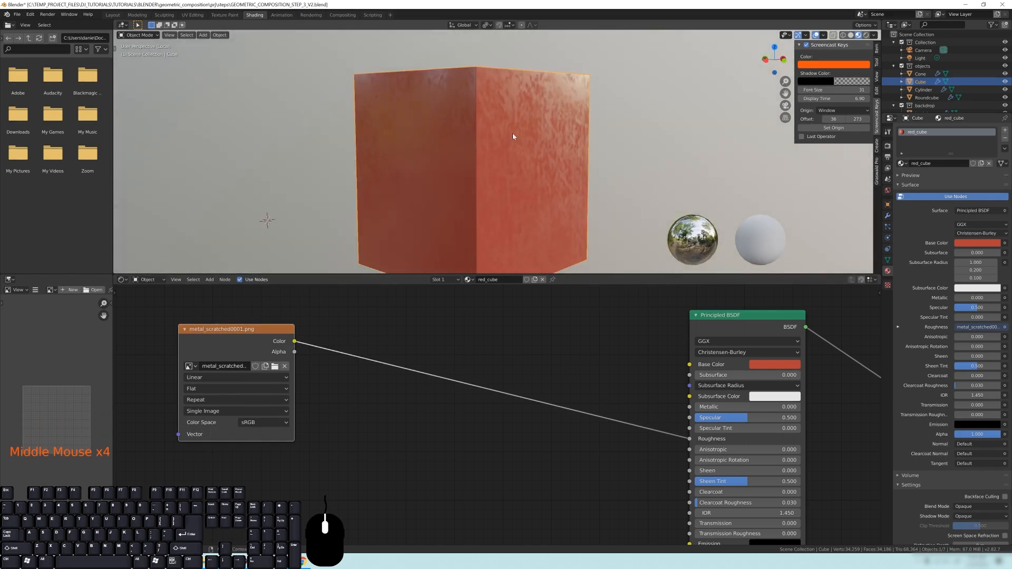
- Move the metal_scratched0001.png node away from the shader and insert a ColorRamp converter node on its link to Roughness
{"action": "left_click_drag", "start_coordinate": [223, 337], "coordinate": [175, 328]}
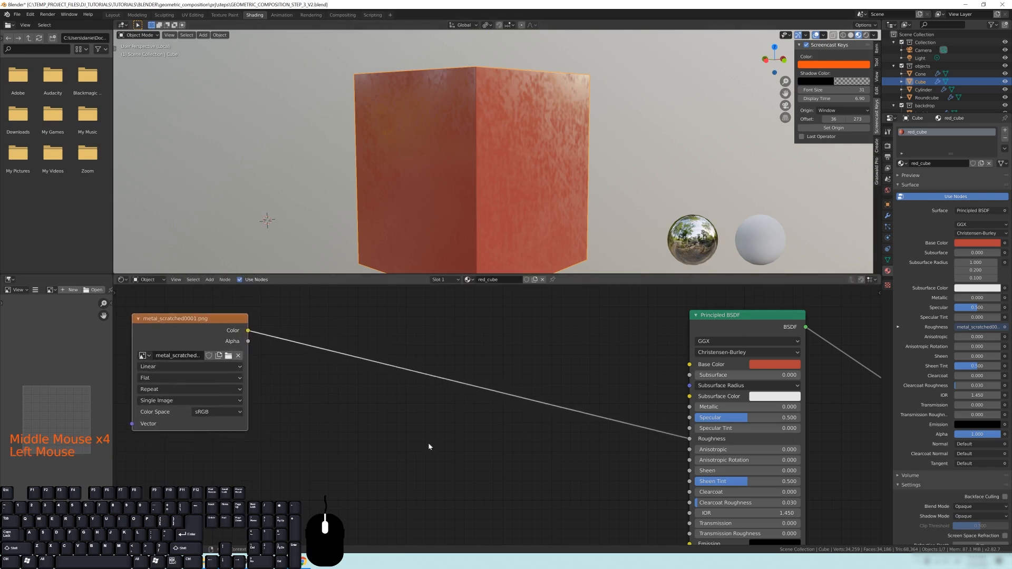
{"action": "key", "text": "shift+a"}
{"action": "mouse_move", "coordinate": [355, 449]}
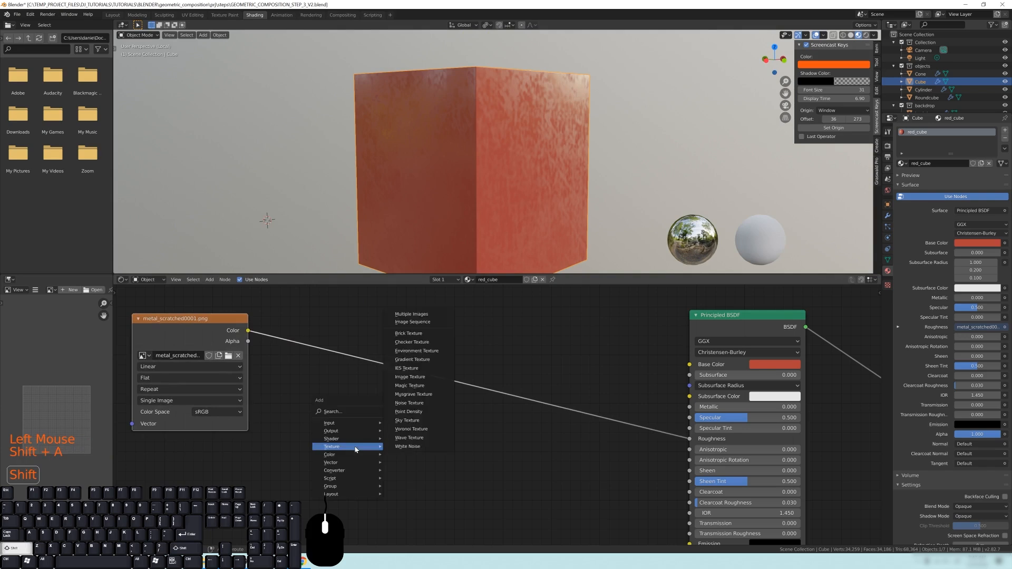
{"action": "mouse_move", "coordinate": [346, 471]}
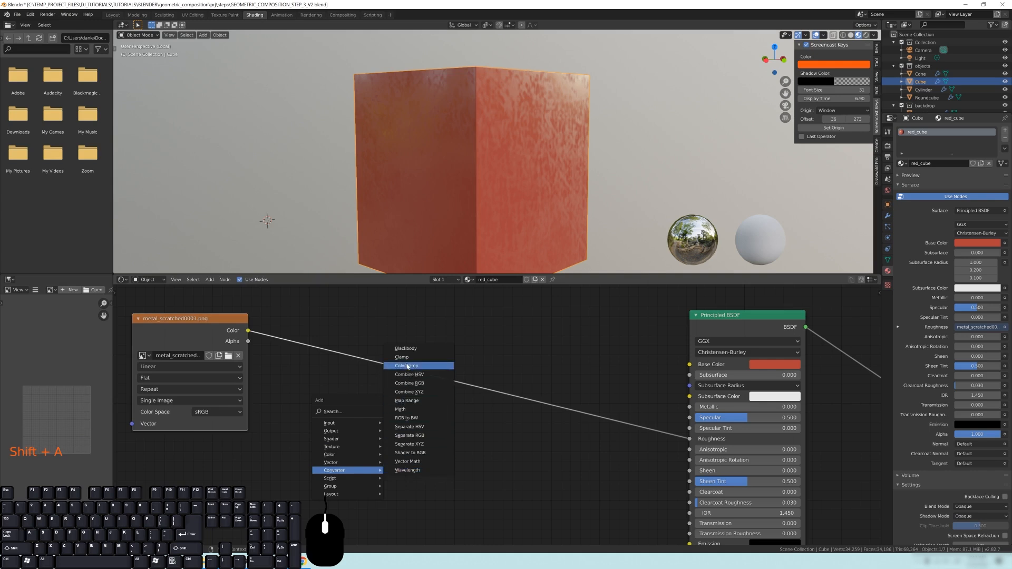
{"action": "left_click", "coordinate": [407, 365]}
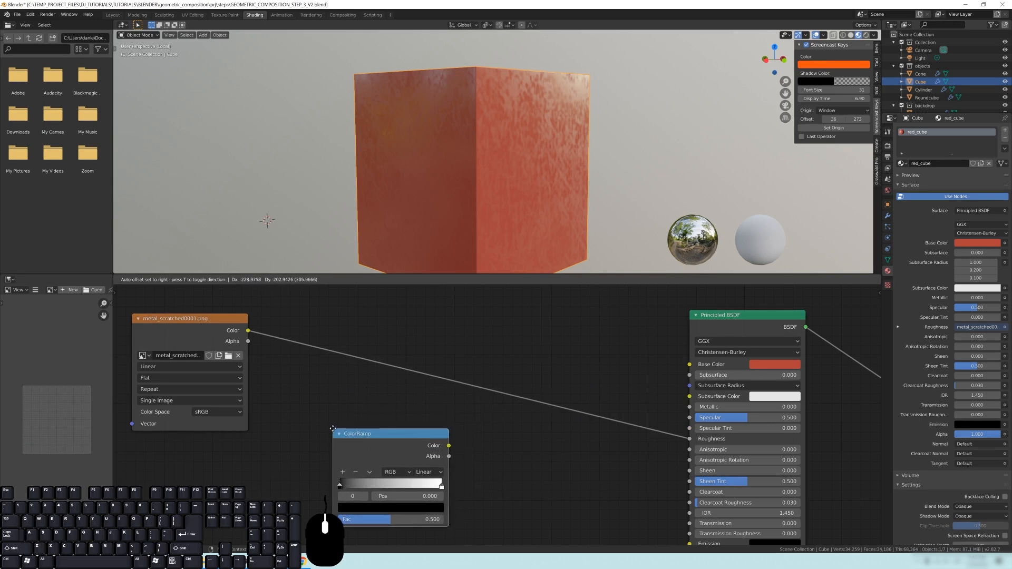
{"action": "left_click", "coordinate": [339, 437]}
{"action": "left_click_drag", "start_coordinate": [339, 437], "coordinate": [427, 359]}
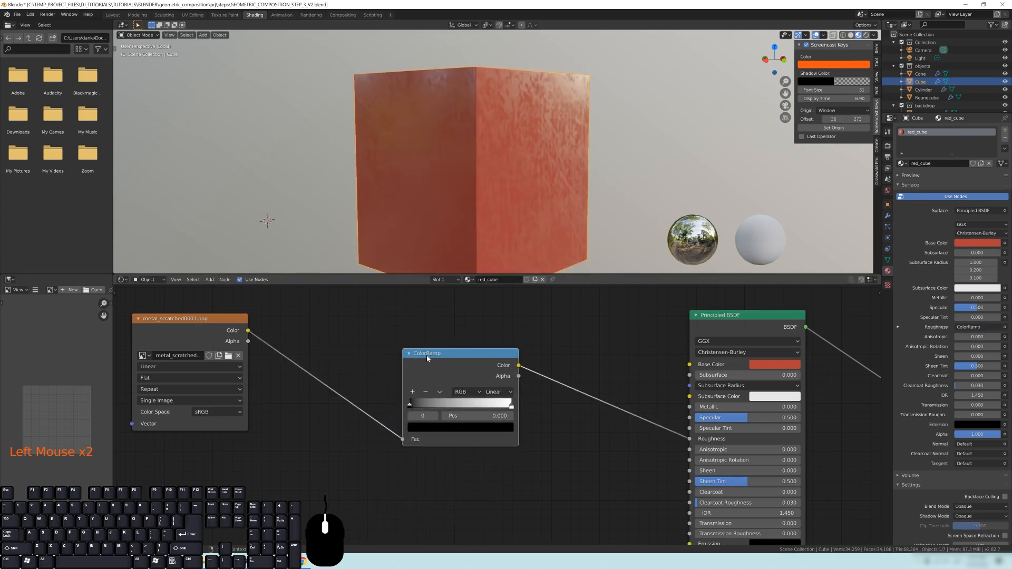
- Bring the metal_scratched0001.png node closer to the ColorRamp and lower the ColorRamp slightly between the image and shader nodes
{"action": "left_click_drag", "start_coordinate": [179, 318], "coordinate": [250, 319]}
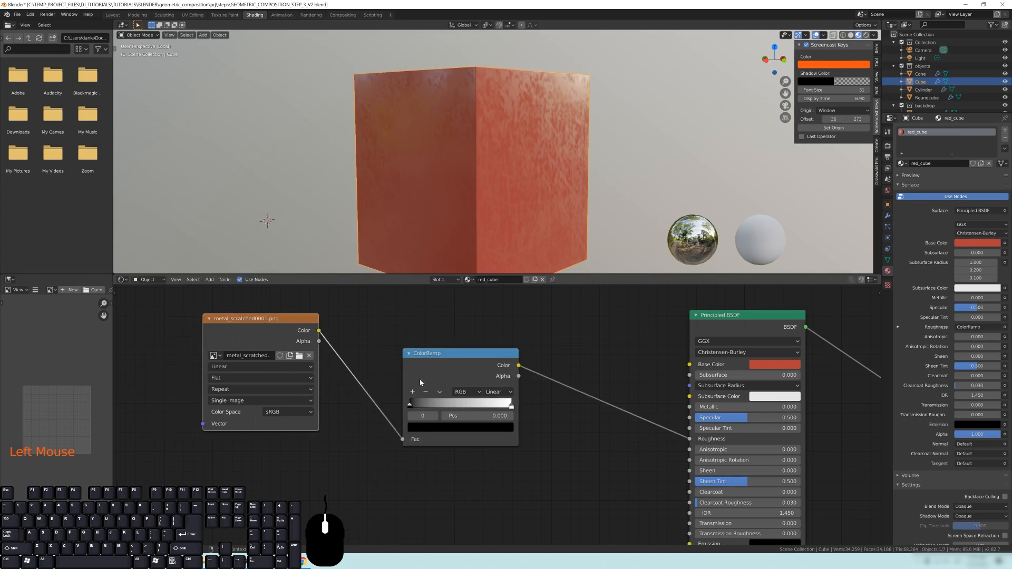
{"action": "mouse_move", "coordinate": [435, 360]}
{"action": "left_mouse_down"}
{"action": "mouse_move", "coordinate": [421, 372]}
{"action": "mouse_move", "coordinate": [480, 374]}
{"action": "mouse_move", "coordinate": [437, 367]}
{"action": "left_mouse_up"}
{"action": "mouse_move", "coordinate": [232, 330]}
{"action": "left_mouse_down"}
{"action": "mouse_move", "coordinate": [265, 323]}
{"action": "mouse_move", "coordinate": [246, 329]}
{"action": "left_mouse_up"}
{"action": "left_click_drag", "start_coordinate": [429, 367], "coordinate": [435, 367]}
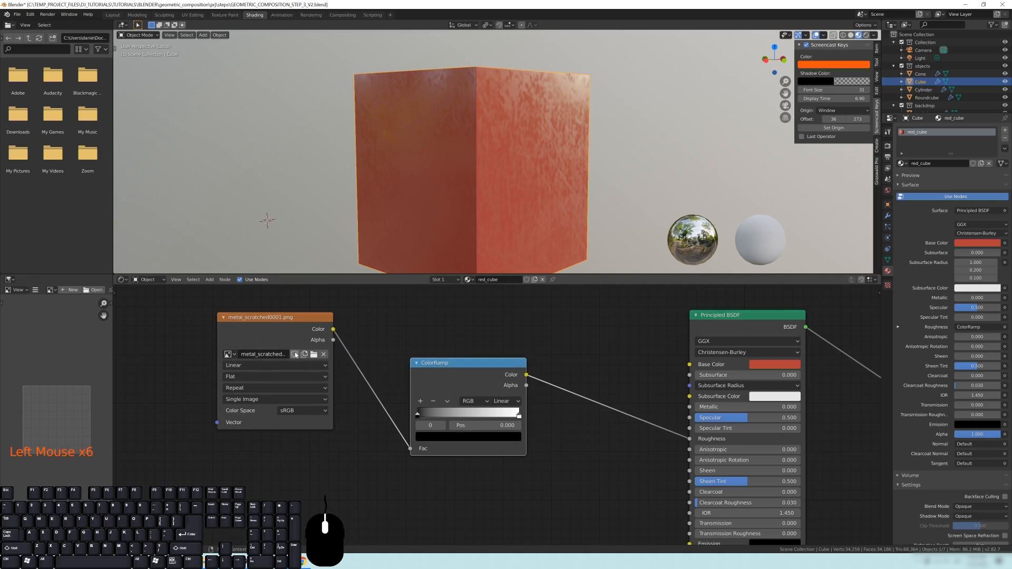
{"action": "left_click_drag", "start_coordinate": [284, 319], "coordinate": [264, 330]}
{"action": "mouse_move", "coordinate": [469, 371]}
{"action": "left_mouse_down"}
{"action": "mouse_move", "coordinate": [500, 387]}
{"action": "mouse_move", "coordinate": [476, 397]}
{"action": "mouse_move", "coordinate": [476, 388]}
{"action": "left_mouse_up"}
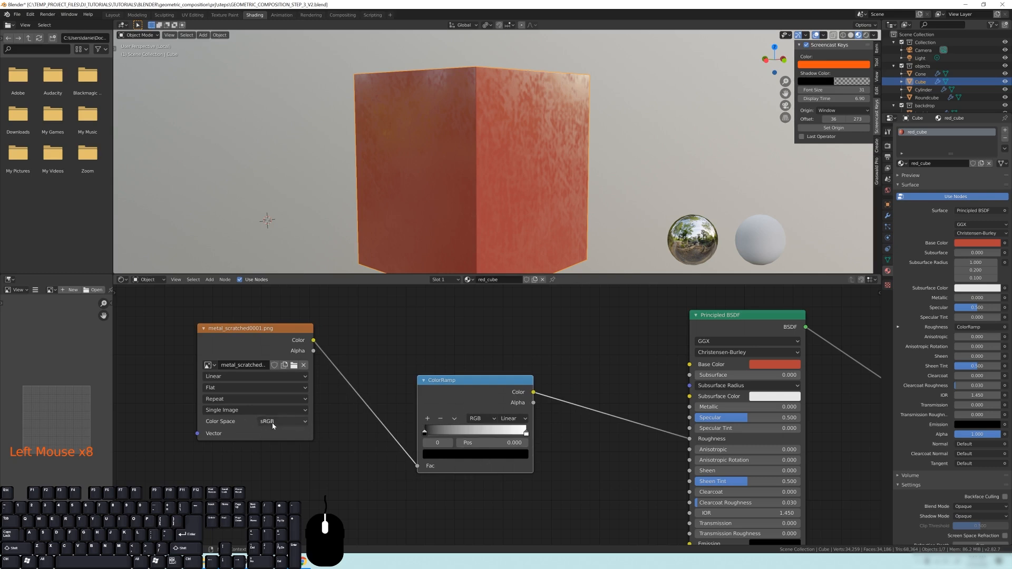
- Link the image texture's Color output directly to Base Color as well and view the cube's texture up close
{"action": "left_click_drag", "start_coordinate": [315, 342], "coordinate": [703, 371]}
{"action": "middle_click_drag", "start_coordinate": [567, 208], "coordinate": [537, 188]}
{"action": "scroll", "coordinate": [569, 195], "scroll_direction": "up", "scroll_amount": 2}
{"action": "scroll", "coordinate": [540, 168], "scroll_direction": "up", "scroll_amount": 2}
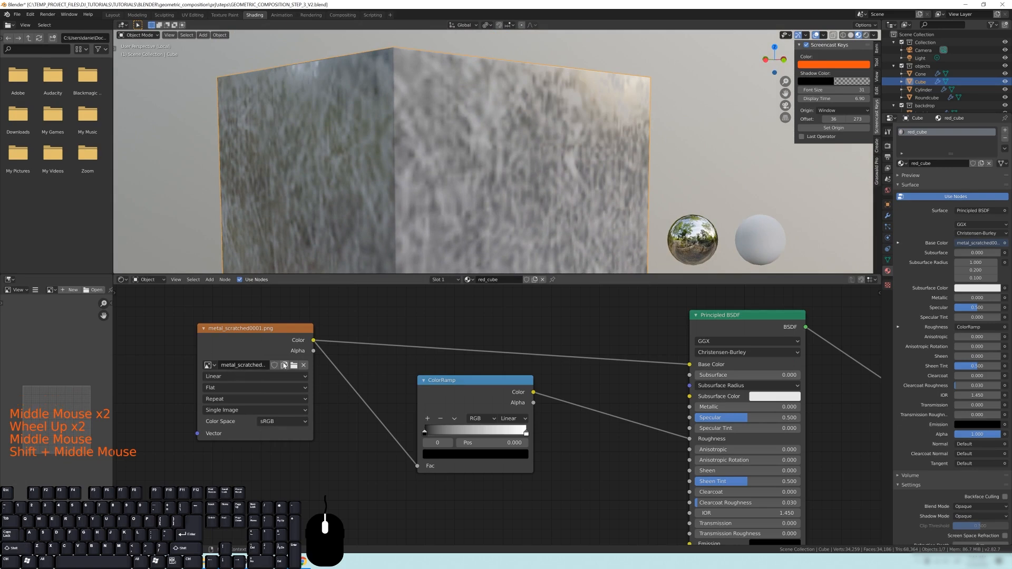
- Set the image texture's Color Space to Non-Color and inspect the cube's faces from above
{"action": "left_click", "coordinate": [271, 421]}
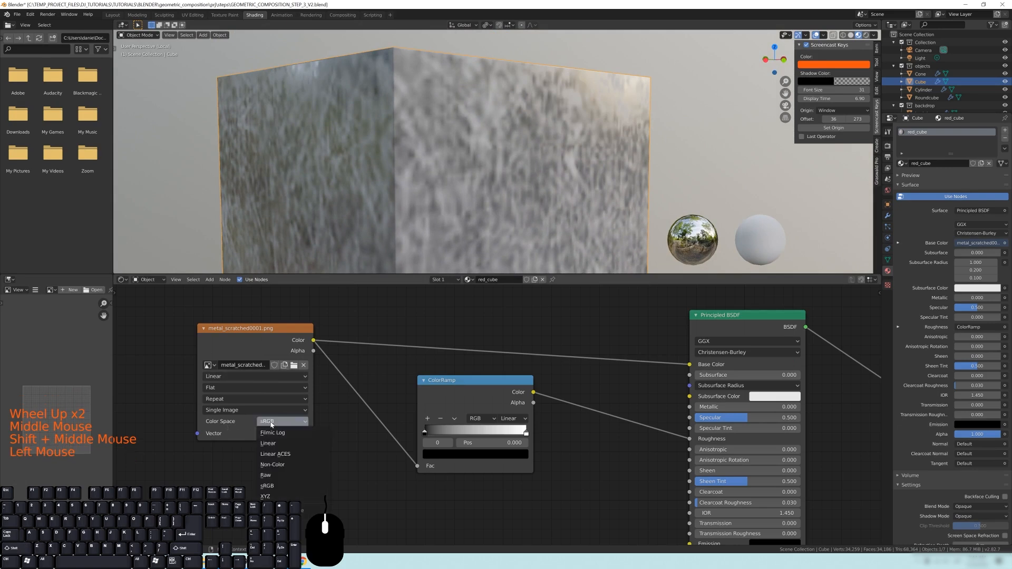
{"action": "left_click", "coordinate": [280, 465]}
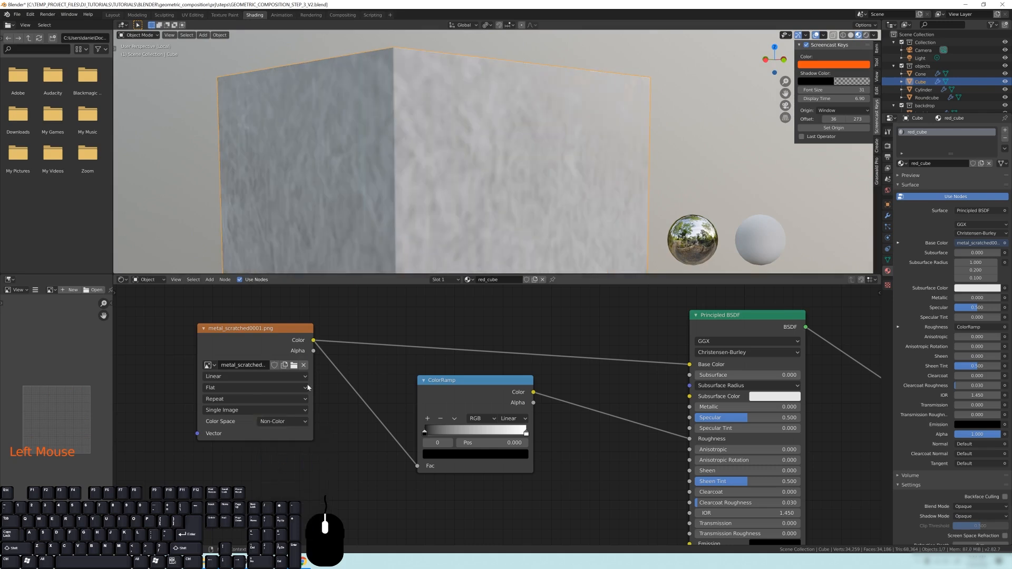
{"action": "middle_click_drag", "start_coordinate": [485, 143], "coordinate": [441, 194]}
{"action": "scroll", "coordinate": [486, 150], "scroll_direction": "down", "scroll_amount": 1}
{"action": "scroll", "coordinate": [472, 172], "scroll_direction": "down", "scroll_amount": 2}
{"action": "scroll", "coordinate": [469, 193], "scroll_direction": "up", "scroll_amount": 2}
- Shift the metal_scratched0001.png node further from the ColorRamp while checking its Color Space setting and the cube's texture
{"action": "left_click_drag", "start_coordinate": [255, 330], "coordinate": [248, 348]}
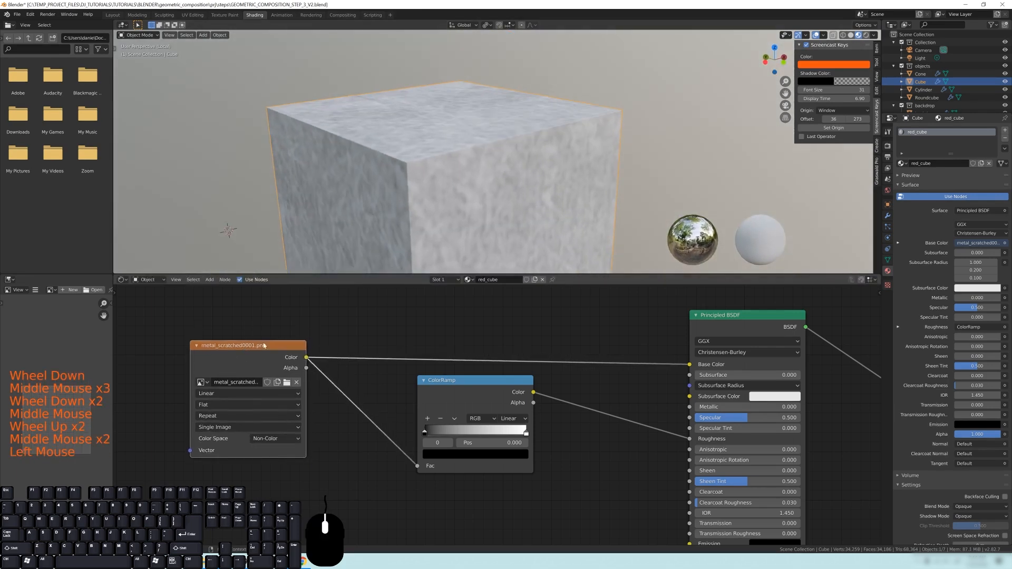
{"action": "middle_click_drag", "start_coordinate": [434, 137], "coordinate": [395, 91], "text": "shift"}
{"action": "middle_click_drag", "start_coordinate": [508, 202], "coordinate": [509, 189]}
{"action": "left_click_drag", "start_coordinate": [274, 445], "coordinate": [252, 441]}
{"action": "left_click", "coordinate": [255, 439]}
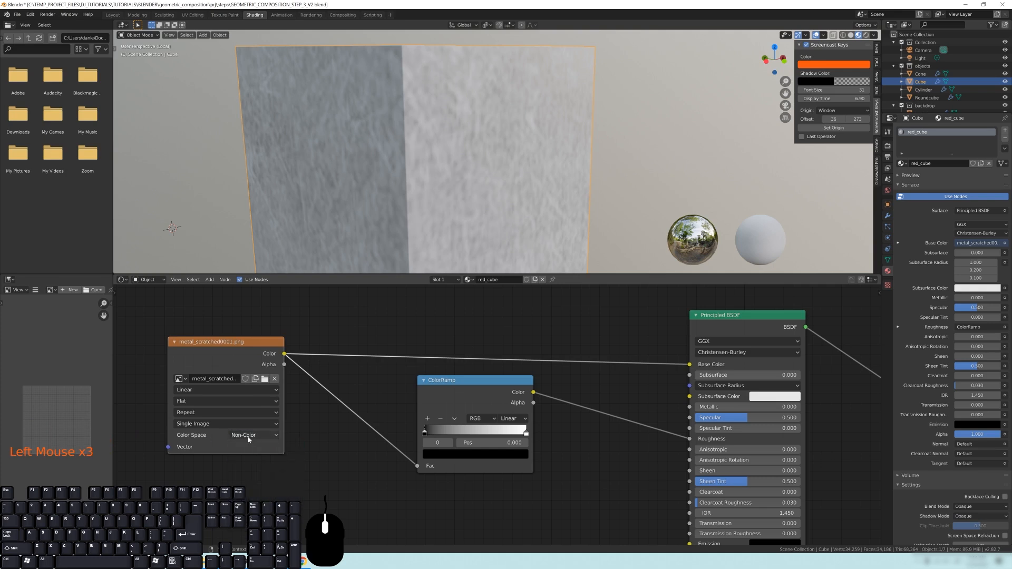
{"action": "mouse_move", "coordinate": [224, 358]}
{"action": "left_mouse_down"}
{"action": "mouse_move", "coordinate": [234, 361]}
{"action": "mouse_move", "coordinate": [217, 350]}
{"action": "left_mouse_up"}
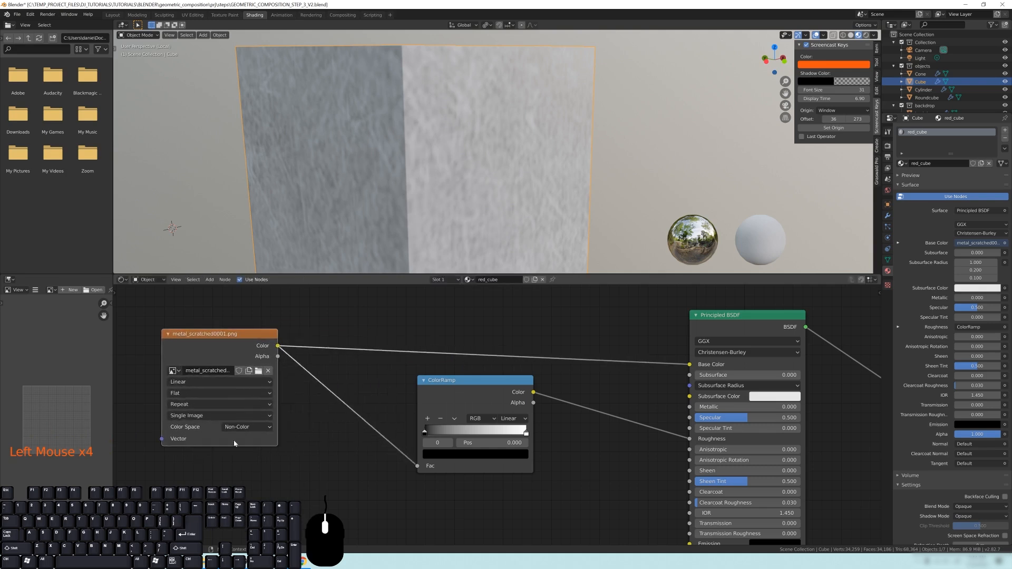
{"action": "left_click", "coordinate": [248, 427]}
- Link the ColorRamp's Color output to Base Color and rearrange the ColorRamp node between the image texture and Principled BSDF
{"action": "left_click_drag", "start_coordinate": [482, 389], "coordinate": [690, 364]}
{"action": "middle_click_drag", "start_coordinate": [524, 176], "coordinate": [502, 172]}
{"action": "scroll", "coordinate": [516, 172], "scroll_direction": "down", "scroll_amount": 2}
{"action": "left_click_drag", "start_coordinate": [389, 381], "coordinate": [417, 385]}
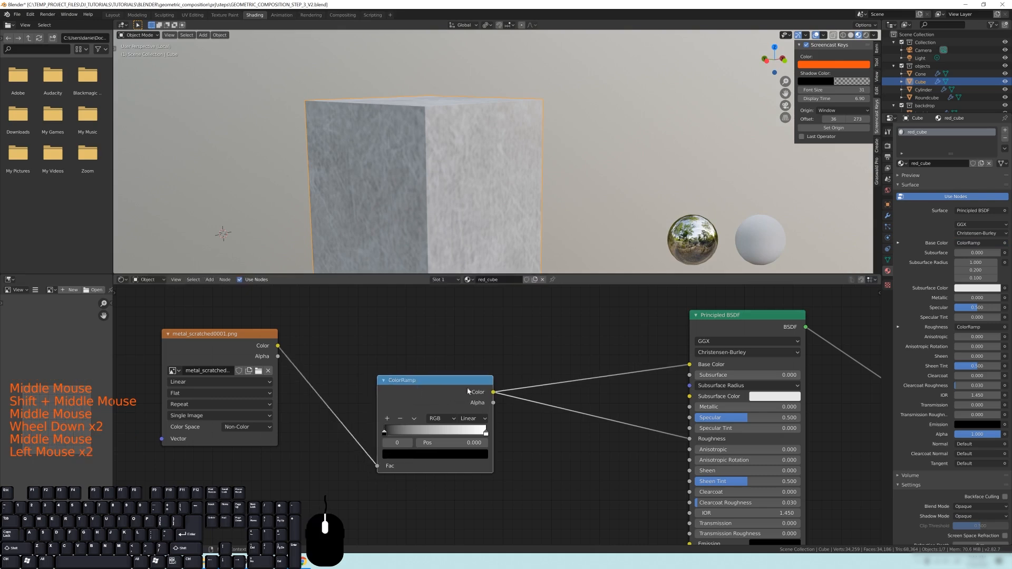
{"action": "middle_click_drag", "start_coordinate": [471, 359], "coordinate": [454, 378]}
{"action": "left_click_drag", "start_coordinate": [410, 403], "coordinate": [426, 404]}
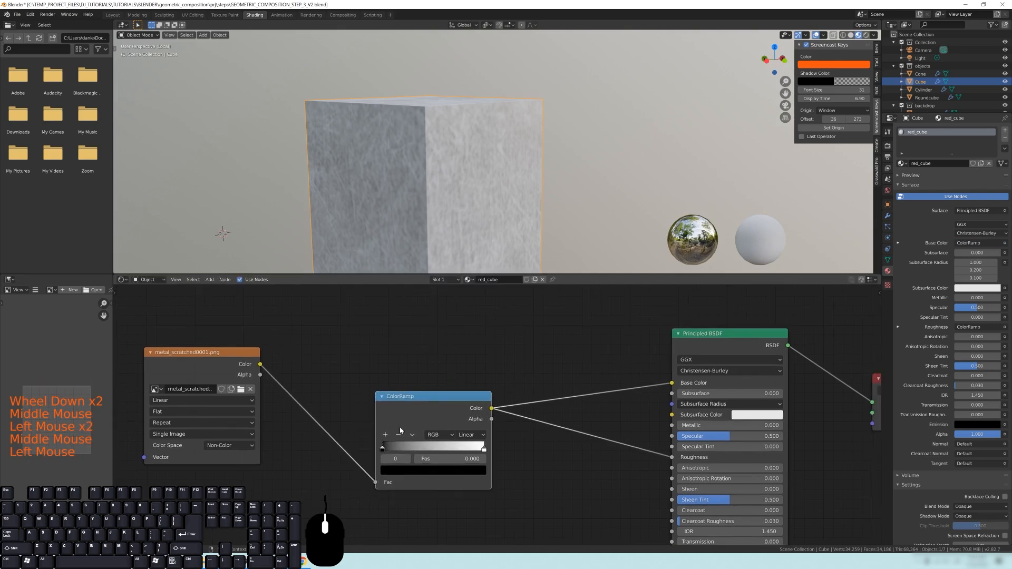
{"action": "middle_click_drag", "start_coordinate": [404, 385], "coordinate": [378, 386]}
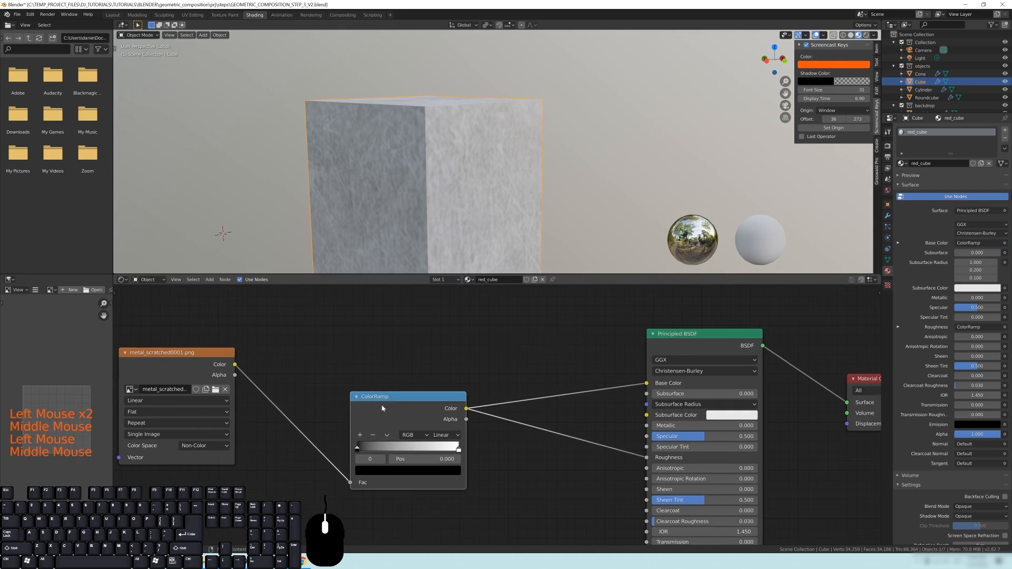
{"action": "left_click_drag", "start_coordinate": [400, 401], "coordinate": [400, 394]}
{"action": "middle_click_drag", "start_coordinate": [452, 166], "coordinate": [458, 173]}
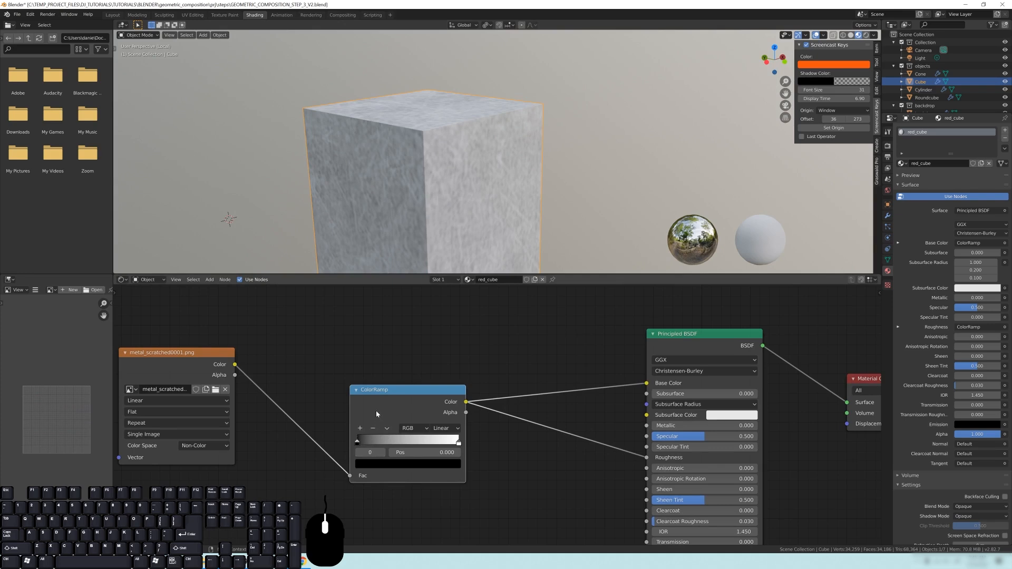
- Try the ColorRamp's black stop at 0.467 and its white stop at 0.170, returning each to its end of the ramp
{"action": "left_click_drag", "start_coordinate": [359, 442], "coordinate": [410, 444]}
{"action": "middle_click_drag", "start_coordinate": [464, 152], "coordinate": [512, 128]}
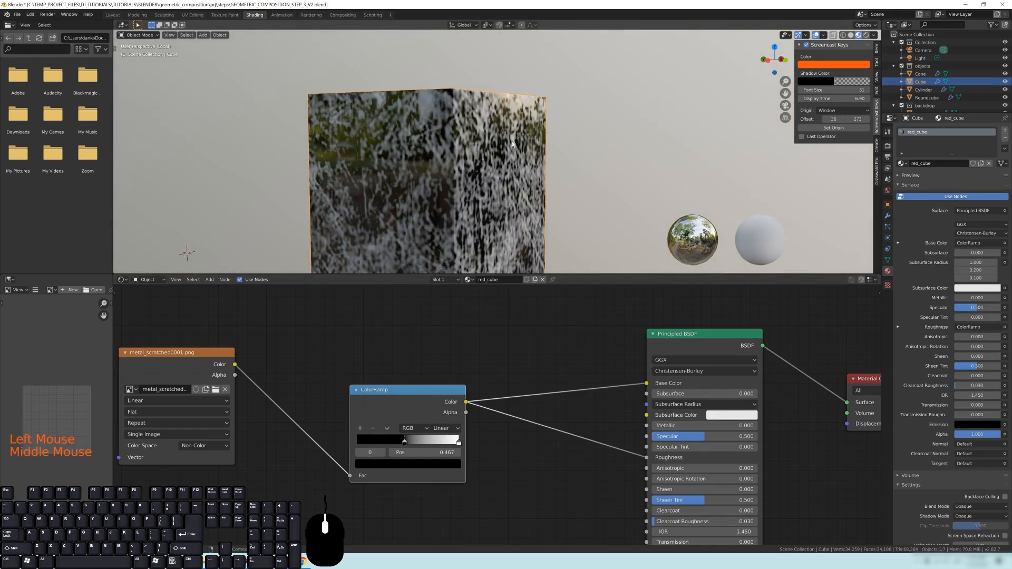
{"action": "left_click_drag", "start_coordinate": [406, 440], "coordinate": [346, 445]}
{"action": "left_click", "coordinate": [459, 444]}
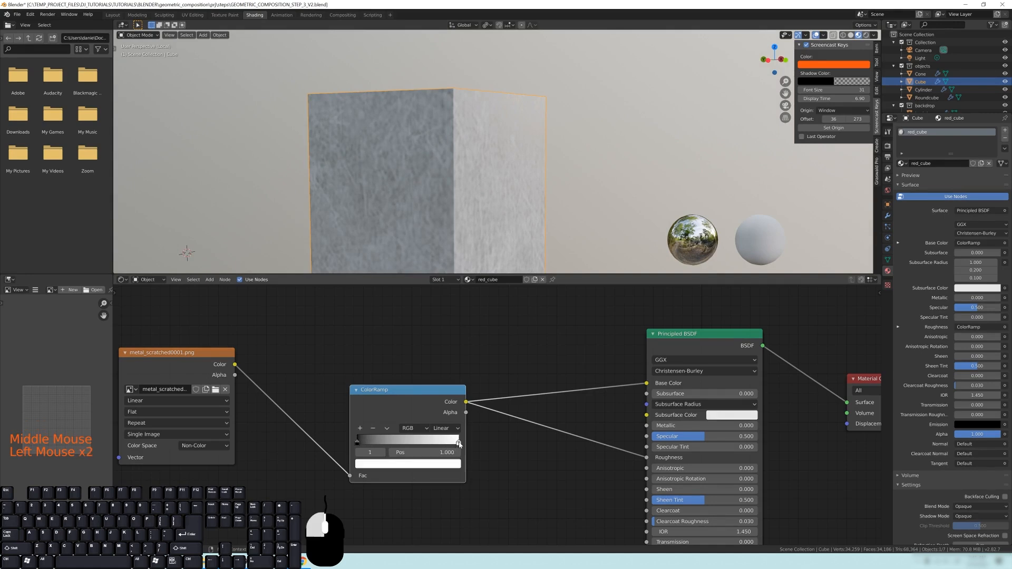
{"action": "left_click_drag", "start_coordinate": [459, 444], "coordinate": [382, 443]}
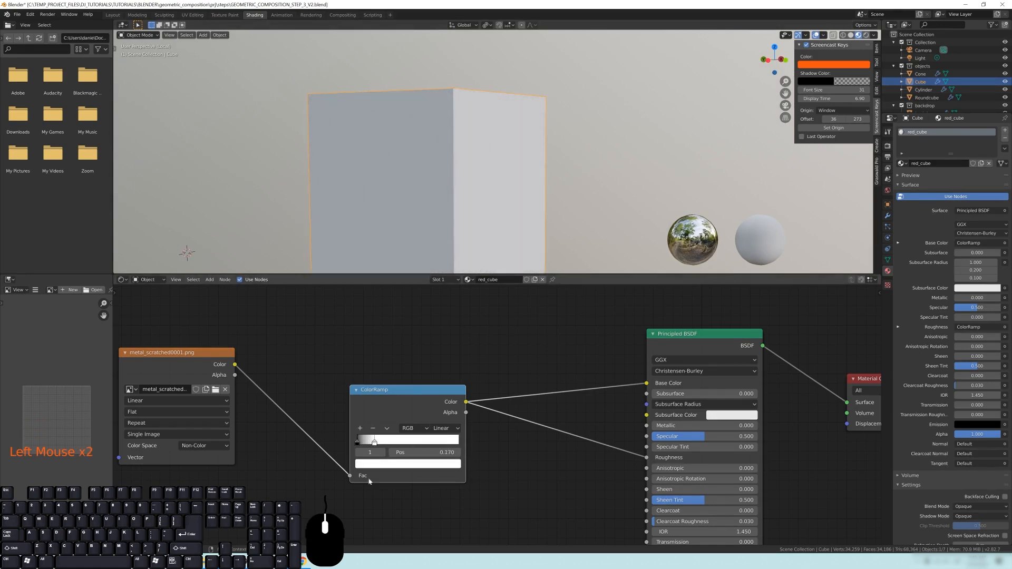
{"action": "left_click_drag", "start_coordinate": [375, 442], "coordinate": [466, 447]}
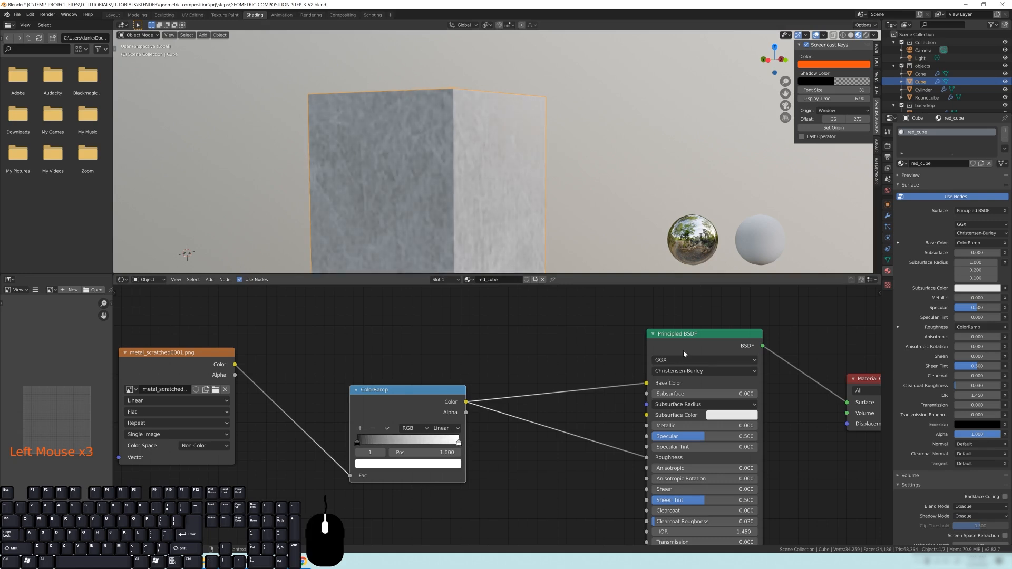
- Disconnect the ColorRamp from Base Color, shift its node slightly toward the shader and view the red cube from a lower angle
{"action": "left_click_drag", "start_coordinate": [646, 383], "coordinate": [627, 345]}
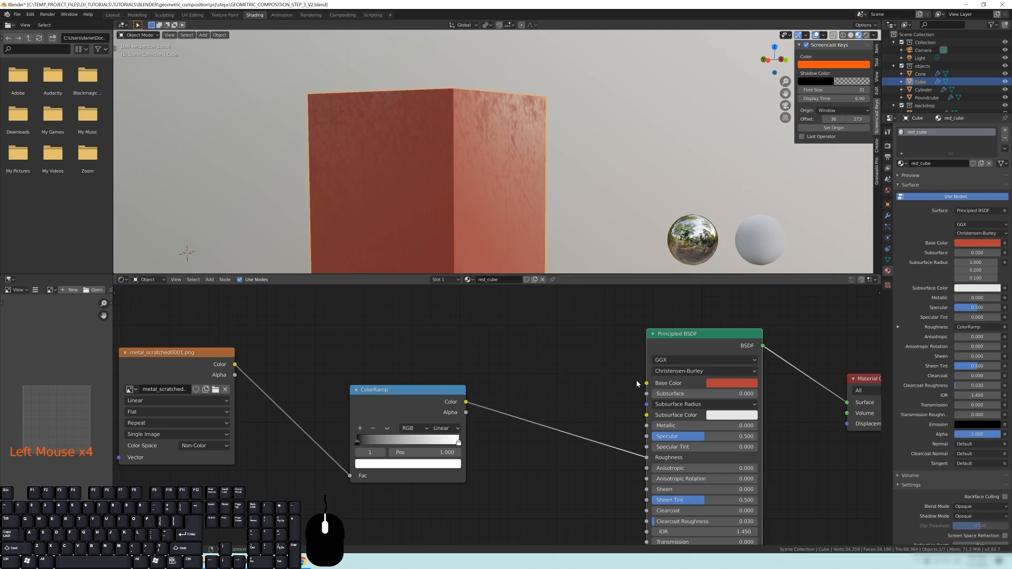
{"action": "left_click_drag", "start_coordinate": [440, 399], "coordinate": [451, 401]}
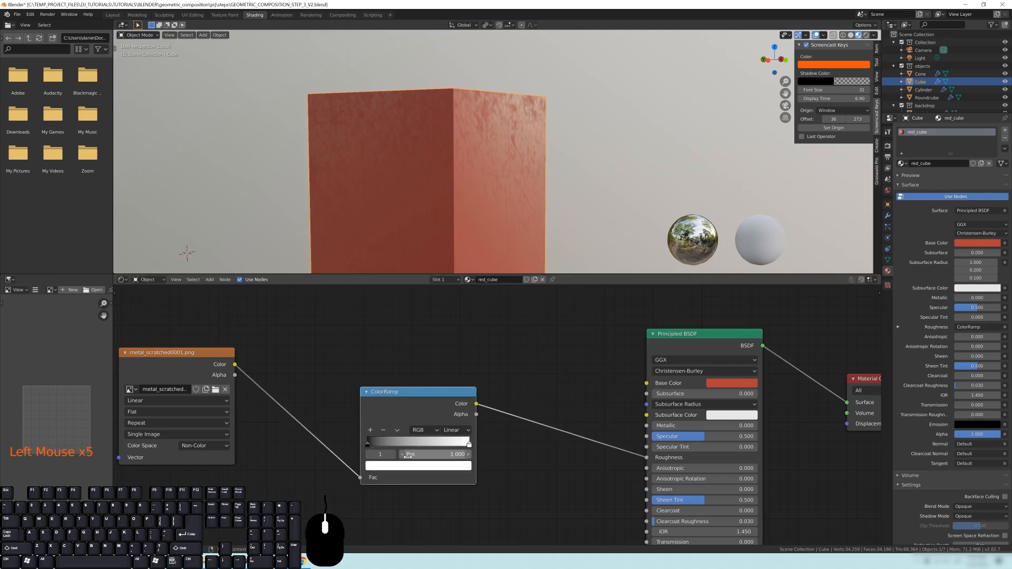
{"action": "scroll", "coordinate": [530, 151], "scroll_direction": "up", "scroll_amount": 1}
{"action": "middle_click_drag", "start_coordinate": [530, 150], "coordinate": [515, 157], "text": "shift"}
{"action": "middle_click_drag", "start_coordinate": [515, 157], "coordinate": [509, 155]}
- Try the ColorRamp's white stop at 0.406 for Roughness only, return it to 1.000 and compare the cube's reflections
{"action": "mouse_move", "coordinate": [368, 444]}
{"action": "left_mouse_down"}
{"action": "mouse_move", "coordinate": [422, 446]}
{"action": "mouse_move", "coordinate": [368, 445]}
{"action": "left_mouse_up"}
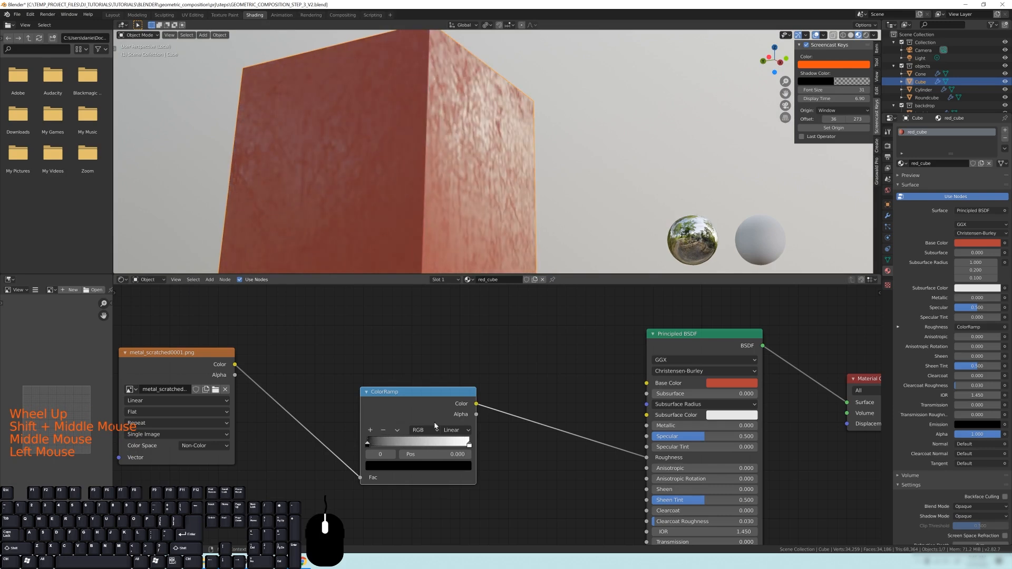
{"action": "left_click", "coordinate": [469, 445]}
{"action": "left_click_drag", "start_coordinate": [469, 446], "coordinate": [422, 445]}
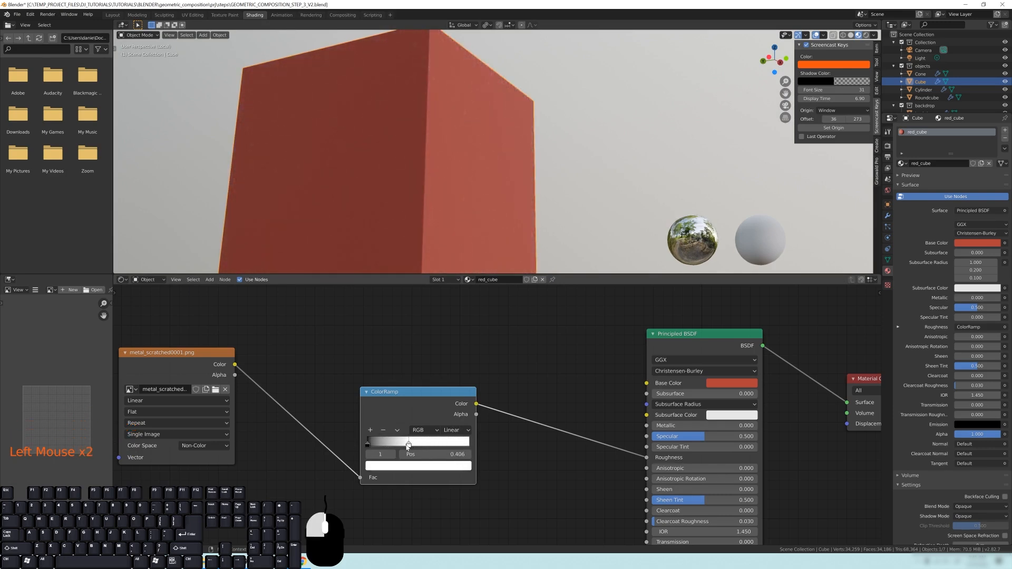
{"action": "left_click_drag", "start_coordinate": [412, 446], "coordinate": [480, 456]}
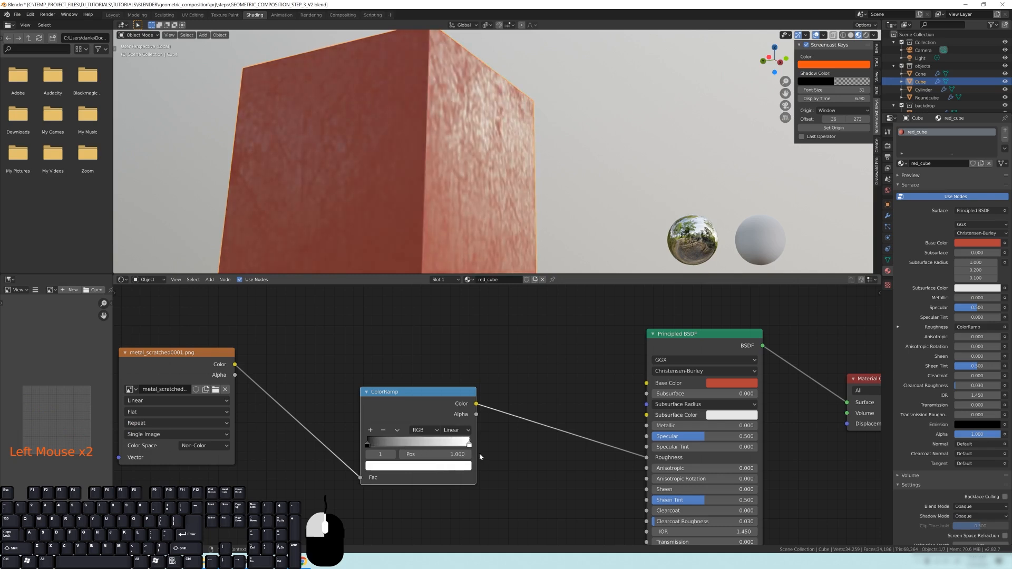
{"action": "middle_click_drag", "start_coordinate": [550, 458], "coordinate": [547, 420]}
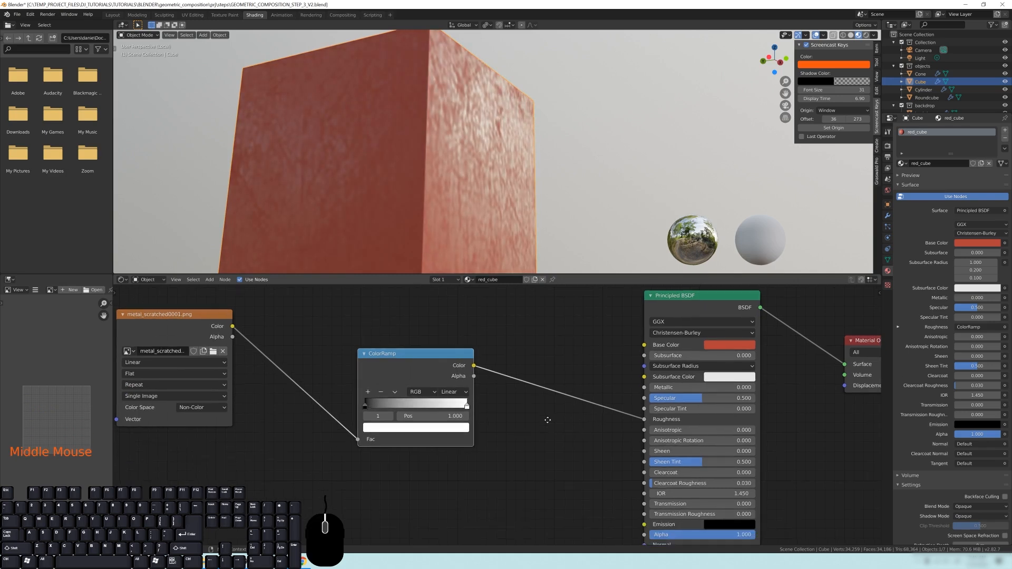
{"action": "mouse_move", "coordinate": [514, 192]}
{"action": "middle_mouse_down"}
{"action": "mouse_move", "coordinate": [507, 207]}
{"action": "mouse_move", "coordinate": [516, 194]}
{"action": "middle_mouse_up"}
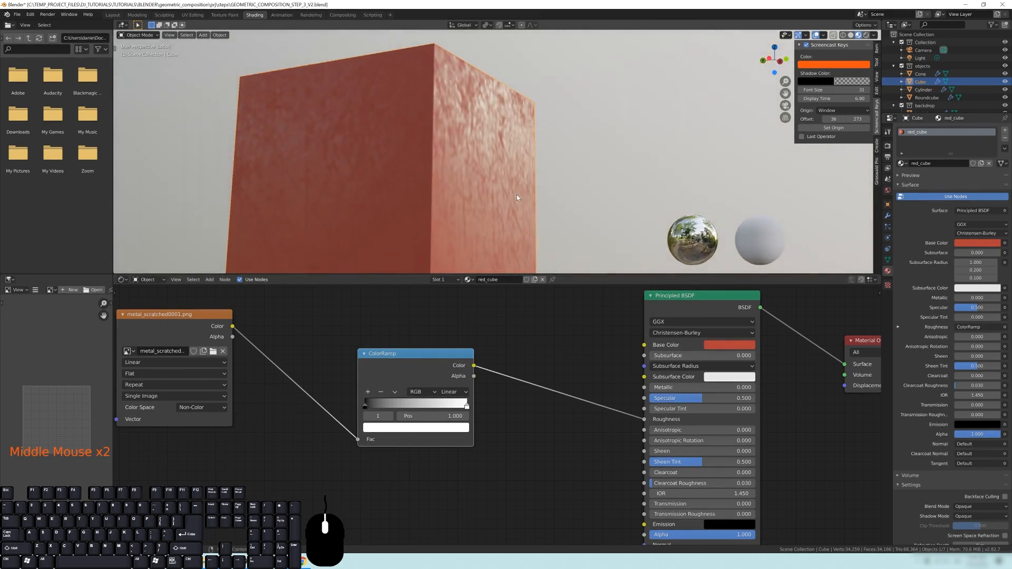
{"action": "middle_click_drag", "start_coordinate": [275, 384], "coordinate": [296, 390]}
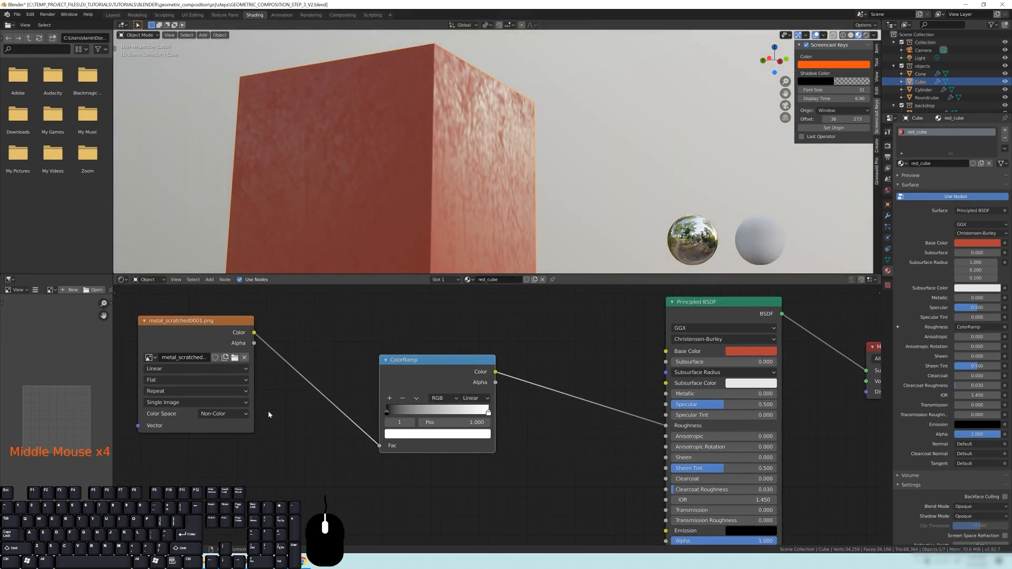
- Set the metal_scratched0001.png texture's color space to sRGB, keeping the same image file
{"action": "left_click", "coordinate": [232, 357]}
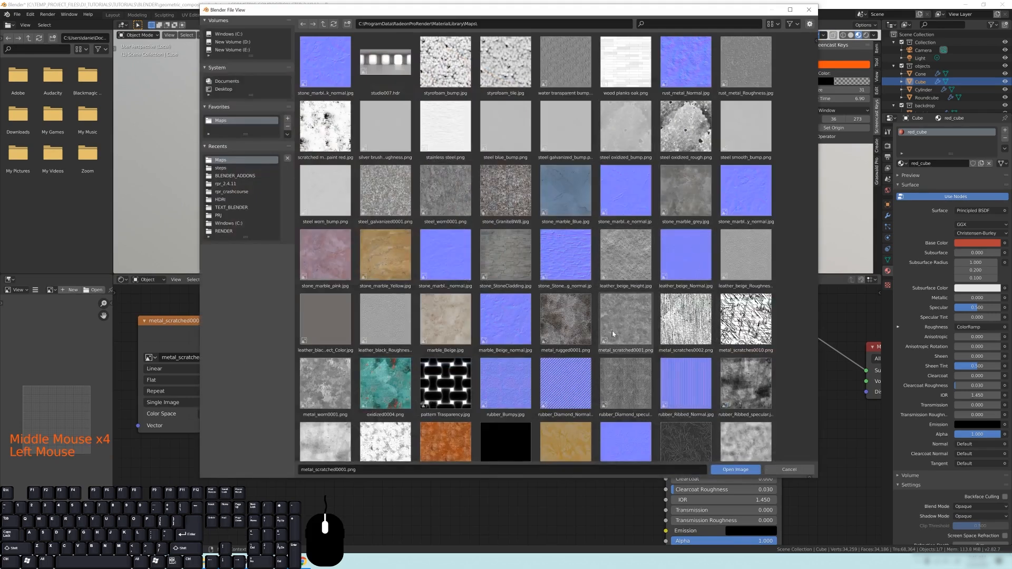
{"action": "left_click", "coordinate": [808, 10]}
{"action": "left_click", "coordinate": [223, 414]}
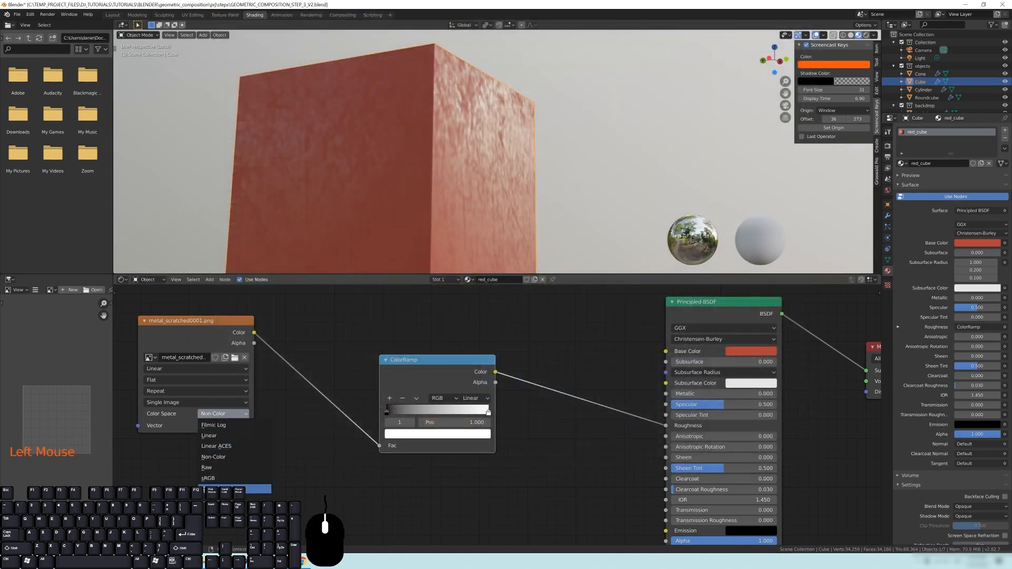
{"action": "left_click", "coordinate": [223, 479]}
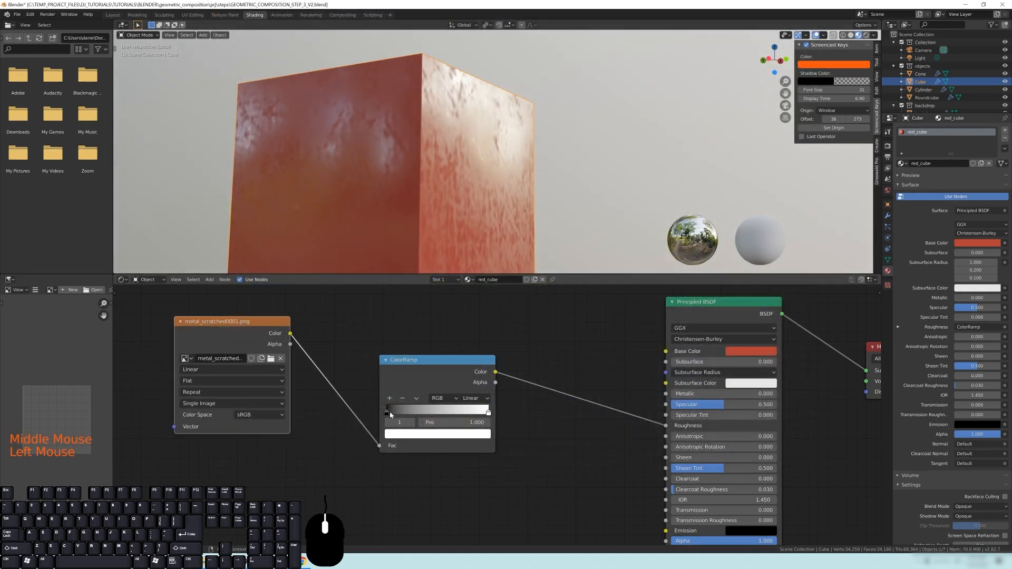
- Try the ColorRamp's black stop at 0.236 and inspect the red cube's reflections up close
{"action": "left_click", "coordinate": [388, 413]}
{"action": "mouse_move", "coordinate": [395, 410]}
{"action": "left_mouse_down"}
{"action": "mouse_move", "coordinate": [448, 412]}
{"action": "mouse_move", "coordinate": [411, 414]}
{"action": "left_mouse_up"}
{"action": "scroll", "coordinate": [468, 148], "scroll_direction": "up", "scroll_amount": 3}
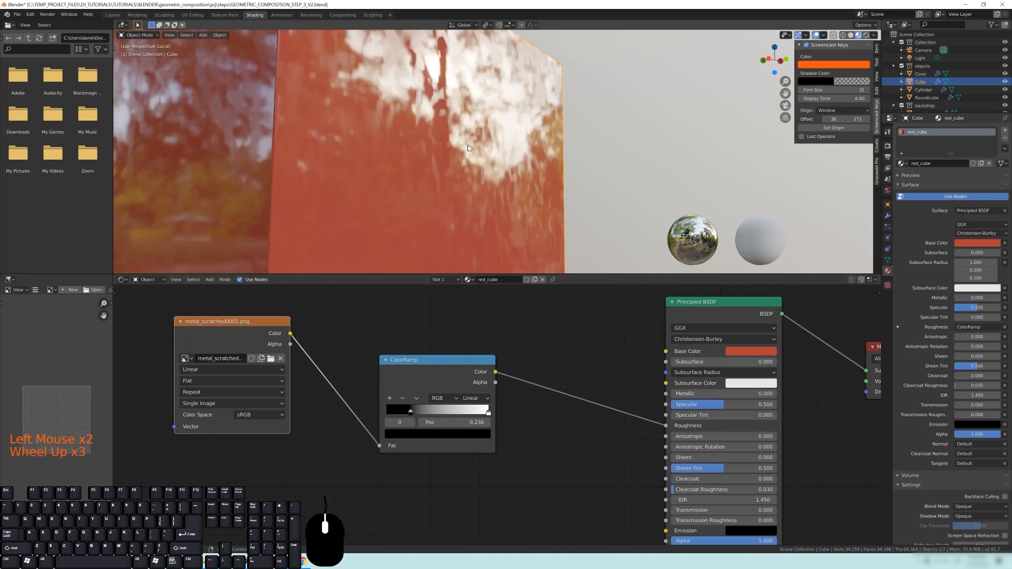
{"action": "middle_click_drag", "start_coordinate": [468, 148], "coordinate": [482, 129]}
- Link the ColorRamp's Color output to Base Color, return its stops to the ramp's ends and view the whole cube
{"action": "left_click_drag", "start_coordinate": [495, 372], "coordinate": [666, 351]}
{"action": "middle_click_drag", "start_coordinate": [514, 162], "coordinate": [469, 140]}
{"action": "mouse_move", "coordinate": [488, 412]}
{"action": "left_mouse_down"}
{"action": "mouse_move", "coordinate": [389, 414]}
{"action": "mouse_move", "coordinate": [504, 418]}
{"action": "left_mouse_up"}
{"action": "left_click", "coordinate": [408, 414]}
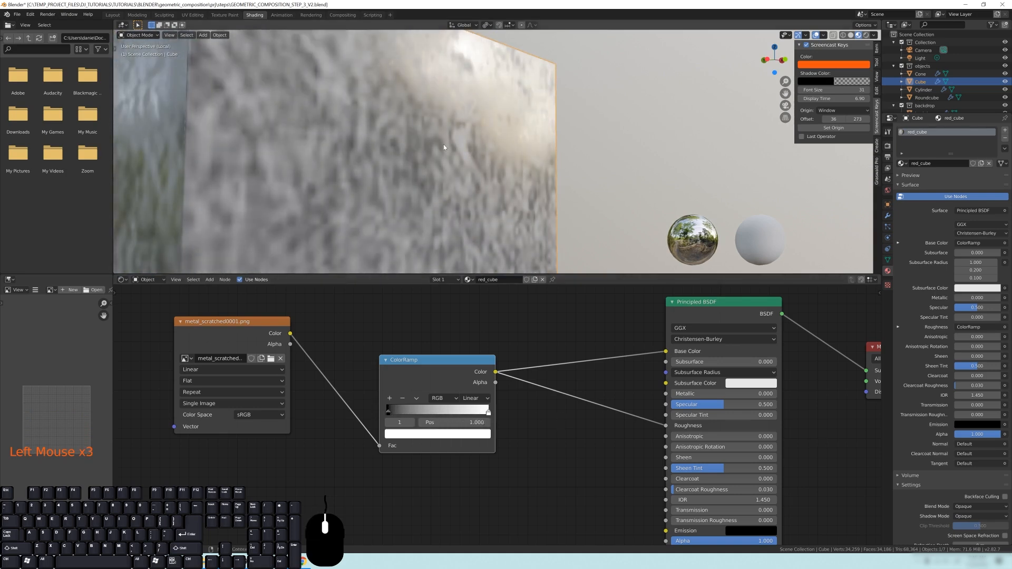
{"action": "scroll", "coordinate": [432, 148], "scroll_direction": "down", "scroll_amount": 5}
{"action": "middle_click_drag", "start_coordinate": [432, 147], "coordinate": [455, 170]}
{"action": "scroll", "coordinate": [447, 200], "scroll_direction": "up", "scroll_amount": 2}
{"action": "scroll", "coordinate": [459, 146], "scroll_direction": "up", "scroll_amount": 1}
{"action": "scroll", "coordinate": [455, 151], "scroll_direction": "down", "scroll_amount": 2}
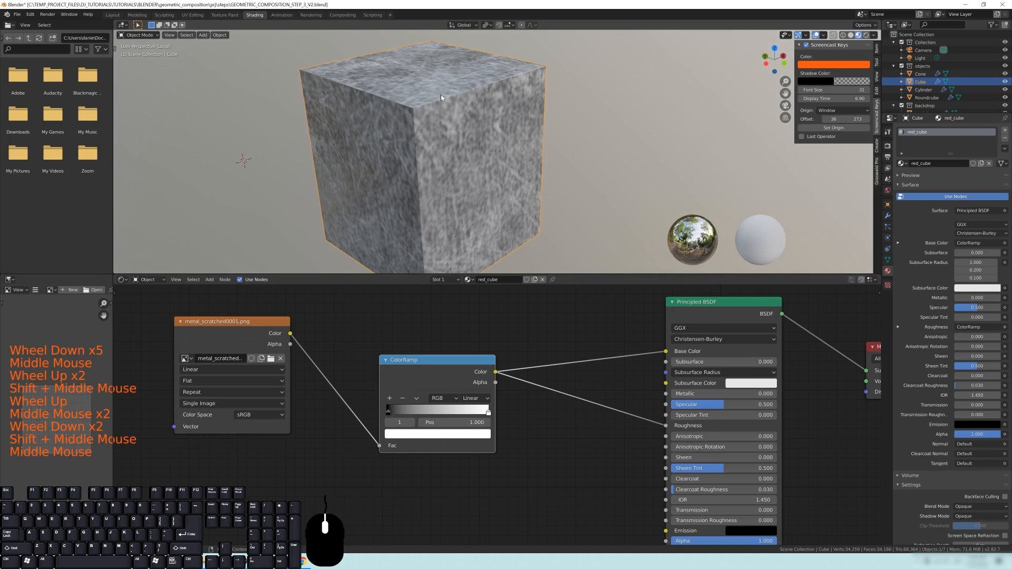
- Move the metal_scratched0001.png node closer to the ColorRamp, leaving free space ahead of its Vector input
{"action": "middle_click_drag", "start_coordinate": [362, 336], "coordinate": [498, 355]}
{"action": "left_click_drag", "start_coordinate": [354, 348], "coordinate": [409, 354]}
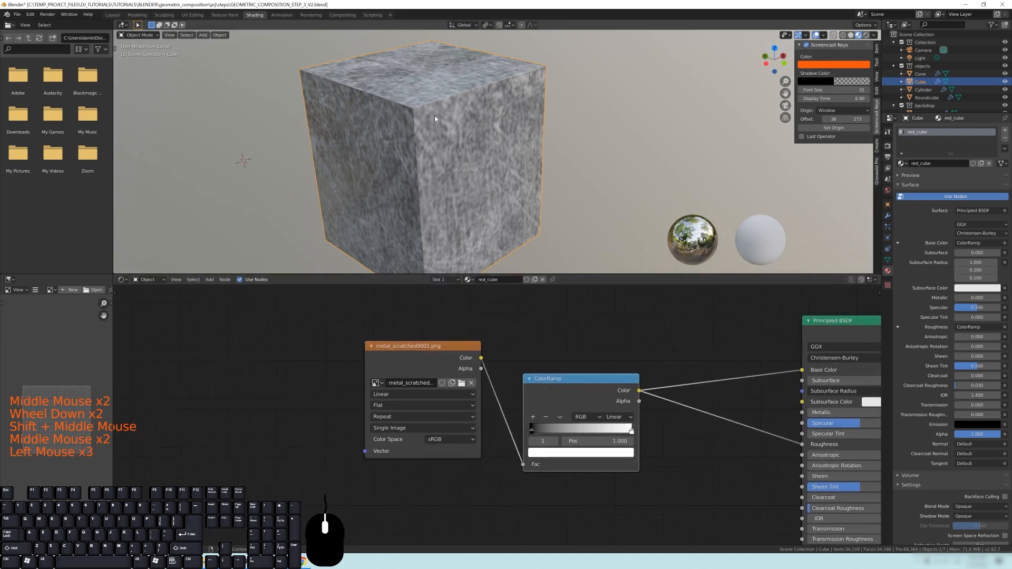
{"action": "middle_click_drag", "start_coordinate": [420, 141], "coordinate": [447, 124]}
{"action": "middle_click_drag", "start_coordinate": [396, 149], "coordinate": [462, 264]}
{"action": "left_click_drag", "start_coordinate": [425, 363], "coordinate": [406, 366]}
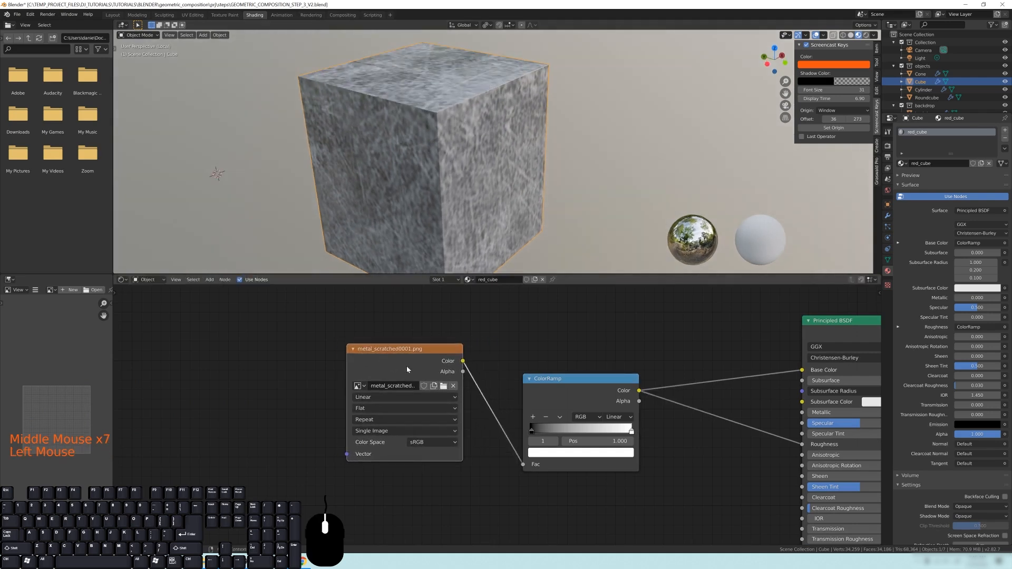
{"action": "middle_click_drag", "start_coordinate": [299, 394], "coordinate": [491, 394]}
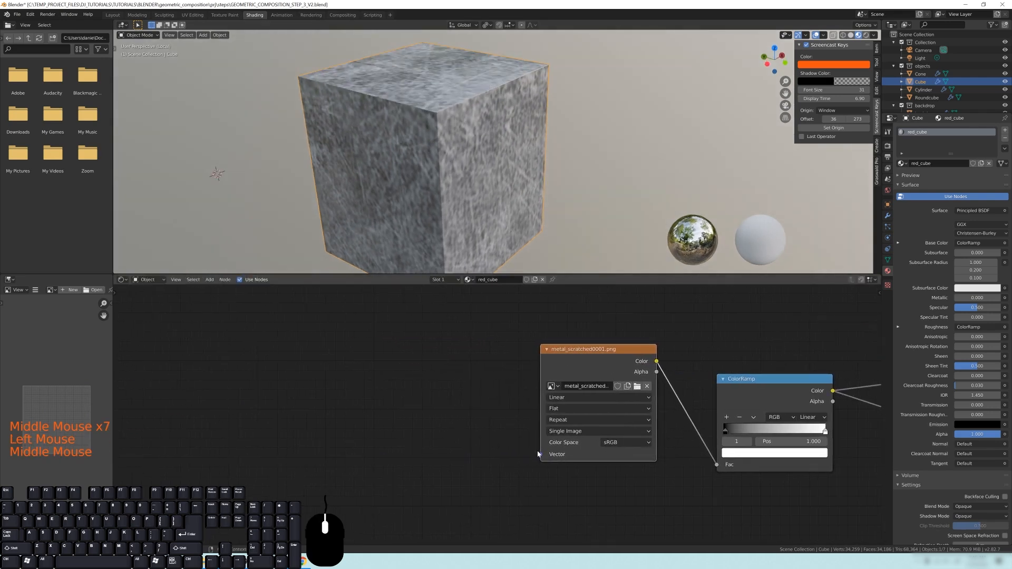
{"action": "left_click_drag", "start_coordinate": [540, 454], "coordinate": [368, 413]}
{"action": "middle_click_drag", "start_coordinate": [368, 413], "coordinate": [285, 403]}
{"action": "left_click_drag", "start_coordinate": [567, 348], "coordinate": [559, 353]}
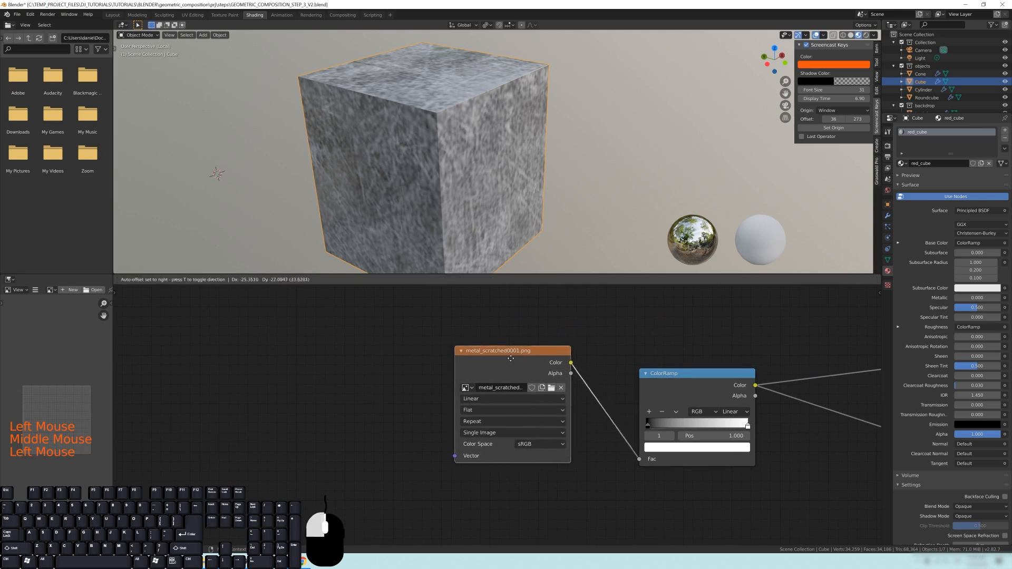
{"action": "middle_click_drag", "start_coordinate": [447, 164], "coordinate": [443, 120]}
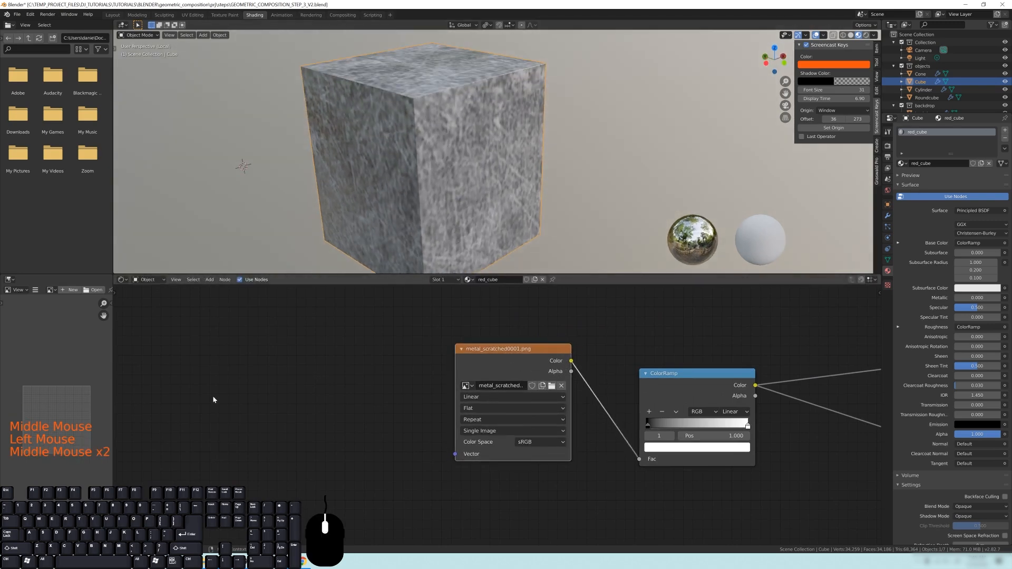
- Add a Texture Coordinate node and place it well ahead of the metal_scratched0001.png node
{"action": "middle_click_drag", "start_coordinate": [219, 402], "coordinate": [349, 398]}
{"action": "left_click", "coordinate": [355, 346]}
{"action": "key", "text": "x"}
{"action": "key", "text": "shift+a"}
{"action": "mouse_move", "coordinate": [244, 415]}
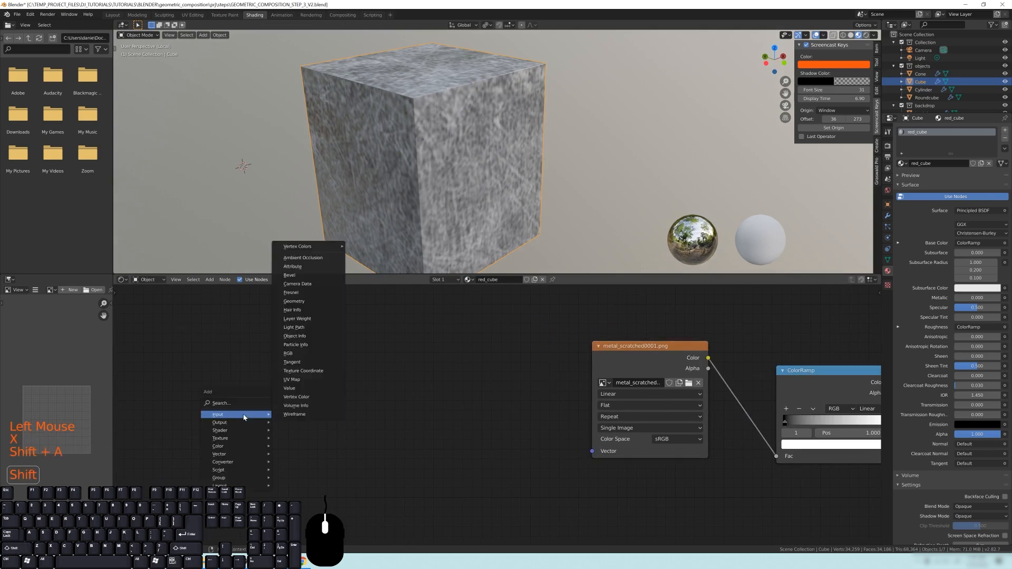
{"action": "left_click", "coordinate": [304, 370]}
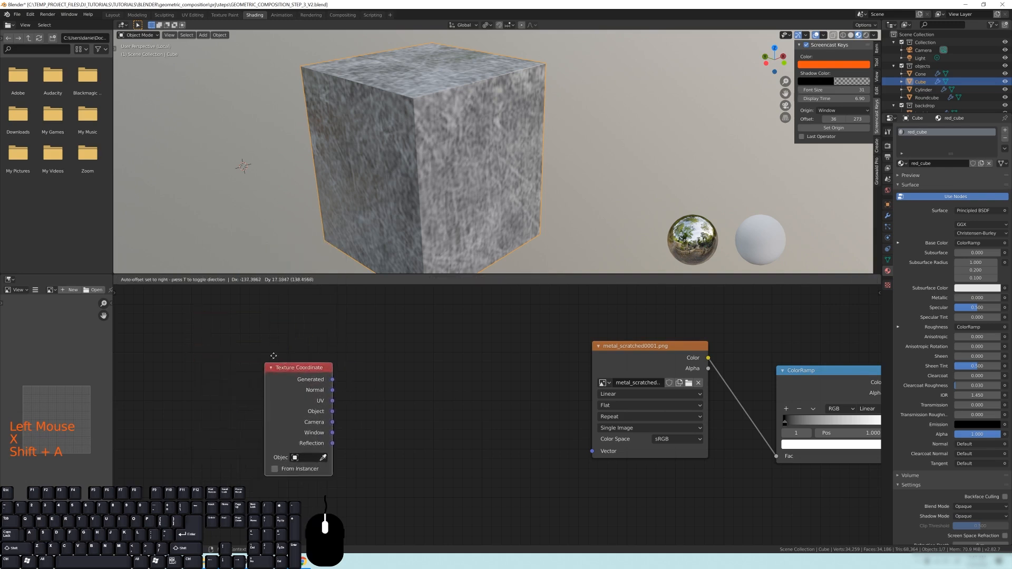
{"action": "left_click", "coordinate": [193, 343]}
{"action": "left_click_drag", "start_coordinate": [222, 359], "coordinate": [215, 351]}
- Add a Mapping node between the Texture Coordinate and image texture nodes
{"action": "key", "text": "shift+a"}
{"action": "mouse_move", "coordinate": [420, 403]}
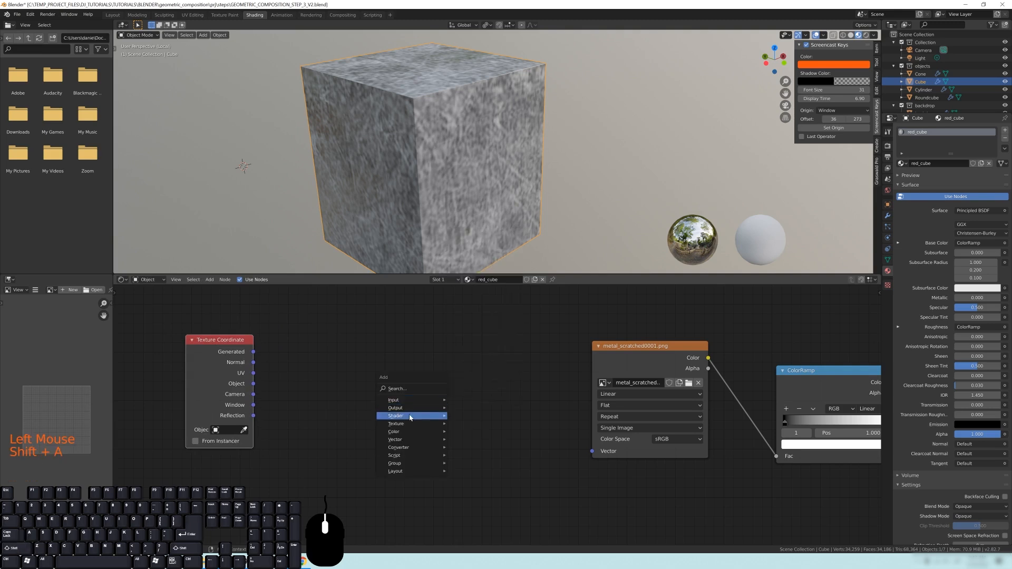
{"action": "mouse_move", "coordinate": [422, 439]}
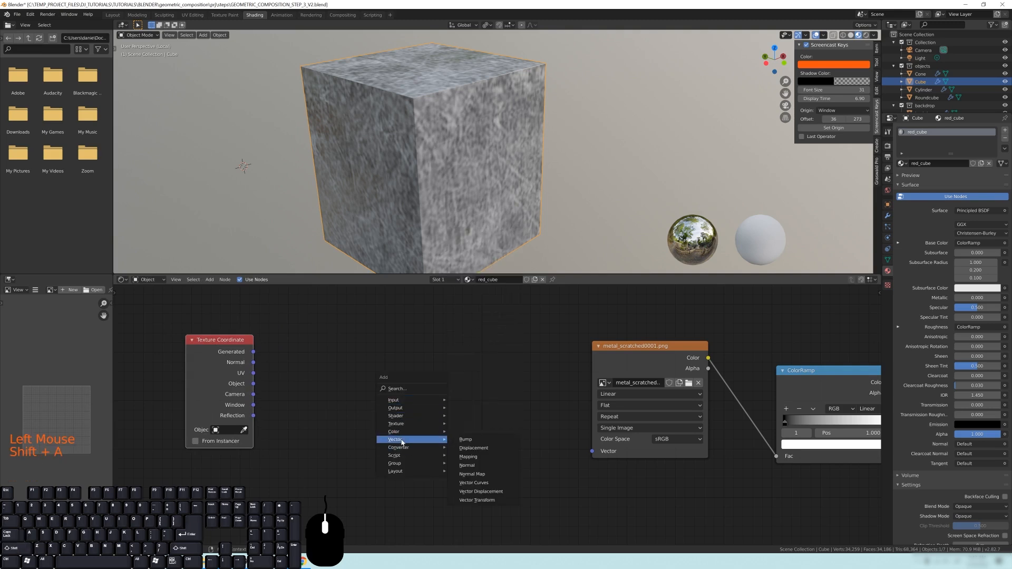
{"action": "left_click", "coordinate": [470, 456]}
{"action": "left_click", "coordinate": [388, 314]}
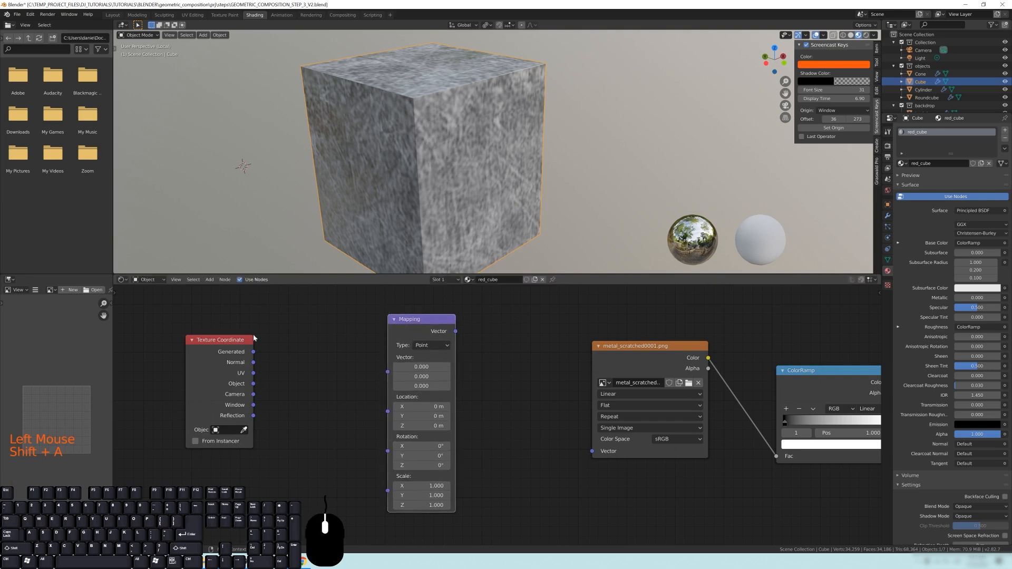
- Move the Texture Coordinate node farther from the Mapping node and link its UV output to Mapping's Vector input
{"action": "left_click_drag", "start_coordinate": [209, 340], "coordinate": [181, 345]}
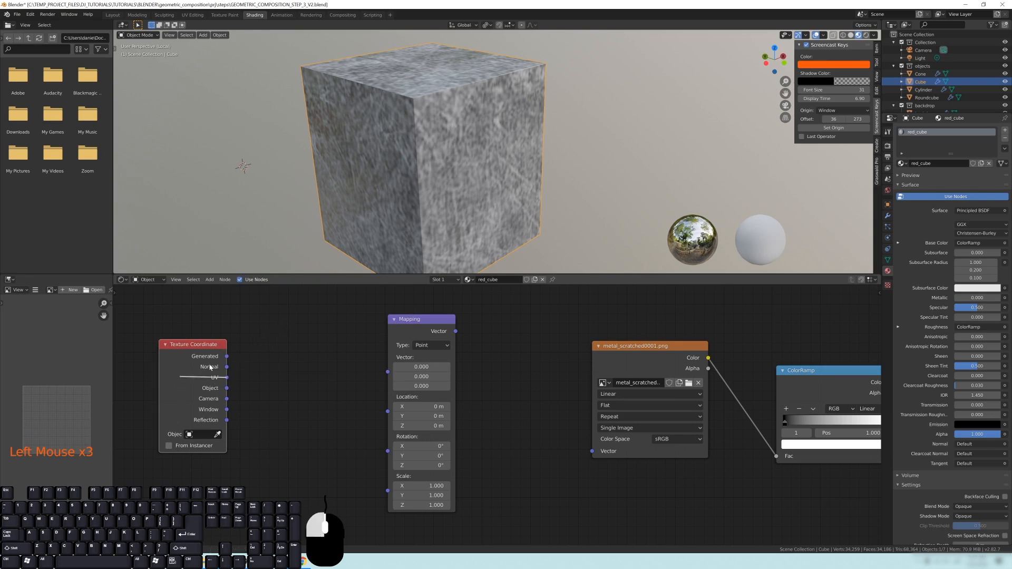
{"action": "left_click_drag", "start_coordinate": [321, 331], "coordinate": [388, 373]}
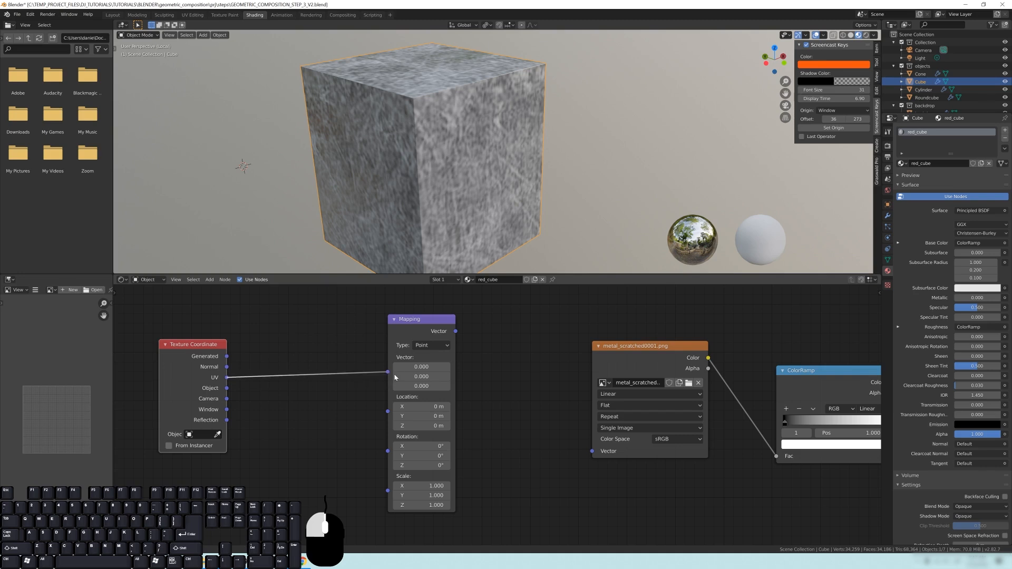
{"action": "mouse_move", "coordinate": [398, 376]}
{"action": "left_mouse_down"}
{"action": "mouse_move", "coordinate": [251, 375]}
{"action": "mouse_move", "coordinate": [271, 355]}
{"action": "mouse_move", "coordinate": [388, 371]}
{"action": "left_mouse_up"}
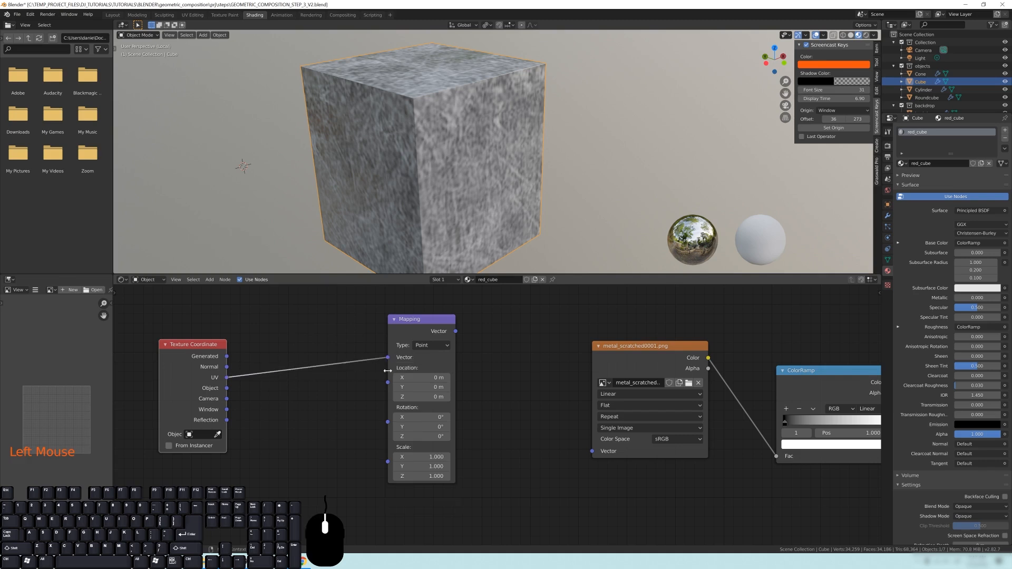
- Link Mapping's Vector output to the image texture's Vector input and arrange the three nodes closer together
{"action": "left_click_drag", "start_coordinate": [201, 344], "coordinate": [320, 323]}
{"action": "left_click_drag", "start_coordinate": [404, 325], "coordinate": [429, 313]}
{"action": "left_click_drag", "start_coordinate": [327, 327], "coordinate": [413, 348]}
{"action": "left_click_drag", "start_coordinate": [437, 314], "coordinate": [591, 451]}
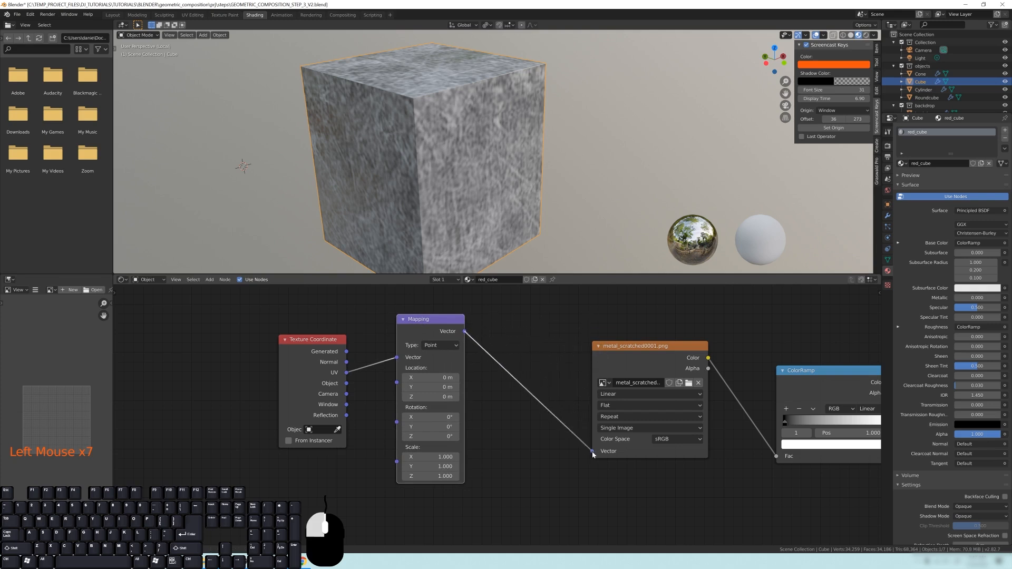
{"action": "left_click_drag", "start_coordinate": [647, 352], "coordinate": [622, 350]}
{"action": "left_click_drag", "start_coordinate": [443, 319], "coordinate": [451, 318]}
- Set the Mapping node's X scale to 3.000 and examine the stretched scratches on the cube
{"action": "middle_click_drag", "start_coordinate": [514, 141], "coordinate": [469, 108]}
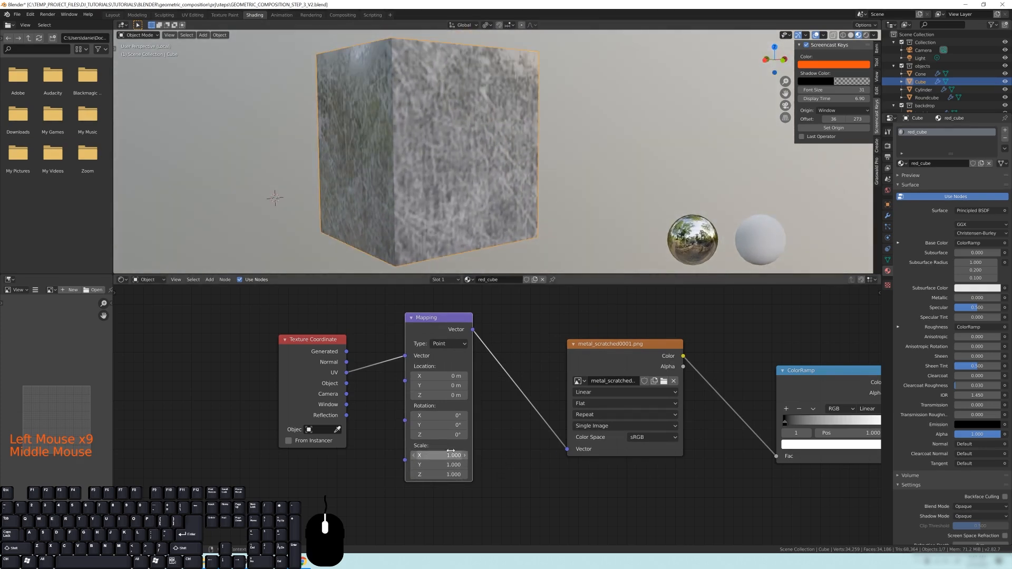
{"action": "middle_click_drag", "start_coordinate": [448, 174], "coordinate": [452, 169], "text": "shift"}
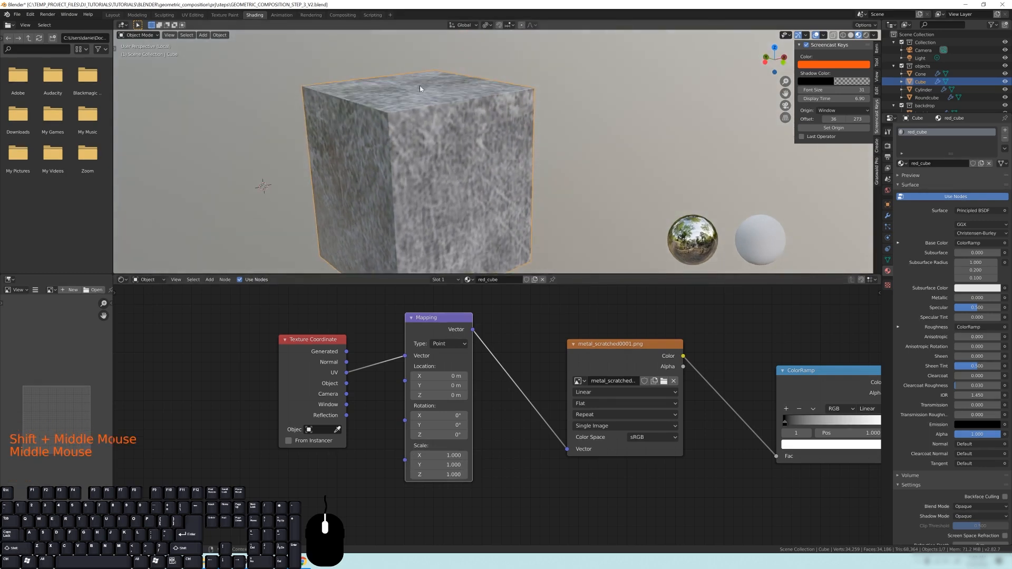
{"action": "left_click", "coordinate": [440, 455]}
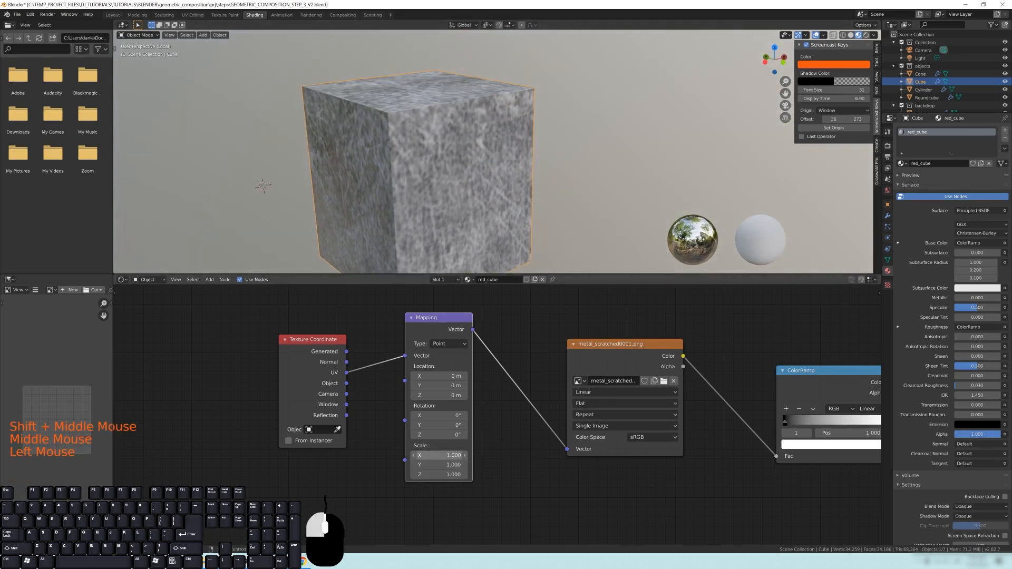
{"action": "left_click_drag", "start_coordinate": [440, 455], "coordinate": [477, 455]}
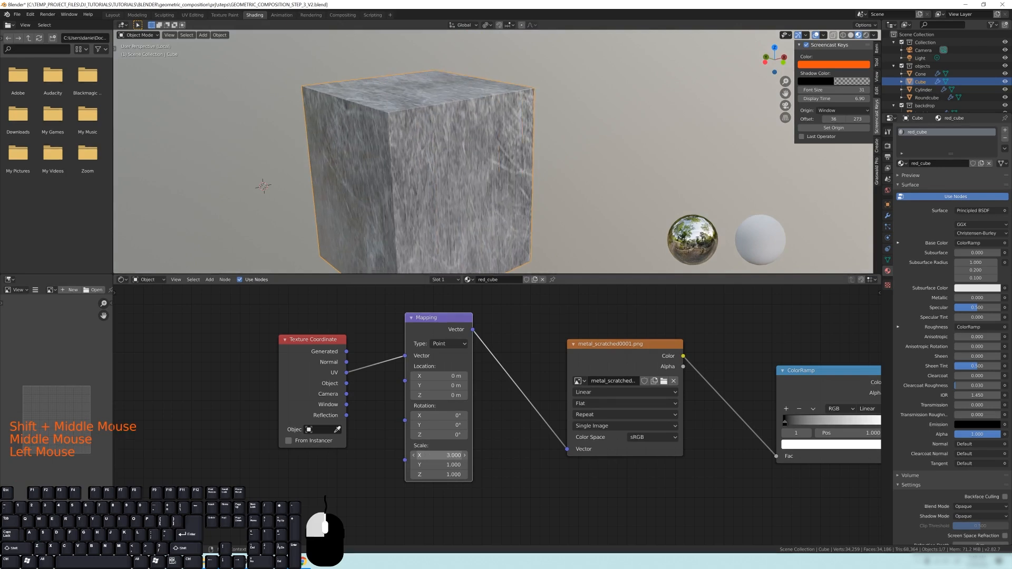
{"action": "middle_click_drag", "start_coordinate": [407, 149], "coordinate": [494, 96]}
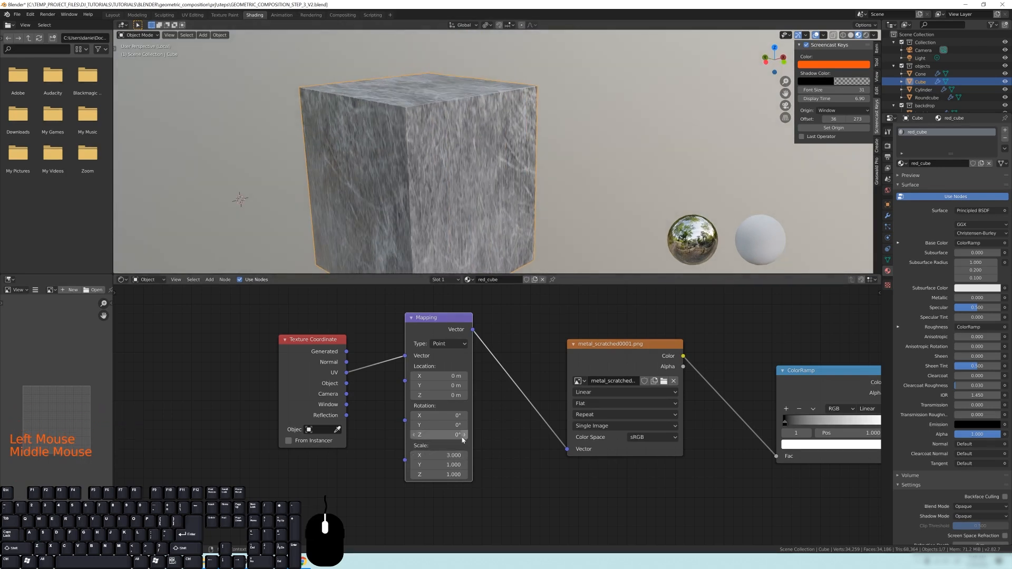
- Set the Mapping node's Y scale to 2.300 and Z scale to 5.300, checking the cube's texture from several angles
{"action": "left_click_drag", "start_coordinate": [440, 464], "coordinate": [461, 474]}
{"action": "middle_click_drag", "start_coordinate": [464, 222], "coordinate": [462, 160]}
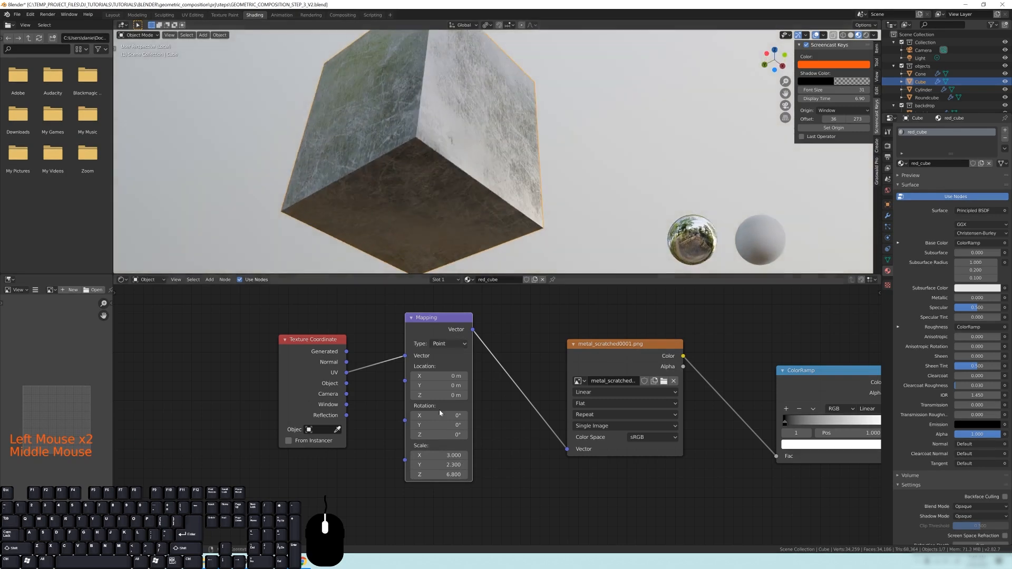
{"action": "left_click_drag", "start_coordinate": [436, 474], "coordinate": [431, 475]}
{"action": "double_click", "coordinate": [437, 474]}
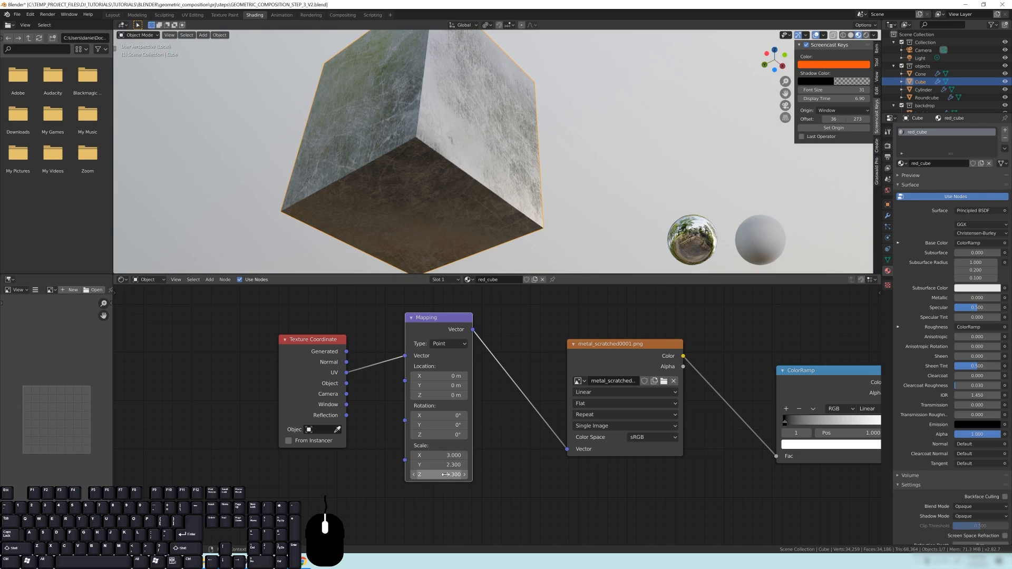
{"action": "middle_click_drag", "start_coordinate": [445, 474], "coordinate": [441, 481]}
{"action": "middle_click_drag", "start_coordinate": [466, 179], "coordinate": [469, 235]}
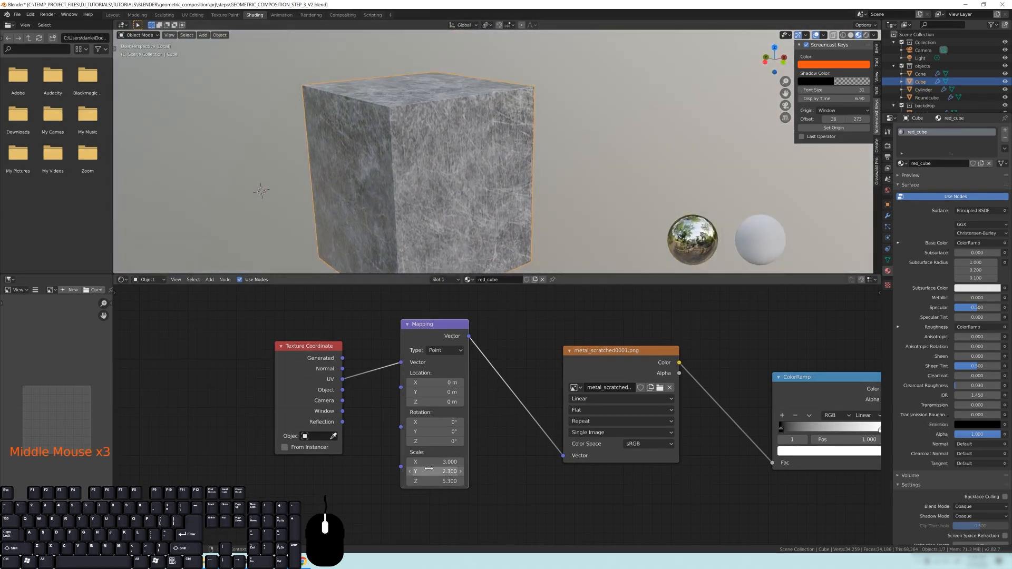
{"action": "middle_click_drag", "start_coordinate": [401, 115], "coordinate": [415, 99]}
{"action": "scroll", "coordinate": [411, 92], "scroll_direction": "up", "scroll_amount": 2}
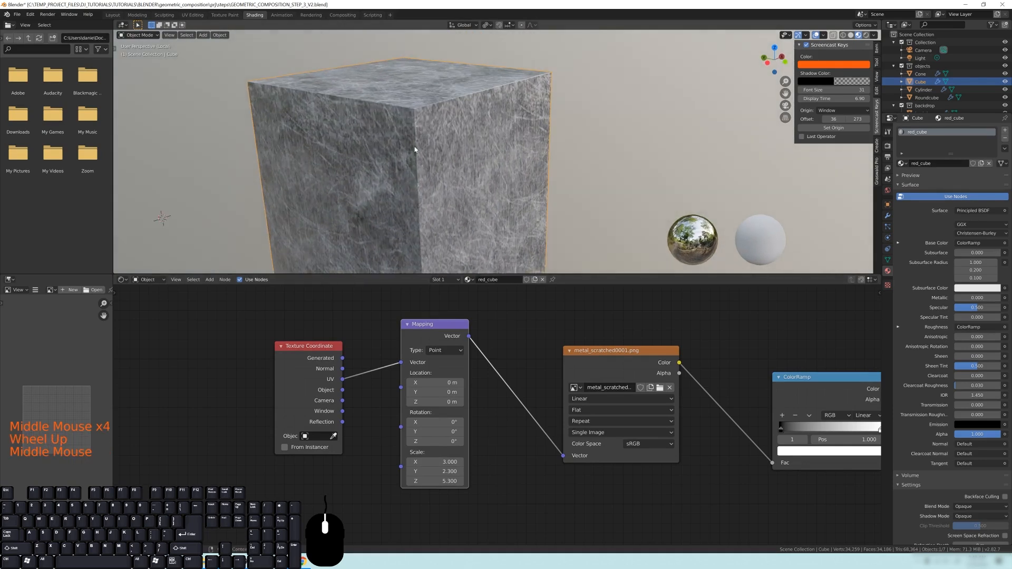
{"action": "left_click_drag", "start_coordinate": [438, 331], "coordinate": [439, 335]}
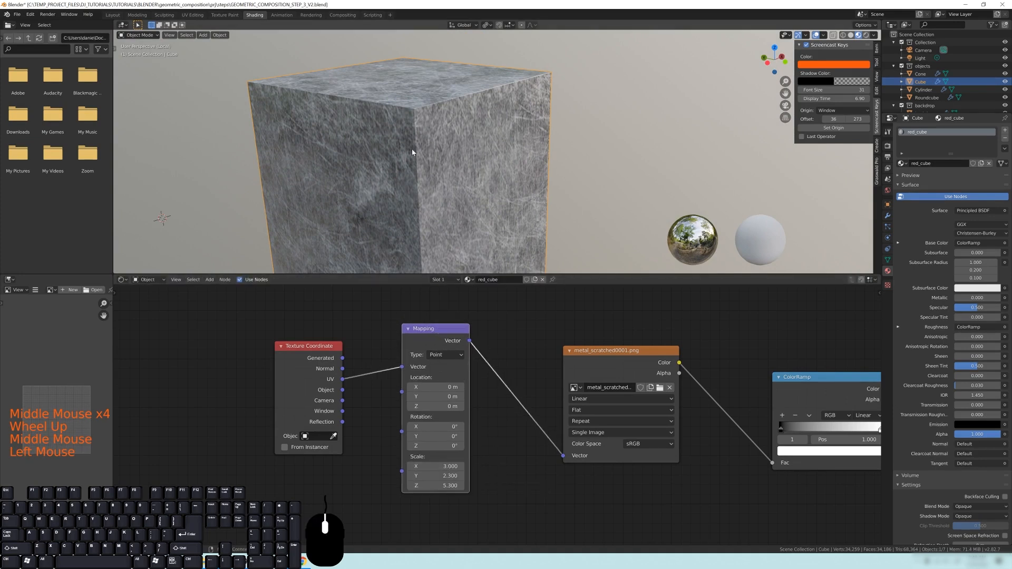
{"action": "middle_click_drag", "start_coordinate": [425, 147], "coordinate": [437, 158]}
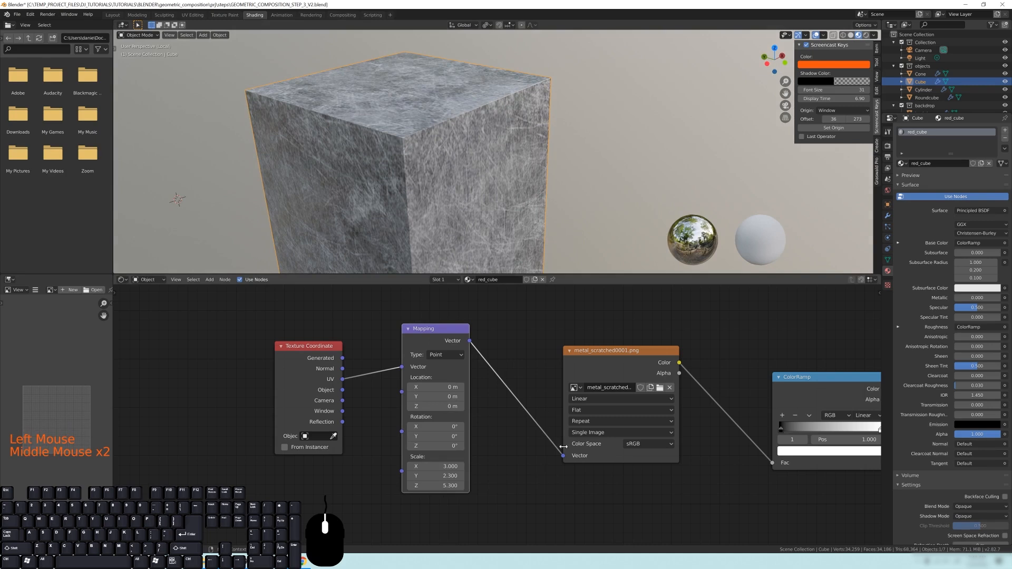
- Set the Mapping node's X, Y and Z scale to 1 and view the cube's texture up close
{"action": "left_click", "coordinate": [435, 466]}
{"action": "type", "text": "1"}
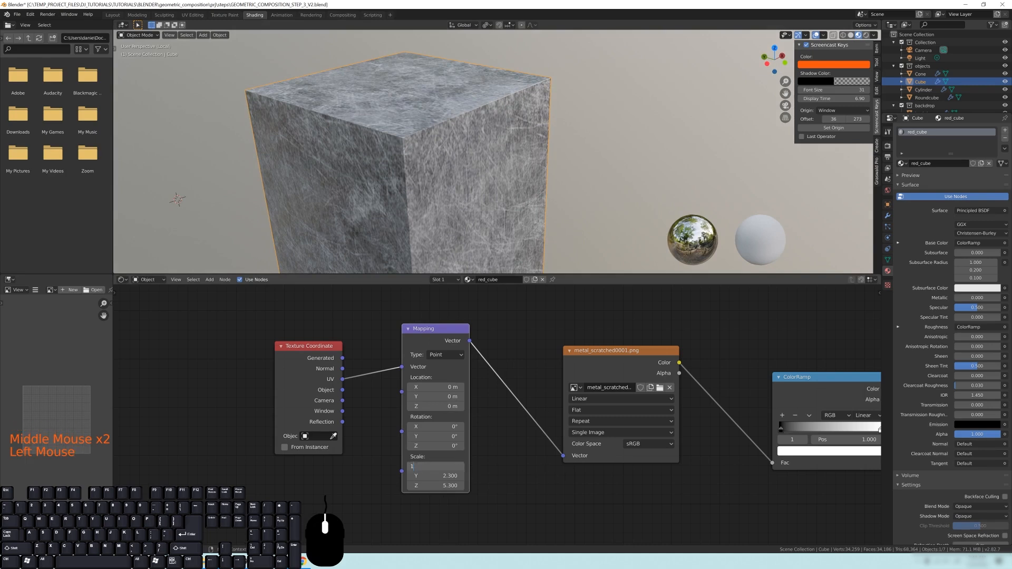
{"action": "key", "text": "Tab"}
{"action": "type", "text": "1"}
{"action": "key", "text": "Tab"}
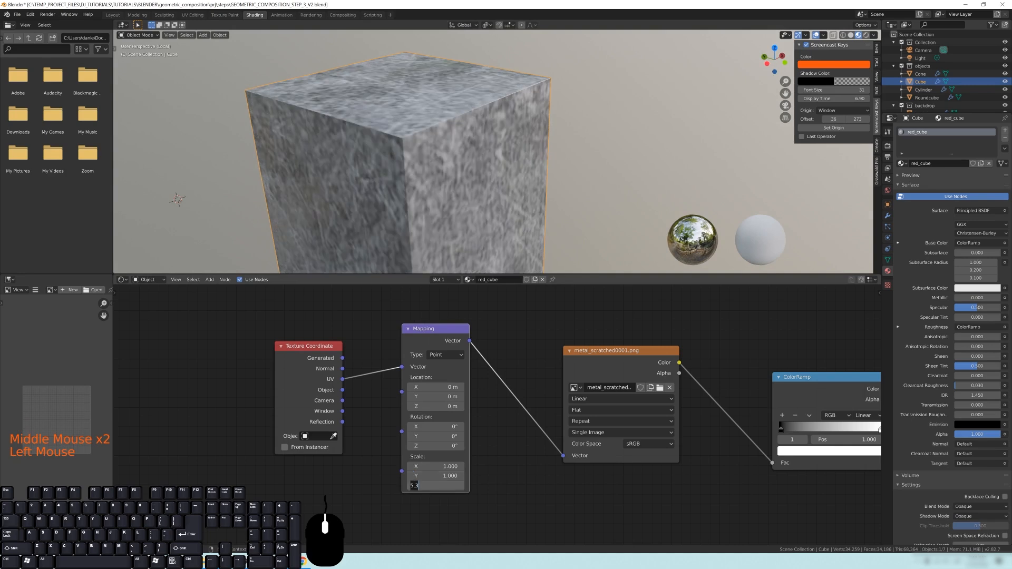
{"action": "type", "text": "1"}
{"action": "key", "text": "Return"}
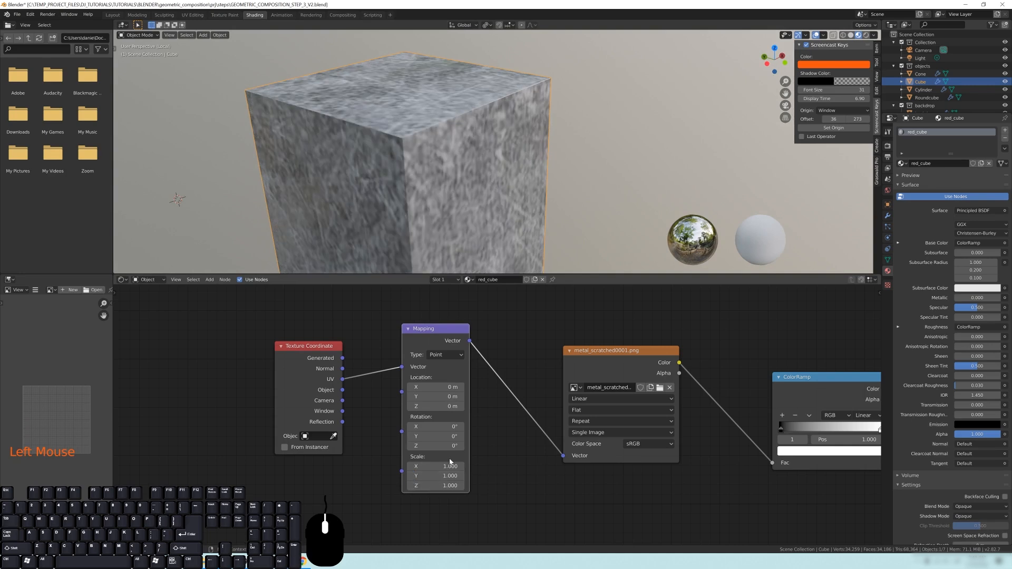
{"action": "middle_click_drag", "start_coordinate": [327, 132], "coordinate": [365, 192]}
{"action": "scroll", "coordinate": [448, 166], "scroll_direction": "up", "scroll_amount": 2}
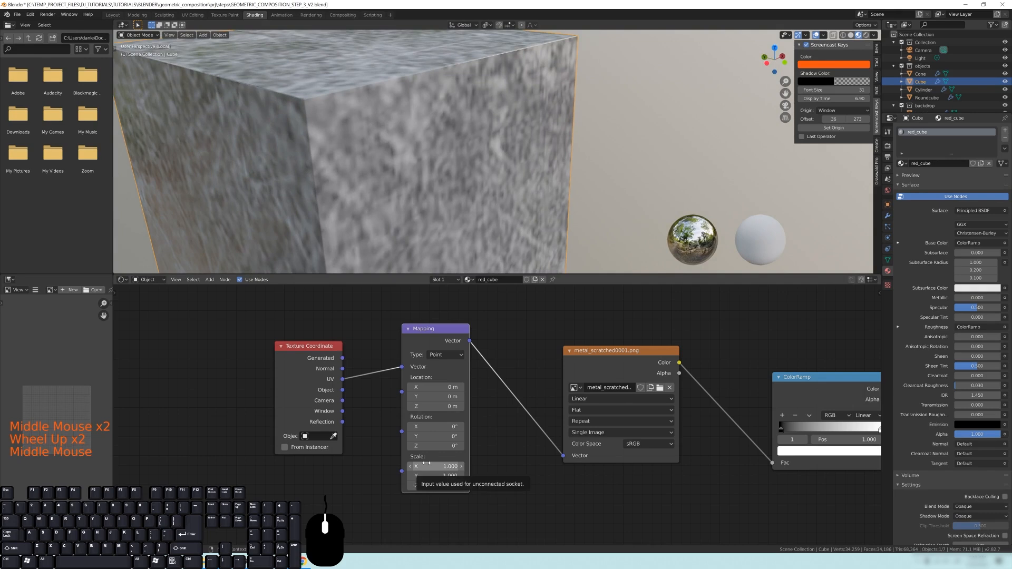
- Set the Mapping node's X, Y and Z scale to 3
{"action": "left_click_drag", "start_coordinate": [433, 467], "coordinate": [433, 485]}
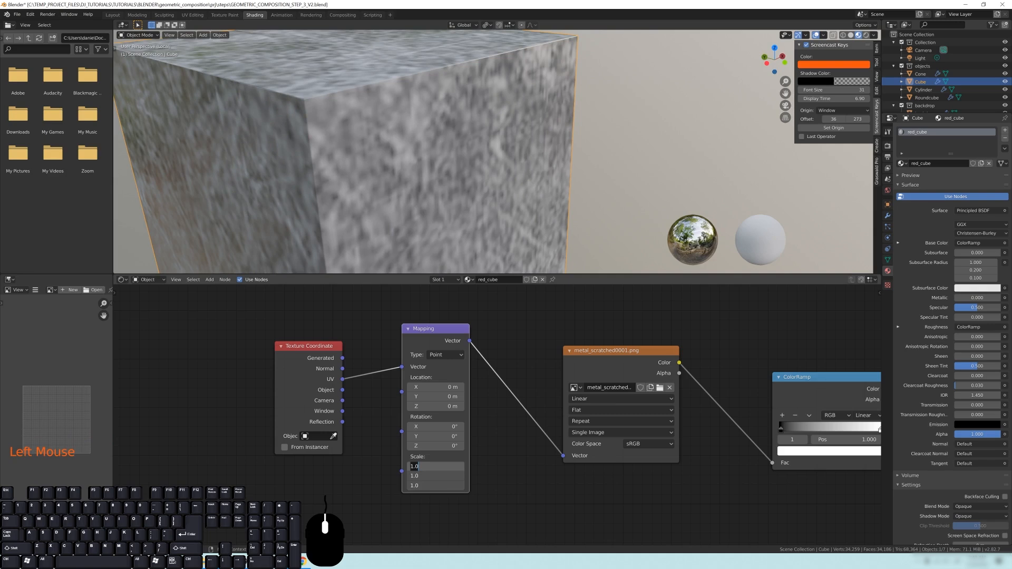
{"action": "type", "text": "3"}
{"action": "key", "text": "Return"}
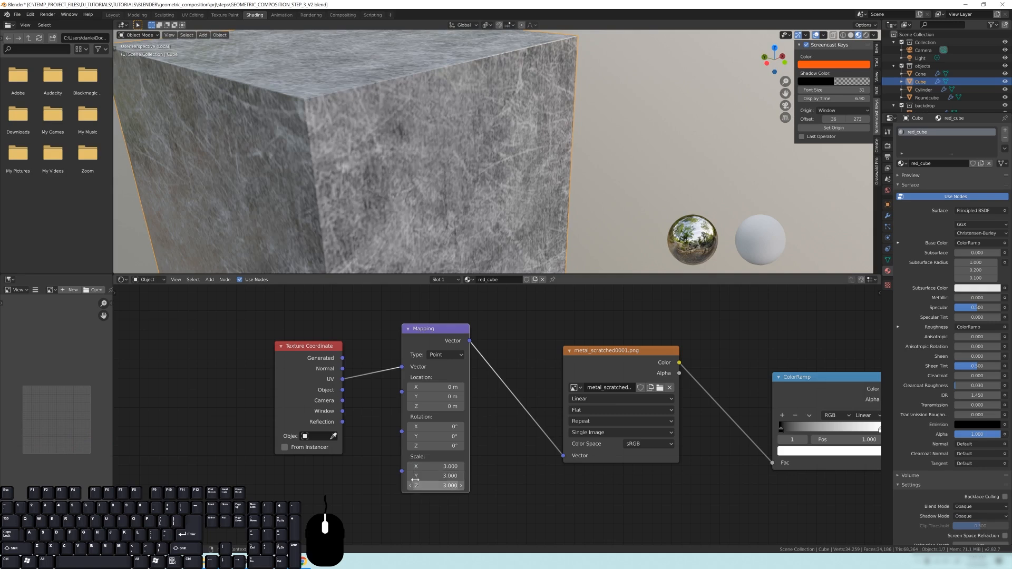
- Examine the density and seams of the scratch texture on the cube's faces from several angles and distances
{"action": "scroll", "coordinate": [387, 154], "scroll_direction": "down", "scroll_amount": 2}
{"action": "middle_click_drag", "start_coordinate": [386, 154], "coordinate": [529, 144]}
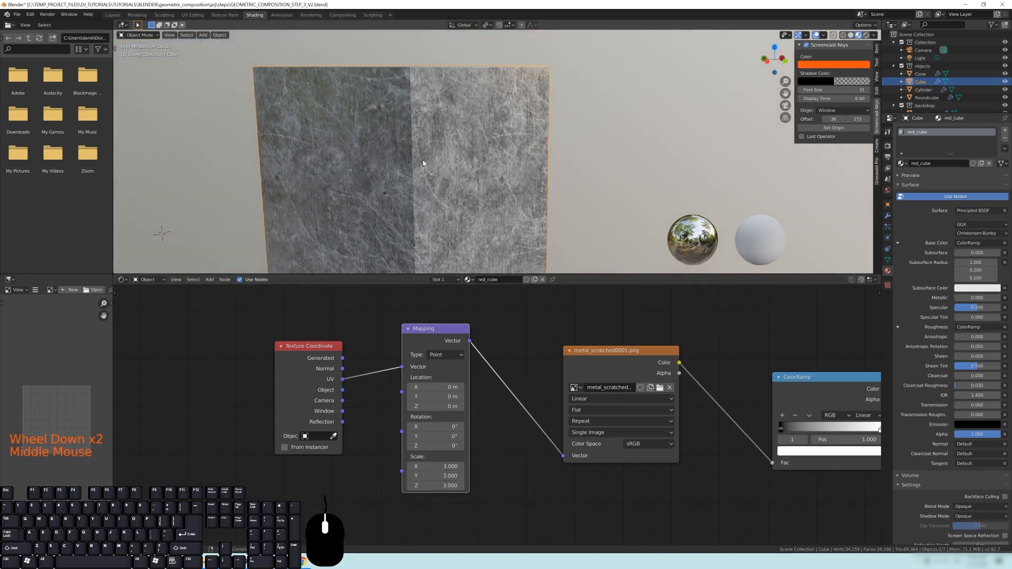
{"action": "middle_click_drag", "start_coordinate": [423, 163], "coordinate": [435, 177]}
{"action": "scroll", "coordinate": [435, 177], "scroll_direction": "down", "scroll_amount": 2}
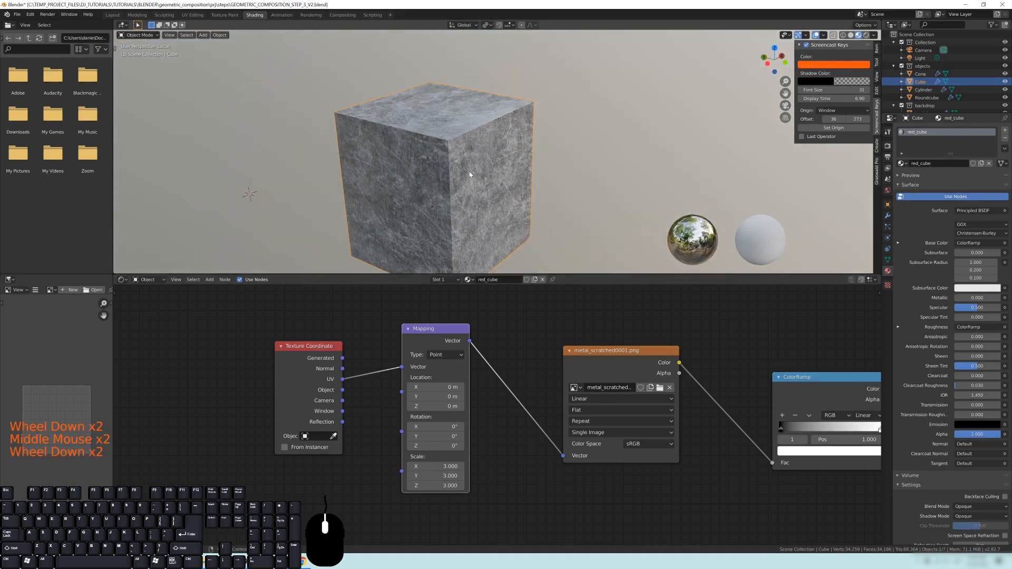
{"action": "middle_click_drag", "start_coordinate": [469, 198], "coordinate": [463, 130]}
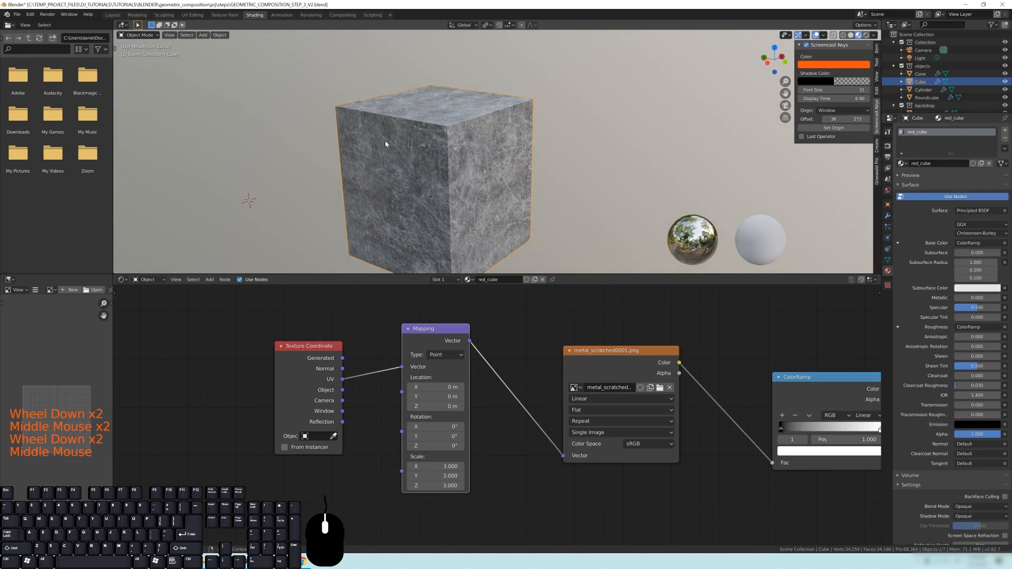
{"action": "scroll", "coordinate": [462, 151], "scroll_direction": "up", "scroll_amount": 2}
{"action": "middle_click_drag", "start_coordinate": [462, 150], "coordinate": [402, 158]}
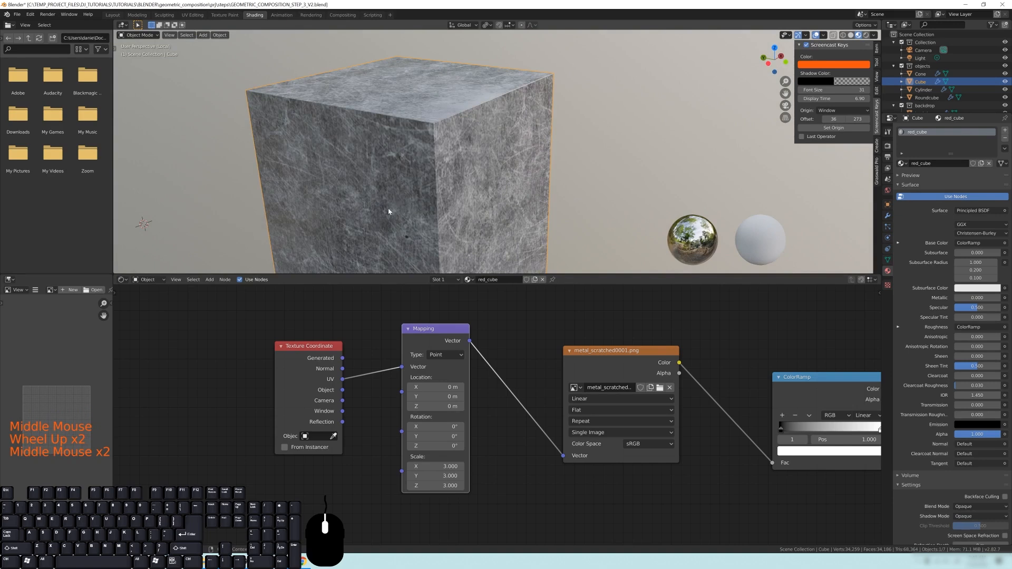
{"action": "middle_click_drag", "start_coordinate": [499, 156], "coordinate": [453, 158]}
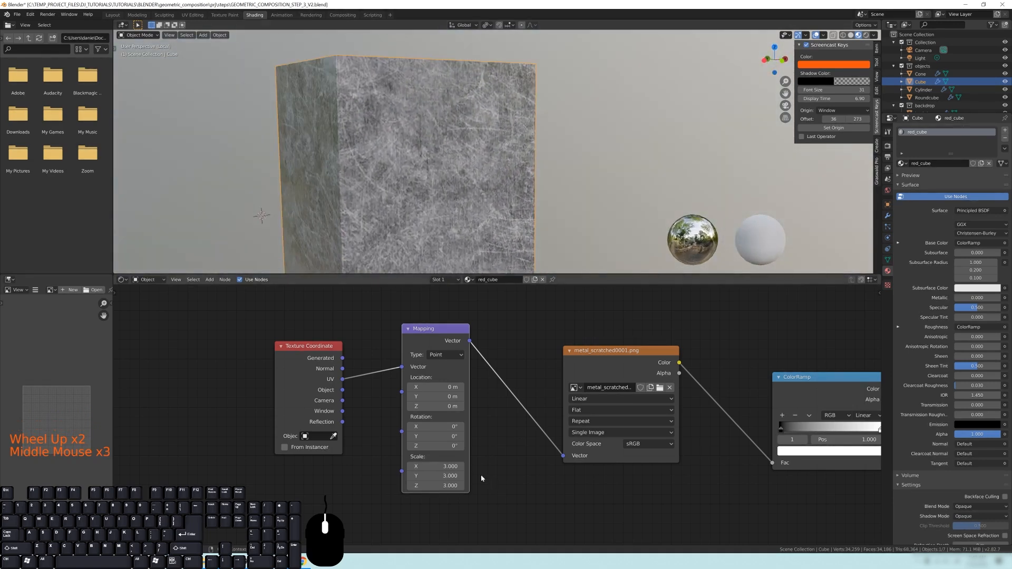
{"action": "middle_click_drag", "start_coordinate": [365, 184], "coordinate": [388, 169]}
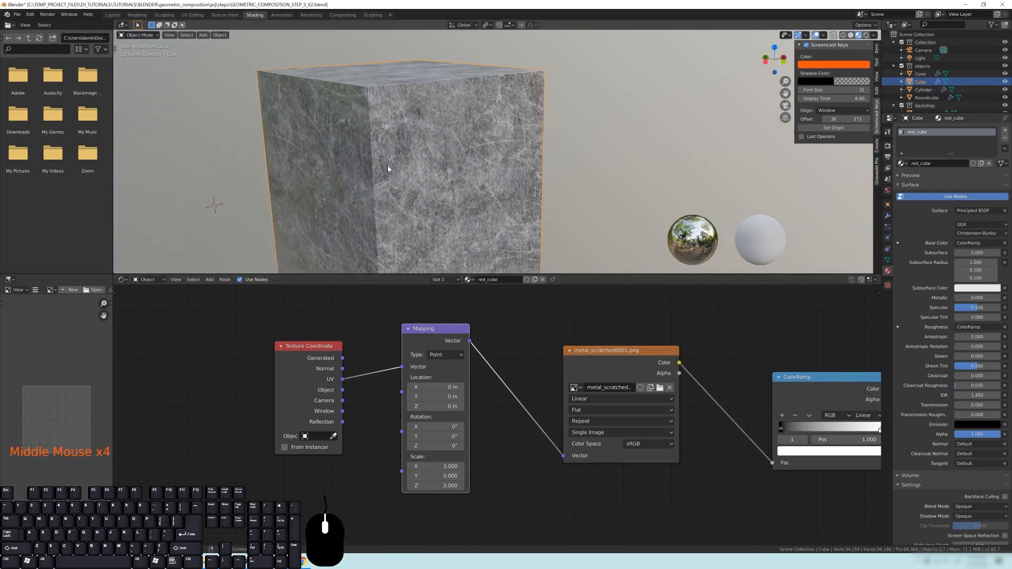
- Set the Mapping node's X, Y and Z scale to 0.5 and check the cube's enlarged texture
{"action": "left_click_drag", "start_coordinate": [435, 466], "coordinate": [435, 485]}
{"action": "type", "text": ".5"}
{"action": "key", "text": "Return"}
{"action": "middle_click_drag", "start_coordinate": [403, 169], "coordinate": [409, 93]}
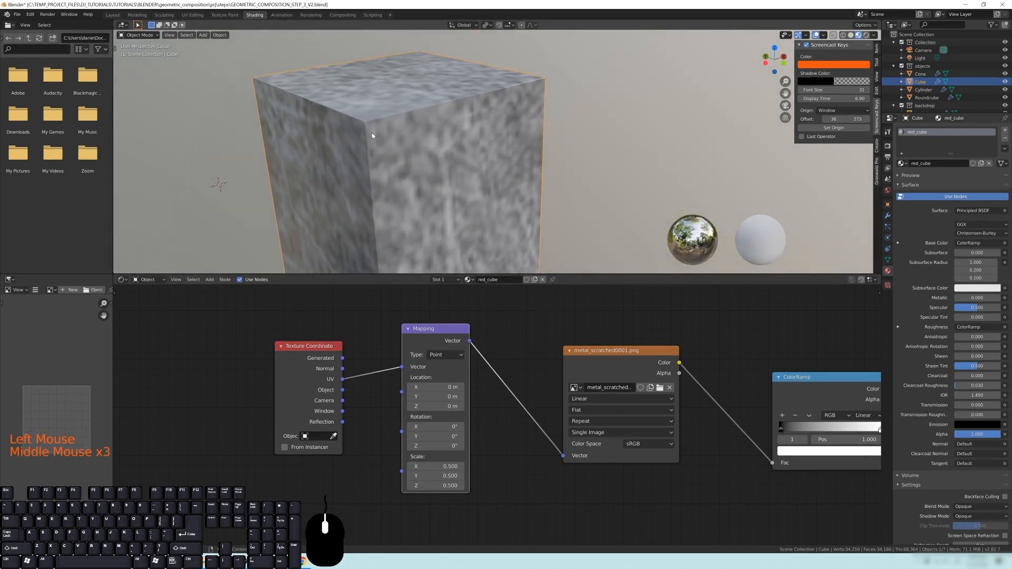
- Return the Mapping node's X, Y and Z scale to 3 and view the whole cube
{"action": "left_click", "coordinate": [432, 467]}
{"action": "left_click_drag", "start_coordinate": [432, 467], "coordinate": [432, 485]}
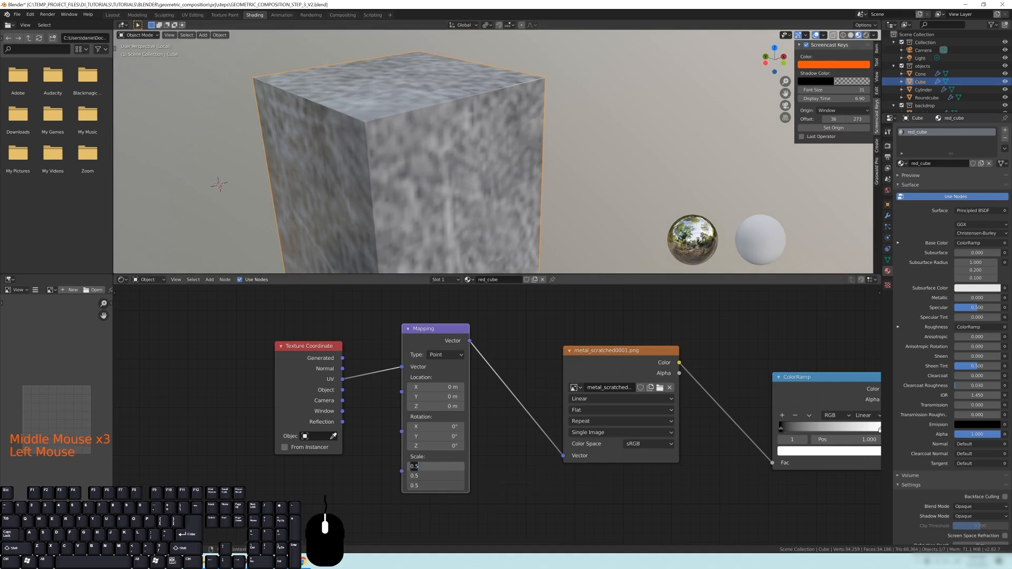
{"action": "type", "text": "3"}
{"action": "key", "text": "Return"}
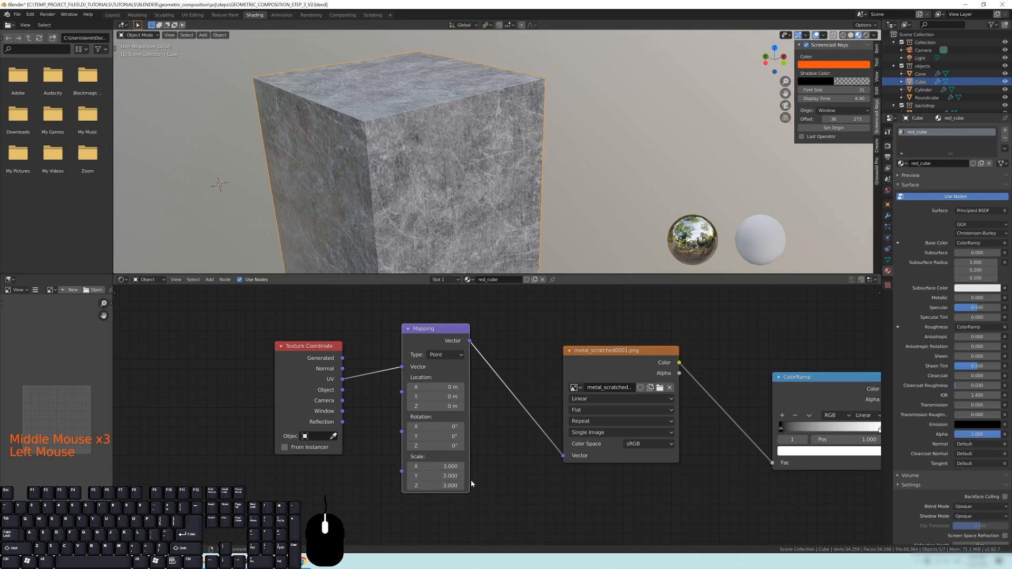
{"action": "scroll", "coordinate": [435, 173], "scroll_direction": "down", "scroll_amount": 2}
{"action": "middle_click_drag", "start_coordinate": [435, 172], "coordinate": [470, 153]}
{"action": "scroll", "coordinate": [456, 185], "scroll_direction": "down", "scroll_amount": 2}
{"action": "scroll", "coordinate": [473, 169], "scroll_direction": "up", "scroll_amount": 1}
- Disconnect the ColorRamp from the Principled BSDF's Base Color and inspect the scratched reflections on the red cube
{"action": "middle_click_drag", "start_coordinate": [731, 353], "coordinate": [349, 366]}
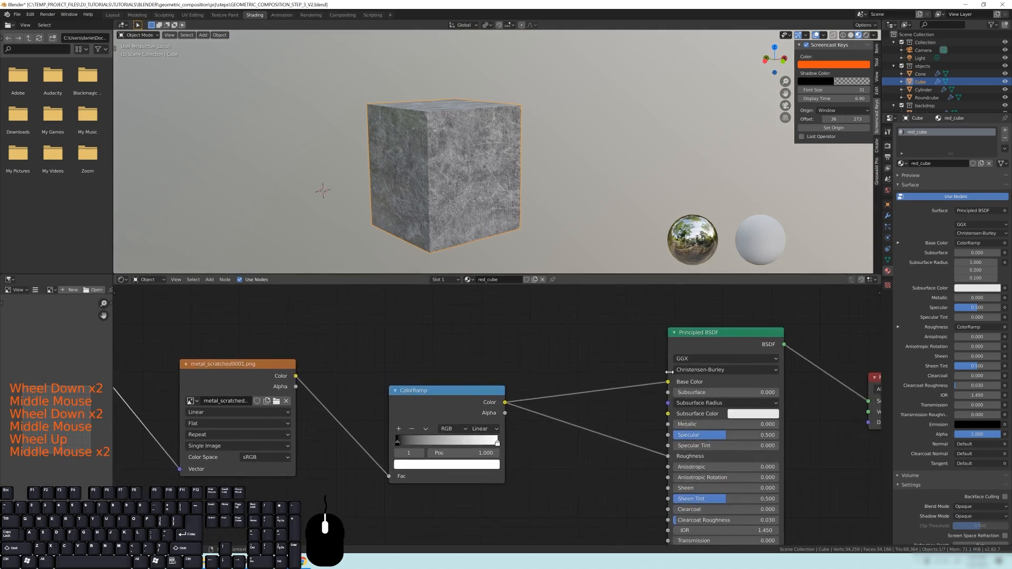
{"action": "left_click_drag", "start_coordinate": [668, 382], "coordinate": [554, 334]}
{"action": "scroll", "coordinate": [483, 172], "scroll_direction": "up", "scroll_amount": 3}
{"action": "middle_click_drag", "start_coordinate": [483, 172], "coordinate": [504, 160]}
{"action": "middle_click_drag", "start_coordinate": [527, 113], "coordinate": [525, 114]}
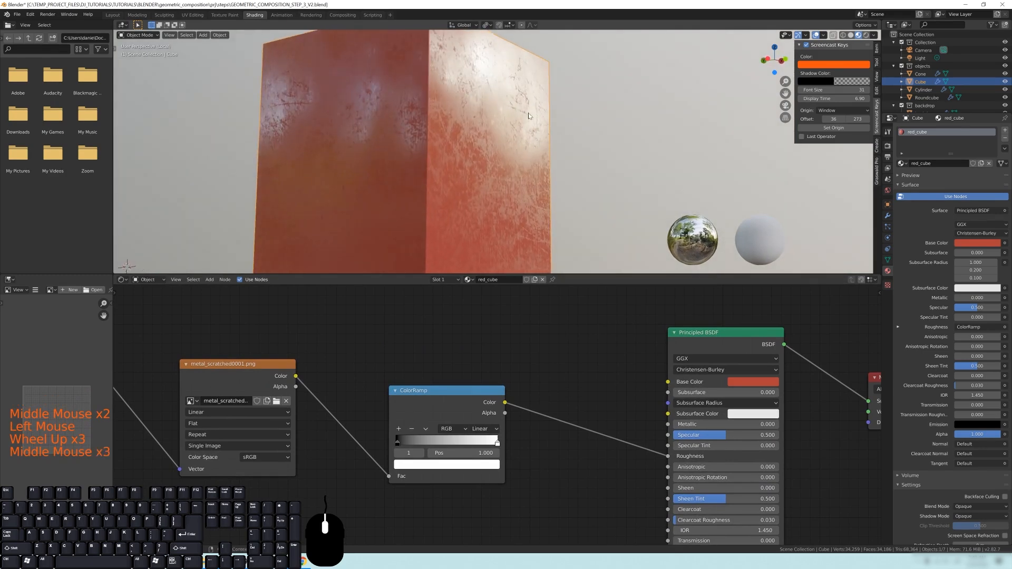
{"action": "middle_click_drag", "start_coordinate": [486, 169], "coordinate": [499, 98]}
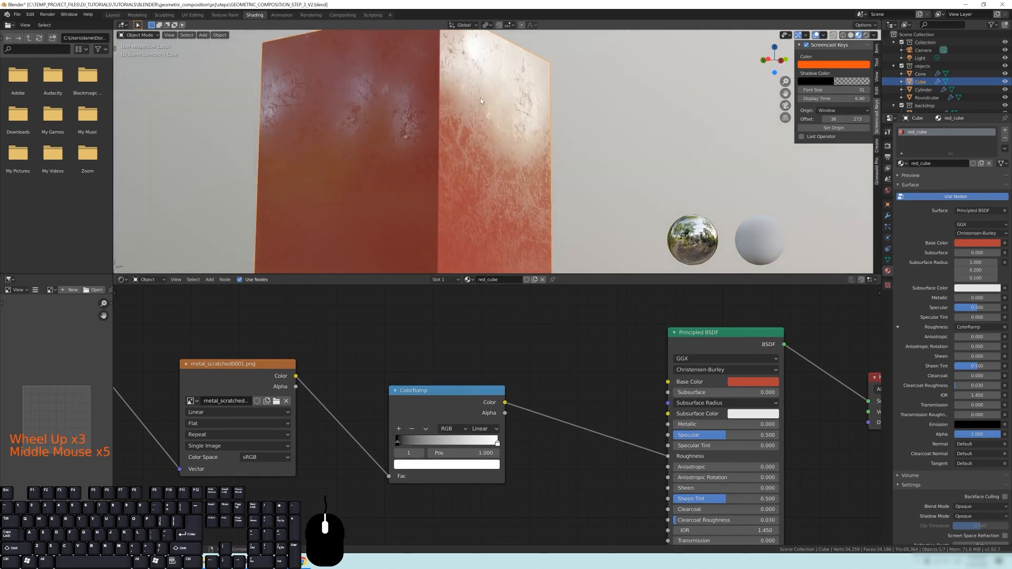
{"action": "middle_click_drag", "start_coordinate": [461, 142], "coordinate": [463, 140]}
{"action": "mouse_move", "coordinate": [517, 112]}
{"action": "middle_mouse_down"}
{"action": "mouse_move", "coordinate": [464, 156]}
{"action": "mouse_move", "coordinate": [475, 165]}
{"action": "mouse_move", "coordinate": [460, 144]}
{"action": "mouse_move", "coordinate": [468, 111]}
{"action": "mouse_move", "coordinate": [505, 112]}
{"action": "middle_mouse_up"}
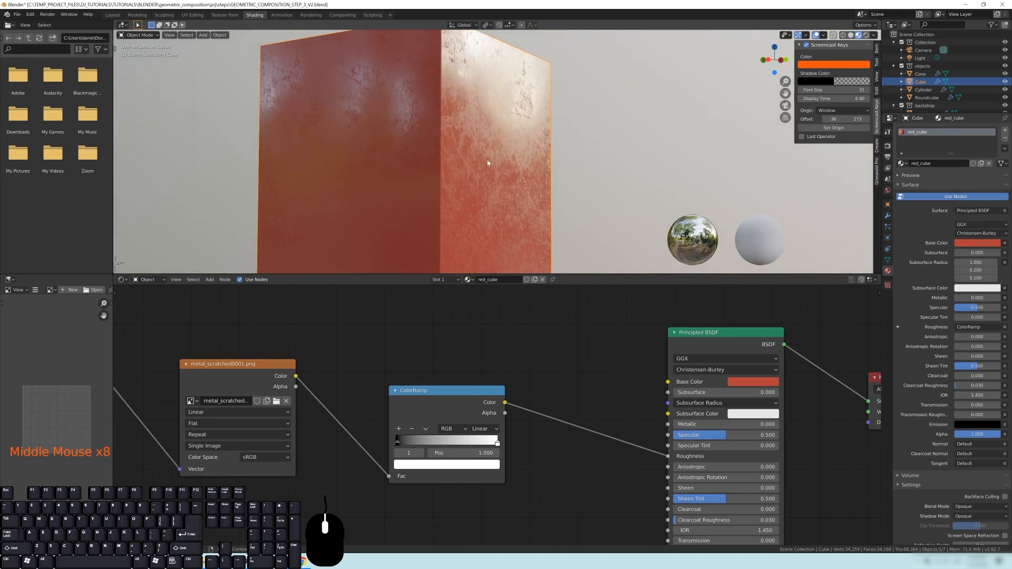
{"action": "middle_click_drag", "start_coordinate": [477, 133], "coordinate": [500, 147]}
{"action": "scroll", "coordinate": [500, 152], "scroll_direction": "down", "scroll_amount": 1}
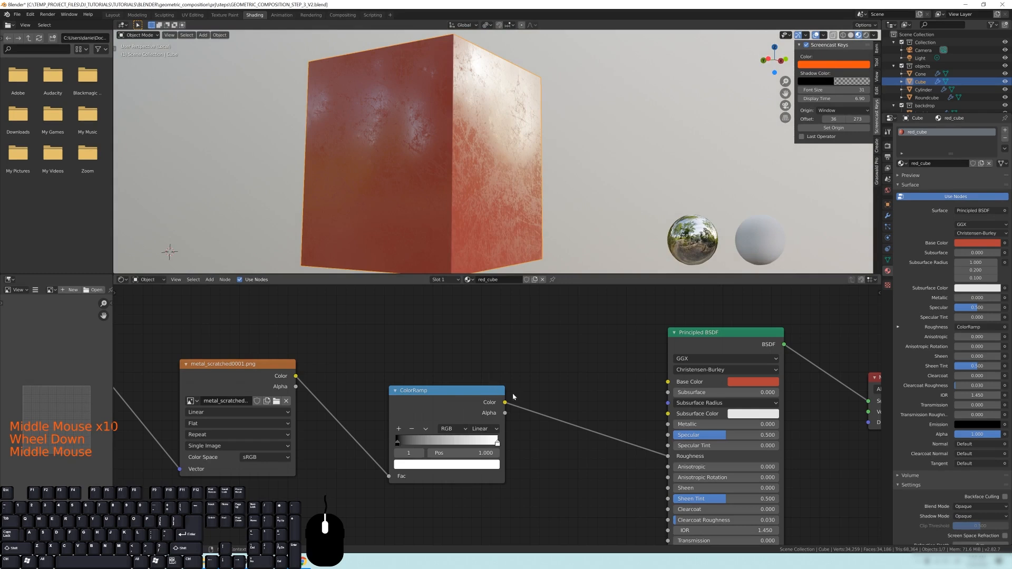
- Move the image texture and ColorRamp nodes toward the Mapping node, leaving open space before the Principled BSDF
{"action": "left_click_drag", "start_coordinate": [456, 408], "coordinate": [580, 427]}
{"action": "middle_click_drag", "start_coordinate": [239, 373], "coordinate": [323, 380]}
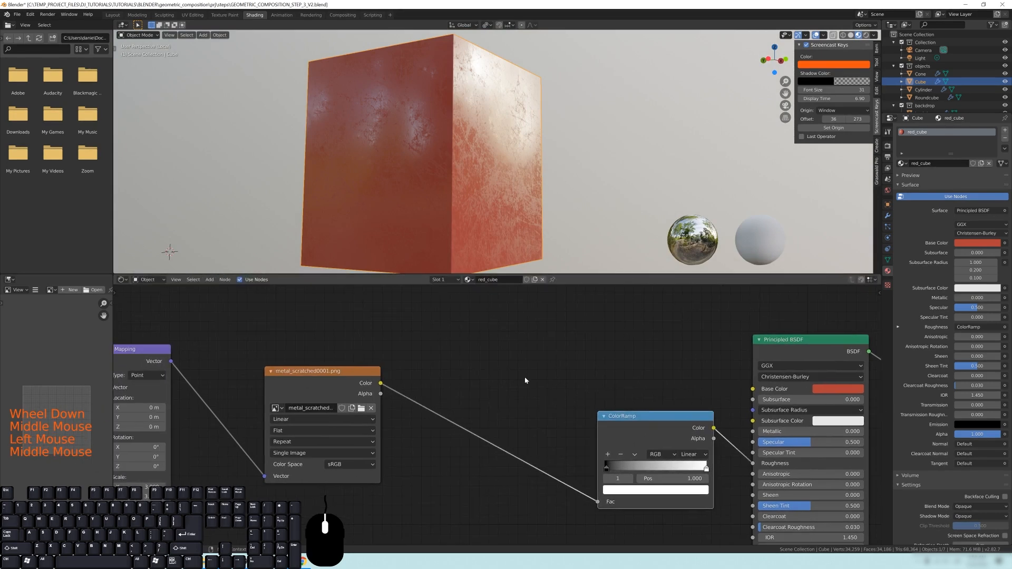
{"action": "left_click_drag", "start_coordinate": [323, 380], "coordinate": [272, 384]}
{"action": "left_click_drag", "start_coordinate": [645, 429], "coordinate": [410, 427]}
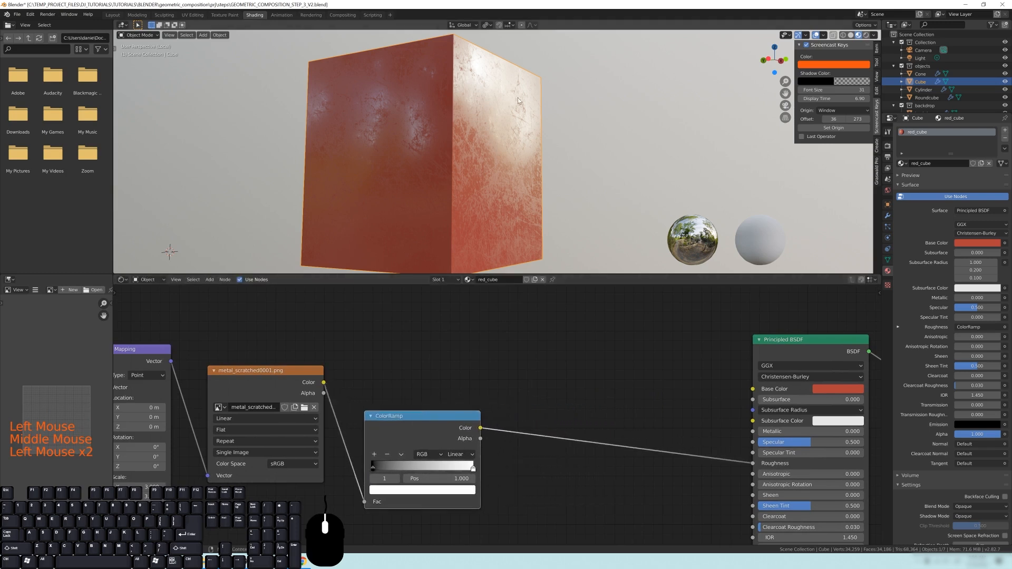
- Examine how the scratches break up the highlights on the red cube at different viewing angles and zoom levels
{"action": "middle_click_drag", "start_coordinate": [451, 87], "coordinate": [464, 91]}
{"action": "scroll", "coordinate": [475, 97], "scroll_direction": "up", "scroll_amount": 2}
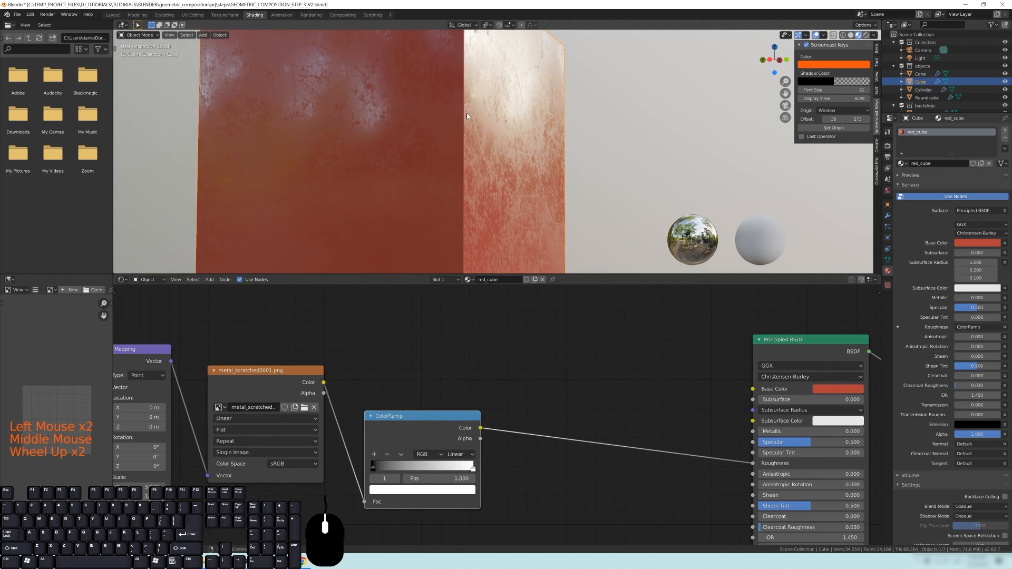
{"action": "middle_click_drag", "start_coordinate": [468, 138], "coordinate": [472, 152]}
{"action": "scroll", "coordinate": [476, 143], "scroll_direction": "down", "scroll_amount": 2}
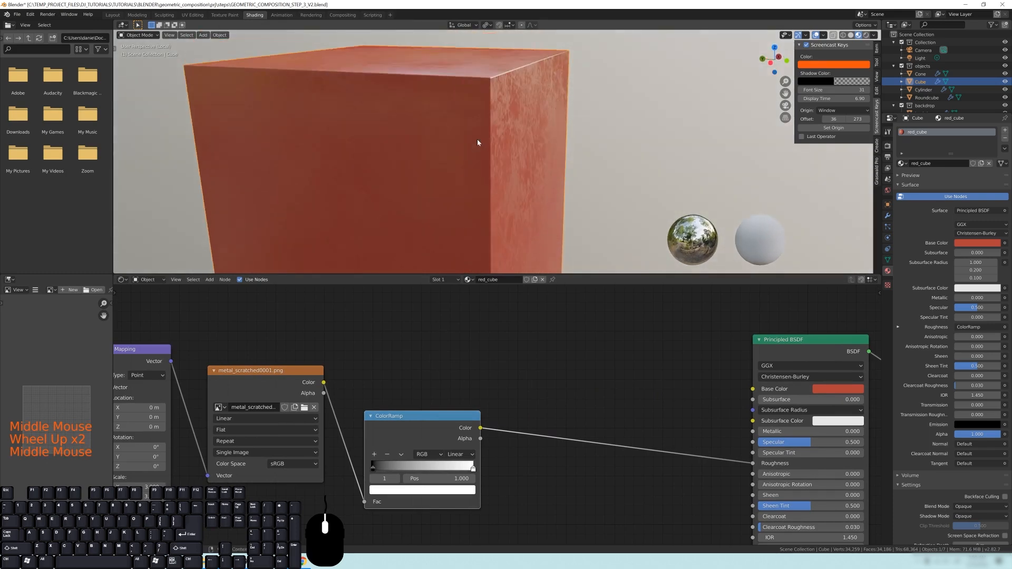
{"action": "middle_click_drag", "start_coordinate": [559, 151], "coordinate": [479, 140]}
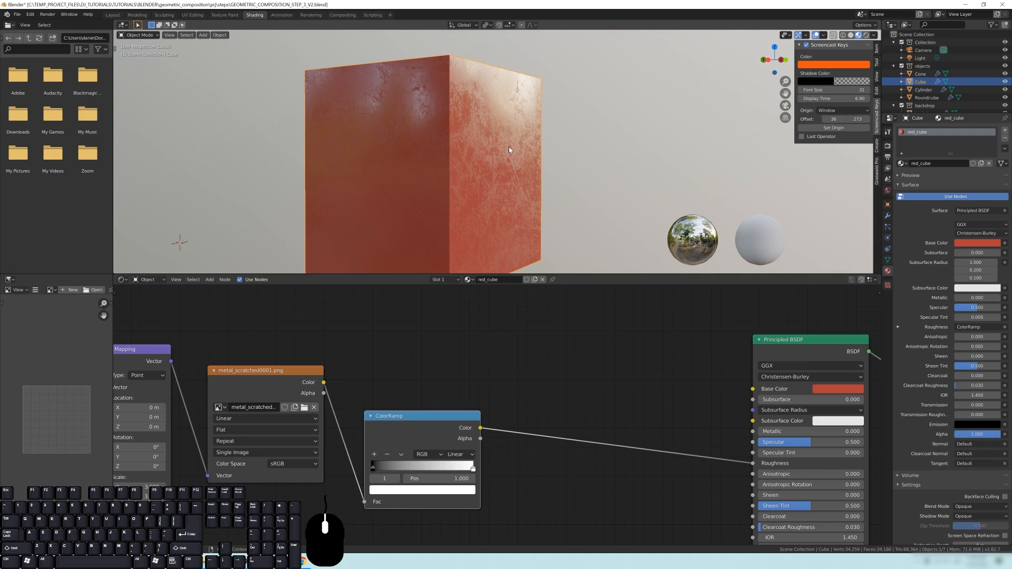
{"action": "mouse_move", "coordinate": [496, 140]}
{"action": "middle_mouse_down"}
{"action": "mouse_move", "coordinate": [513, 140]}
{"action": "mouse_move", "coordinate": [503, 137]}
{"action": "middle_mouse_up"}
{"action": "middle_click_drag", "start_coordinate": [504, 137], "coordinate": [637, 203]}
{"action": "scroll", "coordinate": [500, 139], "scroll_direction": "up", "scroll_amount": 2}
{"action": "scroll", "coordinate": [501, 140], "scroll_direction": "down", "scroll_amount": 1}
{"action": "scroll", "coordinate": [502, 143], "scroll_direction": "down", "scroll_amount": 1}
{"action": "scroll", "coordinate": [524, 142], "scroll_direction": "up", "scroll_amount": 1}
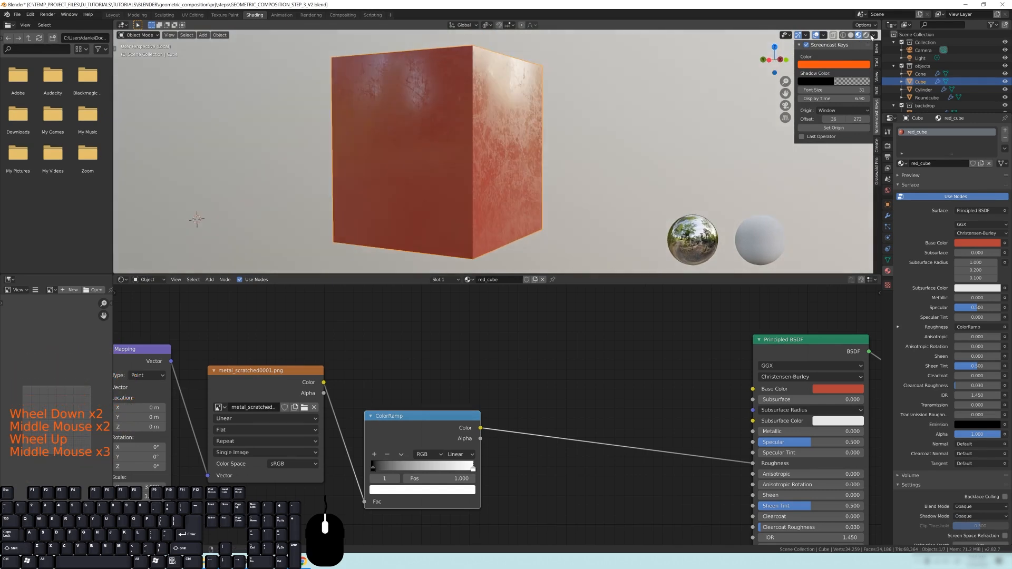
- Browse the viewport shading environments, reselect the green wooded one and check the cube's reflections at grazing angles
{"action": "left_click", "coordinate": [872, 36]}
{"action": "left_click", "coordinate": [865, 101]}
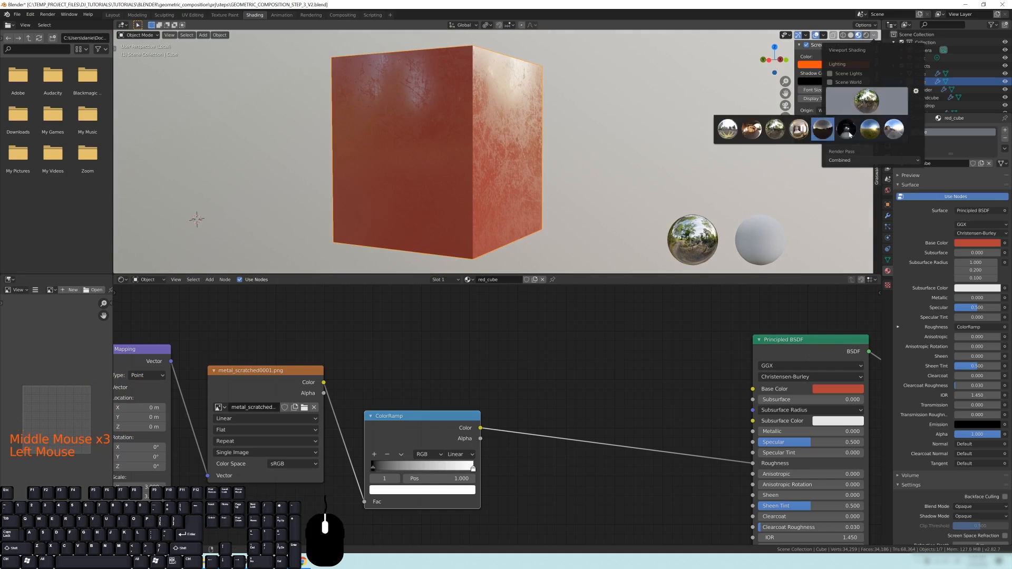
{"action": "left_click", "coordinate": [775, 131]}
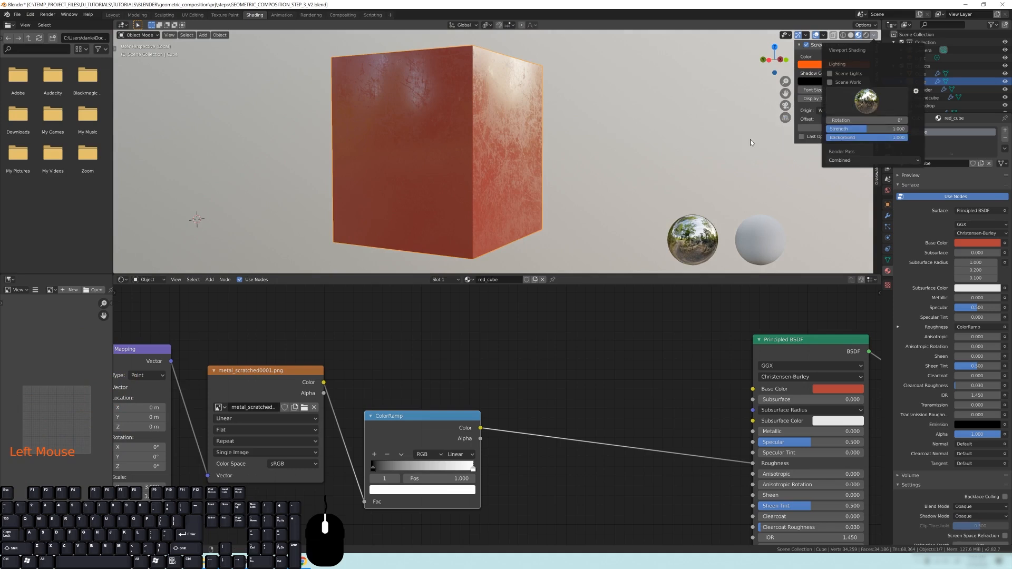
{"action": "mouse_move", "coordinate": [501, 119]}
{"action": "middle_mouse_down"}
{"action": "mouse_move", "coordinate": [514, 131]}
{"action": "mouse_move", "coordinate": [503, 124]}
{"action": "middle_mouse_up"}
{"action": "middle_click_drag", "start_coordinate": [515, 138], "coordinate": [542, 189]}
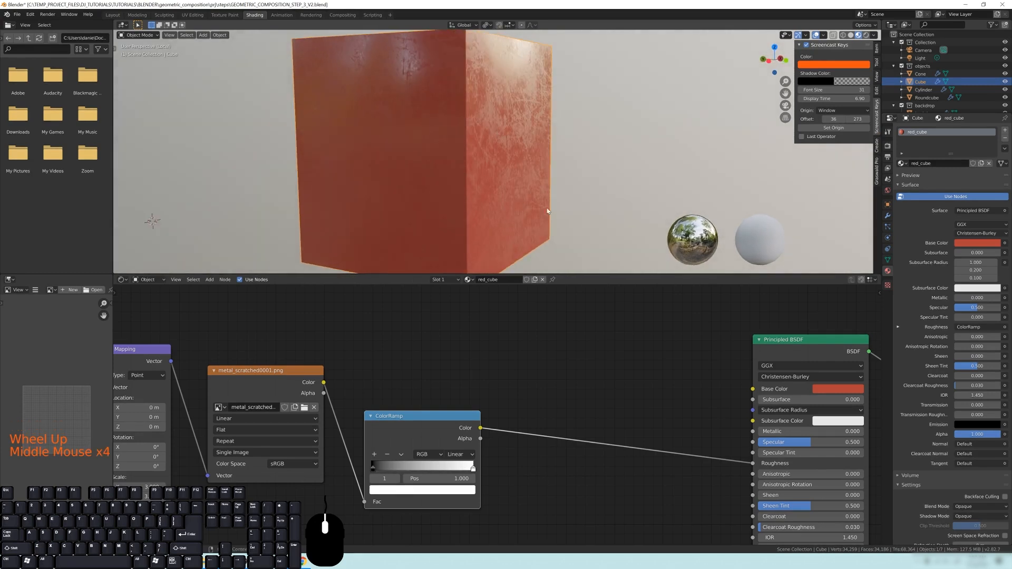
{"action": "middle_click_drag", "start_coordinate": [482, 162], "coordinate": [495, 162]}
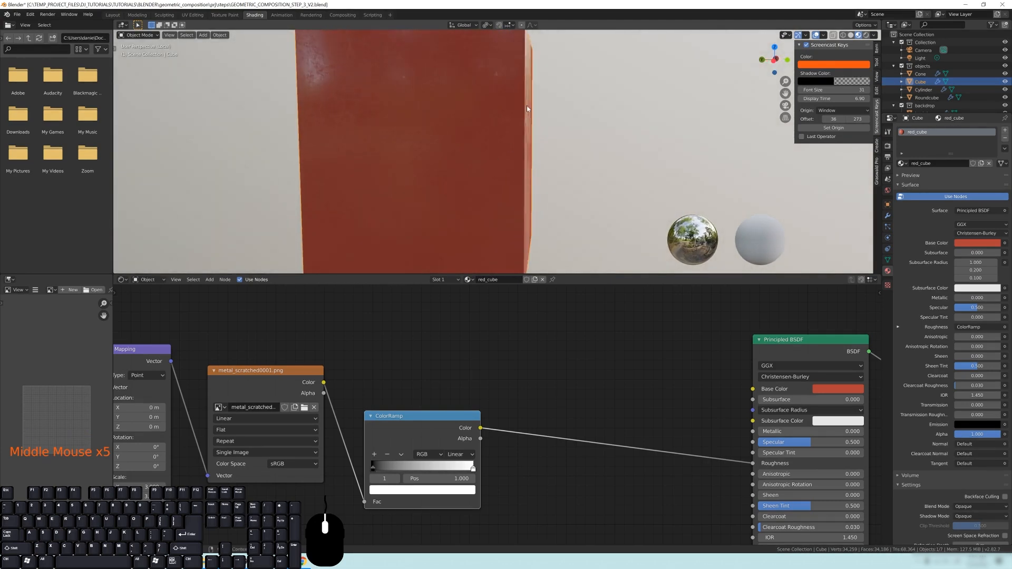
{"action": "middle_click_drag", "start_coordinate": [543, 169], "coordinate": [519, 179]}
{"action": "scroll", "coordinate": [498, 168], "scroll_direction": "down", "scroll_amount": 1}
- Space the ColorRamp and Principled BSDF nodes farther from the image texture node
{"action": "mouse_move", "coordinate": [431, 426]}
{"action": "left_mouse_down"}
{"action": "mouse_move", "coordinate": [459, 427]}
{"action": "mouse_move", "coordinate": [412, 425]}
{"action": "left_mouse_up"}
{"action": "middle_click_drag", "start_coordinate": [513, 128], "coordinate": [516, 137]}
{"action": "middle_click_drag", "start_coordinate": [785, 356], "coordinate": [717, 350]}
{"action": "mouse_move", "coordinate": [727, 338]}
{"action": "left_mouse_down"}
{"action": "mouse_move", "coordinate": [602, 365]}
{"action": "mouse_move", "coordinate": [664, 361]}
{"action": "mouse_move", "coordinate": [744, 316]}
{"action": "mouse_move", "coordinate": [712, 339]}
{"action": "mouse_move", "coordinate": [742, 329]}
{"action": "left_mouse_up"}
{"action": "middle_click_drag", "start_coordinate": [441, 371], "coordinate": [488, 402]}
{"action": "left_click_drag", "start_coordinate": [384, 448], "coordinate": [449, 449]}
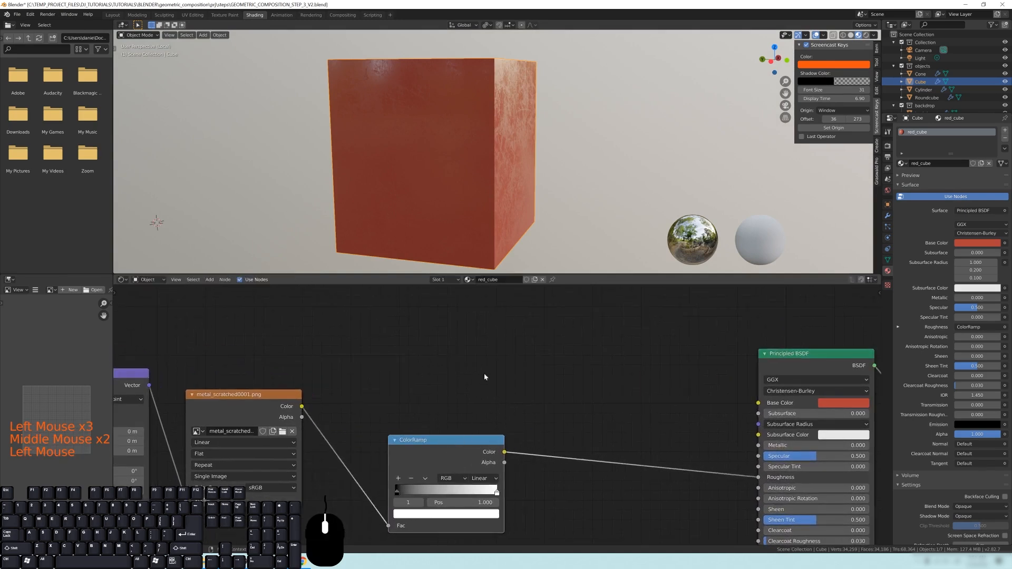
- Add a Layer Weight node through the node search and place it above the ColorRamp
{"action": "middle_click_drag", "start_coordinate": [463, 345], "coordinate": [479, 368]}
{"action": "key", "text": "shift+a"}
{"action": "mouse_move", "coordinate": [428, 356]}
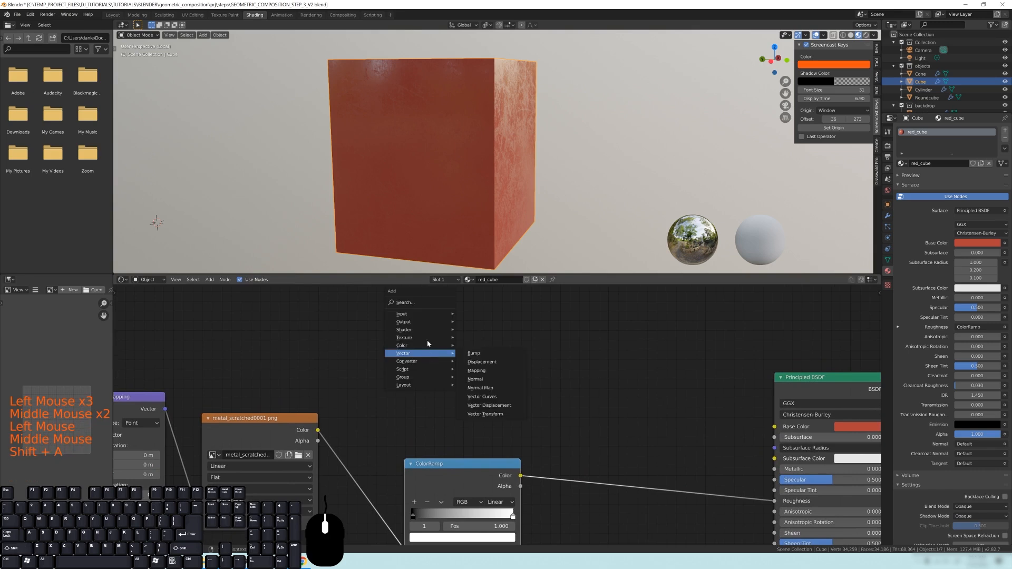
{"action": "mouse_move", "coordinate": [421, 313]}
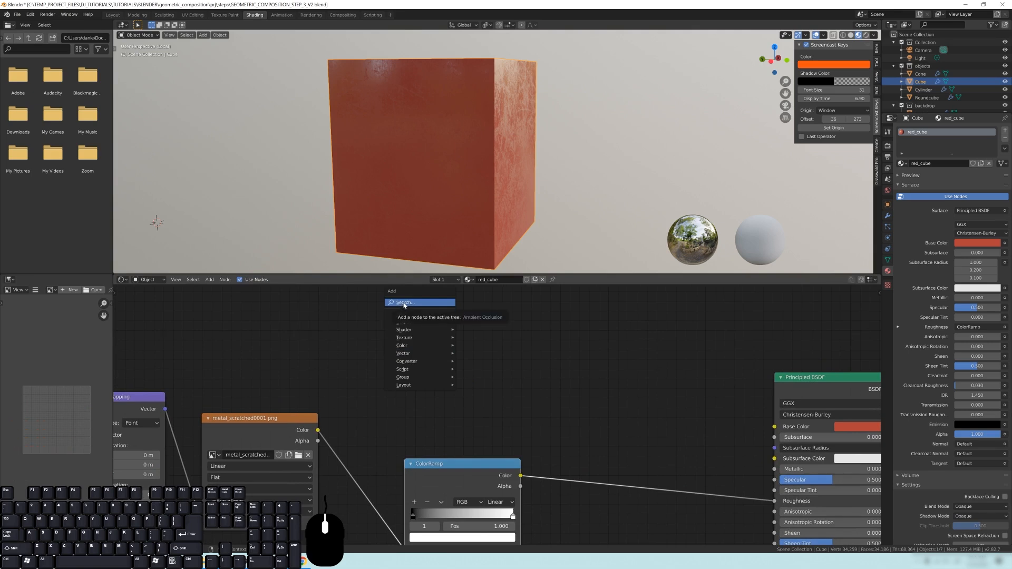
{"action": "left_click", "coordinate": [404, 303]}
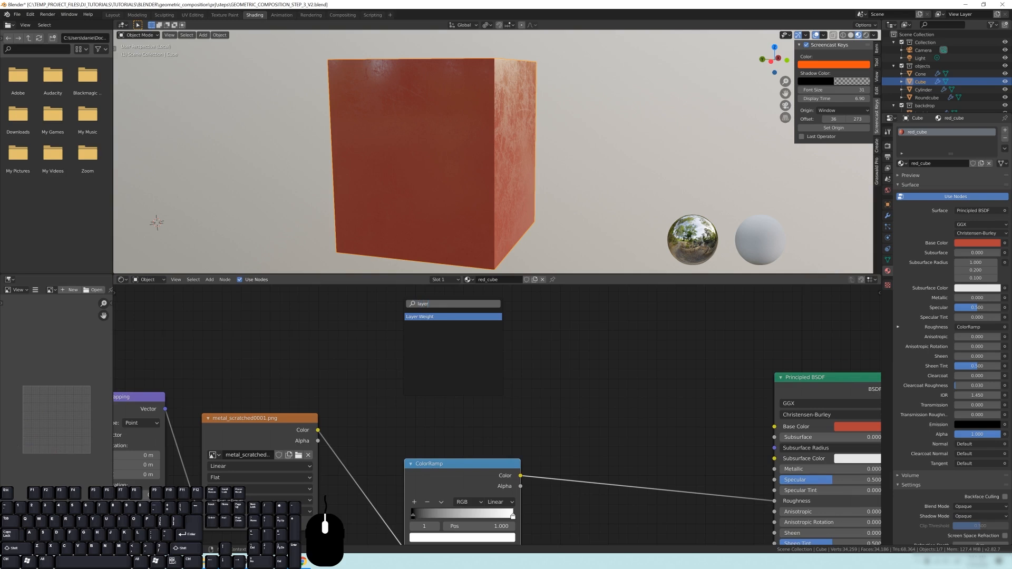
{"action": "left_click", "coordinate": [452, 317]}
{"action": "left_click", "coordinate": [379, 328]}
{"action": "middle_click_drag", "start_coordinate": [468, 380], "coordinate": [450, 365]}
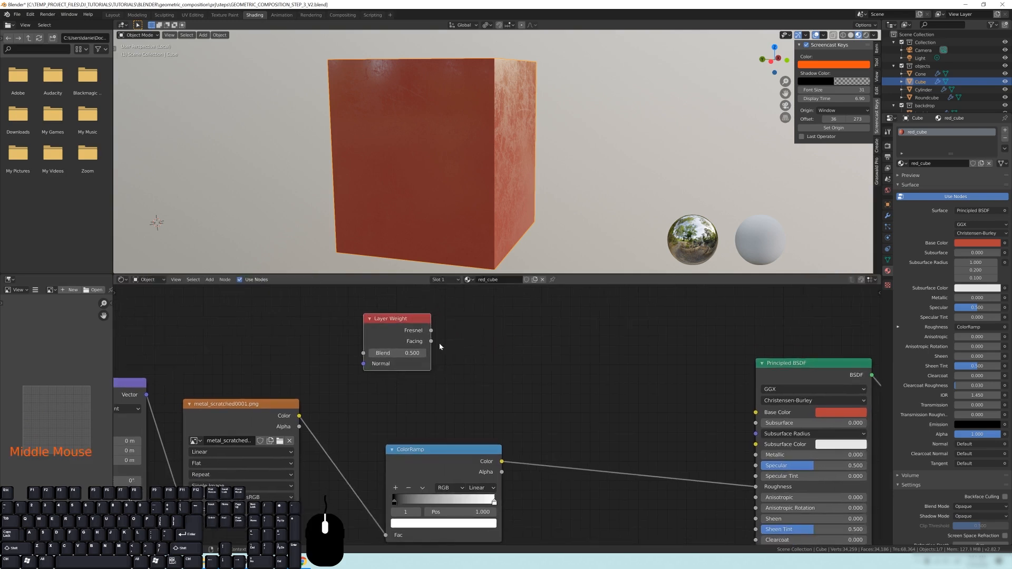
- Connect the Layer Weight's Facing output to the Principled BSDF's Base Color input to preview its effect on the cube
{"action": "left_click_drag", "start_coordinate": [431, 342], "coordinate": [473, 343]}
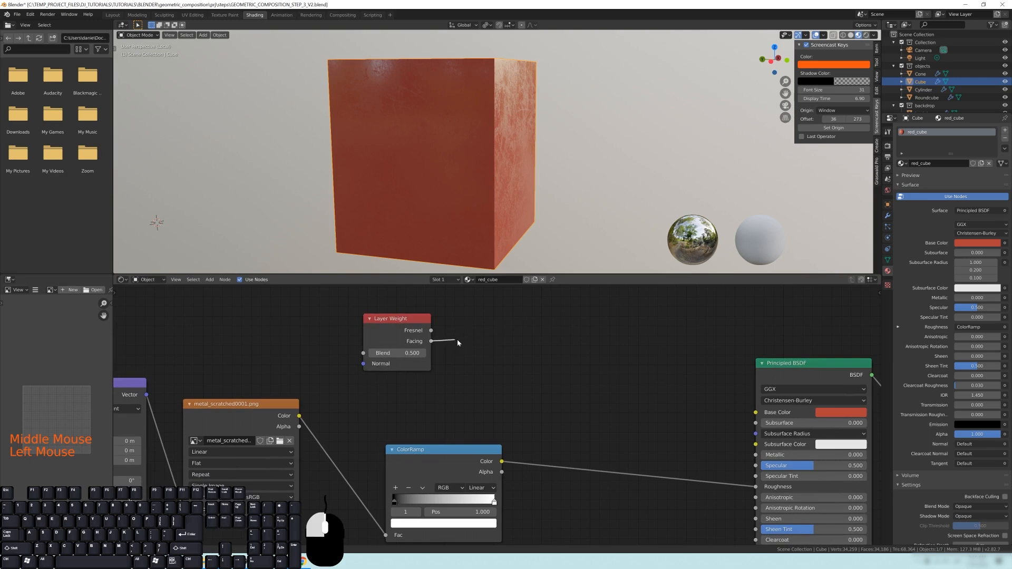
{"action": "left_click_drag", "start_coordinate": [511, 342], "coordinate": [761, 414]}
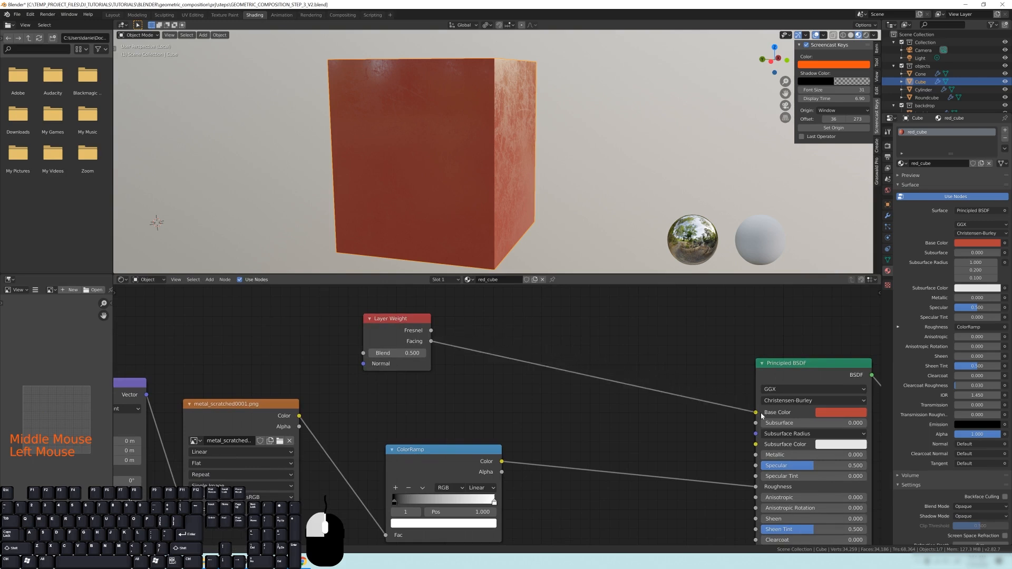
{"action": "left_click_drag", "start_coordinate": [760, 415], "coordinate": [760, 415]}
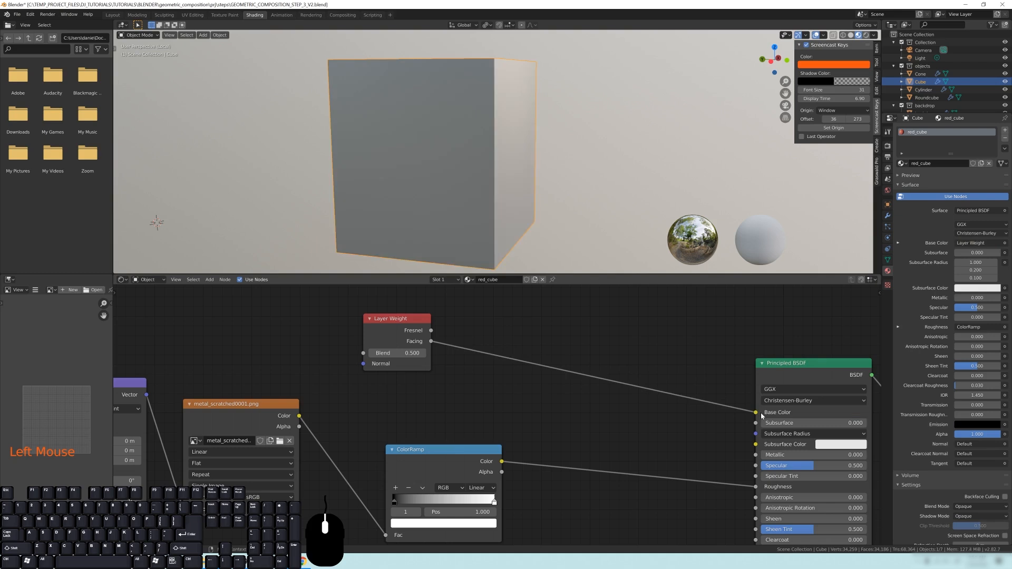
{"action": "left_click", "coordinate": [755, 491]}
{"action": "middle_click_drag", "start_coordinate": [756, 491], "coordinate": [725, 433]}
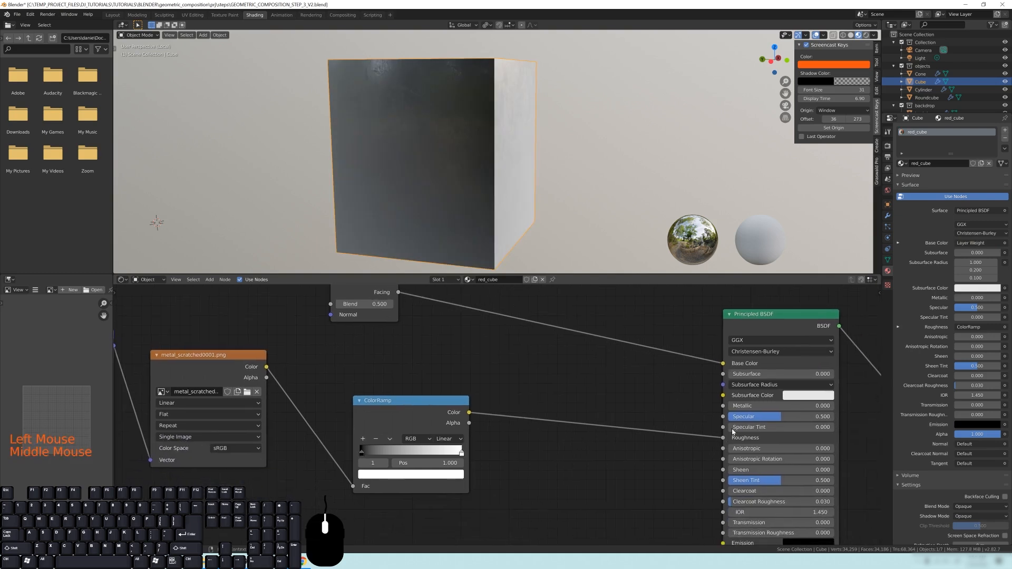
- Disconnect the ColorRamp from the Principled BSDF's Roughness input and check the Layer Weight falloff on the cube from several angles
{"action": "left_click_drag", "start_coordinate": [723, 437], "coordinate": [631, 400]}
{"action": "middle_click_drag", "start_coordinate": [520, 175], "coordinate": [517, 129]}
{"action": "scroll", "coordinate": [533, 158], "scroll_direction": "up", "scroll_amount": 2}
{"action": "middle_click_drag", "start_coordinate": [363, 287], "coordinate": [409, 330]}
{"action": "left_click_drag", "start_coordinate": [409, 331], "coordinate": [410, 332]}
{"action": "middle_click_drag", "start_coordinate": [529, 130], "coordinate": [510, 156]}
{"action": "scroll", "coordinate": [527, 137], "scroll_direction": "down", "scroll_amount": 3}
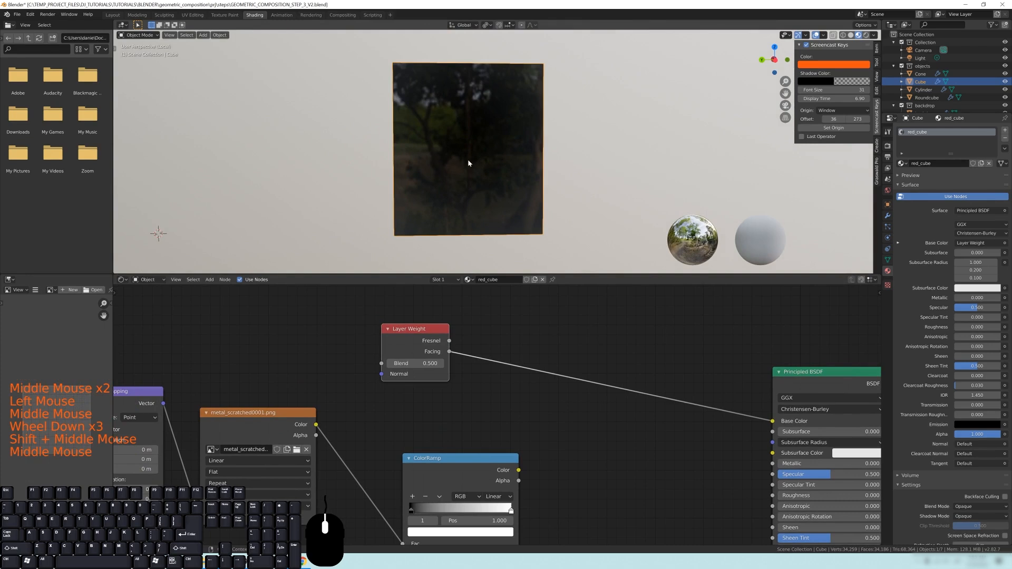
{"action": "middle_click_drag", "start_coordinate": [469, 143], "coordinate": [410, 149]}
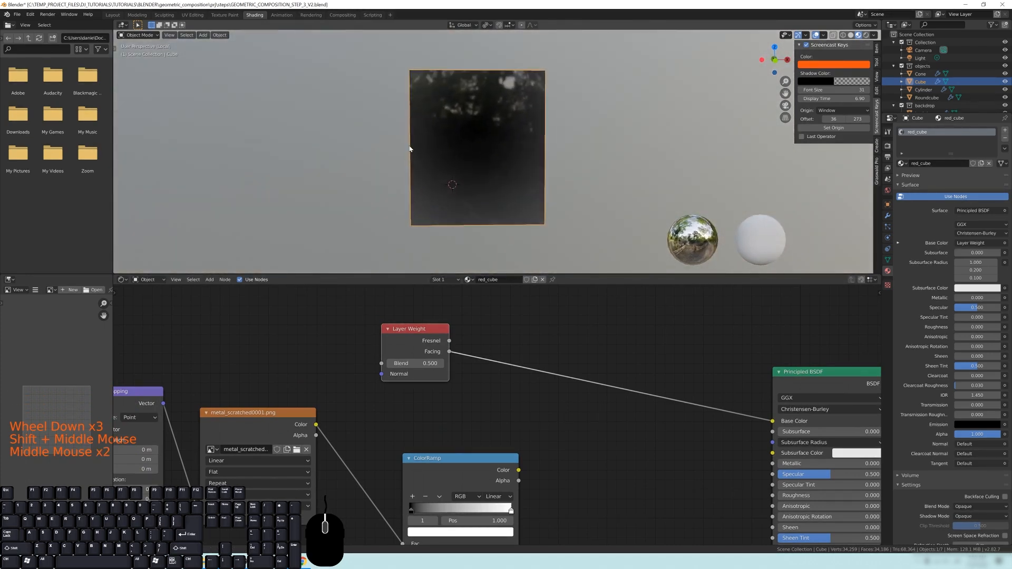
{"action": "scroll", "coordinate": [480, 156], "scroll_direction": "up", "scroll_amount": 3}
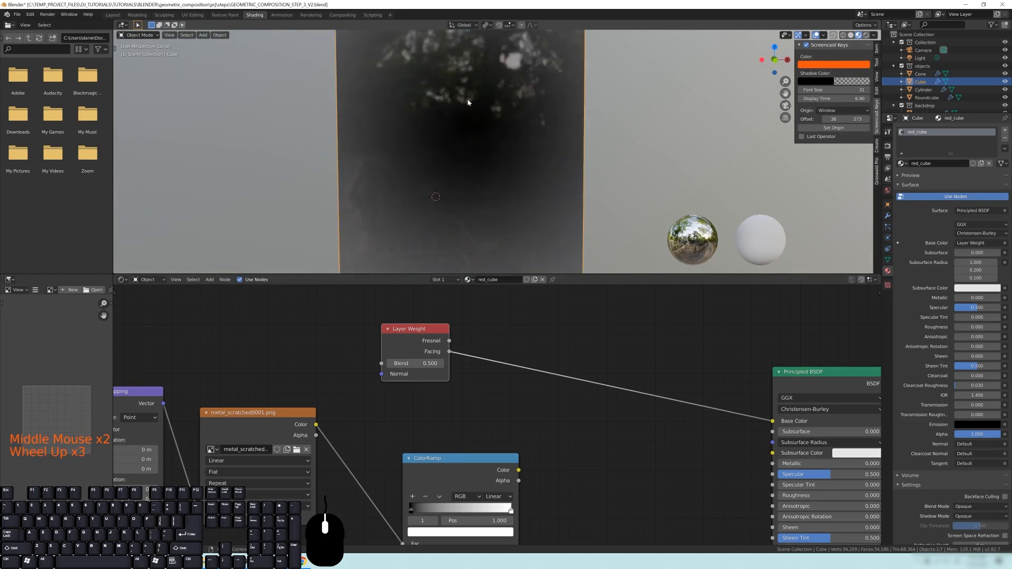
{"action": "scroll", "coordinate": [480, 163], "scroll_direction": "down", "scroll_amount": 4}
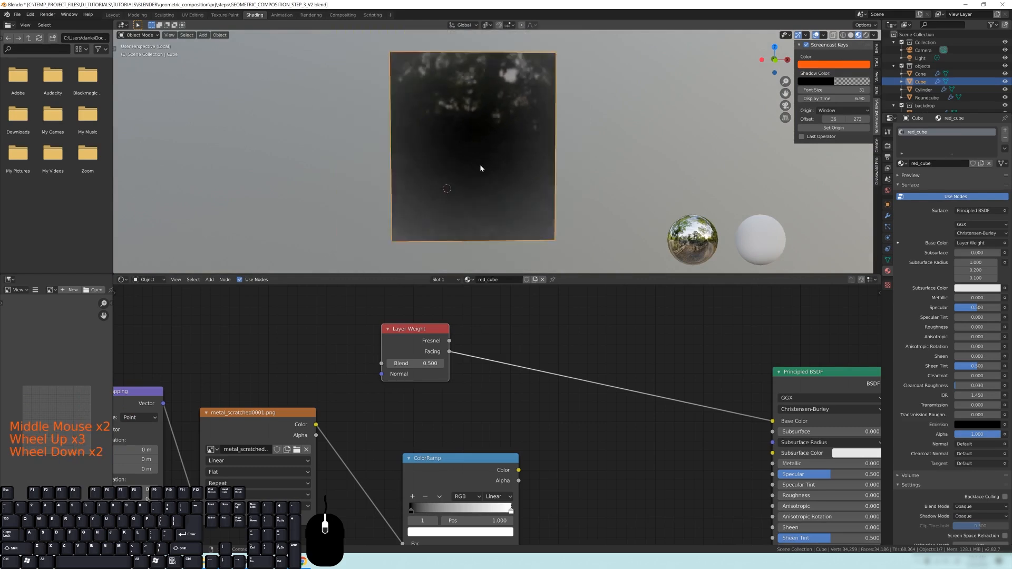
{"action": "scroll", "coordinate": [483, 151], "scroll_direction": "up", "scroll_amount": 2}
{"action": "middle_click_drag", "start_coordinate": [465, 153], "coordinate": [534, 113]}
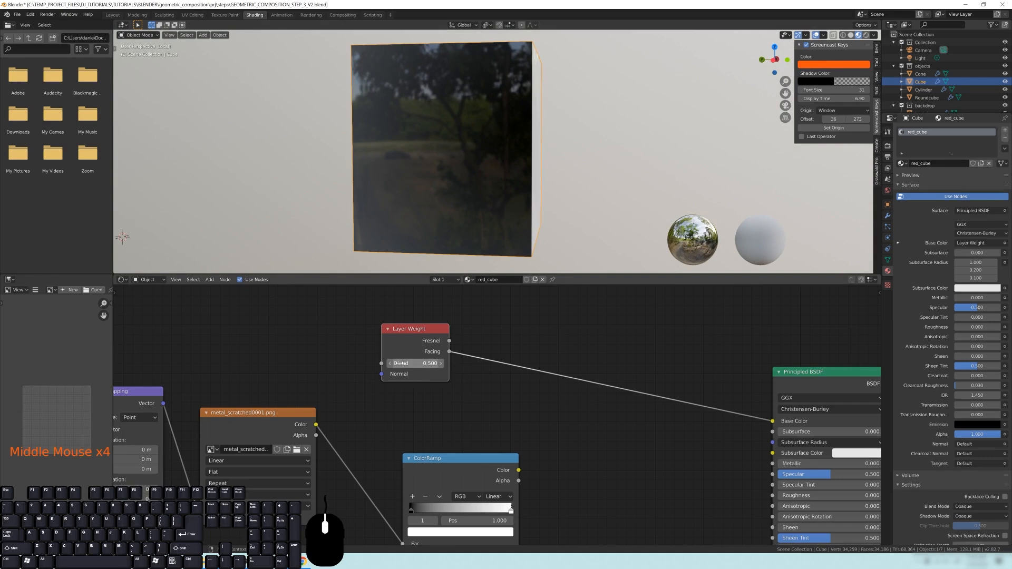
- Set the Layer Weight's Blend to 0.900, shift the node up slightly and check the falloff on the cube from several angles
{"action": "left_click", "coordinate": [441, 363]}
{"action": "left_click", "coordinate": [441, 364]}
{"action": "left_click", "coordinate": [441, 364]}
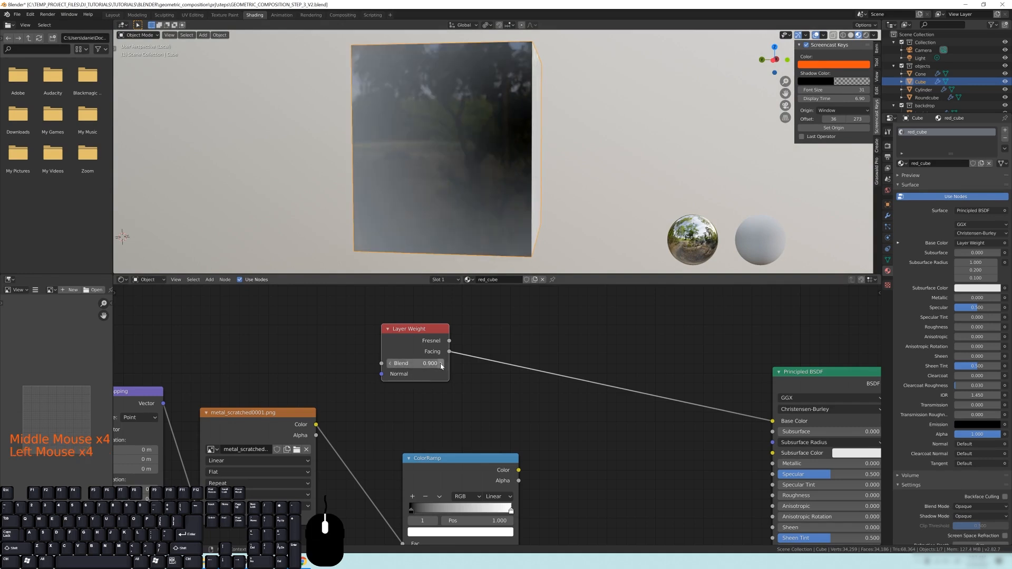
{"action": "mouse_move", "coordinate": [539, 131]}
{"action": "middle_mouse_down"}
{"action": "mouse_move", "coordinate": [484, 132]}
{"action": "mouse_move", "coordinate": [478, 165]}
{"action": "mouse_move", "coordinate": [517, 164]}
{"action": "mouse_move", "coordinate": [537, 148]}
{"action": "middle_mouse_up"}
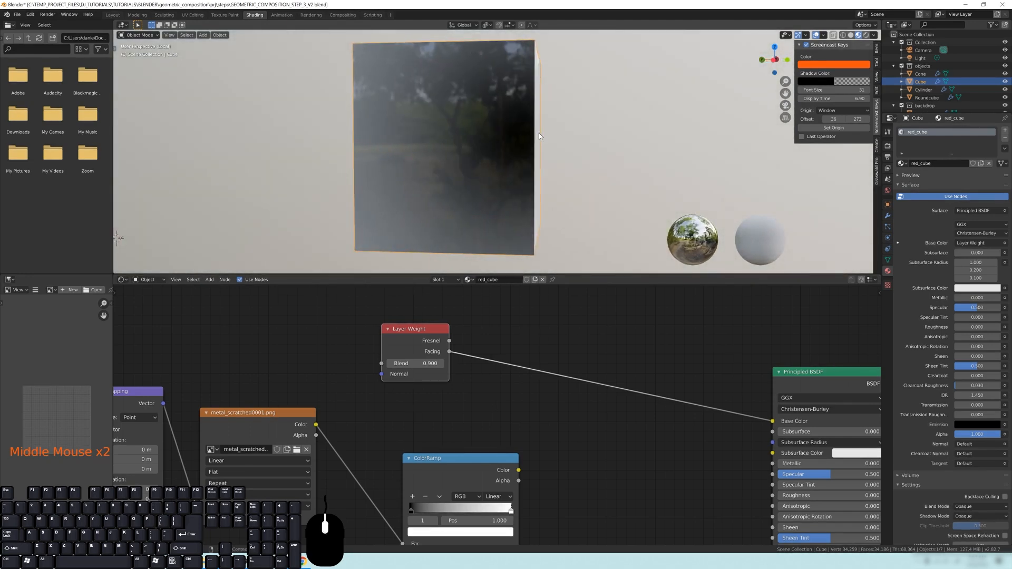
{"action": "middle_click_drag", "start_coordinate": [539, 136], "coordinate": [452, 140]}
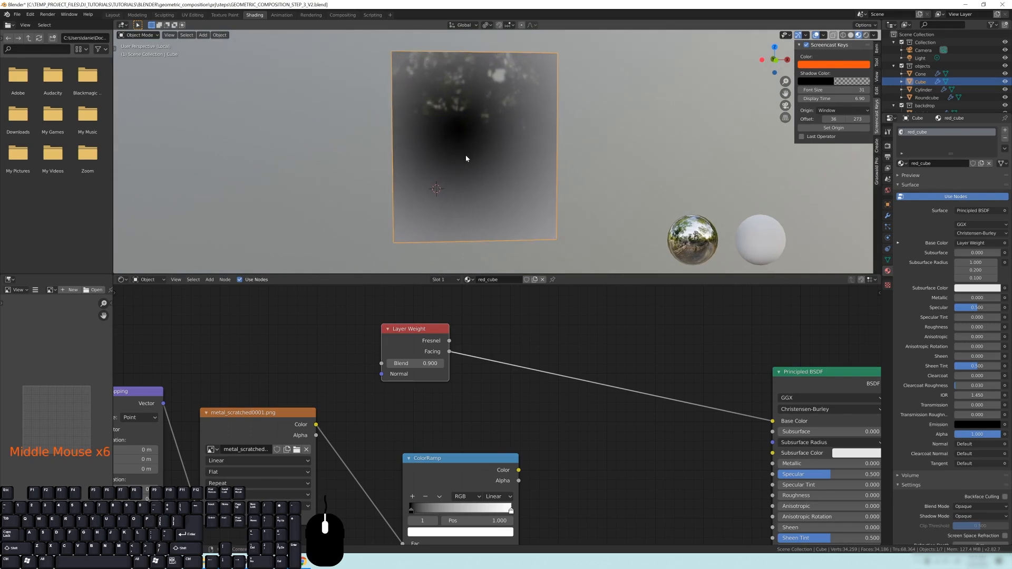
{"action": "mouse_move", "coordinate": [406, 330]}
{"action": "left_mouse_down"}
{"action": "mouse_move", "coordinate": [438, 329]}
{"action": "mouse_move", "coordinate": [414, 317]}
{"action": "left_mouse_up"}
{"action": "middle_click_drag", "start_coordinate": [451, 166], "coordinate": [548, 119]}
{"action": "scroll", "coordinate": [557, 151], "scroll_direction": "up", "scroll_amount": 2}
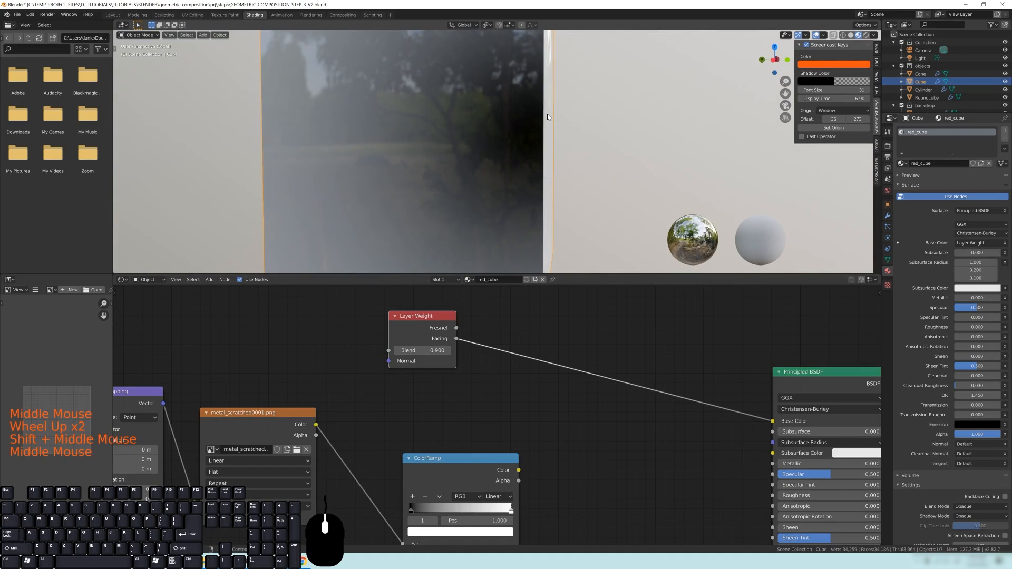
{"action": "middle_click_drag", "start_coordinate": [437, 148], "coordinate": [428, 177]}
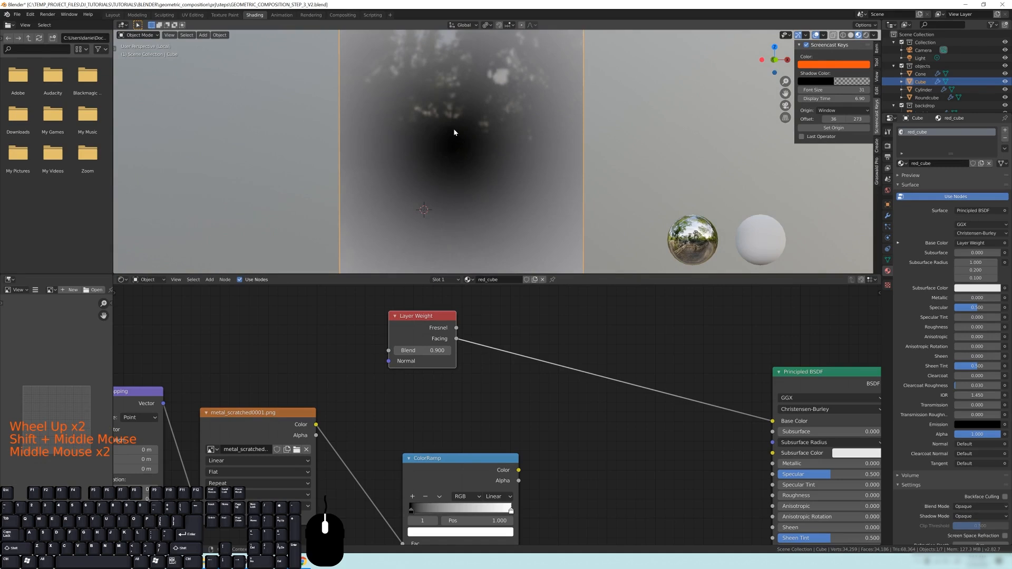
- Connect the ColorRamp's Color output to both the Base Color and Roughness inputs to preview the scratches on the cube
{"action": "middle_click_drag", "start_coordinate": [666, 386], "coordinate": [566, 309]}
{"action": "left_click_drag", "start_coordinate": [418, 392], "coordinate": [672, 343]}
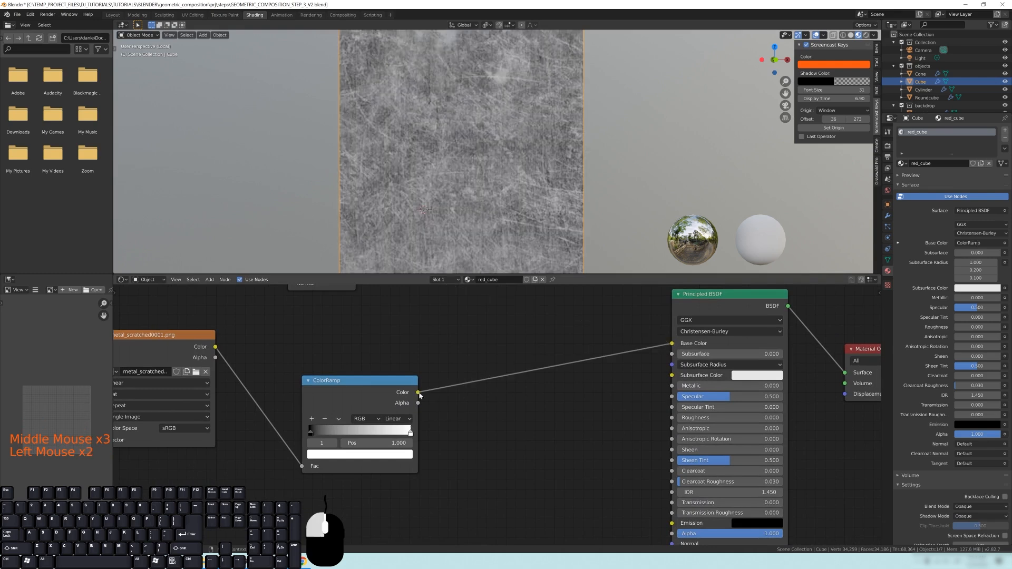
{"action": "left_click_drag", "start_coordinate": [667, 431], "coordinate": [671, 418]}
{"action": "middle_click_drag", "start_coordinate": [532, 237], "coordinate": [482, 109]}
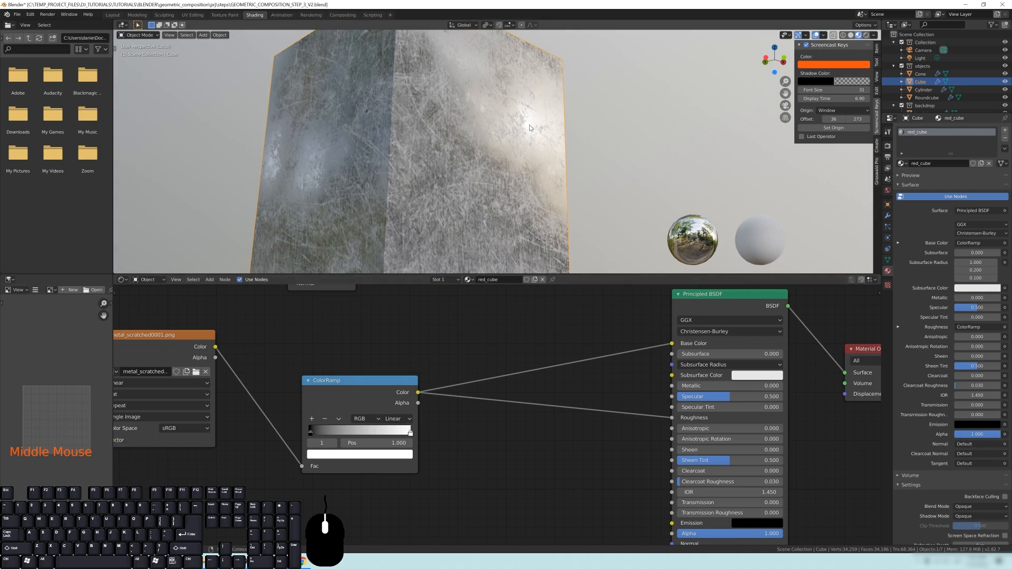
{"action": "middle_click_drag", "start_coordinate": [531, 128], "coordinate": [527, 135]}
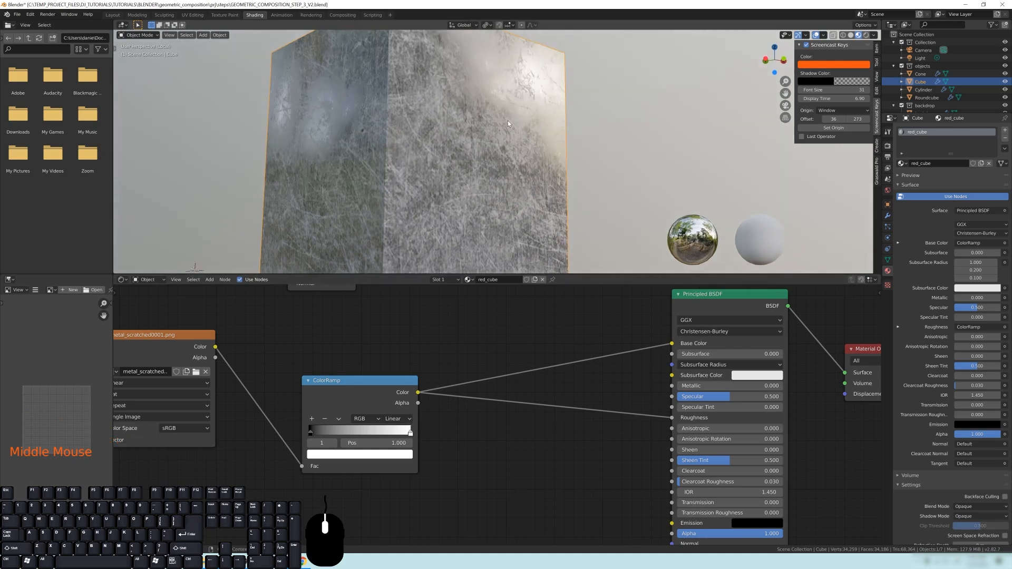
- Reconnect the Layer Weight's Facing output to Base Color and unlink the ColorRamp from Roughness to preview only the facing falloff
{"action": "middle_click_drag", "start_coordinate": [534, 311], "coordinate": [528, 360]}
{"action": "left_click_drag", "start_coordinate": [349, 310], "coordinate": [665, 391]}
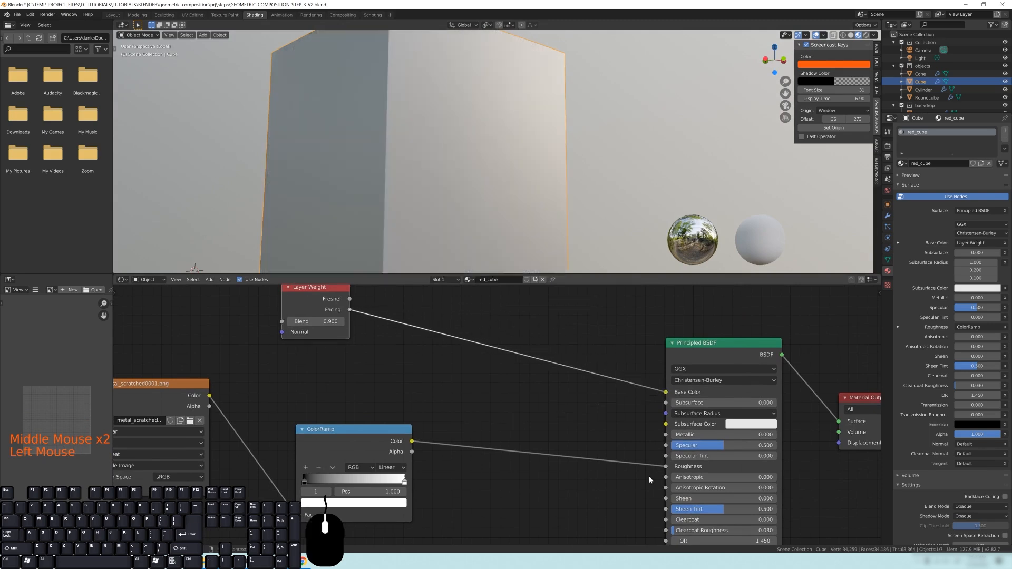
{"action": "left_click_drag", "start_coordinate": [665, 466], "coordinate": [632, 432]}
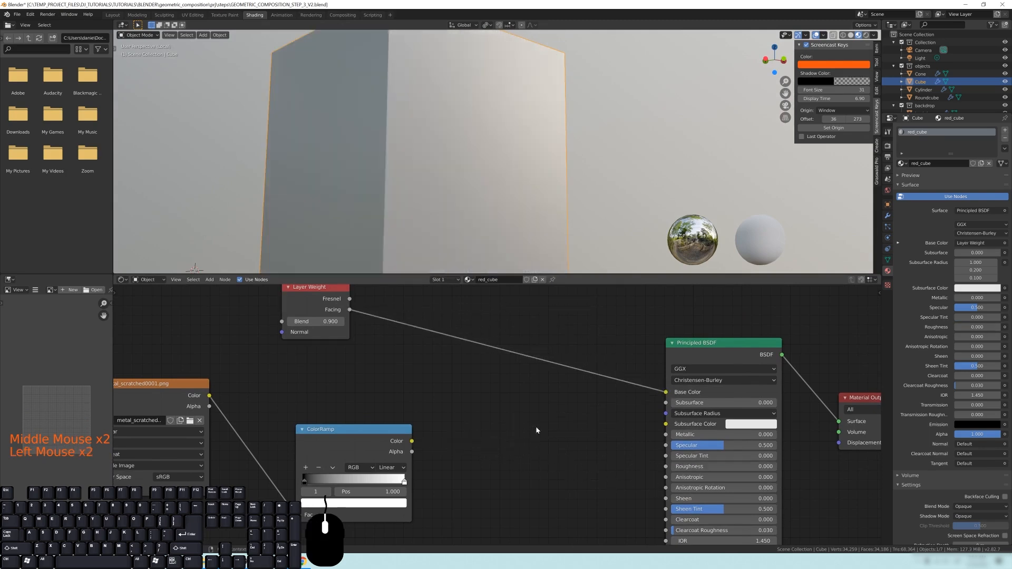
{"action": "left_click_drag", "start_coordinate": [322, 294], "coordinate": [344, 318]}
{"action": "middle_click_drag", "start_coordinate": [482, 201], "coordinate": [416, 187]}
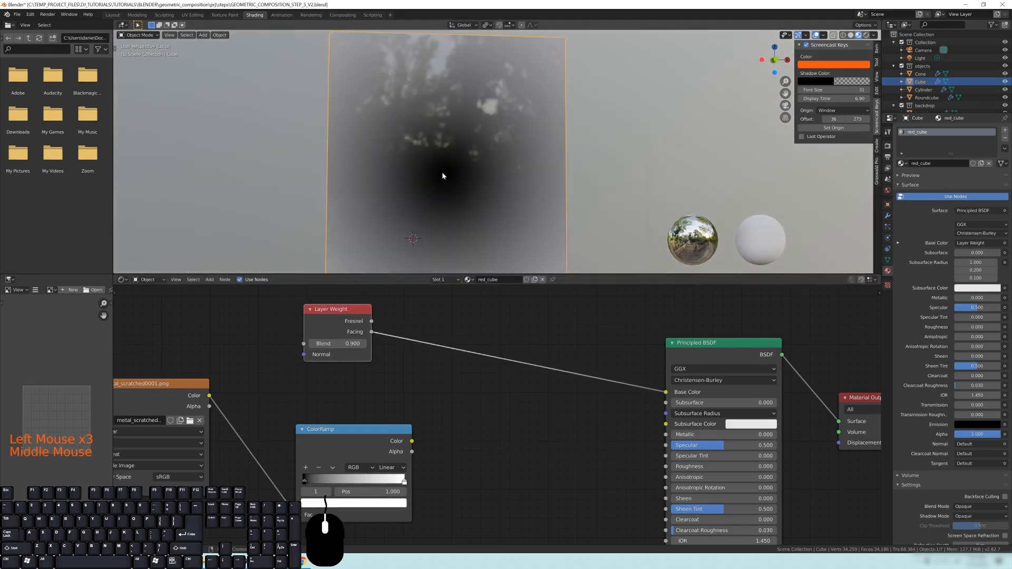
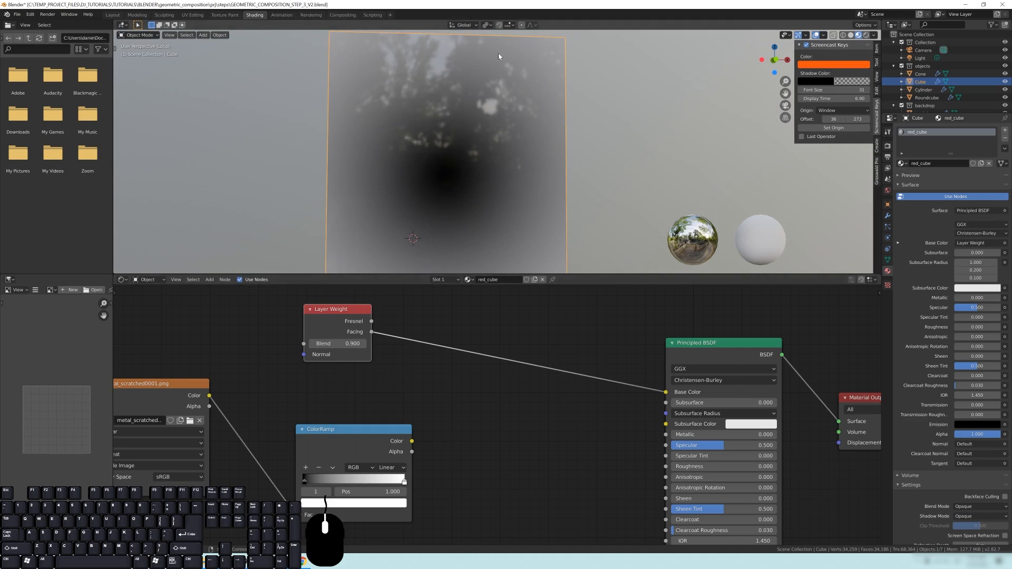
- Move the Layer Weight's Facing link from Base Color to the Roughness input and check the red cube's reflections
{"action": "left_click_drag", "start_coordinate": [666, 392], "coordinate": [531, 378]}
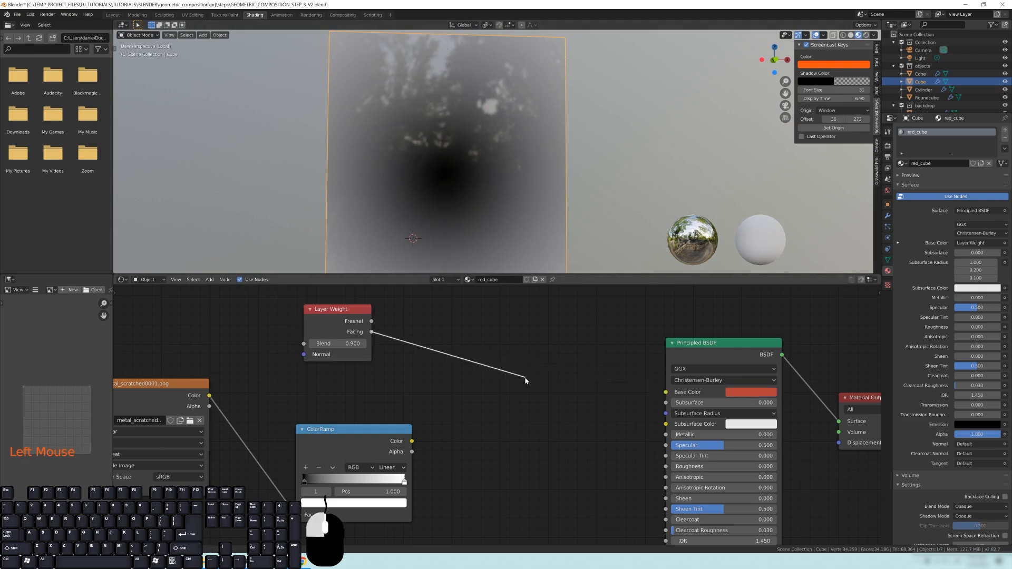
{"action": "left_click_drag", "start_coordinate": [532, 424], "coordinate": [643, 456]}
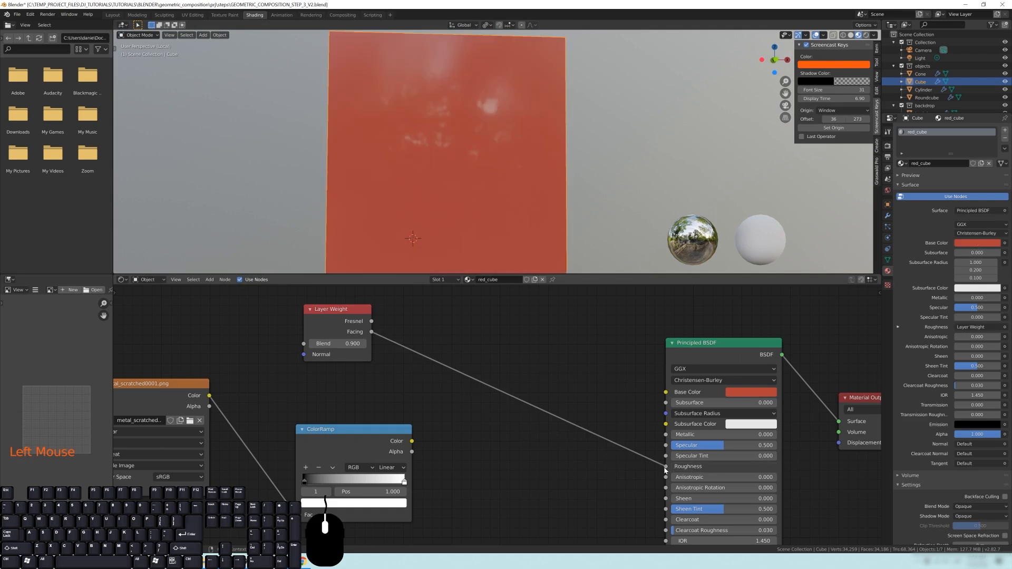
{"action": "middle_click_drag", "start_coordinate": [386, 165], "coordinate": [468, 102]}
{"action": "middle_click_drag", "start_coordinate": [446, 137], "coordinate": [498, 139]}
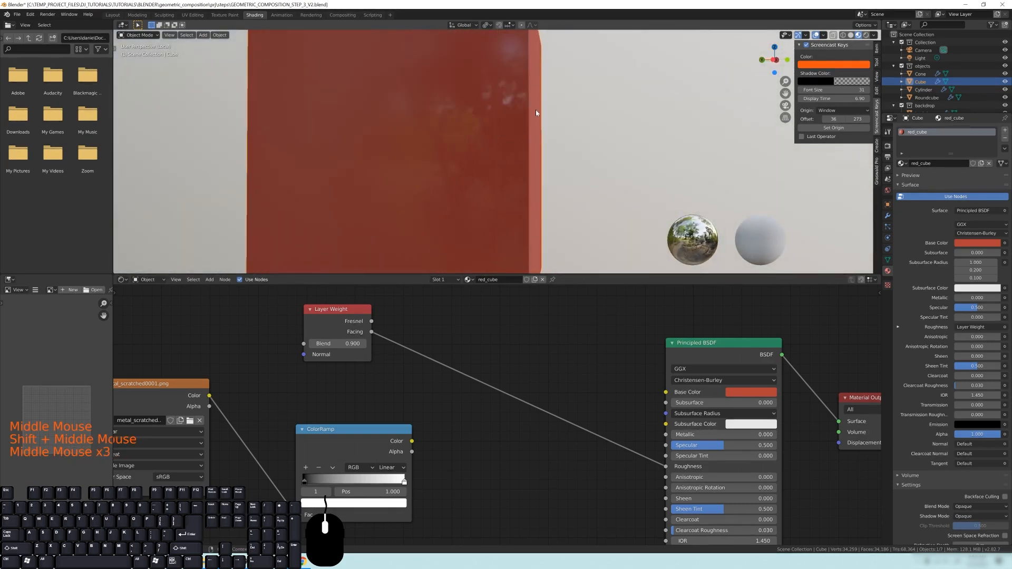
{"action": "middle_click_drag", "start_coordinate": [537, 137], "coordinate": [519, 167]}
{"action": "middle_click_drag", "start_coordinate": [536, 126], "coordinate": [536, 103]}
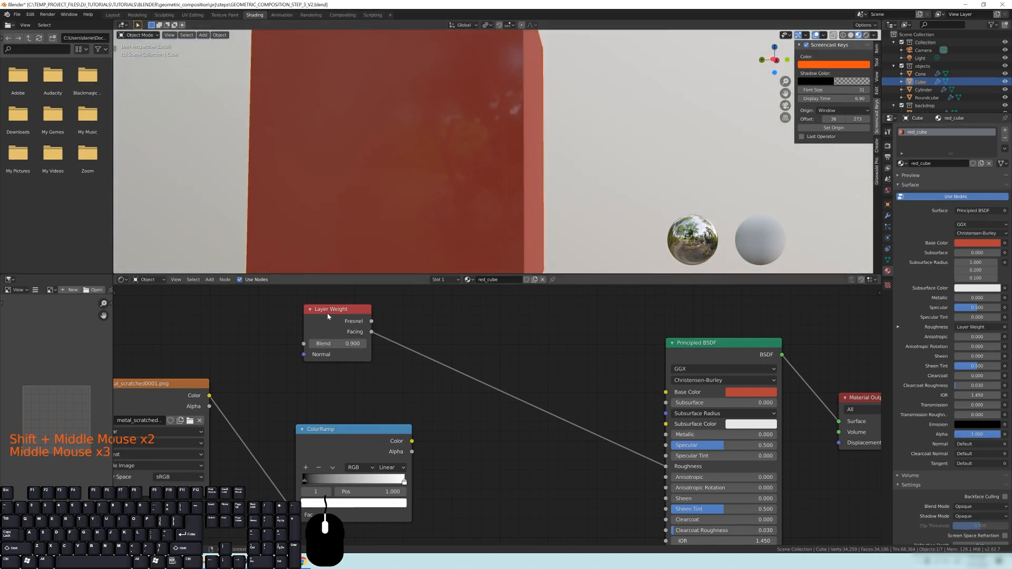
- Add an Invert node through the node search and insert it on the link between the Layer Weight's Facing output and Roughness
{"action": "left_click_drag", "start_coordinate": [328, 315], "coordinate": [318, 315]}
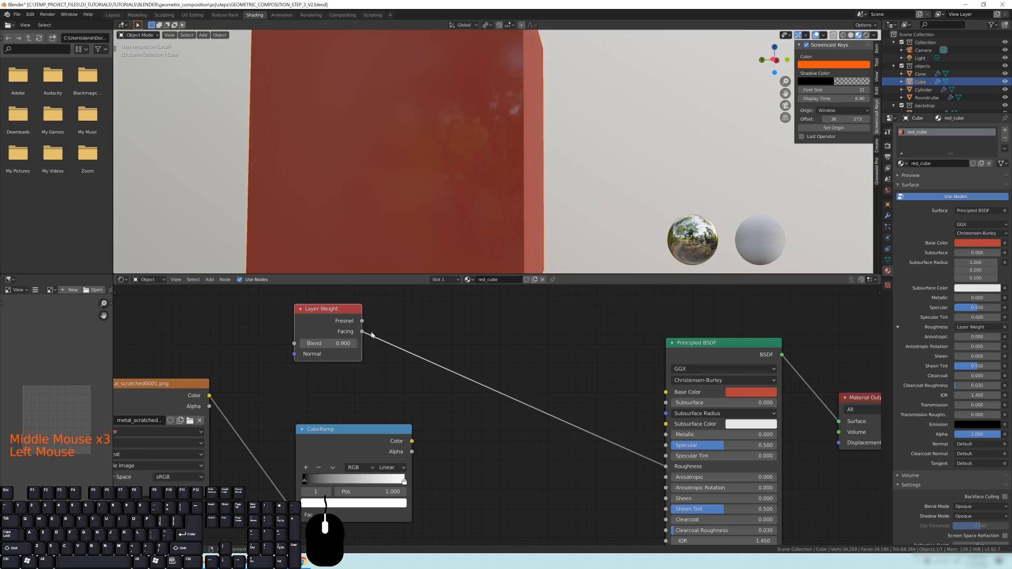
{"action": "key", "text": "shift+a"}
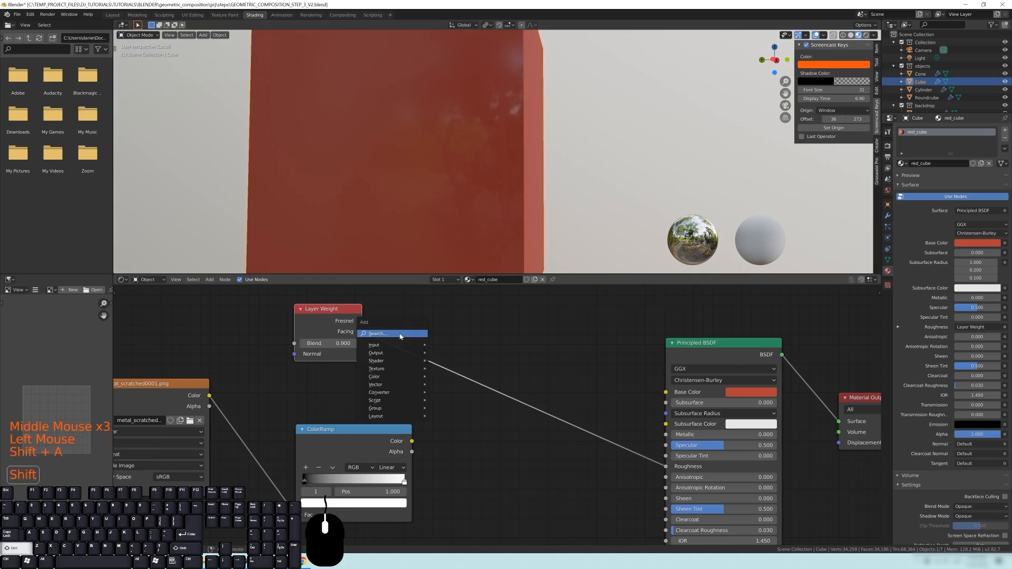
{"action": "left_click", "coordinate": [399, 333]}
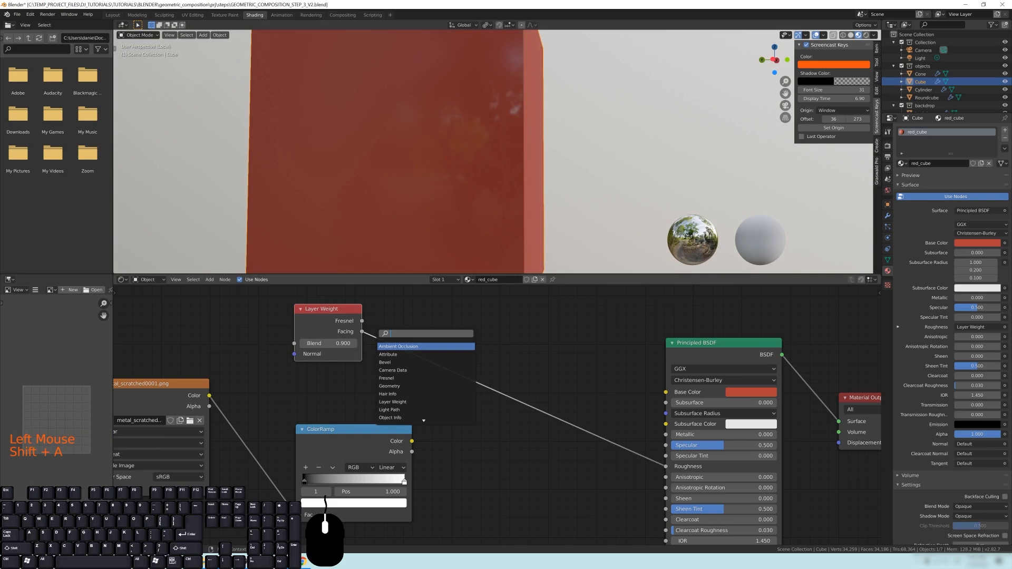
{"action": "type", "text": "inve"}
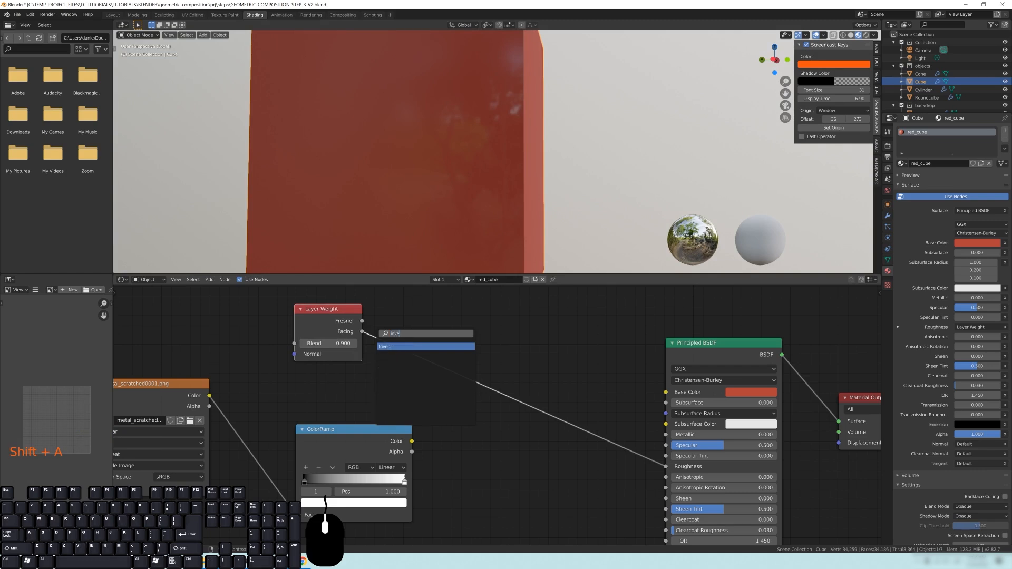
{"action": "key", "text": "Return"}
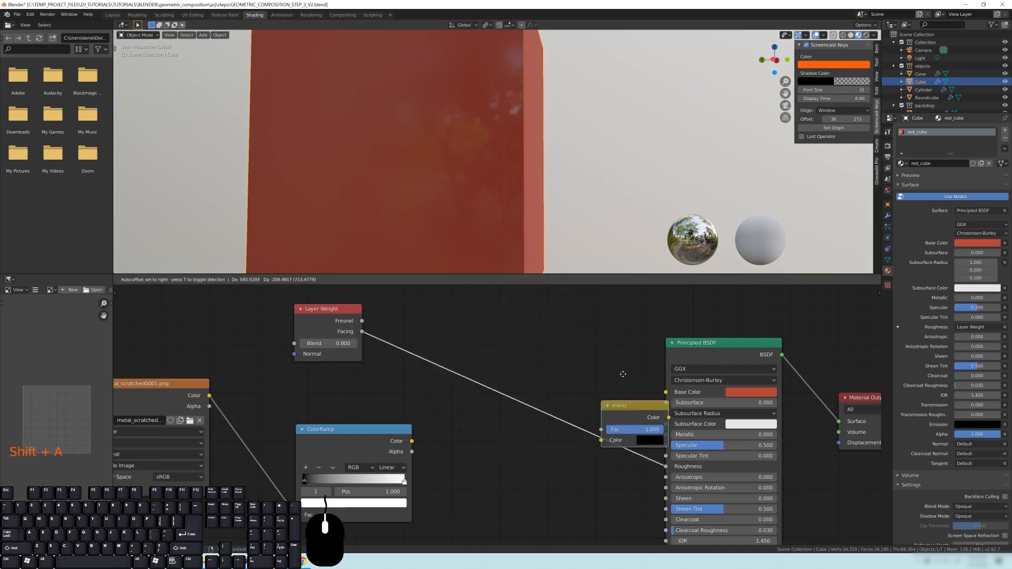
{"action": "left_click", "coordinate": [477, 446]}
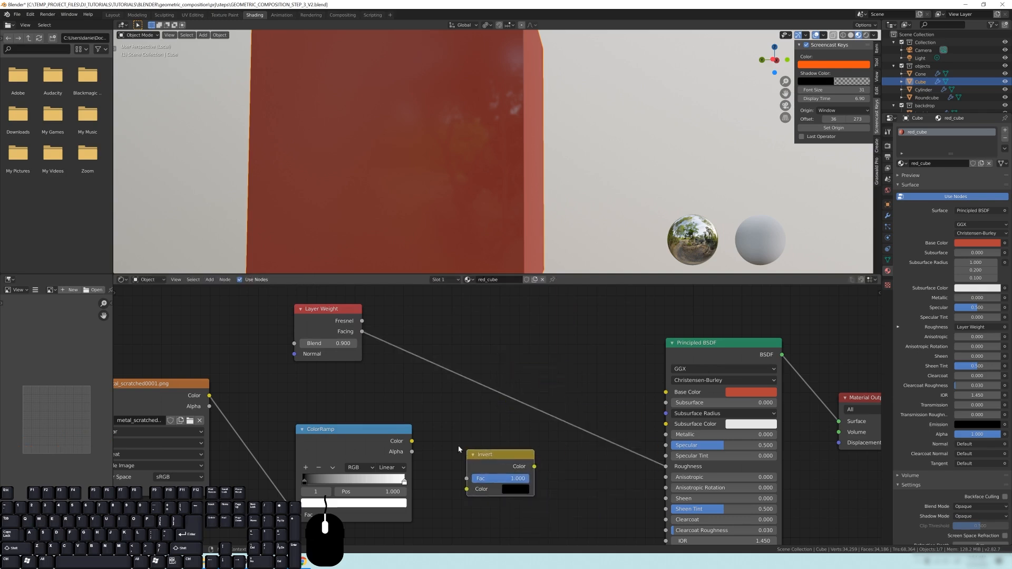
{"action": "left_click_drag", "start_coordinate": [486, 460], "coordinate": [461, 361]}
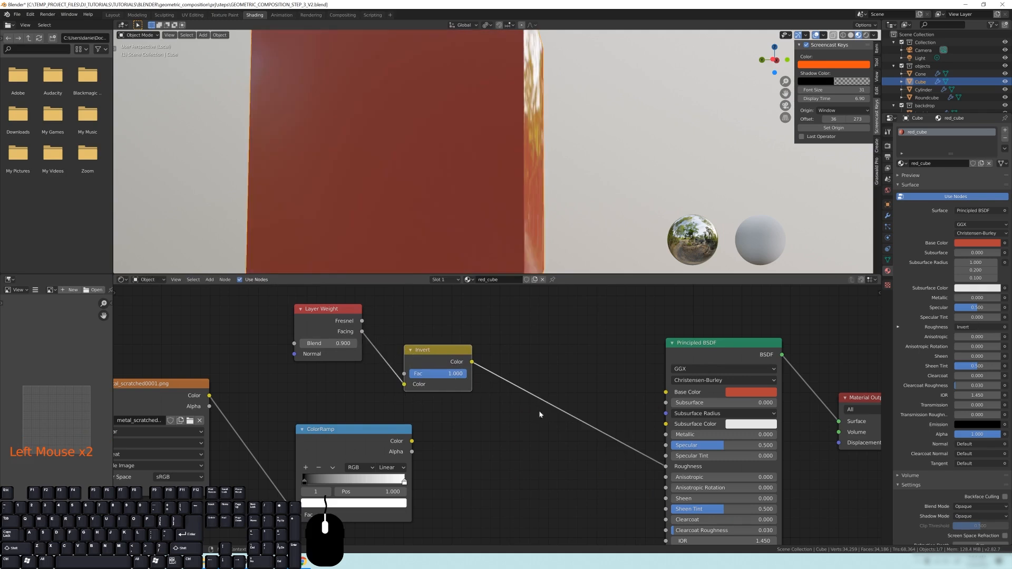
{"action": "left_click_drag", "start_coordinate": [444, 356], "coordinate": [448, 358]}
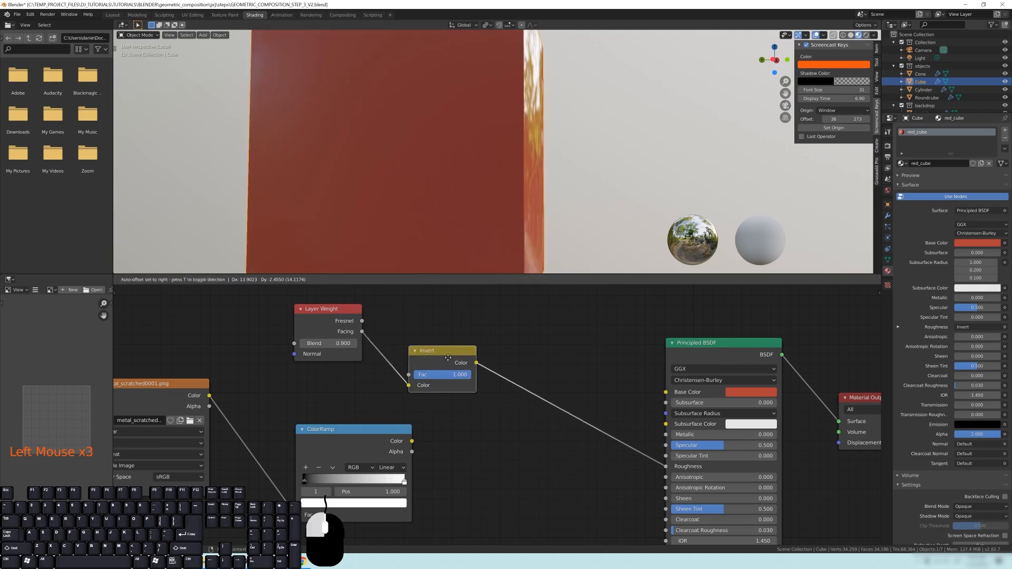
{"action": "middle_click_drag", "start_coordinate": [544, 178], "coordinate": [503, 185]}
{"action": "scroll", "coordinate": [489, 179], "scroll_direction": "down", "scroll_amount": 4}
{"action": "scroll", "coordinate": [475, 205], "scroll_direction": "up", "scroll_amount": 2}
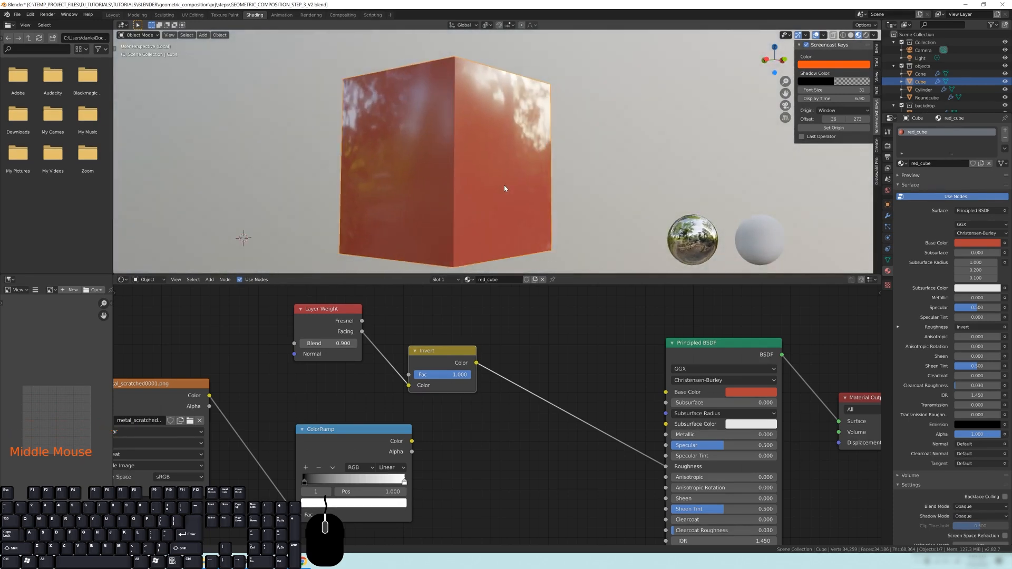
- Connect the ColorRamp's Color output to Roughness in place of the Invert node, tidy both nodes' positions and check the scratched reflections
{"action": "left_click_drag", "start_coordinate": [388, 450], "coordinate": [357, 447]}
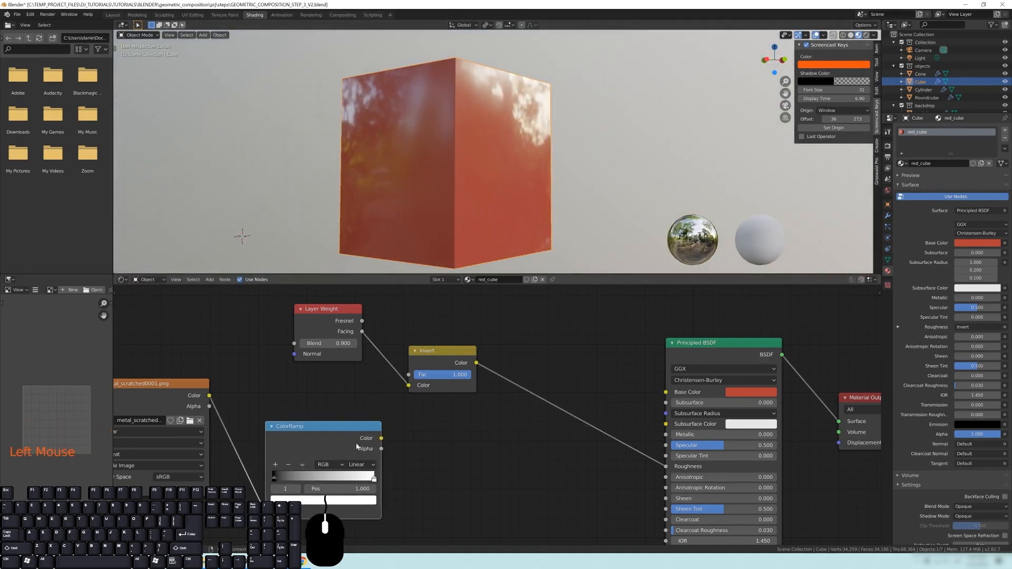
{"action": "left_click_drag", "start_coordinate": [609, 469], "coordinate": [665, 466]}
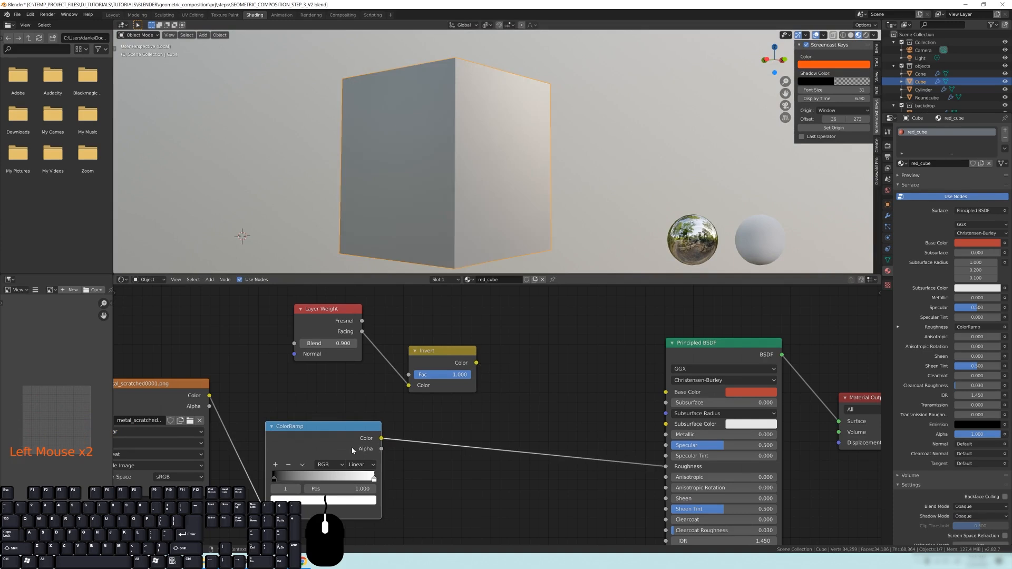
{"action": "left_click_drag", "start_coordinate": [438, 358], "coordinate": [426, 360]}
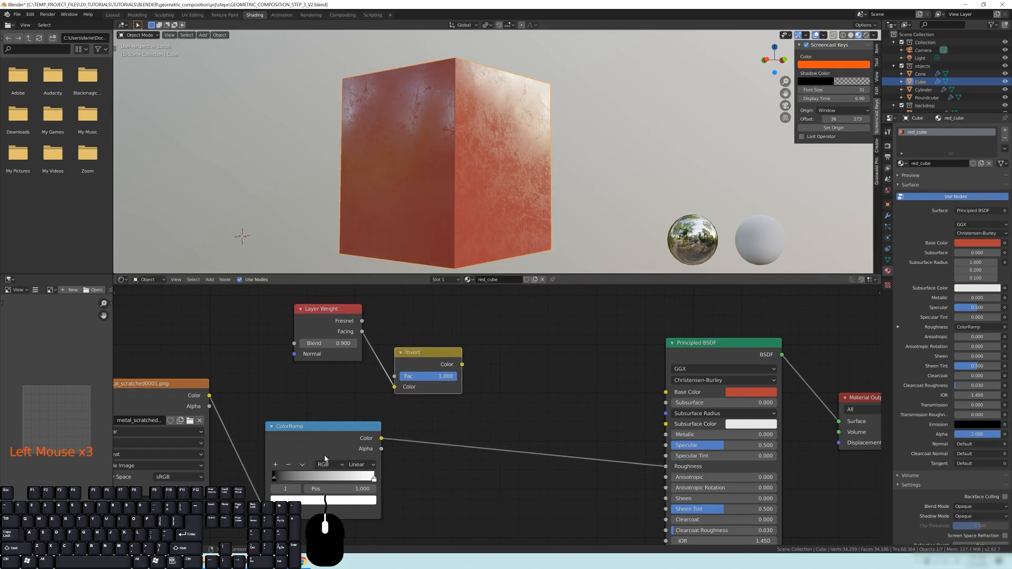
{"action": "mouse_move", "coordinate": [529, 123]}
{"action": "middle_mouse_down"}
{"action": "mouse_move", "coordinate": [557, 119]}
{"action": "mouse_move", "coordinate": [518, 113]}
{"action": "middle_mouse_up"}
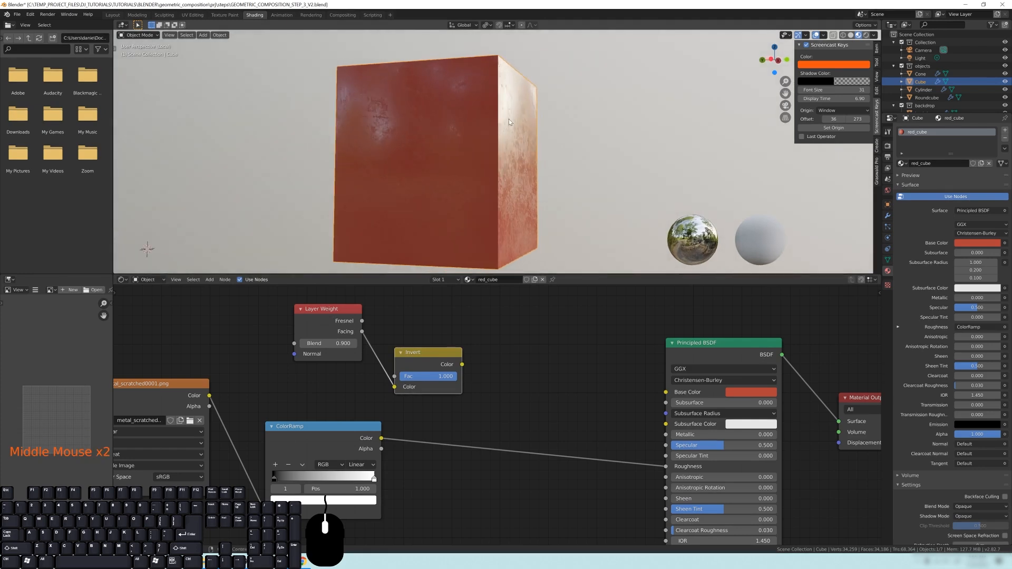
{"action": "mouse_move", "coordinate": [508, 119]}
{"action": "middle_mouse_down"}
{"action": "mouse_move", "coordinate": [516, 146]}
{"action": "mouse_move", "coordinate": [507, 128]}
{"action": "middle_mouse_up"}
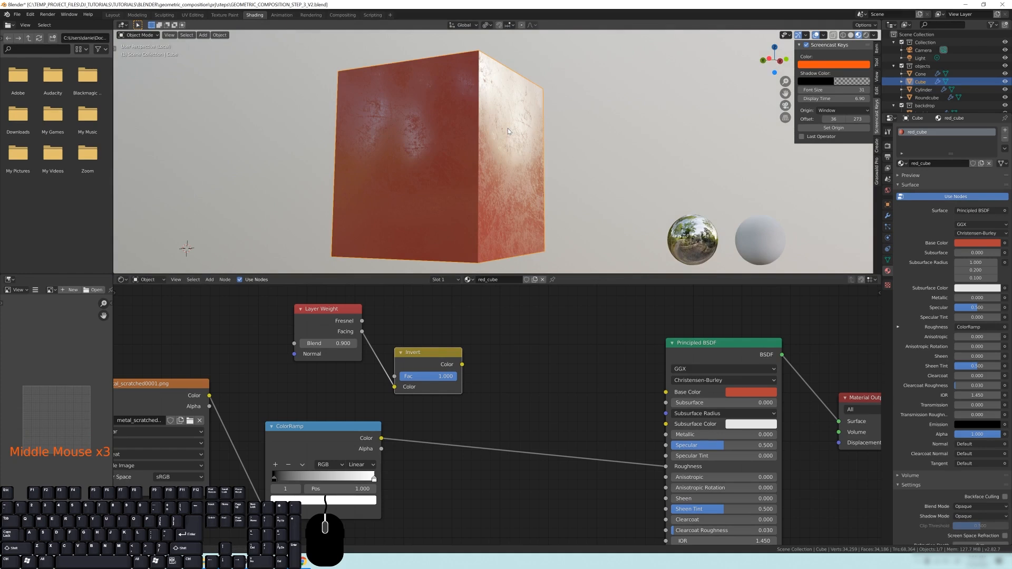
- Move the Layer Weight, Invert and ColorRamp nodes apart to make room between the image texture and the ColorRamp
{"action": "middle_click_drag", "start_coordinate": [444, 508], "coordinate": [514, 484]}
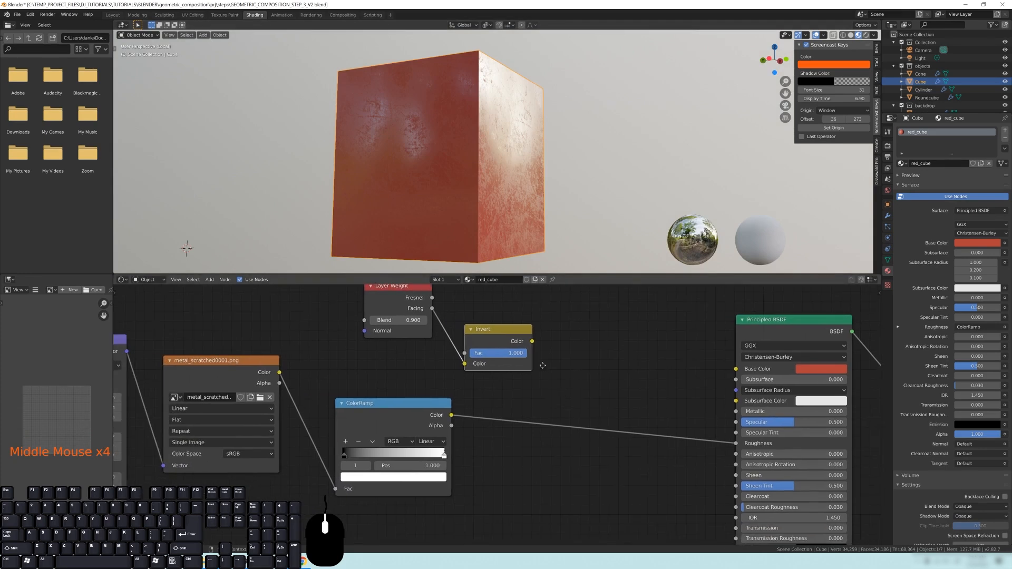
{"action": "middle_click_drag", "start_coordinate": [500, 346], "coordinate": [524, 413]}
{"action": "left_click_drag", "start_coordinate": [506, 397], "coordinate": [501, 399]}
{"action": "left_click_drag", "start_coordinate": [404, 353], "coordinate": [362, 349]}
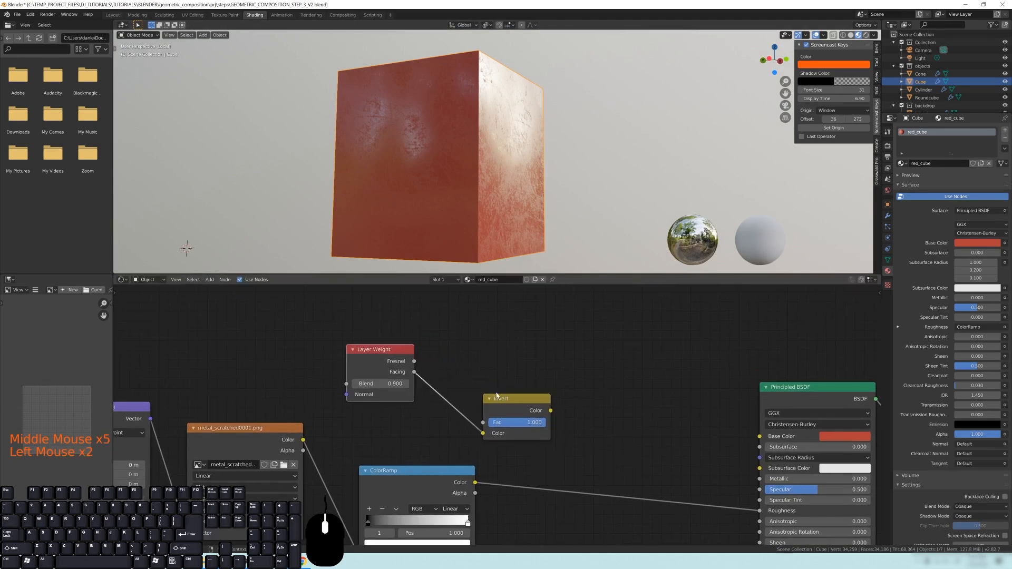
{"action": "left_click_drag", "start_coordinate": [496, 394], "coordinate": [452, 385]}
{"action": "left_click_drag", "start_coordinate": [380, 474], "coordinate": [620, 451]}
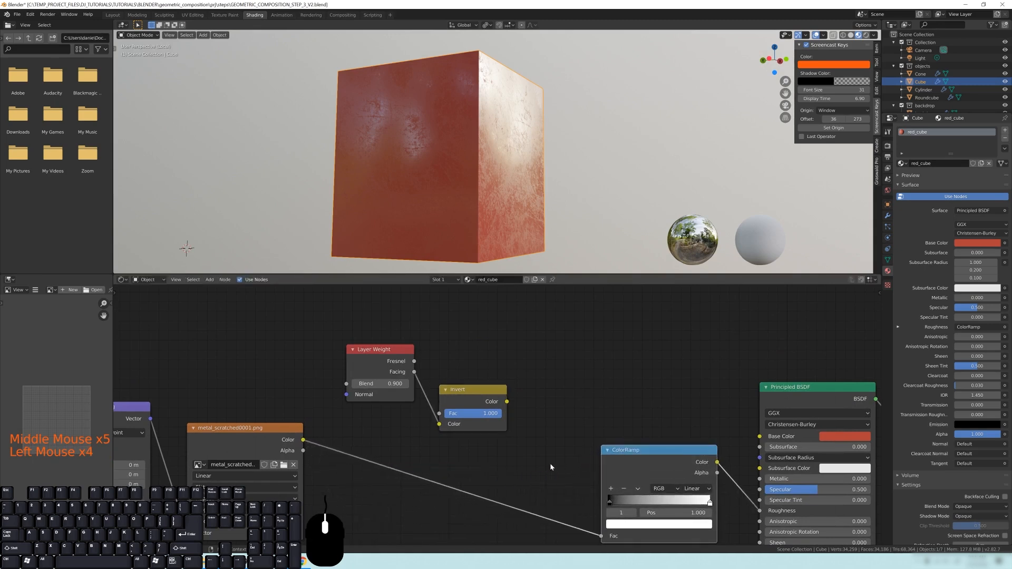
- Add a MixRGB node and insert it on the link between the metal_scratched0001.png Color output and the ColorRamp's Fac
{"action": "middle_click_drag", "start_coordinate": [554, 464], "coordinate": [611, 437]}
{"action": "key", "text": "shift+a"}
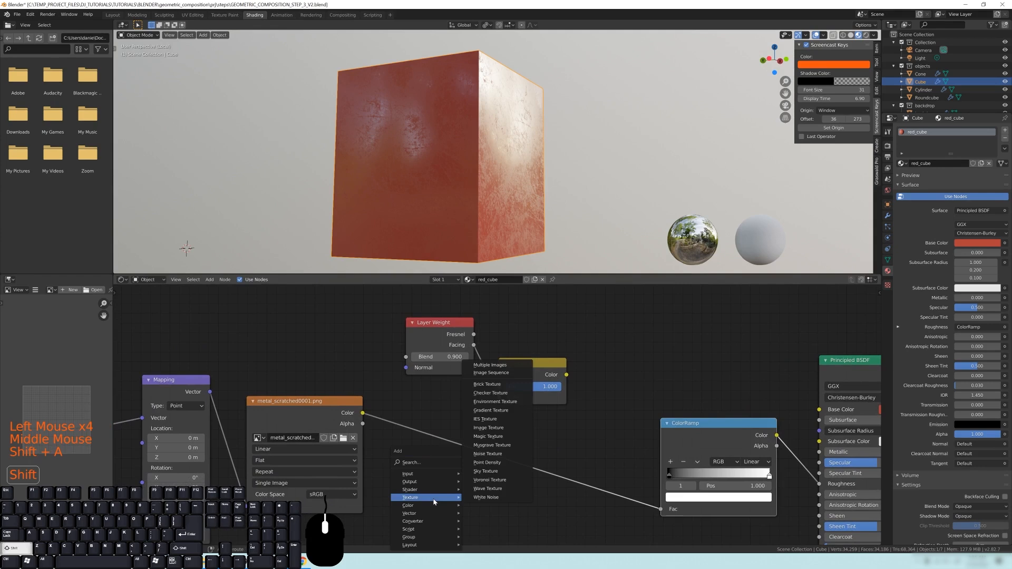
{"action": "mouse_move", "coordinate": [413, 509]}
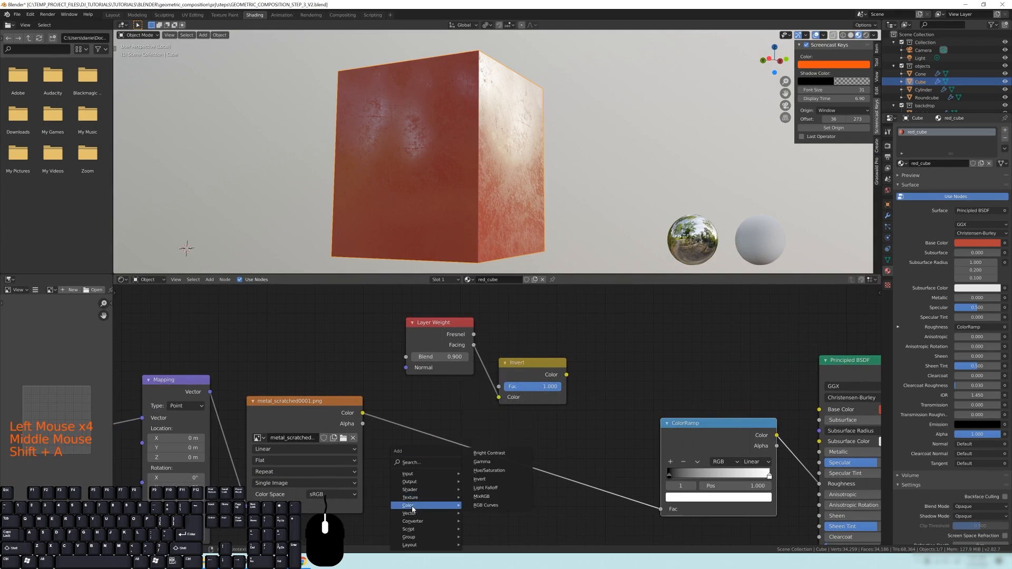
{"action": "left_click", "coordinate": [481, 496]}
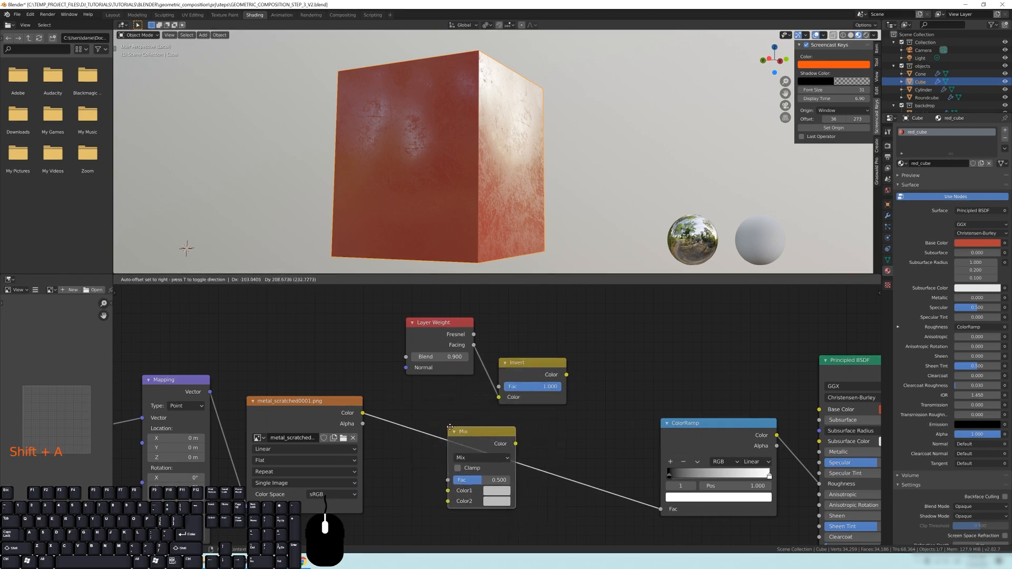
{"action": "left_click", "coordinate": [470, 419]}
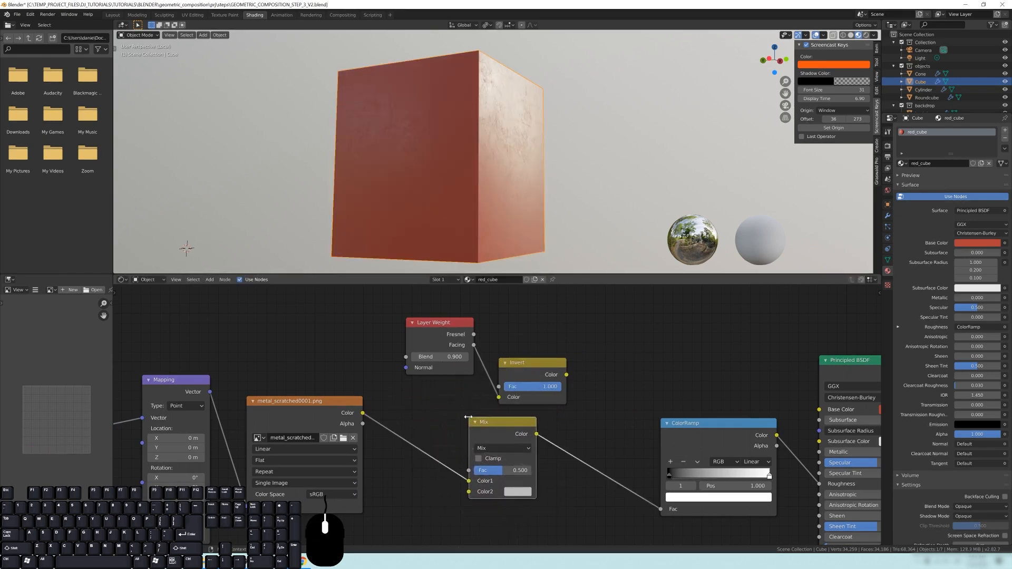
- Move the Layer Weight and Invert nodes back above the image texture node, clear of the Mix node
{"action": "mouse_move", "coordinate": [593, 467]}
{"action": "middle_mouse_down"}
{"action": "mouse_move", "coordinate": [601, 413]}
{"action": "mouse_move", "coordinate": [599, 457]}
{"action": "middle_mouse_up"}
{"action": "scroll", "coordinate": [588, 422], "scroll_direction": "up", "scroll_amount": 2}
{"action": "left_click_drag", "start_coordinate": [529, 391], "coordinate": [563, 389]}
{"action": "middle_click_drag", "start_coordinate": [563, 390], "coordinate": [553, 447]}
{"action": "left_click_drag", "start_coordinate": [472, 337], "coordinate": [344, 311]}
{"action": "left_click_drag", "start_coordinate": [551, 376], "coordinate": [419, 360]}
{"action": "left_click_drag", "start_coordinate": [323, 313], "coordinate": [300, 324]}
{"action": "left_click_drag", "start_coordinate": [422, 360], "coordinate": [407, 348]}
- Connect the Invert node's Color output to the Mix node's Color2 input
{"action": "middle_click_drag", "start_coordinate": [549, 429], "coordinate": [482, 356]}
{"action": "left_click_drag", "start_coordinate": [423, 319], "coordinate": [497, 319]}
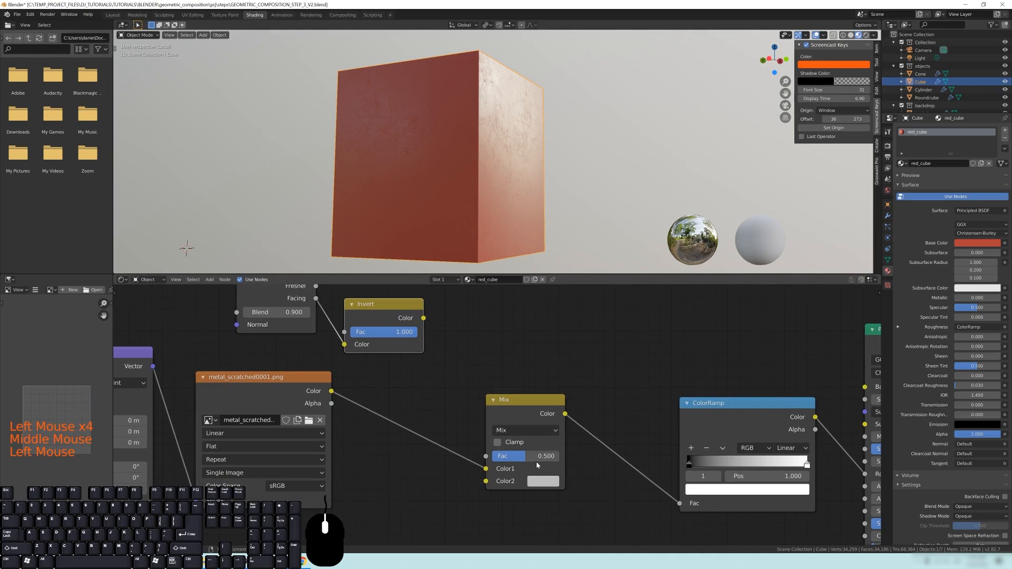
{"action": "left_click_drag", "start_coordinate": [424, 319], "coordinate": [441, 314]}
{"action": "middle_click_drag", "start_coordinate": [442, 315], "coordinate": [454, 349]}
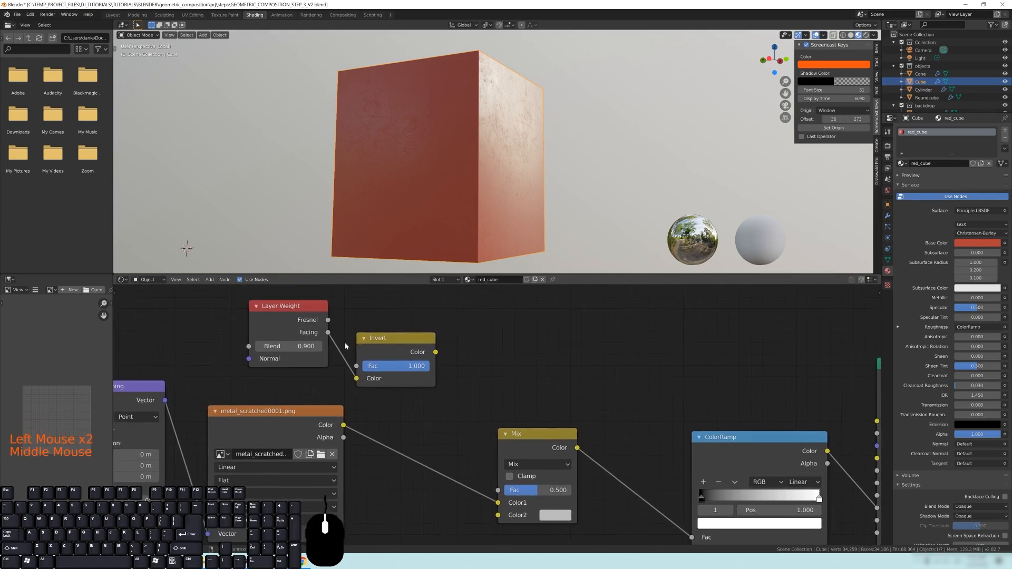
{"action": "left_click_drag", "start_coordinate": [437, 353], "coordinate": [471, 355]}
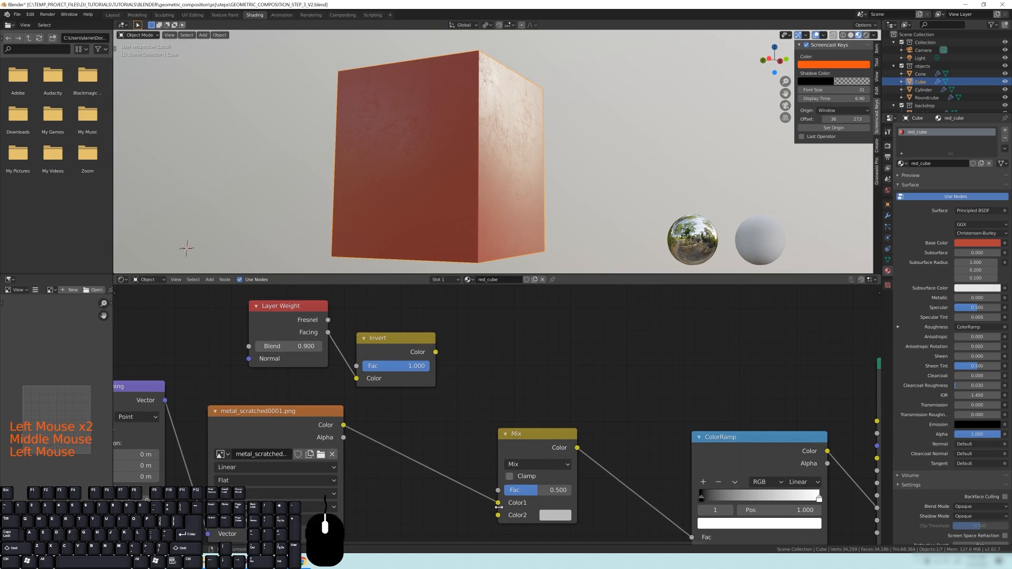
{"action": "middle_click_drag", "start_coordinate": [503, 518], "coordinate": [514, 463]}
{"action": "middle_click_drag", "start_coordinate": [306, 364], "coordinate": [343, 392]}
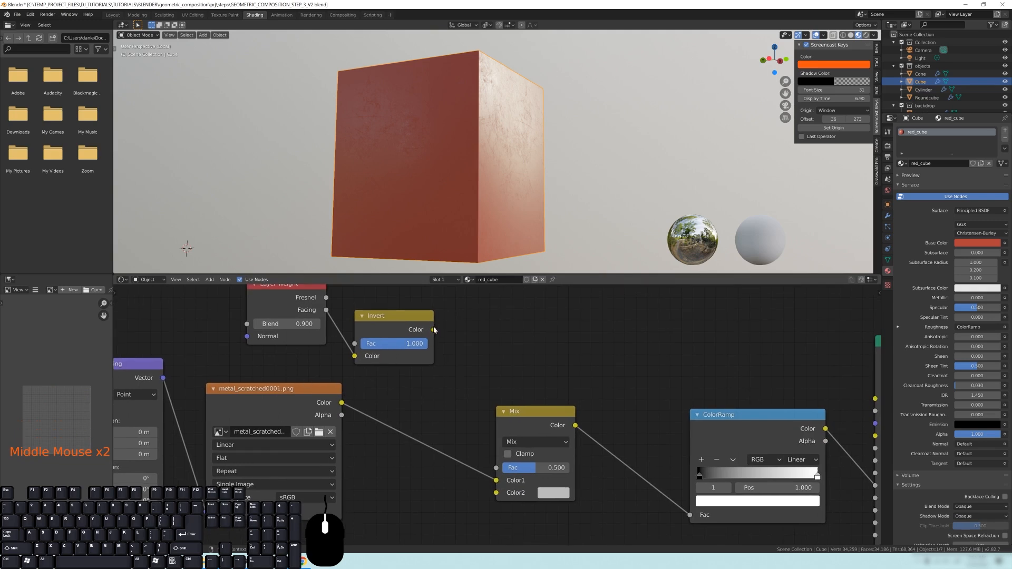
{"action": "left_click_drag", "start_coordinate": [434, 330], "coordinate": [443, 329]}
{"action": "left_click_drag", "start_coordinate": [519, 302], "coordinate": [497, 493]}
- Preview the Mix node's Color output through Base Color, unlinking the ColorRamp from Roughness and moving the ColorRamp down
{"action": "middle_click_drag", "start_coordinate": [539, 409], "coordinate": [441, 427]}
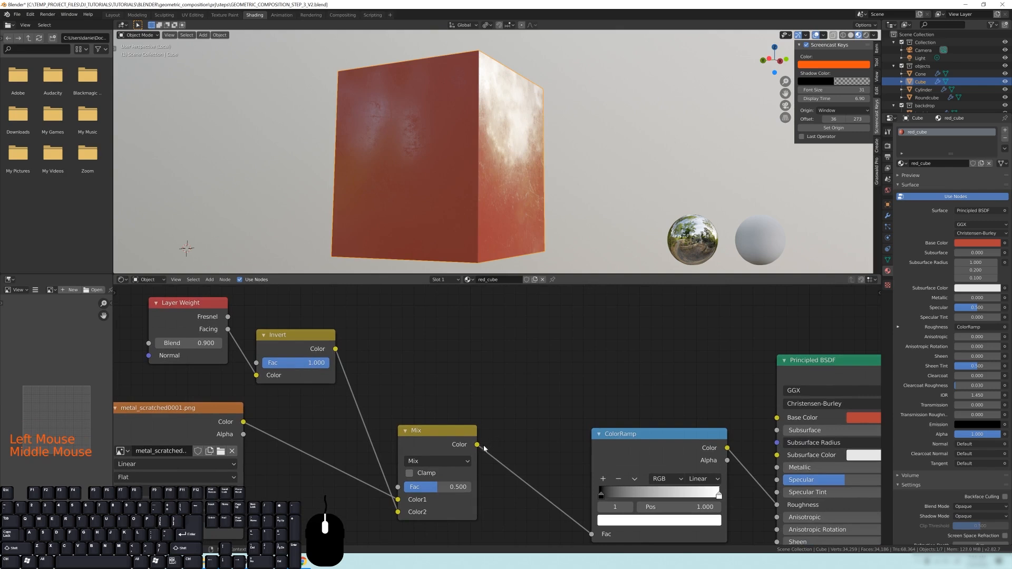
{"action": "mouse_move", "coordinate": [477, 445]}
{"action": "left_mouse_down"}
{"action": "mouse_move", "coordinate": [697, 352]}
{"action": "mouse_move", "coordinate": [766, 379]}
{"action": "mouse_move", "coordinate": [777, 418]}
{"action": "left_mouse_up"}
{"action": "middle_click_drag", "start_coordinate": [727, 409], "coordinate": [722, 375]}
{"action": "left_click_drag", "start_coordinate": [770, 471], "coordinate": [752, 477]}
{"action": "left_click_drag", "start_coordinate": [685, 427], "coordinate": [674, 480]}
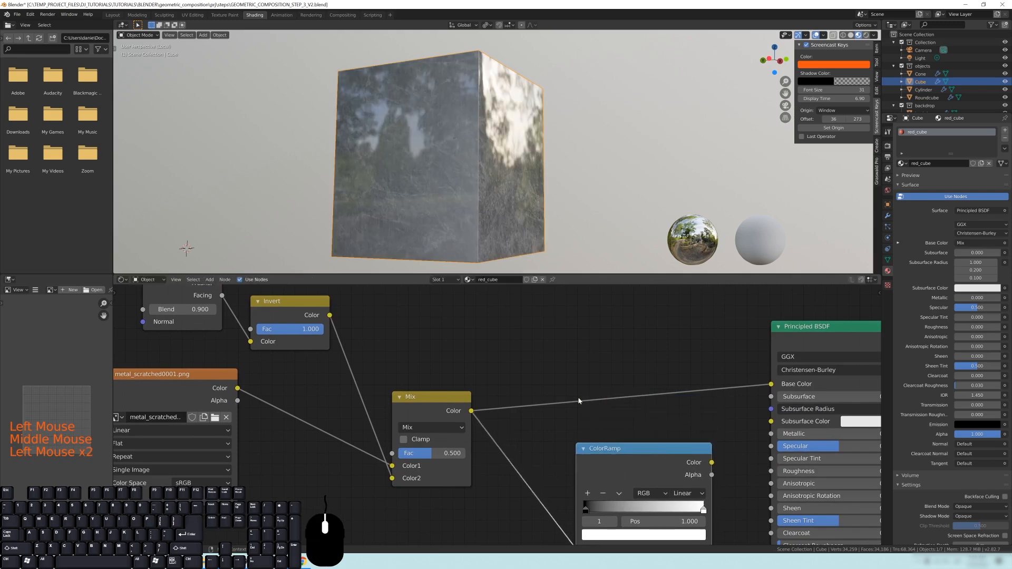
{"action": "middle_click_drag", "start_coordinate": [572, 402], "coordinate": [579, 403]}
{"action": "middle_click_drag", "start_coordinate": [501, 188], "coordinate": [484, 202]}
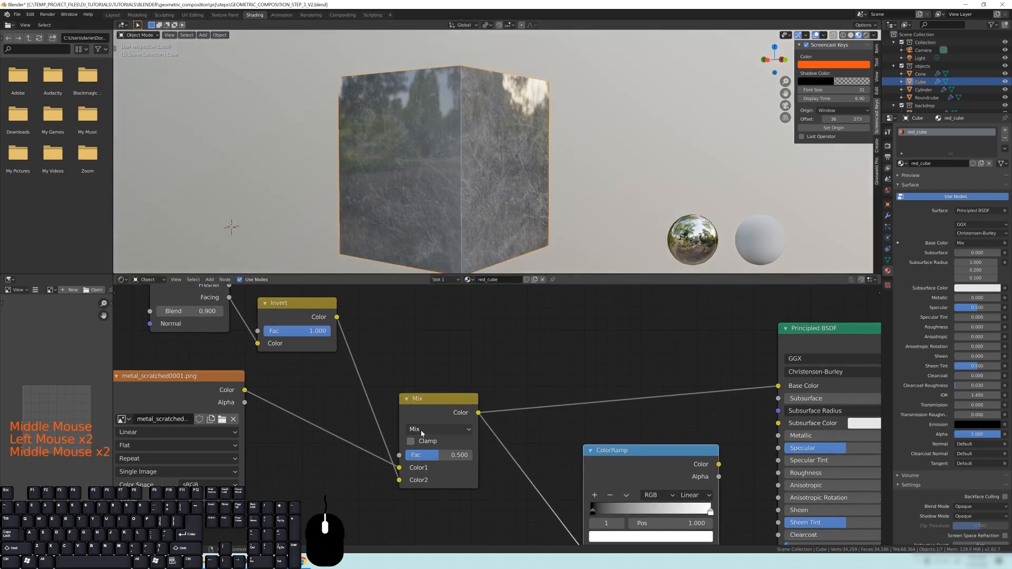
- Try the Mix node's Fac at 0.000 and 1.000 to compare the scratch texture with the facing falloff on the cube
{"action": "left_click_drag", "start_coordinate": [439, 457], "coordinate": [473, 457]}
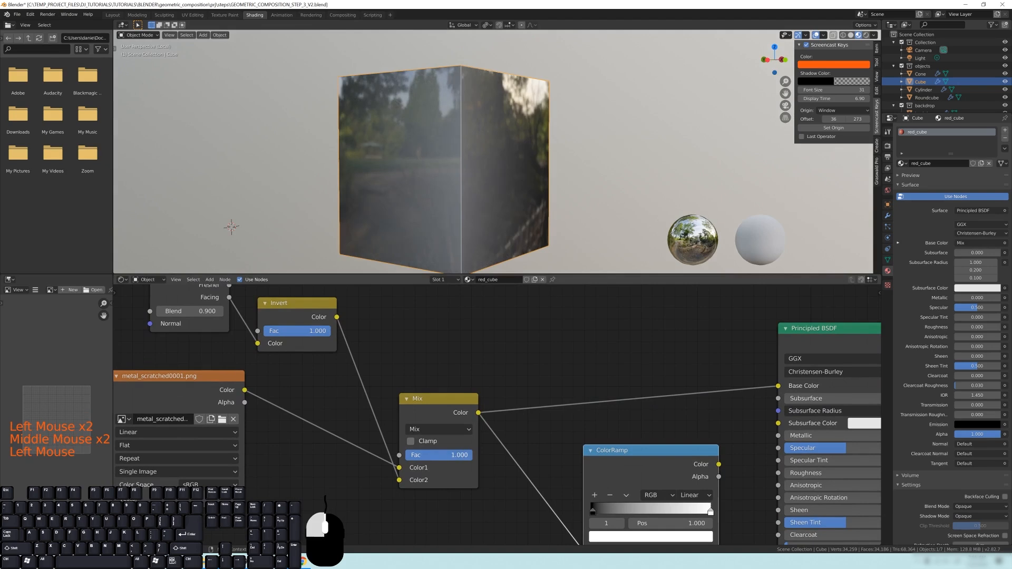
{"action": "mouse_move", "coordinate": [464, 176]}
{"action": "middle_mouse_down"}
{"action": "mouse_move", "coordinate": [481, 174]}
{"action": "mouse_move", "coordinate": [455, 175]}
{"action": "middle_mouse_up"}
{"action": "left_click_drag", "start_coordinate": [469, 459], "coordinate": [406, 457]}
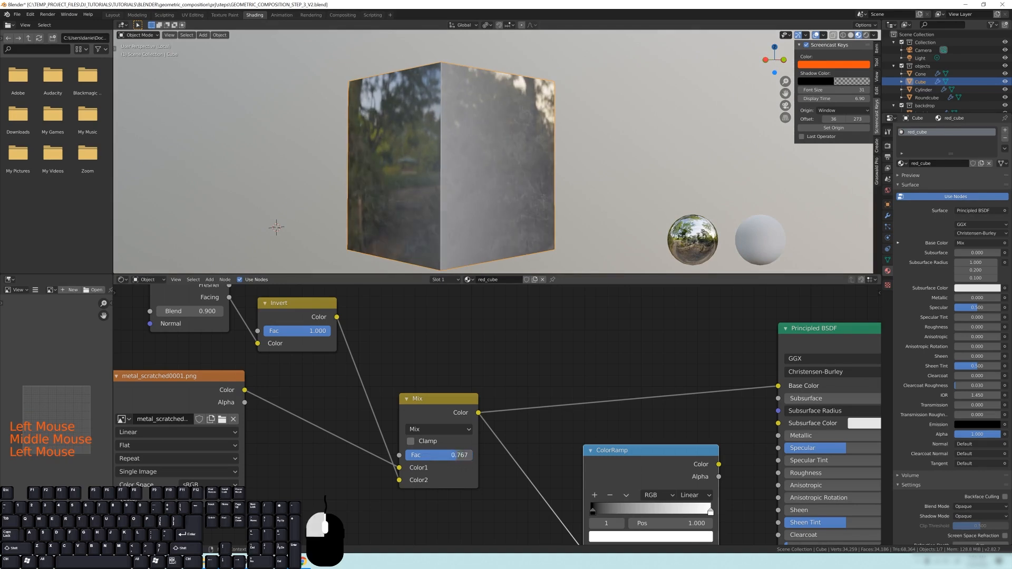
{"action": "middle_click_drag", "start_coordinate": [483, 191], "coordinate": [498, 189]}
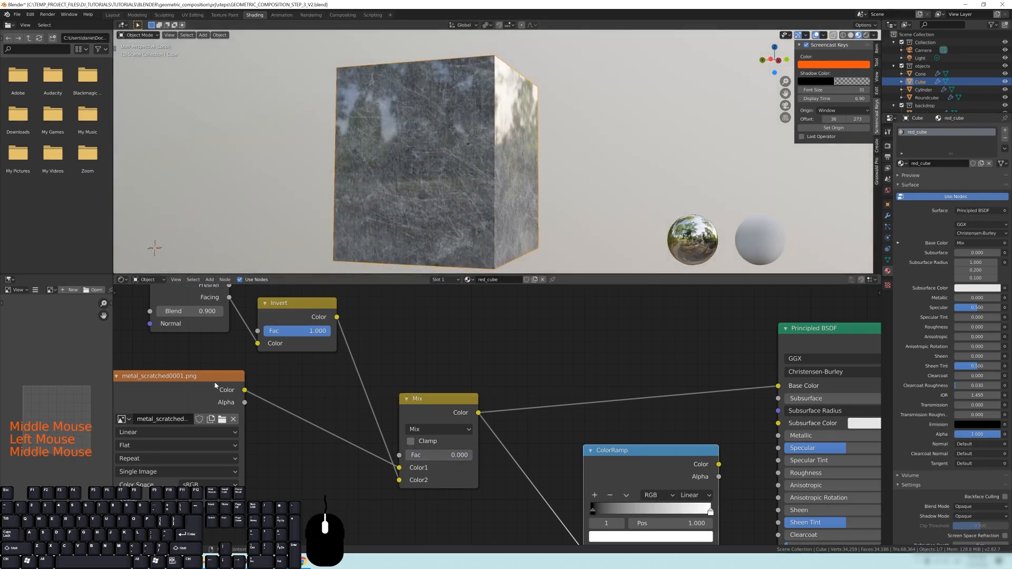
{"action": "middle_click_drag", "start_coordinate": [167, 379], "coordinate": [319, 366]}
{"action": "mouse_move", "coordinate": [319, 366]}
{"action": "left_mouse_down"}
{"action": "mouse_move", "coordinate": [360, 388]}
{"action": "mouse_move", "coordinate": [323, 373]}
{"action": "left_mouse_up"}
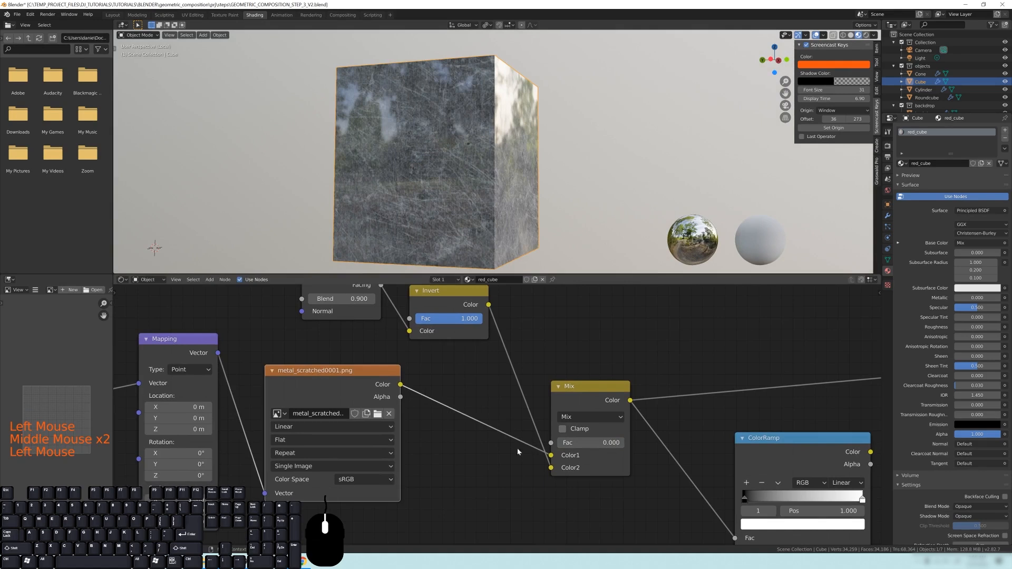
{"action": "left_click_drag", "start_coordinate": [580, 444], "coordinate": [627, 444]}
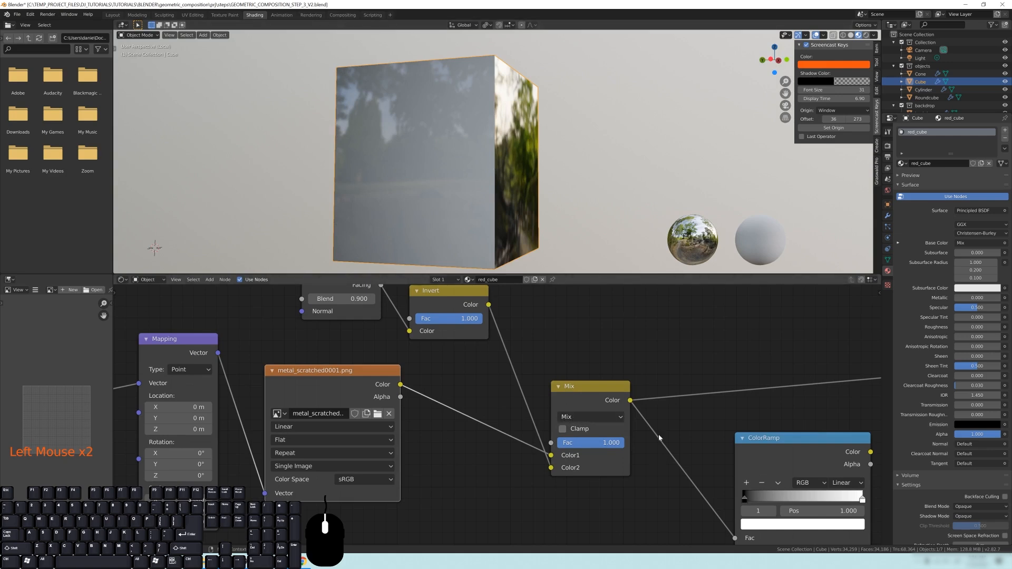
- Change the Mix node's blending mode to Multiply and shift the node slightly closer to the image texture
{"action": "middle_click_drag", "start_coordinate": [510, 309], "coordinate": [500, 344]}
{"action": "mouse_move", "coordinate": [459, 324]}
{"action": "left_mouse_down"}
{"action": "mouse_move", "coordinate": [488, 319]}
{"action": "mouse_move", "coordinate": [471, 323]}
{"action": "left_mouse_up"}
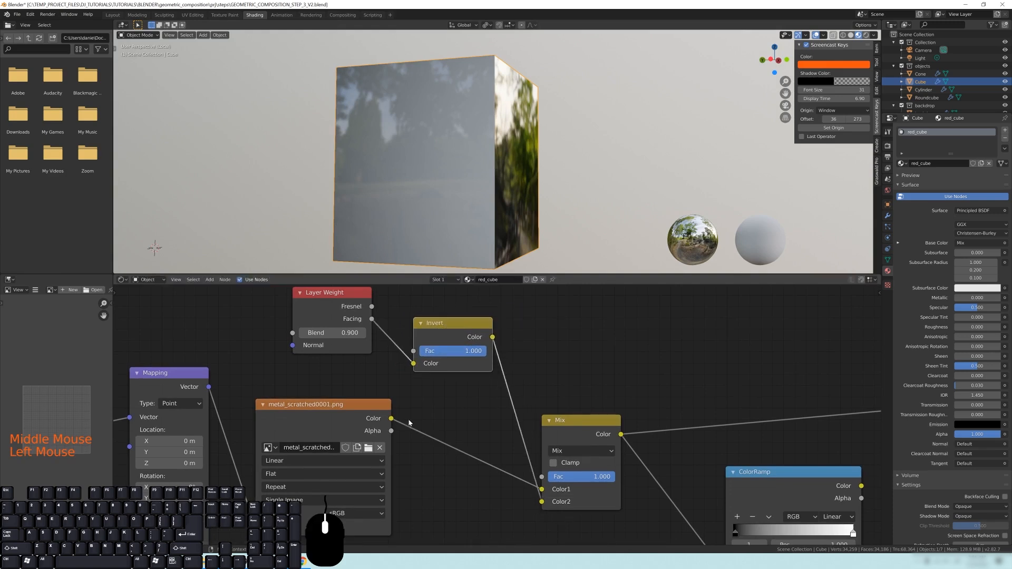
{"action": "left_click", "coordinate": [579, 451]}
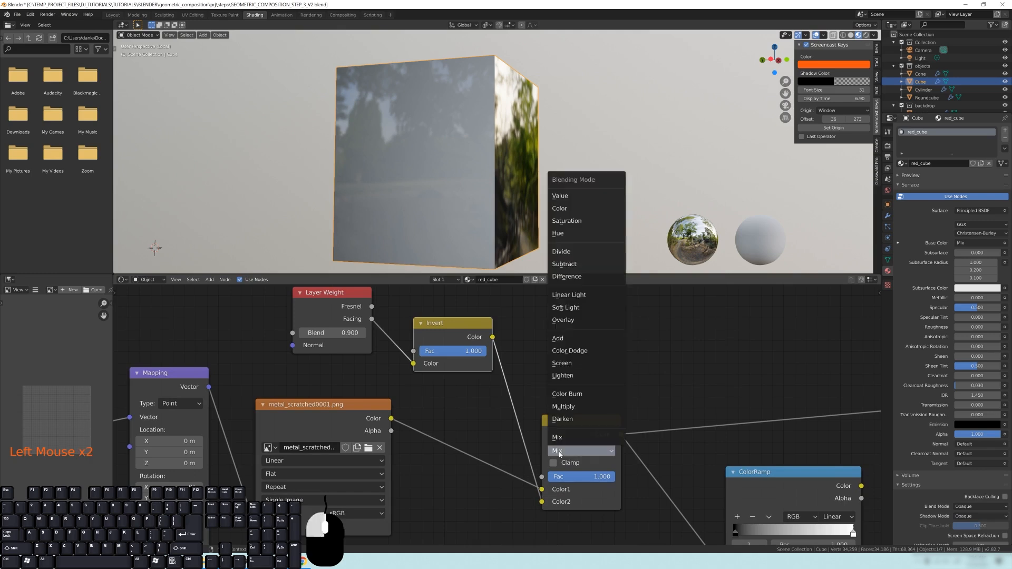
{"action": "left_click", "coordinate": [574, 407]}
{"action": "left_click_drag", "start_coordinate": [584, 422], "coordinate": [570, 421]}
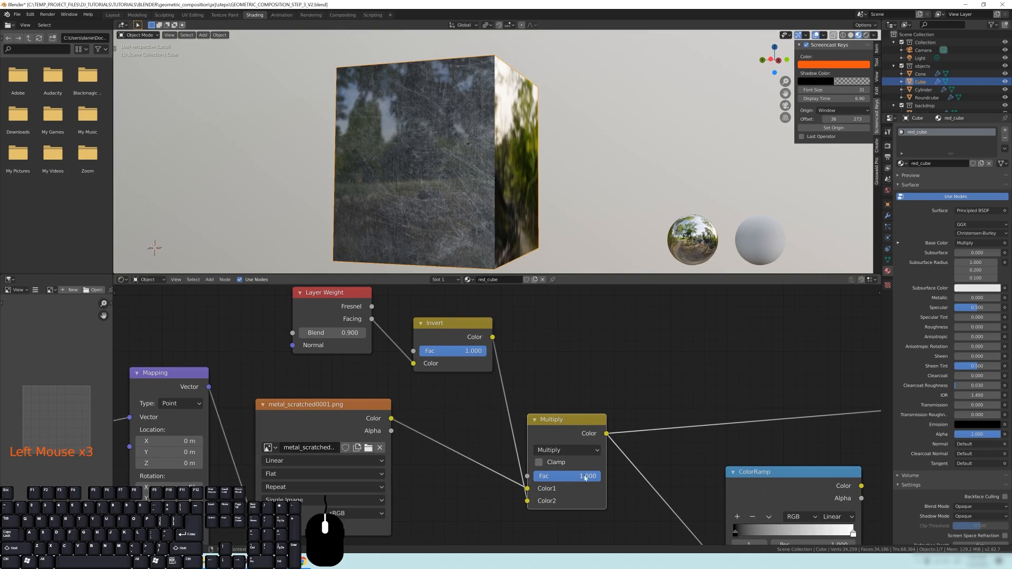
- Set the Multiply node's Fac to 0.717 while checking the scratches on the cube up close
{"action": "mouse_move", "coordinate": [569, 476]}
{"action": "left_mouse_down"}
{"action": "mouse_move", "coordinate": [553, 476]}
{"action": "mouse_move", "coordinate": [594, 476]}
{"action": "mouse_move", "coordinate": [568, 476]}
{"action": "left_mouse_up"}
{"action": "scroll", "coordinate": [520, 251], "scroll_direction": "up", "scroll_amount": 2}
{"action": "middle_click_drag", "start_coordinate": [520, 252], "coordinate": [515, 116], "text": "shift"}
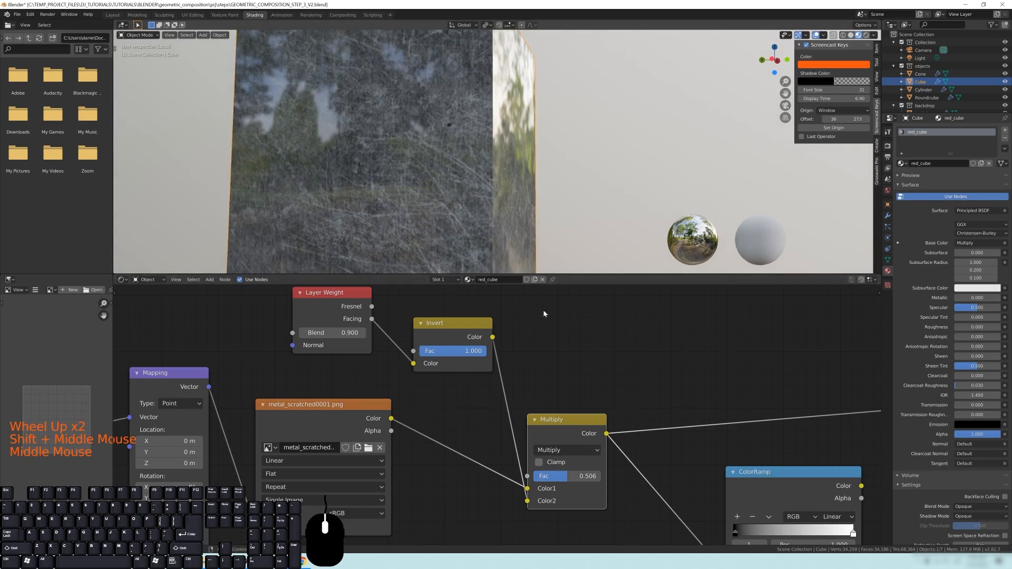
{"action": "mouse_move", "coordinate": [566, 476]}
{"action": "left_mouse_down"}
{"action": "mouse_move", "coordinate": [601, 476]}
{"action": "mouse_move", "coordinate": [552, 476]}
{"action": "mouse_move", "coordinate": [598, 475]}
{"action": "mouse_move", "coordinate": [580, 476]}
{"action": "left_mouse_up"}
- Move the ColorRamp next to the Multiply node and connect its Color output to the Roughness input
{"action": "middle_click_drag", "start_coordinate": [657, 434], "coordinate": [571, 388]}
{"action": "left_click_drag", "start_coordinate": [503, 378], "coordinate": [479, 378]}
{"action": "left_click_drag", "start_coordinate": [700, 439], "coordinate": [599, 422]}
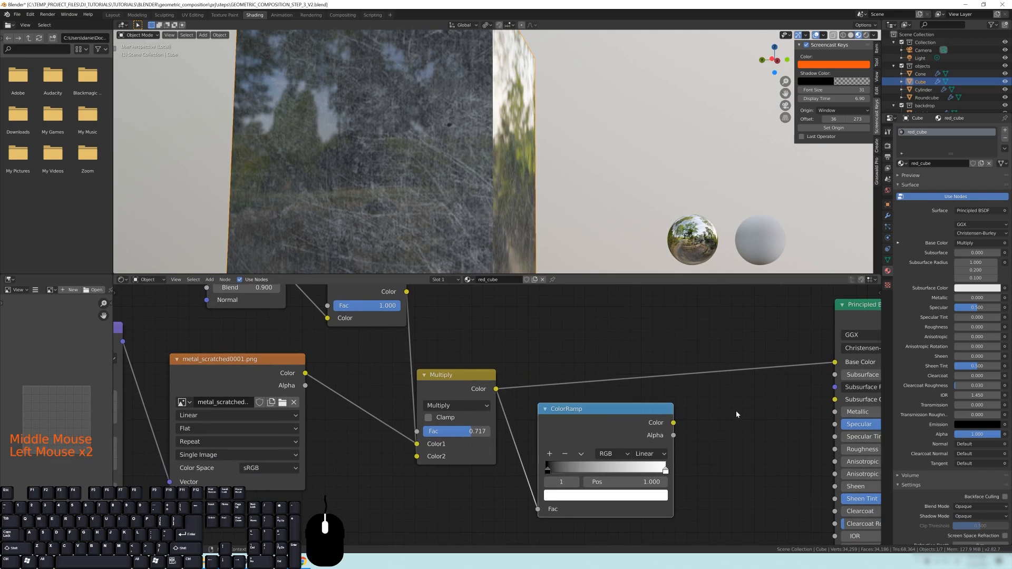
{"action": "middle_click_drag", "start_coordinate": [736, 414], "coordinate": [583, 423]}
{"action": "left_click_drag", "start_coordinate": [563, 423], "coordinate": [667, 415]}
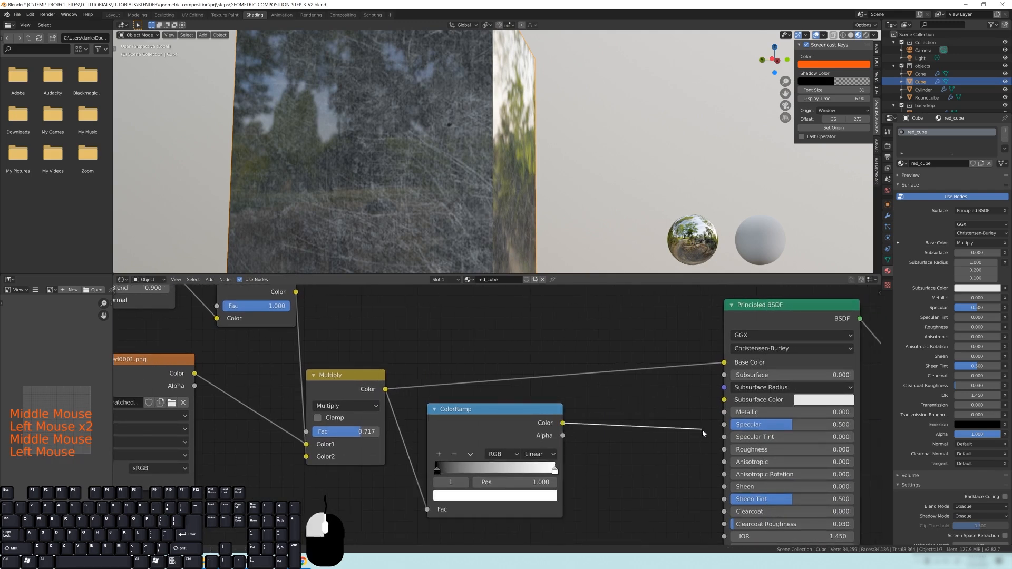
{"action": "left_click_drag", "start_coordinate": [724, 451], "coordinate": [724, 450]}
- Unlink the Multiply node from Base Color and check the red cube's reflections from several angles
{"action": "left_click_drag", "start_coordinate": [724, 362], "coordinate": [597, 340]}
{"action": "middle_click_drag", "start_coordinate": [522, 179], "coordinate": [449, 169]}
{"action": "scroll", "coordinate": [476, 168], "scroll_direction": "down", "scroll_amount": 3}
{"action": "scroll", "coordinate": [490, 199], "scroll_direction": "up", "scroll_amount": 2}
{"action": "middle_click_drag", "start_coordinate": [490, 199], "coordinate": [500, 254]}
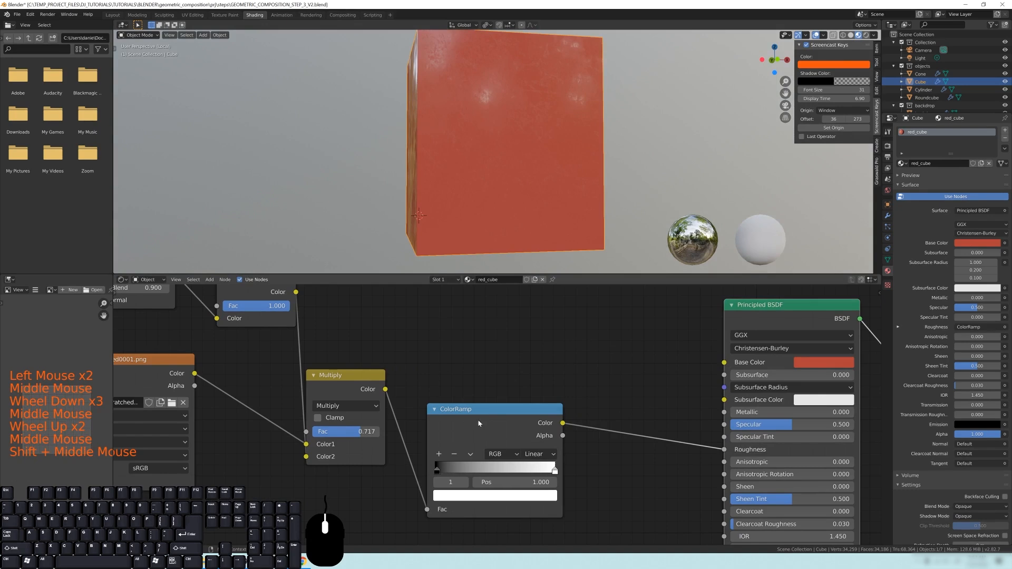
{"action": "middle_click_drag", "start_coordinate": [482, 174], "coordinate": [547, 156]}
{"action": "scroll", "coordinate": [492, 158], "scroll_direction": "up", "scroll_amount": 2}
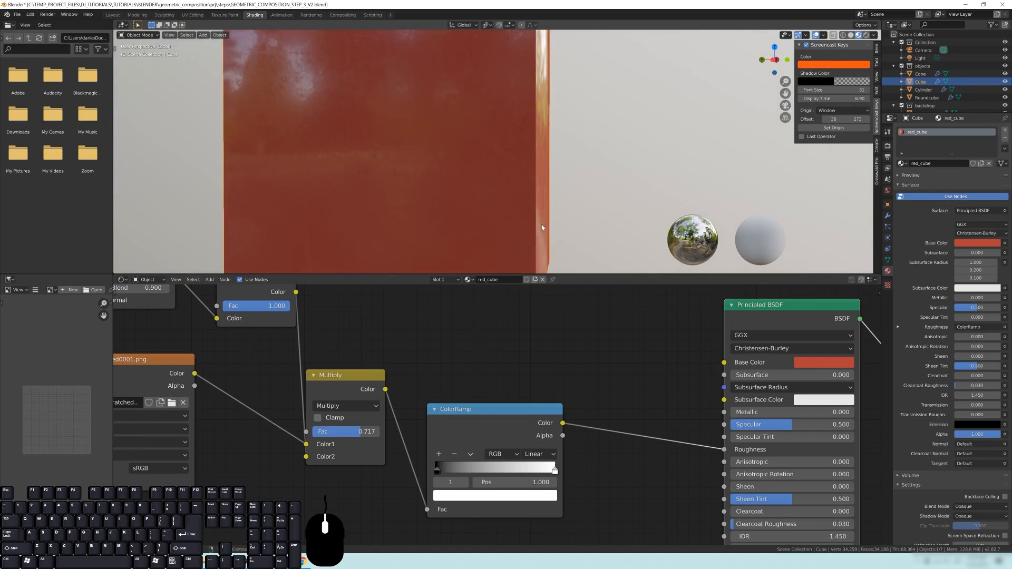
- Shift the ColorRamp, Multiply and Invert nodes closer to the Principled BSDF
{"action": "middle_click_drag", "start_coordinate": [508, 373], "coordinate": [578, 443]}
{"action": "scroll", "coordinate": [592, 373], "scroll_direction": "down", "scroll_amount": 4}
{"action": "left_click_drag", "start_coordinate": [578, 443], "coordinate": [631, 475]}
{"action": "left_click_drag", "start_coordinate": [469, 411], "coordinate": [509, 454]}
{"action": "left_click_drag", "start_coordinate": [405, 353], "coordinate": [439, 421]}
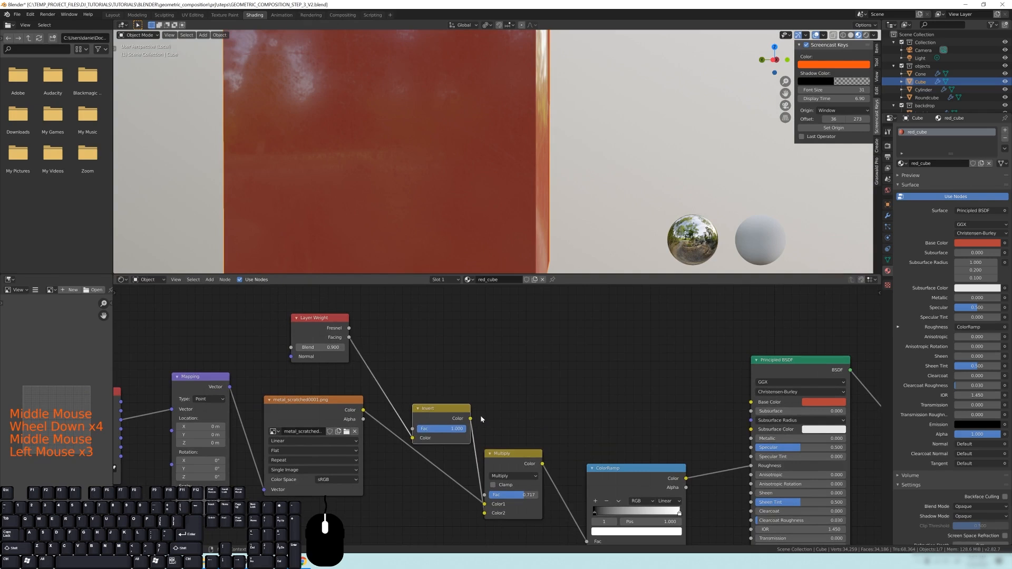
- Line up the Layer Weight, Invert and Multiply nodes compactly before the ColorRamp and raise the image texture node
{"action": "middle_click_drag", "start_coordinate": [505, 457], "coordinate": [497, 392]}
{"action": "left_click_drag", "start_coordinate": [497, 392], "coordinate": [534, 405]}
{"action": "left_click_drag", "start_coordinate": [429, 345], "coordinate": [475, 374]}
{"action": "middle_click_drag", "start_coordinate": [451, 324], "coordinate": [493, 371]}
{"action": "left_click_drag", "start_coordinate": [464, 406], "coordinate": [518, 451]}
{"action": "middle_click_drag", "start_coordinate": [580, 414], "coordinate": [452, 363]}
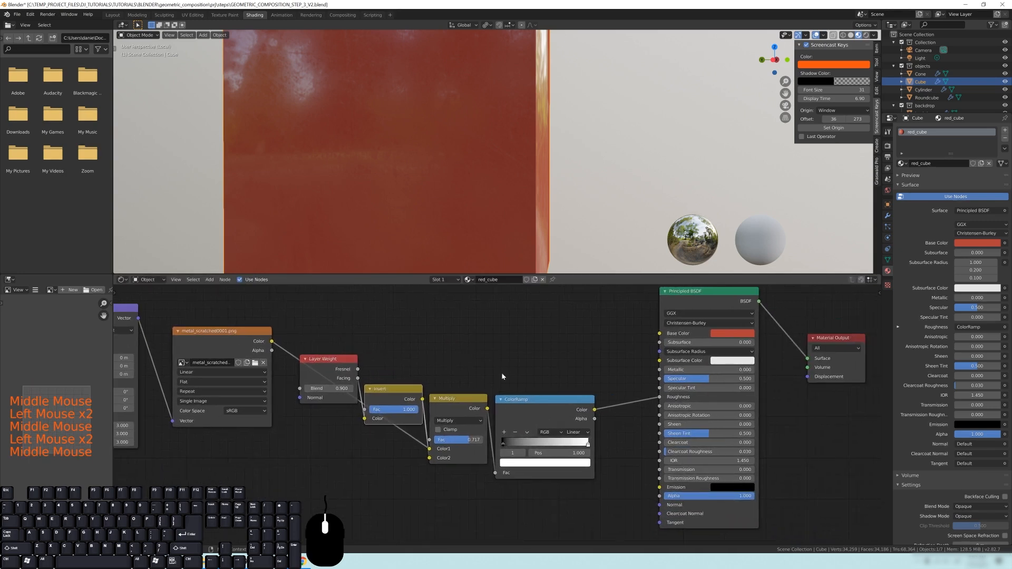
{"action": "mouse_move", "coordinate": [576, 402]}
{"action": "left_mouse_down"}
{"action": "mouse_move", "coordinate": [592, 396]}
{"action": "mouse_move", "coordinate": [578, 399]}
{"action": "left_mouse_up"}
{"action": "middle_click_drag", "start_coordinate": [371, 332], "coordinate": [436, 355]}
{"action": "left_click_drag", "start_coordinate": [273, 358], "coordinate": [270, 333]}
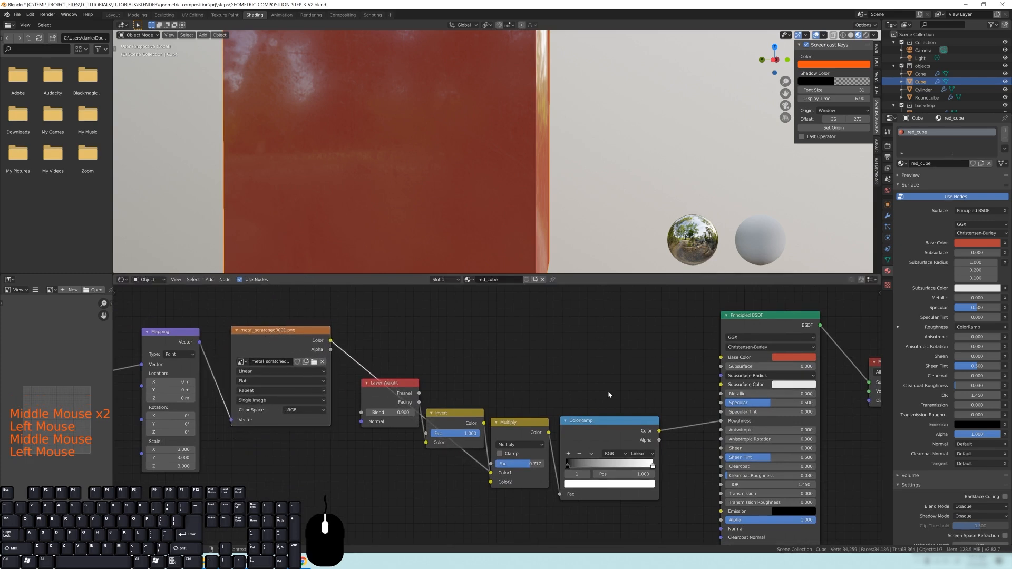
- Duplicate the ColorRamp node and place the copy directly above the original
{"action": "middle_click_drag", "start_coordinate": [565, 432], "coordinate": [540, 424]}
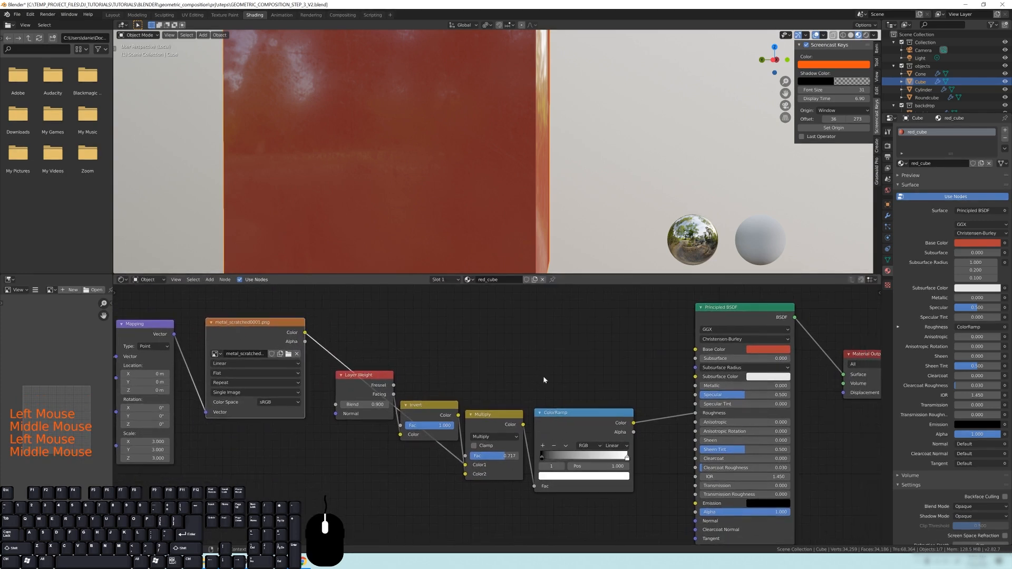
{"action": "left_click", "coordinate": [564, 422]}
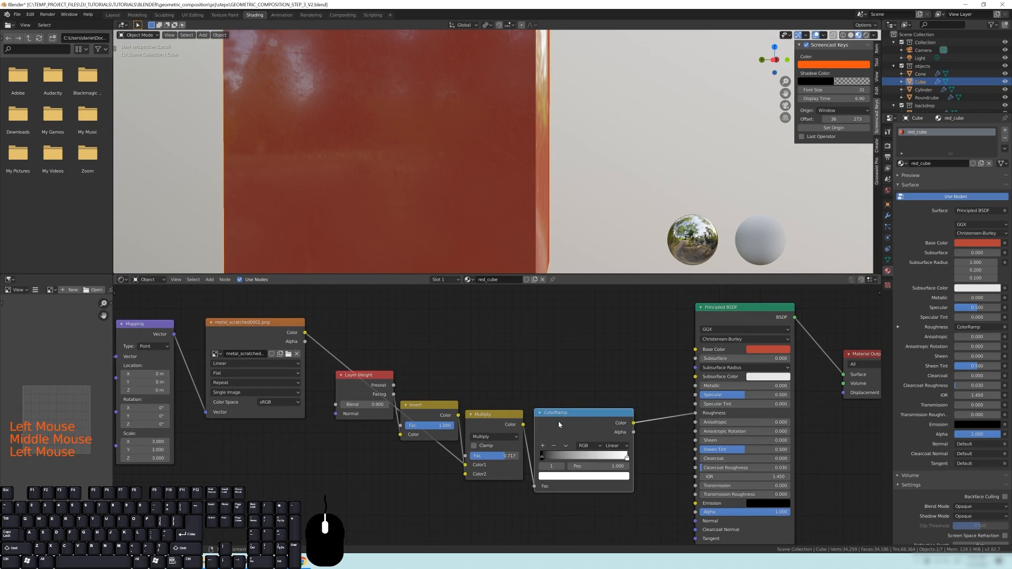
{"action": "key", "text": "shift+d"}
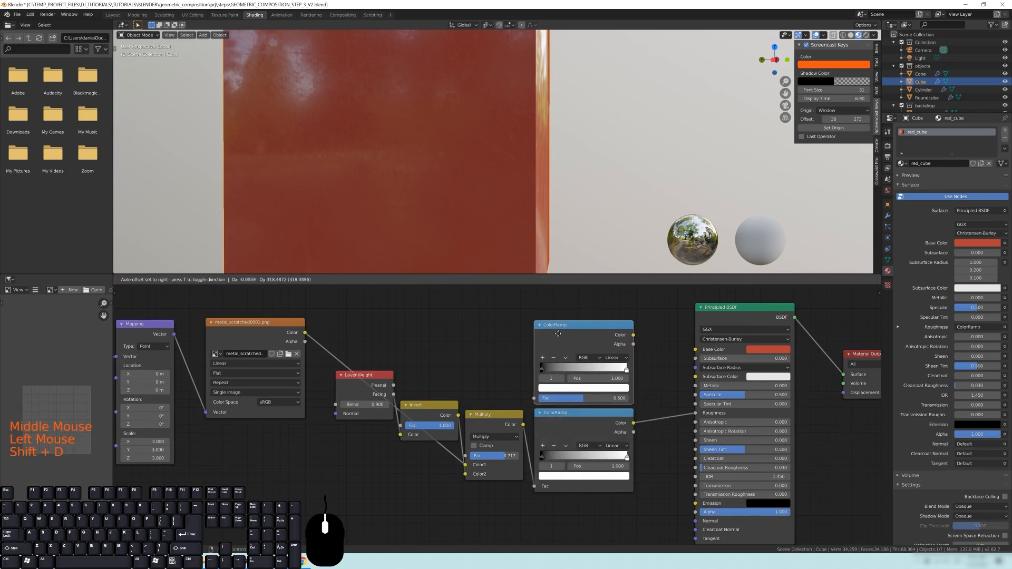
{"action": "left_click", "coordinate": [558, 335]}
- Connect the metal_scratched0001.png Color output to the upper ColorRamp's Fac input
{"action": "middle_click_drag", "start_coordinate": [488, 326], "coordinate": [507, 334]}
{"action": "left_click_drag", "start_coordinate": [323, 340], "coordinate": [553, 406]}
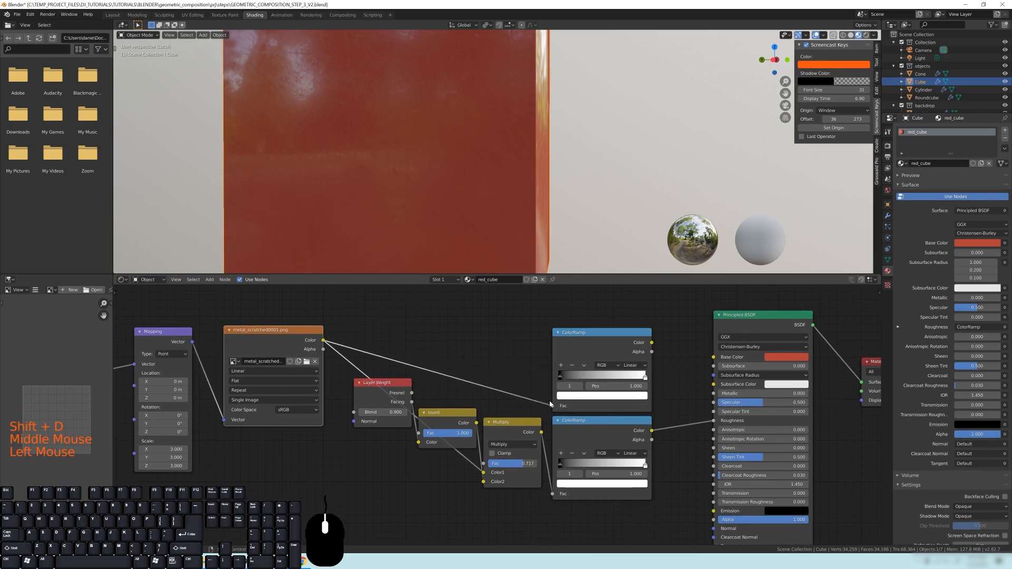
{"action": "middle_click_drag", "start_coordinate": [552, 405], "coordinate": [442, 365]}
{"action": "scroll", "coordinate": [514, 379], "scroll_direction": "up", "scroll_amount": 3}
{"action": "middle_click_drag", "start_coordinate": [568, 339], "coordinate": [515, 394]}
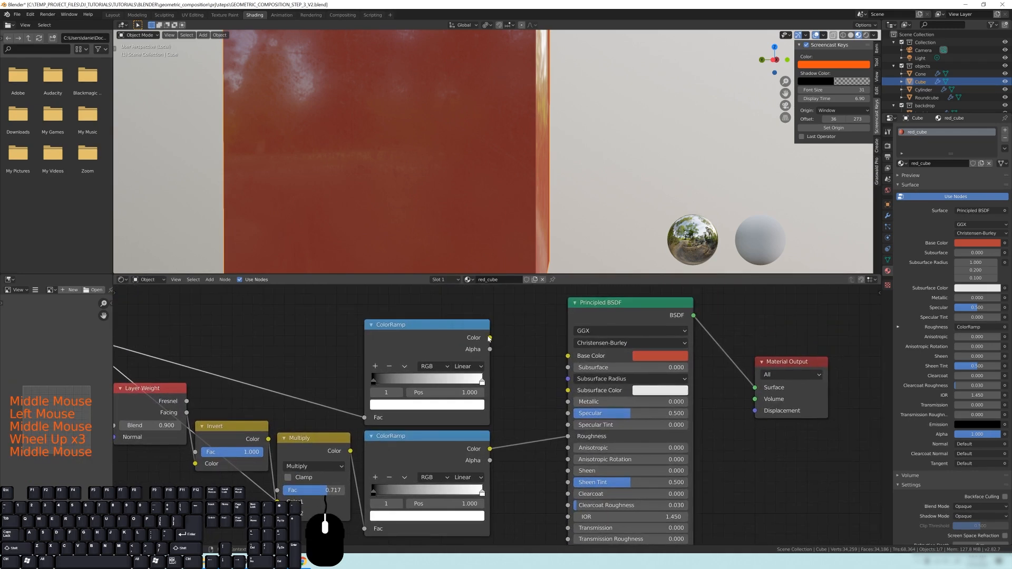
- Connect the upper ColorRamp's Color output to Specular and detach the lower ColorRamp from Roughness
{"action": "left_click_drag", "start_coordinate": [489, 338], "coordinate": [534, 313]}
{"action": "left_click_drag", "start_coordinate": [547, 410], "coordinate": [567, 413]}
{"action": "middle_click_drag", "start_coordinate": [542, 192], "coordinate": [522, 184]}
{"action": "middle_click_drag", "start_coordinate": [567, 439], "coordinate": [582, 411]}
{"action": "left_click_drag", "start_coordinate": [582, 411], "coordinate": [536, 367]}
{"action": "middle_click_drag", "start_coordinate": [511, 151], "coordinate": [468, 158]}
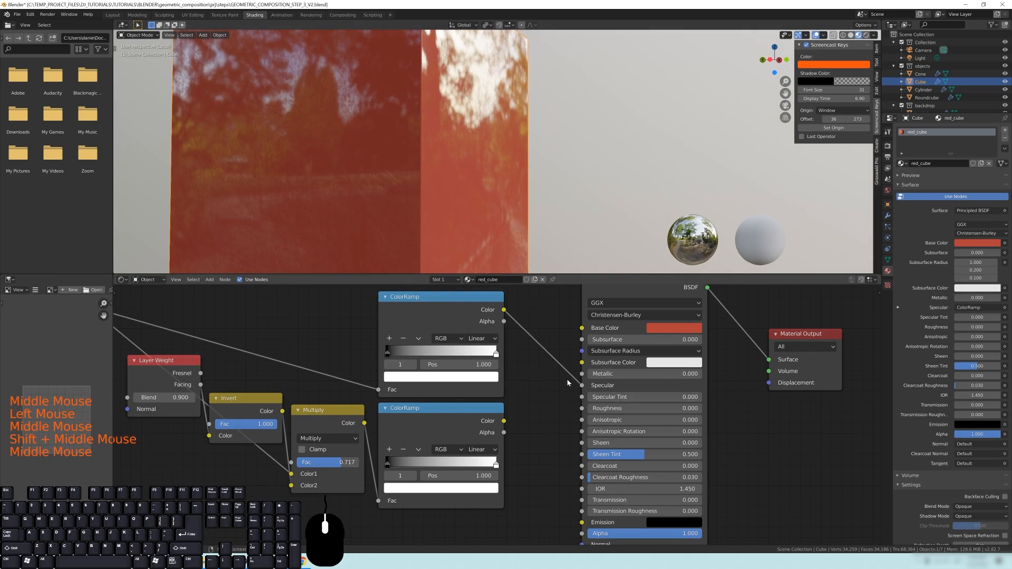
- Detach the upper ColorRamp from the Specular input and raise the Specular value to 1.000
{"action": "left_click_drag", "start_coordinate": [580, 385], "coordinate": [550, 368]}
{"action": "middle_click_drag", "start_coordinate": [569, 174], "coordinate": [536, 228], "text": "shift"}
{"action": "scroll", "coordinate": [536, 228], "scroll_direction": "down", "scroll_amount": 3}
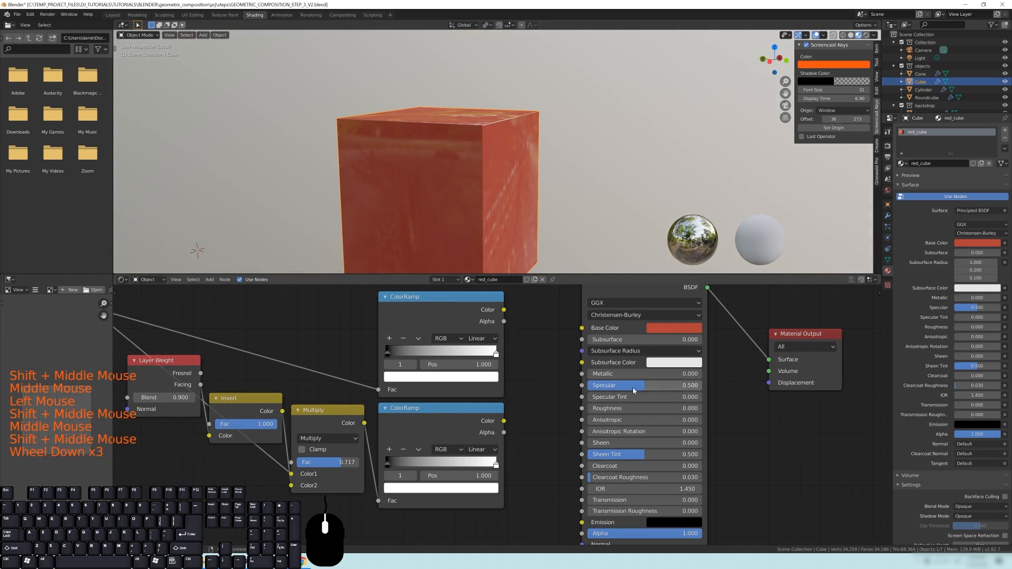
{"action": "left_click_drag", "start_coordinate": [636, 390], "coordinate": [698, 390]}
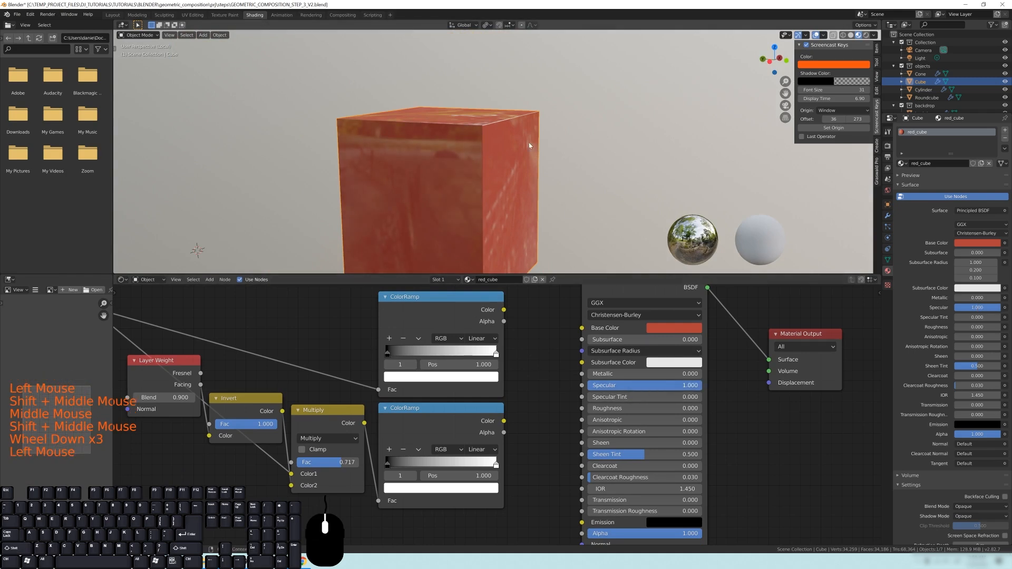
{"action": "scroll", "coordinate": [535, 161], "scroll_direction": "up", "scroll_amount": 3}
{"action": "middle_click_drag", "start_coordinate": [503, 126], "coordinate": [541, 84]}
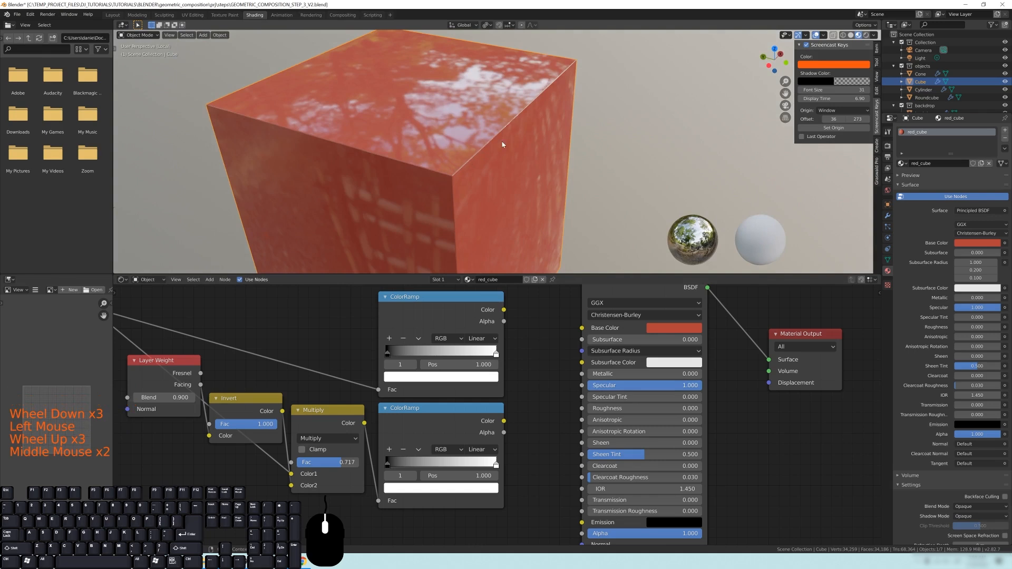
- Lower the Specular value to 0.000 to compare the cube's reflections, and bring it back up to 0.467
{"action": "left_click_drag", "start_coordinate": [693, 385], "coordinate": [583, 385]}
{"action": "middle_click_drag", "start_coordinate": [548, 211], "coordinate": [503, 138]}
{"action": "middle_click_drag", "start_coordinate": [519, 338], "coordinate": [585, 341]}
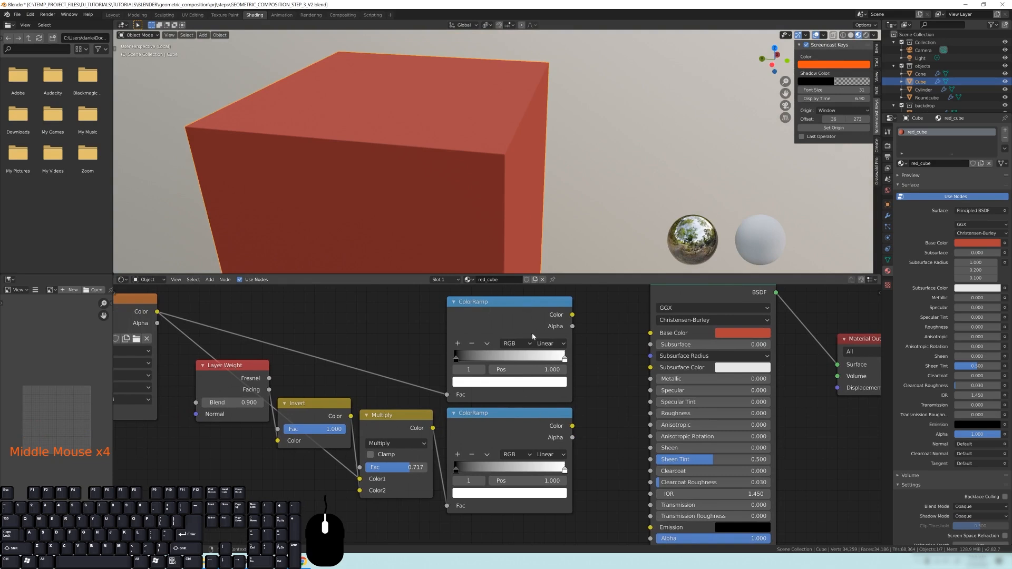
{"action": "left_click_drag", "start_coordinate": [674, 396], "coordinate": [708, 390]}
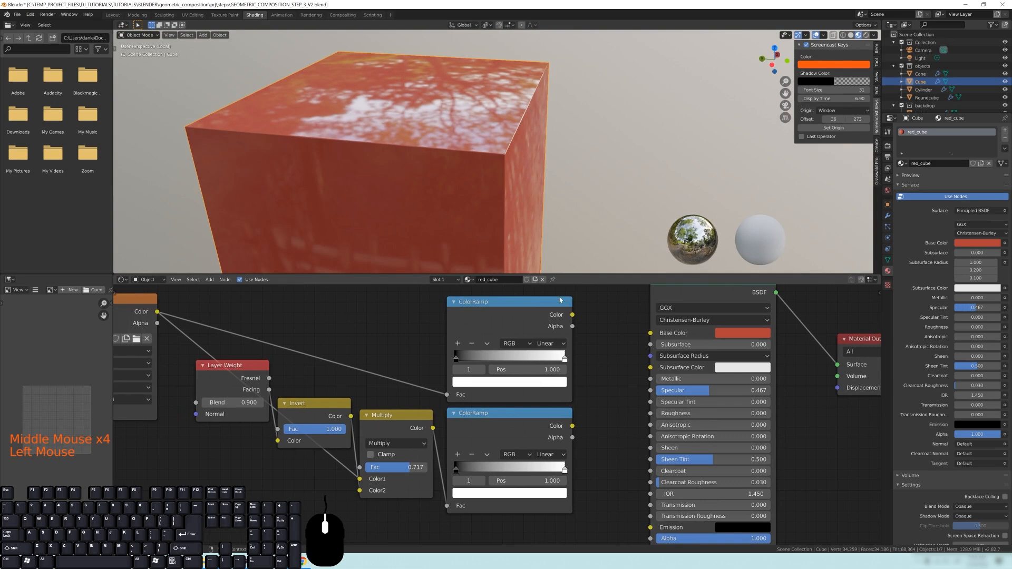
- Lower the Layer Weight, Invert and second ColorRamp nodes, and adjust the positions of the image texture and upper ColorRamp nodes
{"action": "left_click_drag", "start_coordinate": [568, 431], "coordinate": [585, 448]}
{"action": "middle_click_drag", "start_coordinate": [413, 384], "coordinate": [496, 380]}
{"action": "middle_click_drag", "start_coordinate": [221, 334], "coordinate": [286, 339]}
{"action": "mouse_move", "coordinate": [239, 301]}
{"action": "left_mouse_down"}
{"action": "mouse_move", "coordinate": [244, 320]}
{"action": "mouse_move", "coordinate": [227, 313]}
{"action": "mouse_move", "coordinate": [243, 304]}
{"action": "mouse_move", "coordinate": [197, 309]}
{"action": "mouse_move", "coordinate": [247, 315]}
{"action": "left_mouse_up"}
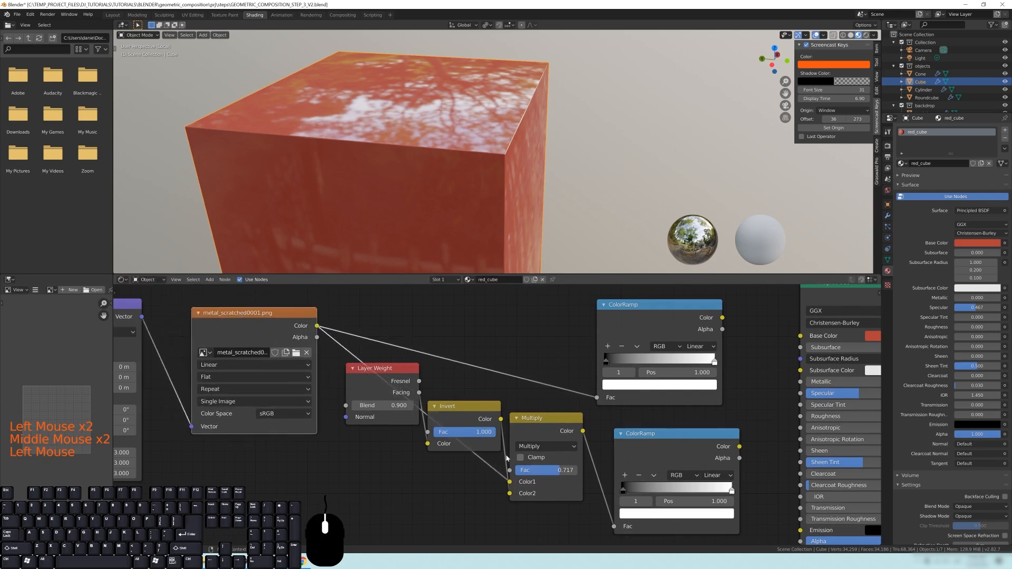
{"action": "left_click_drag", "start_coordinate": [478, 424], "coordinate": [471, 490]}
{"action": "left_click_drag", "start_coordinate": [389, 371], "coordinate": [381, 466]}
{"action": "middle_click_drag", "start_coordinate": [380, 466], "coordinate": [325, 477]}
{"action": "left_click_drag", "start_coordinate": [563, 389], "coordinate": [581, 389]}
- Select the black stop in each ColorRamp and align the lower ColorRamp node beneath the upper one
{"action": "left_click", "coordinate": [573, 368]}
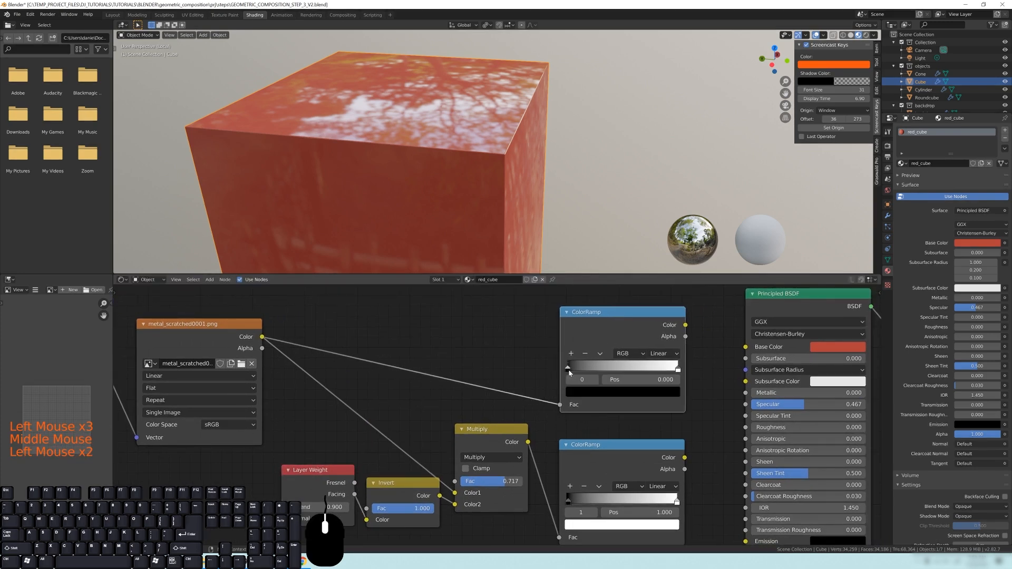
{"action": "left_click", "coordinate": [568, 501]}
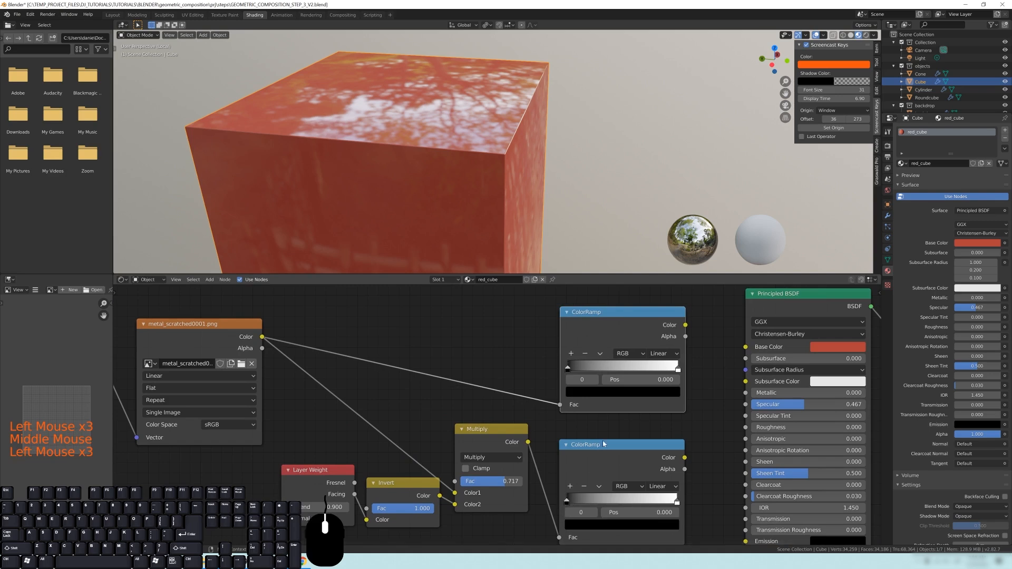
{"action": "middle_click_drag", "start_coordinate": [568, 501], "coordinate": [537, 469]}
{"action": "left_click_drag", "start_coordinate": [582, 422], "coordinate": [596, 419]}
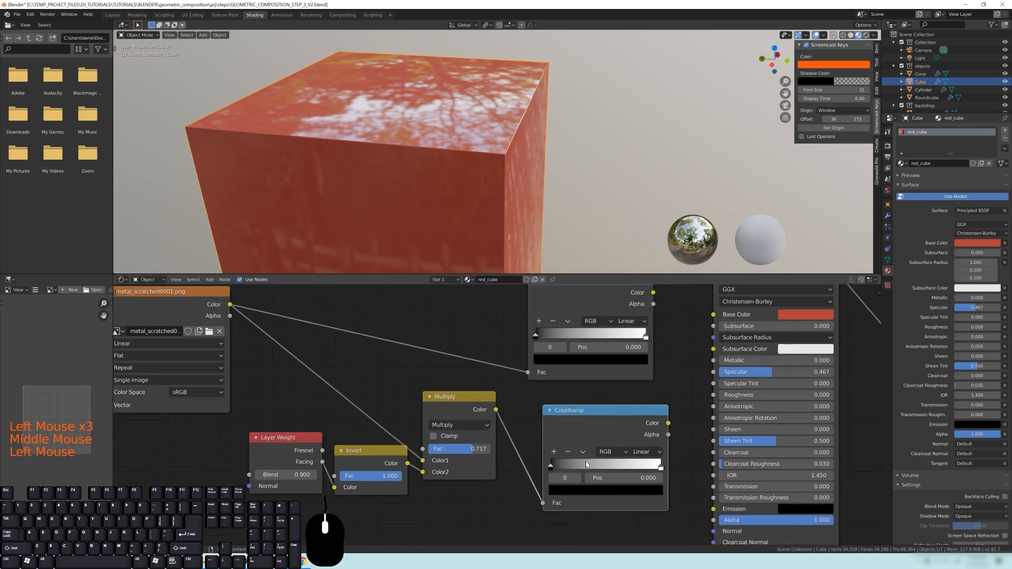
{"action": "left_click_drag", "start_coordinate": [662, 423], "coordinate": [649, 421]}
{"action": "left_click_drag", "start_coordinate": [694, 334], "coordinate": [679, 364]}
{"action": "left_click", "coordinate": [656, 419]}
- Preview the lower ColorRamp's Color through Base Color, inspect the scratches around the cube's corner, and detach it again
{"action": "left_click_drag", "start_coordinate": [655, 420], "coordinate": [666, 412]}
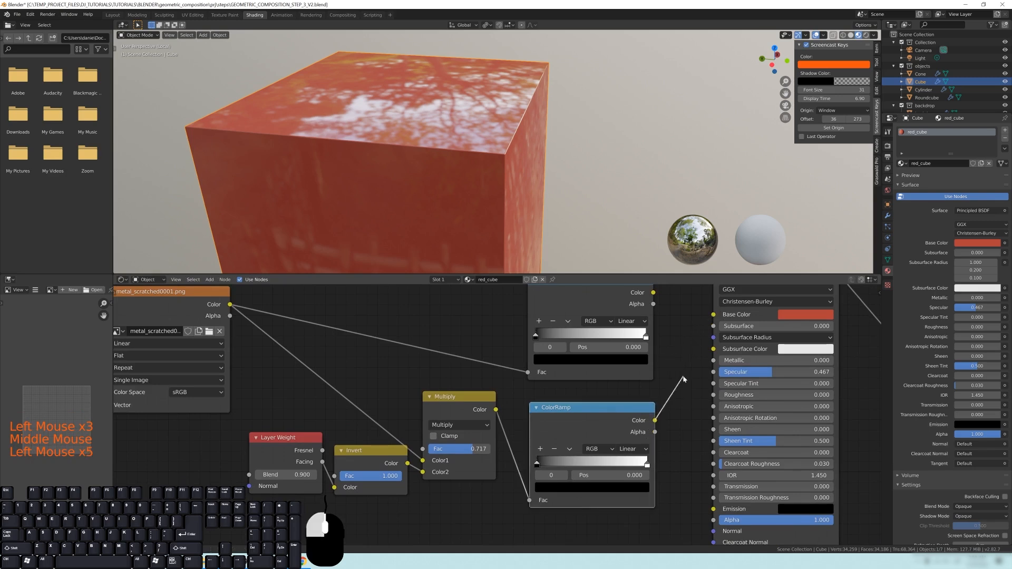
{"action": "left_click_drag", "start_coordinate": [715, 317], "coordinate": [714, 315]}
{"action": "middle_click_drag", "start_coordinate": [514, 148], "coordinate": [446, 127]}
{"action": "scroll", "coordinate": [428, 113], "scroll_direction": "up", "scroll_amount": 2}
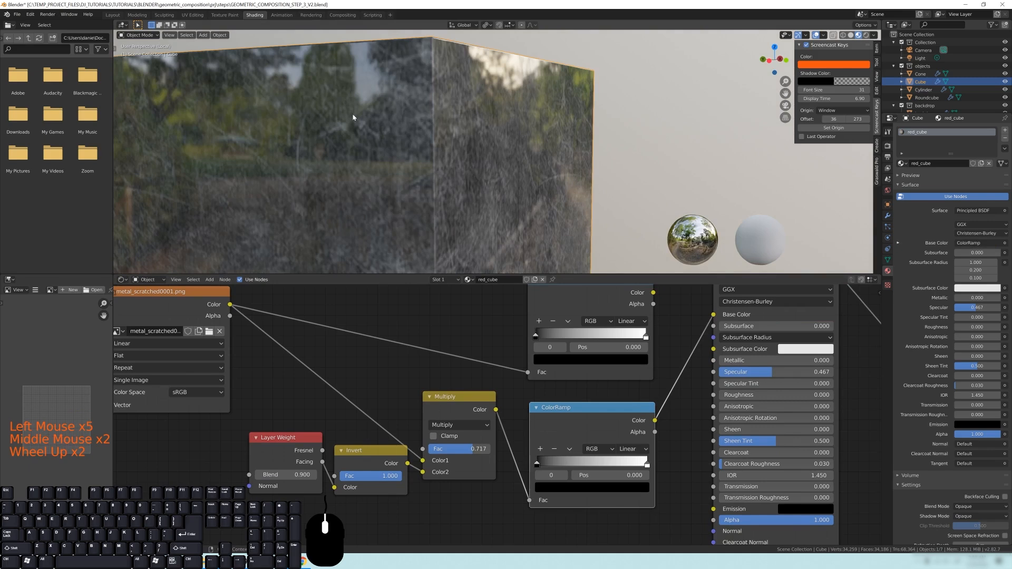
{"action": "middle_click_drag", "start_coordinate": [353, 117], "coordinate": [374, 114]}
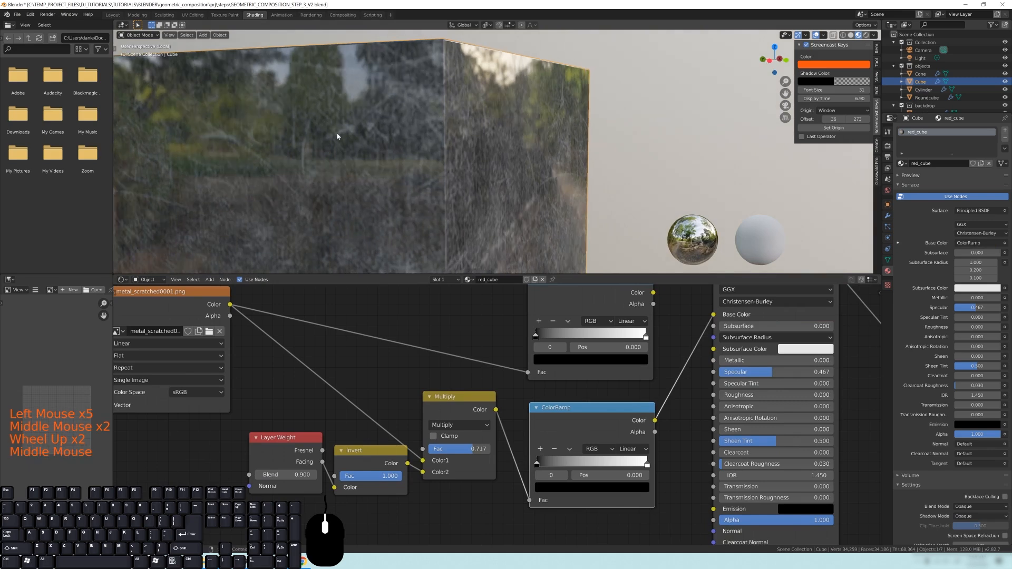
{"action": "middle_click_drag", "start_coordinate": [422, 117], "coordinate": [516, 134]}
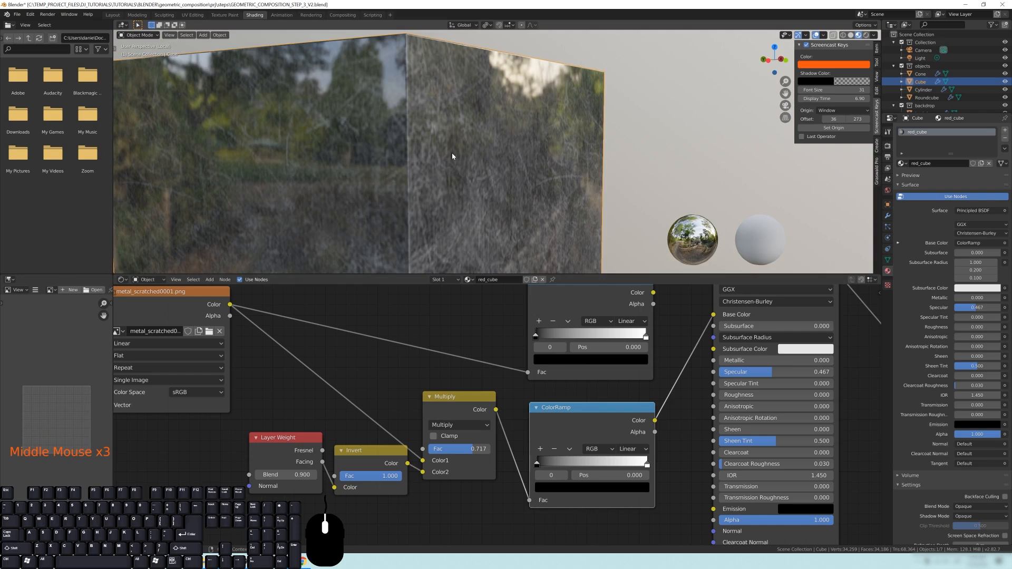
{"action": "middle_click_drag", "start_coordinate": [432, 131], "coordinate": [448, 123]}
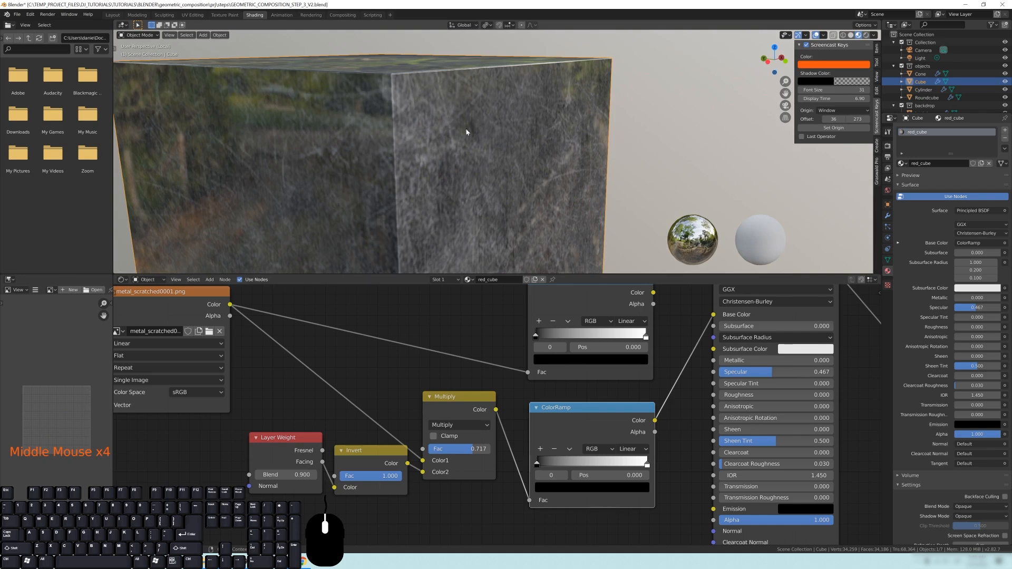
{"action": "left_click_drag", "start_coordinate": [713, 315], "coordinate": [688, 340]}
- Flip the upper ColorRamp's gradient and connect its Color output to the Principled BSDF's Specular input
{"action": "middle_click_drag", "start_coordinate": [572, 285], "coordinate": [573, 298]}
{"action": "left_click_drag", "start_coordinate": [573, 297], "coordinate": [568, 310]}
{"action": "left_click", "coordinate": [567, 342]}
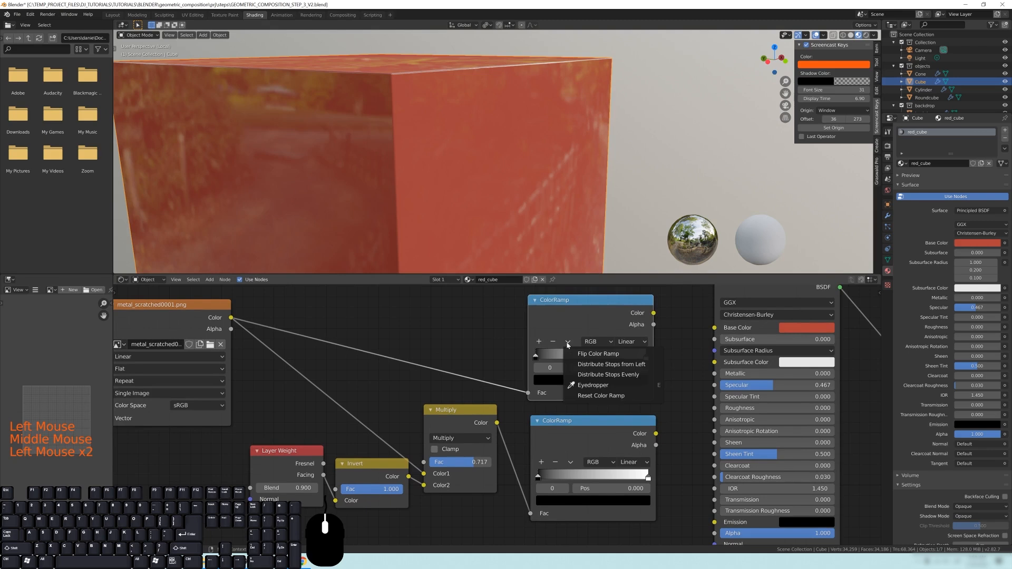
{"action": "left_click", "coordinate": [599, 354]}
{"action": "left_click_drag", "start_coordinate": [653, 314], "coordinate": [714, 385]}
{"action": "middle_click_drag", "start_coordinate": [532, 174], "coordinate": [561, 188]}
{"action": "middle_click_drag", "start_coordinate": [675, 328], "coordinate": [649, 349]}
{"action": "middle_click_drag", "start_coordinate": [551, 175], "coordinate": [544, 165]}
- Try the upper ColorRamp's black stop at positions of about 0.245 and 0.358 to sharpen the scratches in the reflections
{"action": "left_click_drag", "start_coordinate": [621, 379], "coordinate": [533, 376]}
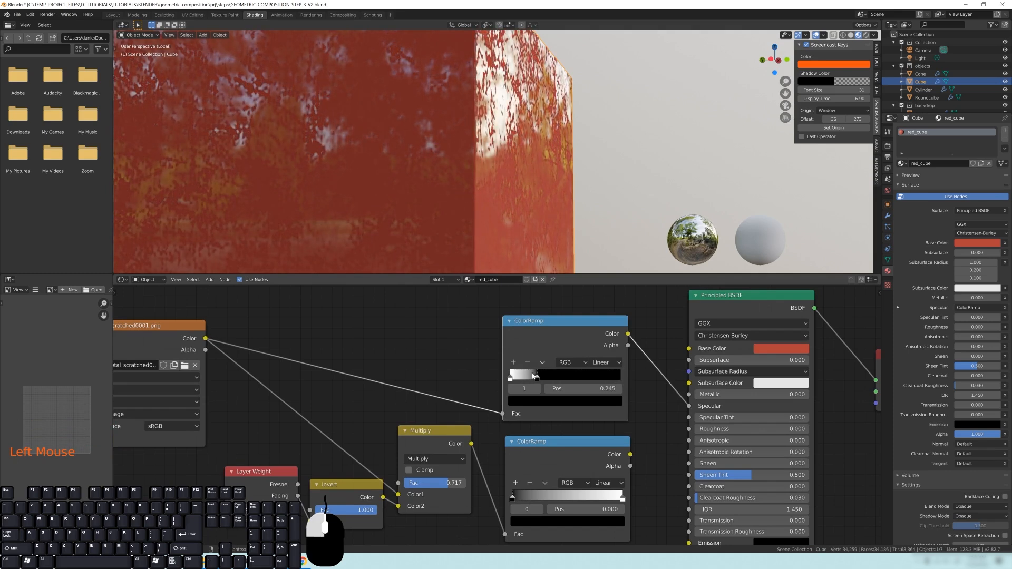
{"action": "scroll", "coordinate": [551, 105], "scroll_direction": "down", "scroll_amount": 4}
{"action": "mouse_move", "coordinate": [558, 106]}
{"action": "middle_mouse_down"}
{"action": "mouse_move", "coordinate": [535, 99]}
{"action": "mouse_move", "coordinate": [545, 98]}
{"action": "mouse_move", "coordinate": [547, 109]}
{"action": "middle_mouse_up"}
{"action": "scroll", "coordinate": [535, 99], "scroll_direction": "up", "scroll_amount": 3}
{"action": "left_click_drag", "start_coordinate": [536, 376], "coordinate": [540, 376]}
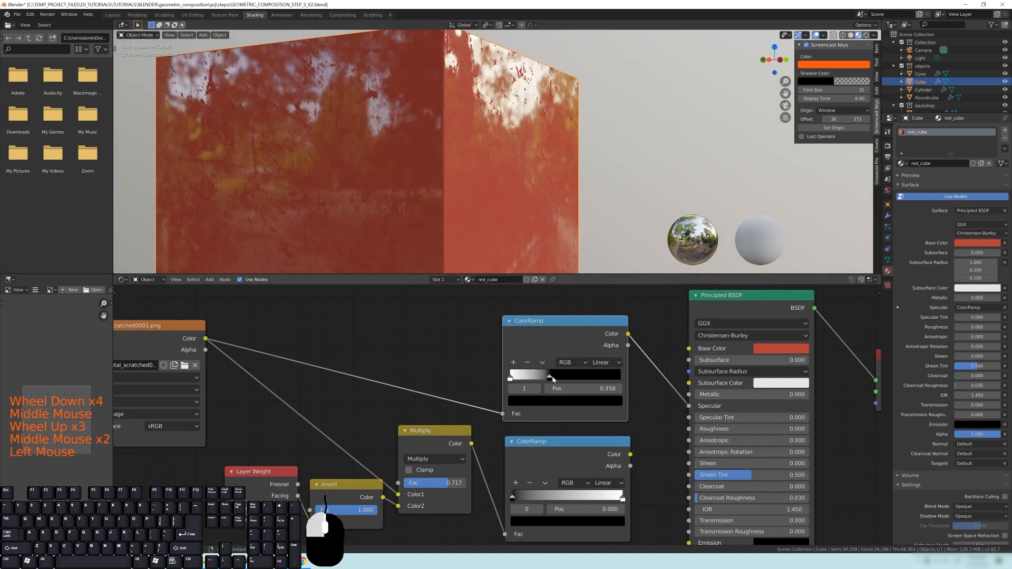
- Preview the upper ColorRamp through Base Color while returning its black stop to position 1.000, and detach it from Base Color
{"action": "left_click_drag", "start_coordinate": [630, 335], "coordinate": [689, 348]}
{"action": "left_click_drag", "start_coordinate": [539, 375], "coordinate": [655, 394]}
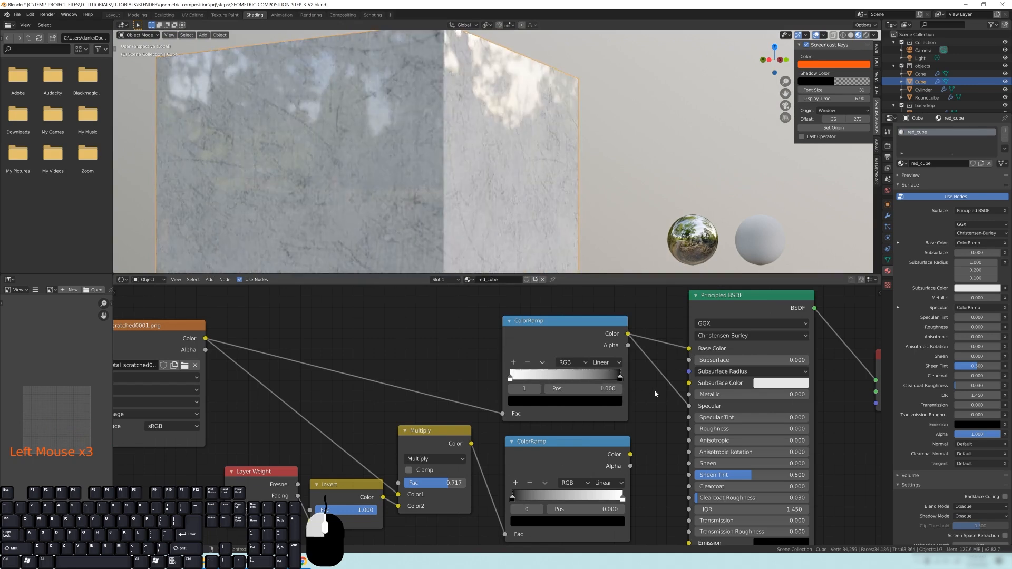
{"action": "left_click_drag", "start_coordinate": [689, 349], "coordinate": [659, 368]}
- Detach the upper ColorRamp from Specular and connect the lower ColorRamp's Color output to Roughness
{"action": "left_click_drag", "start_coordinate": [689, 406], "coordinate": [689, 429]}
{"action": "left_click_drag", "start_coordinate": [558, 462], "coordinate": [568, 460]}
{"action": "middle_click_drag", "start_coordinate": [552, 181], "coordinate": [561, 175]}
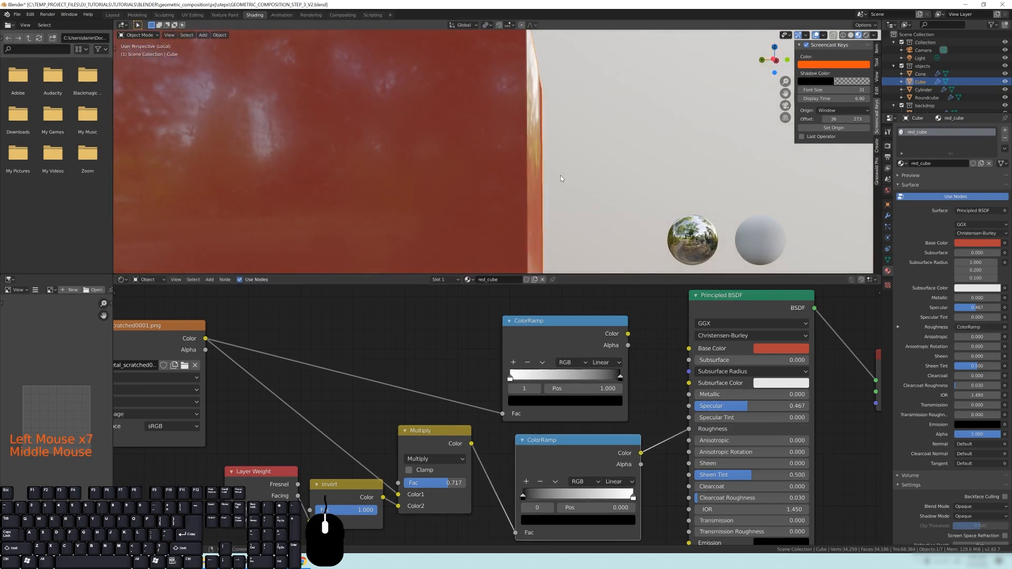
{"action": "middle_click_drag", "start_coordinate": [532, 127], "coordinate": [530, 128]}
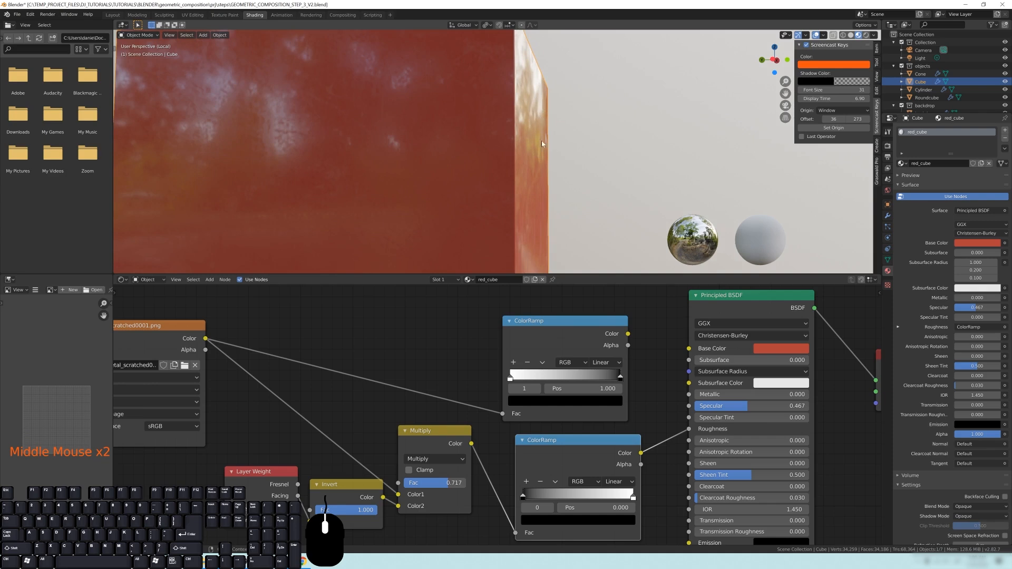
- Nudge the upper ColorRamp, connect its Color output to Specular, and check the cube's reflections from several distances
{"action": "left_click_drag", "start_coordinate": [547, 320], "coordinate": [560, 323]}
{"action": "middle_click_drag", "start_coordinate": [557, 128], "coordinate": [534, 113]}
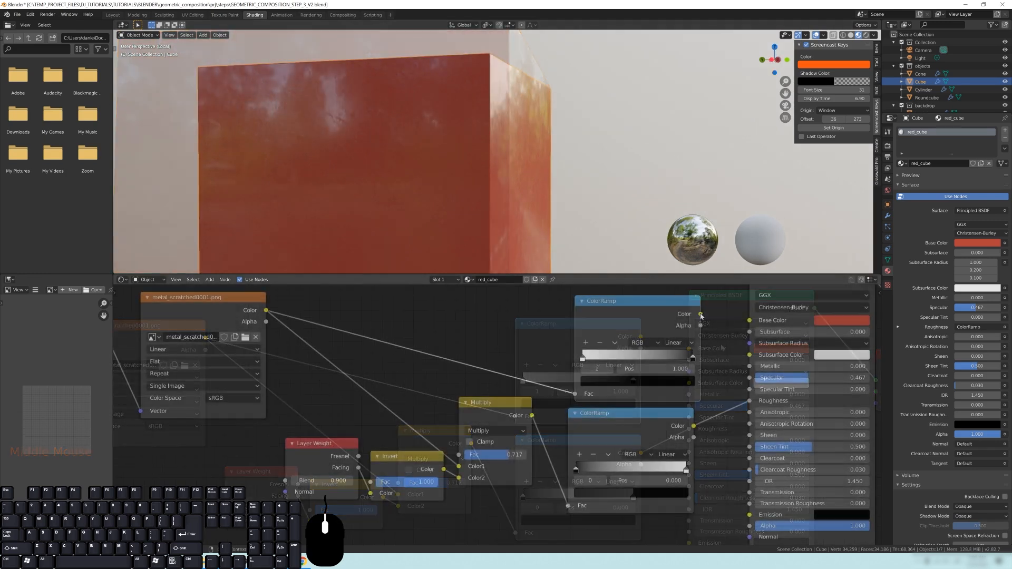
{"action": "left_click_drag", "start_coordinate": [700, 314], "coordinate": [729, 298]}
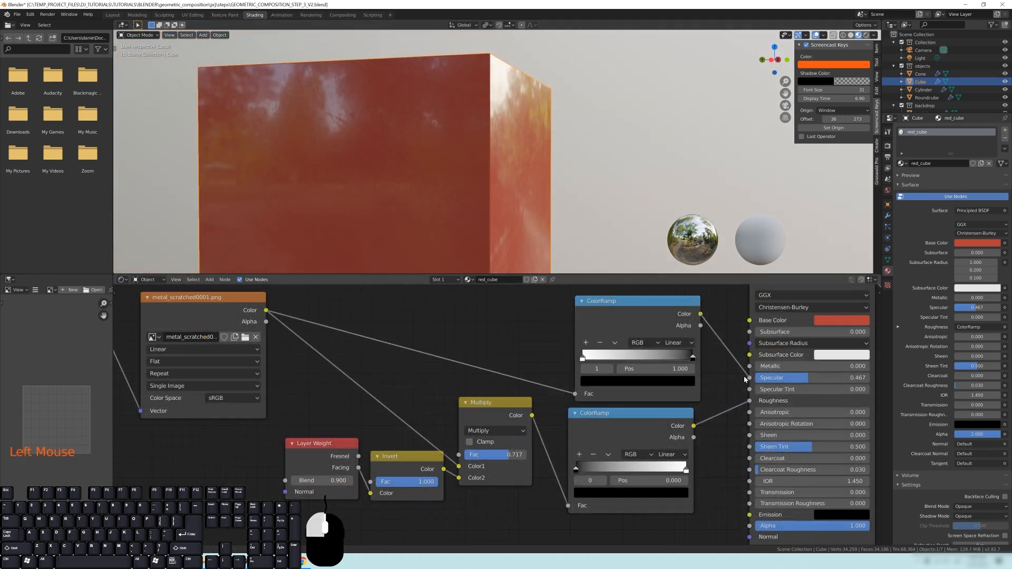
{"action": "left_click_drag", "start_coordinate": [744, 376], "coordinate": [749, 377]}
{"action": "middle_click_drag", "start_coordinate": [555, 140], "coordinate": [470, 120], "text": "shift"}
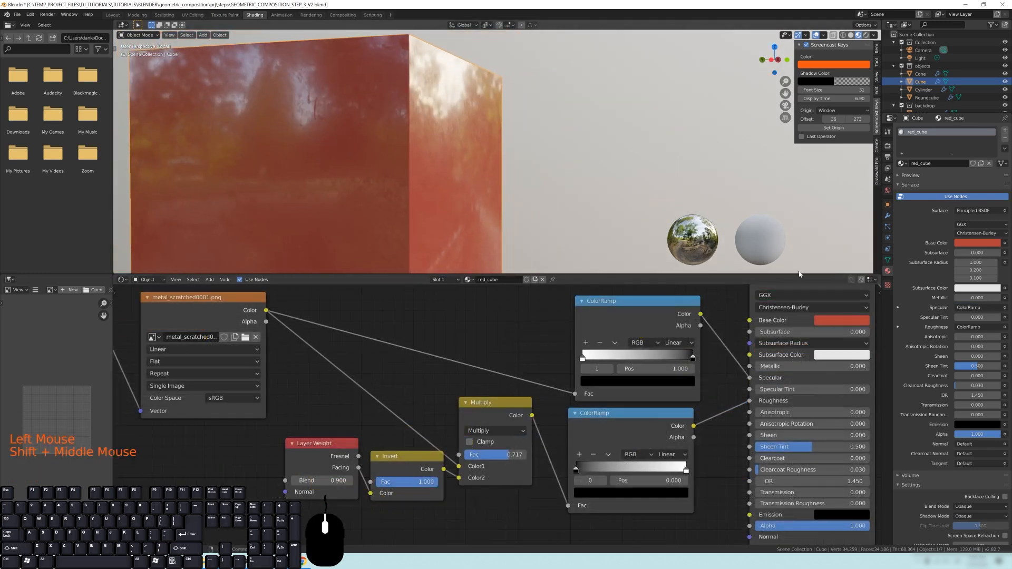
{"action": "middle_click_drag", "start_coordinate": [574, 174], "coordinate": [533, 137]}
{"action": "scroll", "coordinate": [500, 161], "scroll_direction": "up", "scroll_amount": 2}
{"action": "scroll", "coordinate": [498, 156], "scroll_direction": "down", "scroll_amount": 5}
{"action": "scroll", "coordinate": [437, 182], "scroll_direction": "down", "scroll_amount": 2}
{"action": "scroll", "coordinate": [495, 150], "scroll_direction": "up", "scroll_amount": 3}
{"action": "scroll", "coordinate": [528, 122], "scroll_direction": "up", "scroll_amount": 2}
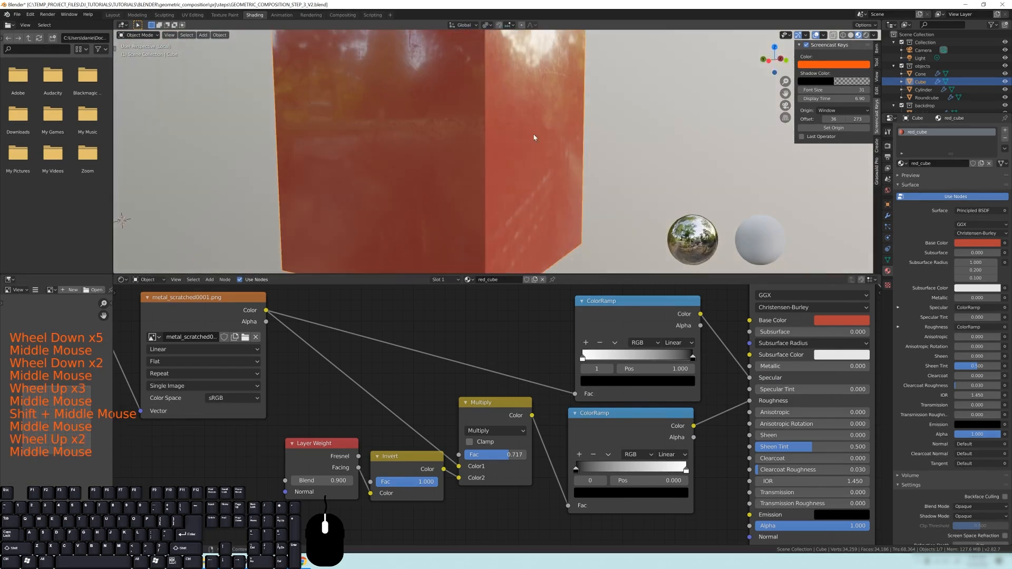
- Move the upper ColorRamp's black stop to position 0.361
{"action": "mouse_move", "coordinate": [692, 357]}
{"action": "left_mouse_down"}
{"action": "mouse_move", "coordinate": [627, 357]}
{"action": "mouse_move", "coordinate": [697, 357]}
{"action": "left_mouse_up"}
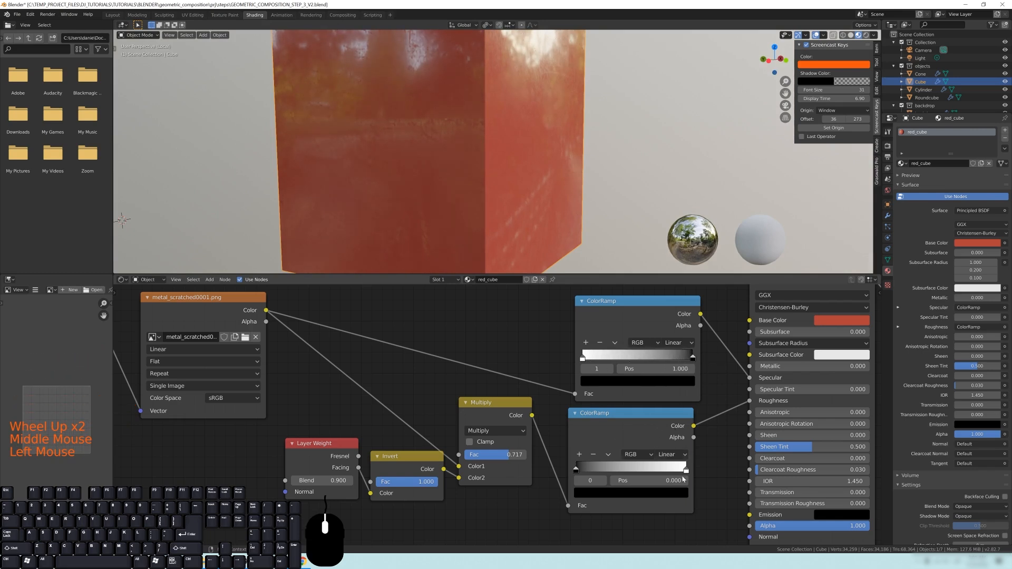
{"action": "left_click_drag", "start_coordinate": [692, 358], "coordinate": [623, 360]}
{"action": "middle_click_drag", "start_coordinate": [620, 182], "coordinate": [560, 185], "text": "shift"}
{"action": "scroll", "coordinate": [560, 185], "scroll_direction": "up", "scroll_amount": 2}
{"action": "left_click_drag", "start_coordinate": [624, 358], "coordinate": [622, 358]}
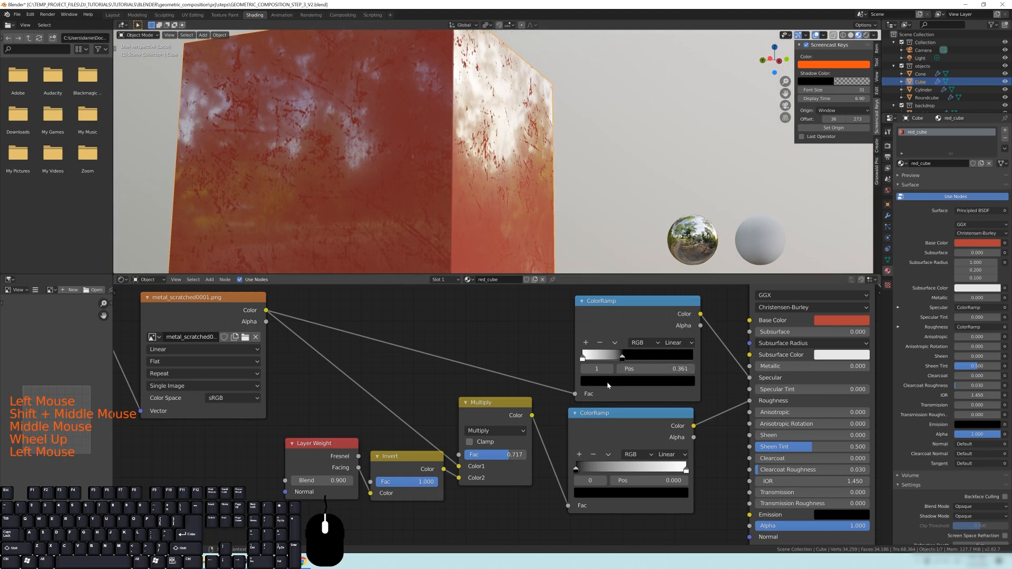
- Lighten the upper ColorRamp's black stop to dark grey and move it to position 0.667
{"action": "left_click", "coordinate": [631, 385]}
{"action": "left_click_drag", "start_coordinate": [672, 305], "coordinate": [671, 275]}
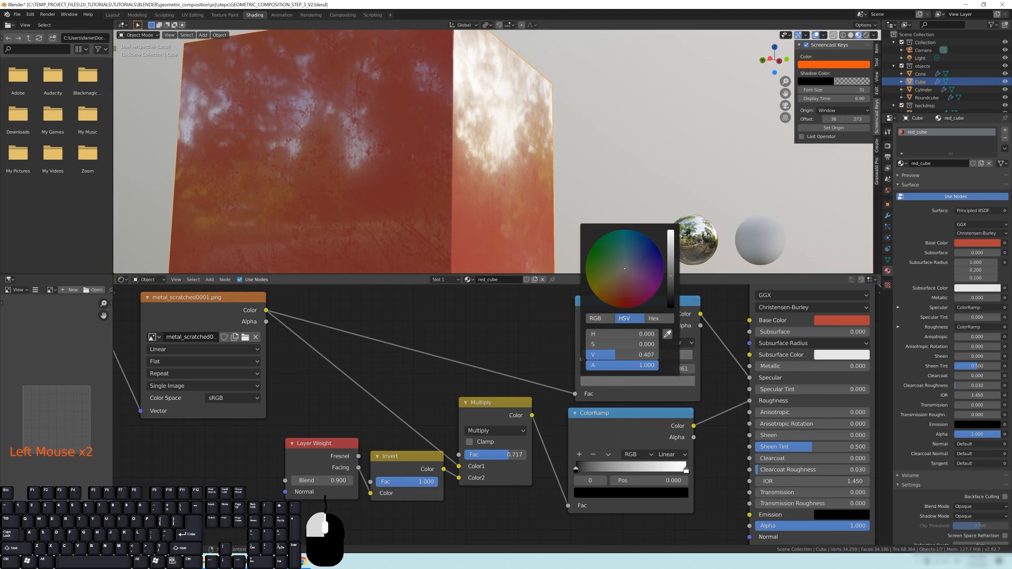
{"action": "left_click_drag", "start_coordinate": [670, 275], "coordinate": [671, 281]}
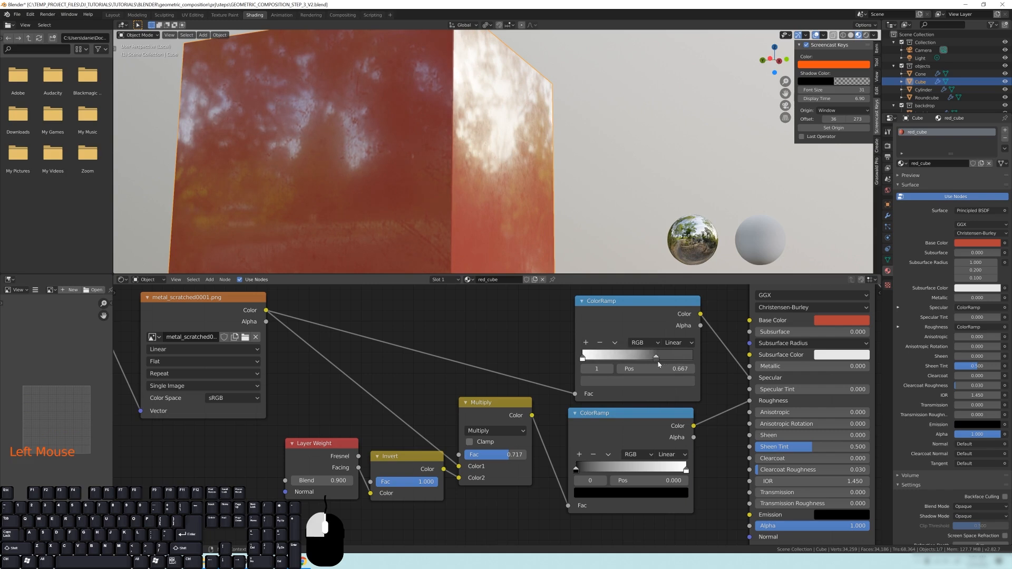
{"action": "middle_click_drag", "start_coordinate": [604, 191], "coordinate": [552, 87]}
{"action": "scroll", "coordinate": [564, 170], "scroll_direction": "down", "scroll_amount": 4}
{"action": "scroll", "coordinate": [550, 111], "scroll_direction": "up", "scroll_amount": 3}
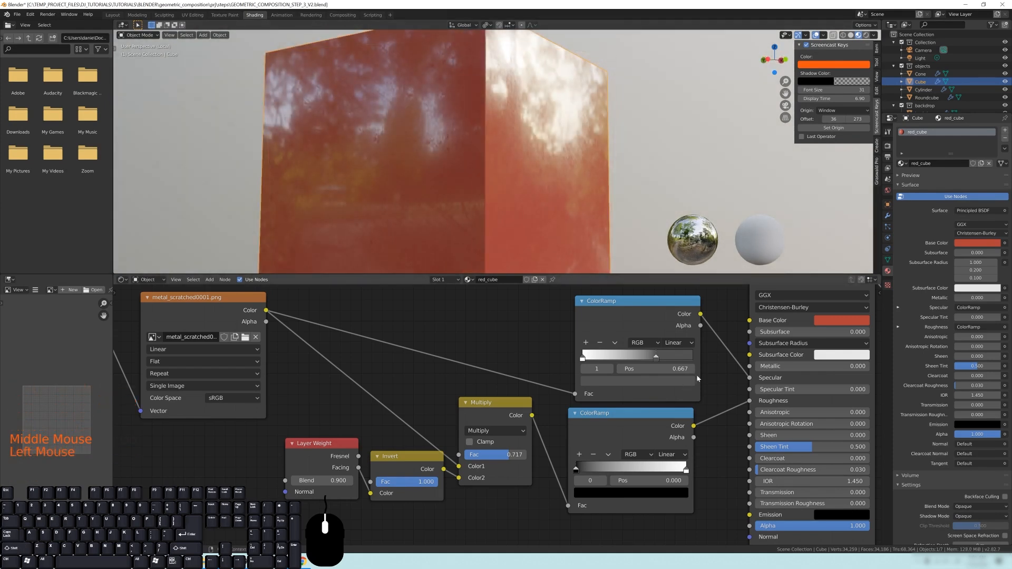
- Move the Material Output and Principled BSDF nodes farther away from the ColorRamps
{"action": "middle_click_drag", "start_coordinate": [696, 375], "coordinate": [545, 421]}
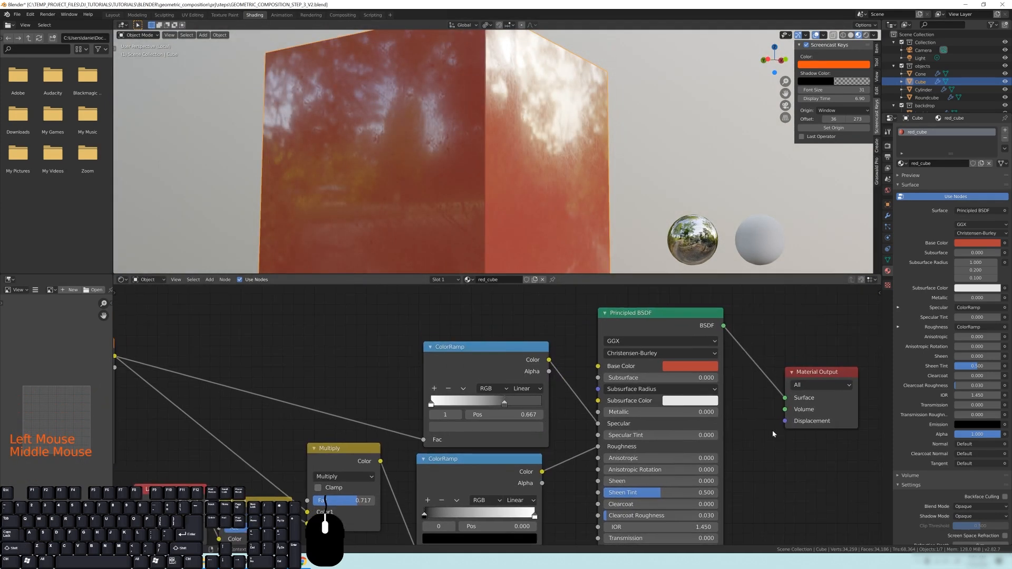
{"action": "middle_click_drag", "start_coordinate": [772, 430], "coordinate": [677, 393]}
{"action": "left_click_drag", "start_coordinate": [727, 338], "coordinate": [832, 334]}
{"action": "middle_click_drag", "start_coordinate": [721, 364], "coordinate": [742, 386]}
{"action": "left_click_drag", "start_coordinate": [580, 298], "coordinate": [702, 317]}
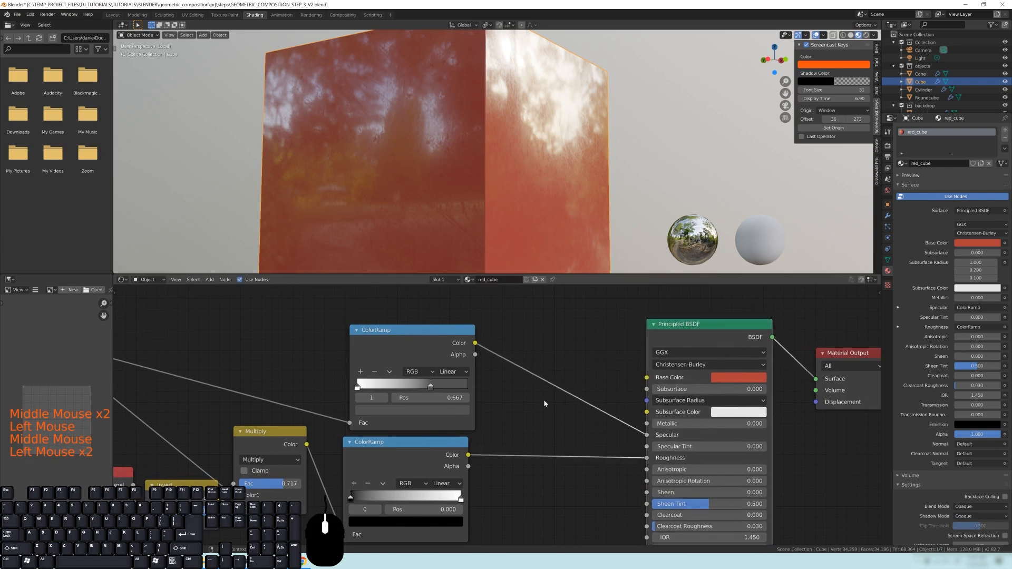
- Raise both ColorRamp nodes and stack them closely one above the other
{"action": "middle_click_drag", "start_coordinate": [542, 400], "coordinate": [620, 404]}
{"action": "scroll", "coordinate": [620, 404], "scroll_direction": "down", "scroll_amount": 5}
{"action": "middle_click_drag", "start_coordinate": [487, 325], "coordinate": [551, 351]}
{"action": "left_click_drag", "start_coordinate": [550, 351], "coordinate": [546, 318]}
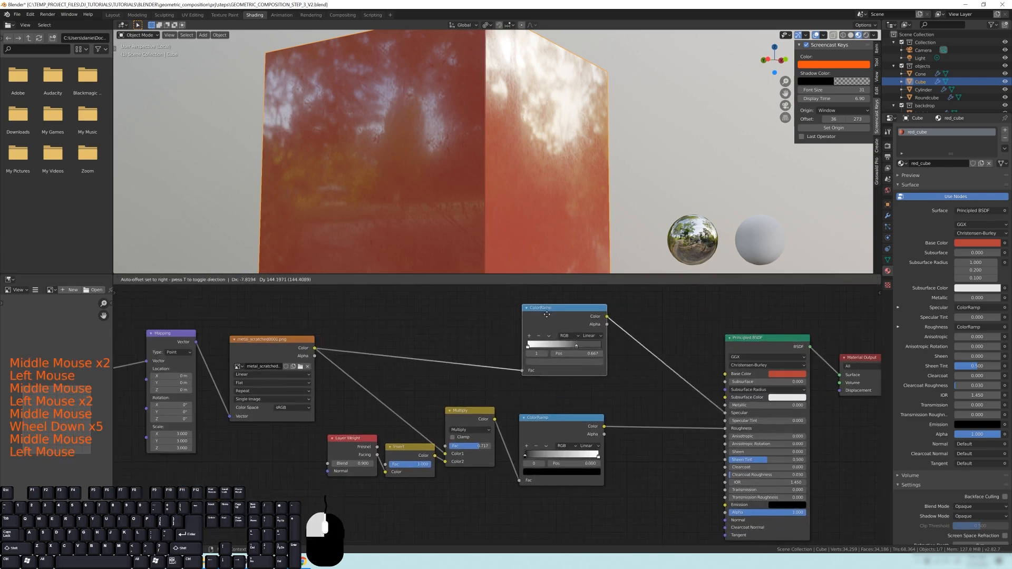
{"action": "left_click_drag", "start_coordinate": [553, 426], "coordinate": [551, 392]}
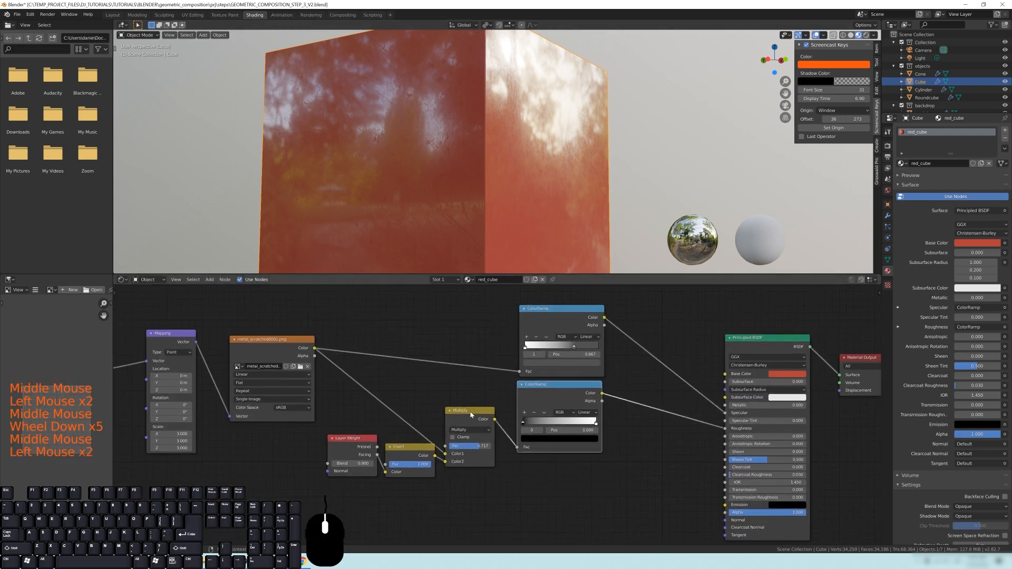
- Raise the Multiply, Invert and Layer Weight nodes beside the lower ColorRamp and nudge the image texture node
{"action": "left_click_drag", "start_coordinate": [467, 410], "coordinate": [483, 381]}
{"action": "left_click_drag", "start_coordinate": [406, 446], "coordinate": [412, 416]}
{"action": "left_click", "coordinate": [356, 438]}
{"action": "left_click_drag", "start_coordinate": [356, 439], "coordinate": [366, 414]}
{"action": "mouse_move", "coordinate": [276, 343]}
{"action": "left_mouse_down"}
{"action": "mouse_move", "coordinate": [261, 366]}
{"action": "mouse_move", "coordinate": [265, 389]}
{"action": "mouse_move", "coordinate": [272, 343]}
{"action": "left_mouse_up"}
{"action": "middle_click_drag", "start_coordinate": [324, 374], "coordinate": [360, 330]}
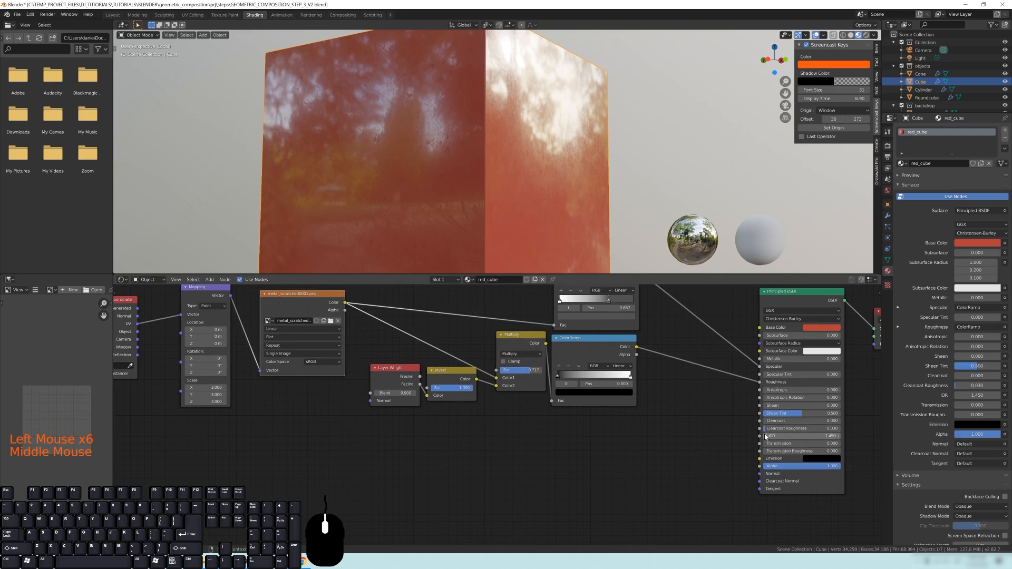
- Move the Principled BSDF node up and closer to the two ColorRamp nodes
{"action": "middle_click_drag", "start_coordinate": [788, 474], "coordinate": [750, 512]}
{"action": "left_click_drag", "start_coordinate": [750, 513], "coordinate": [710, 477]}
{"action": "mouse_move", "coordinate": [603, 412]}
{"action": "middle_mouse_down"}
{"action": "mouse_move", "coordinate": [589, 423]}
{"action": "mouse_move", "coordinate": [613, 407]}
{"action": "middle_mouse_up"}
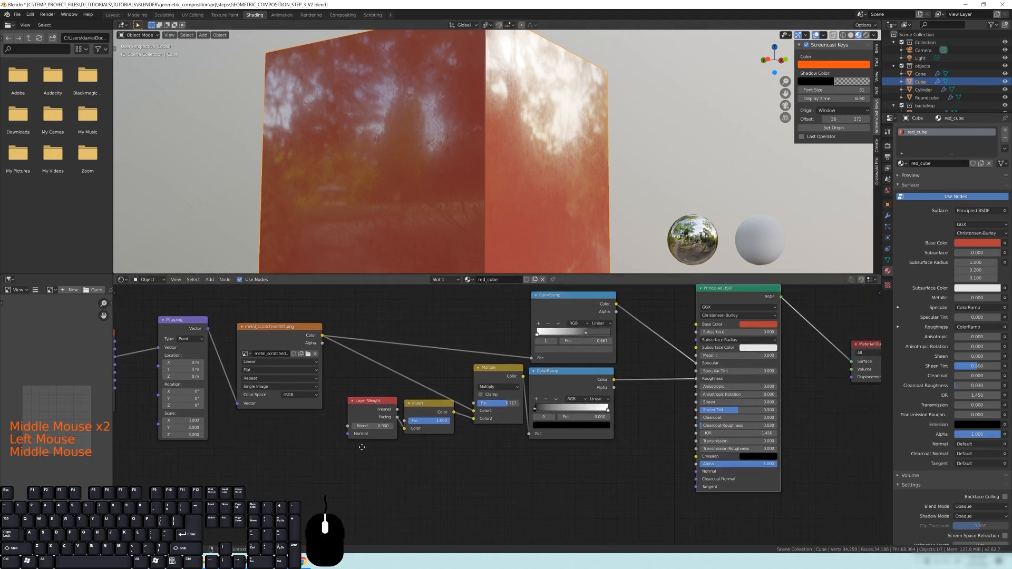
{"action": "middle_click_drag", "start_coordinate": [345, 445], "coordinate": [368, 448]}
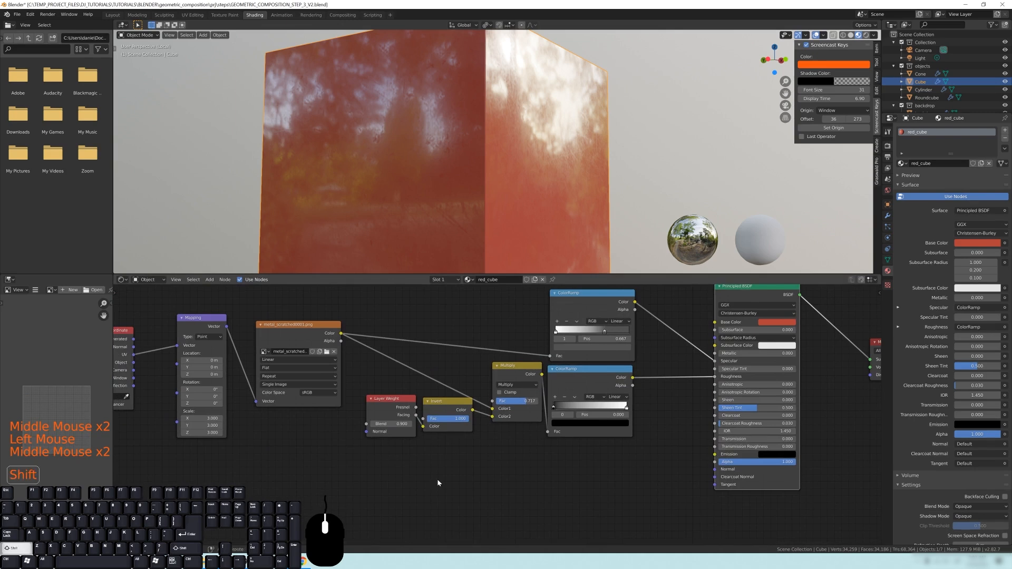
- Add a Bump node below the ColorRamps, feeding the scratched metal Color into Height and its Normal into the Principled BSDF Normal
{"action": "key", "text": "shift+a"}
{"action": "mouse_move", "coordinate": [438, 482]}
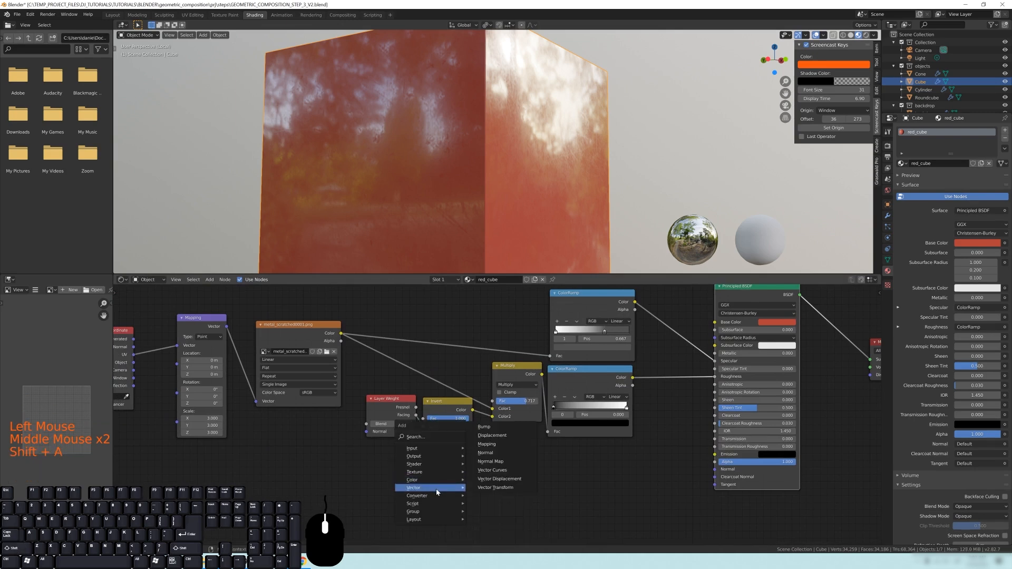
{"action": "left_click", "coordinate": [488, 429]}
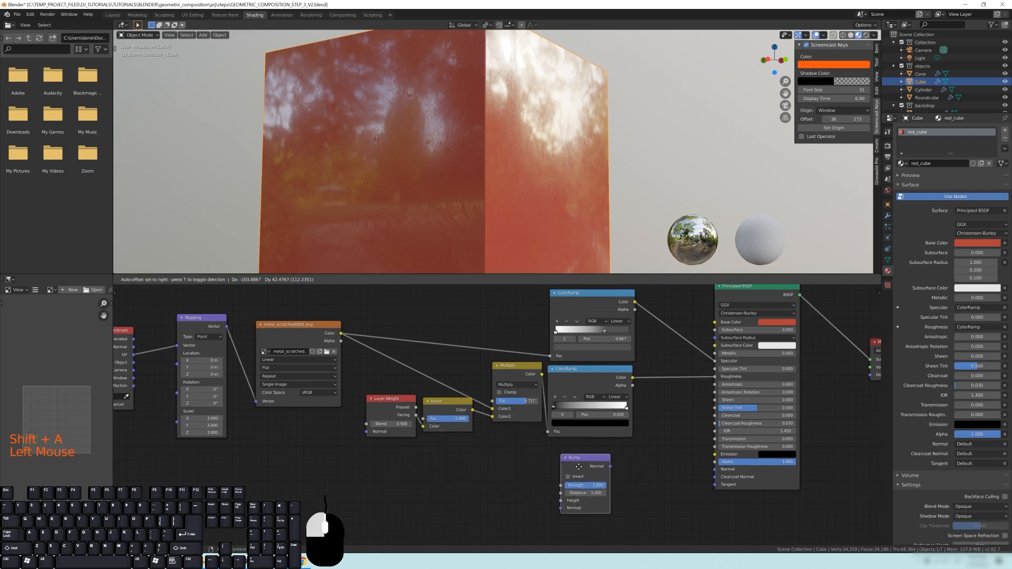
{"action": "left_click", "coordinate": [586, 466]}
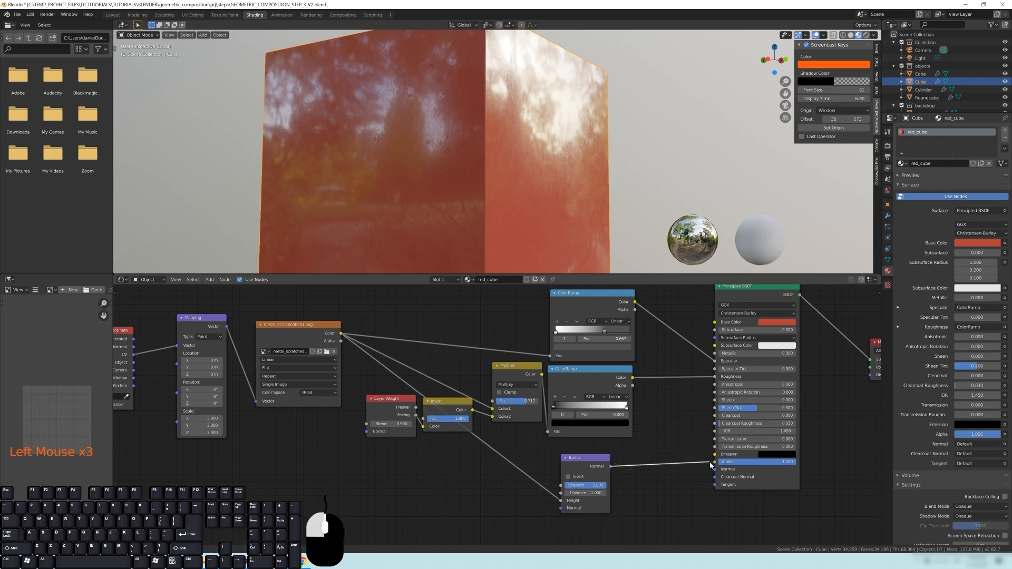
{"action": "left_click_drag", "start_coordinate": [714, 472], "coordinate": [715, 469]}
- Reduce the Bump node's Strength to 0.02 and check the cube's relief
{"action": "middle_click_drag", "start_coordinate": [477, 111], "coordinate": [489, 181], "text": "shift"}
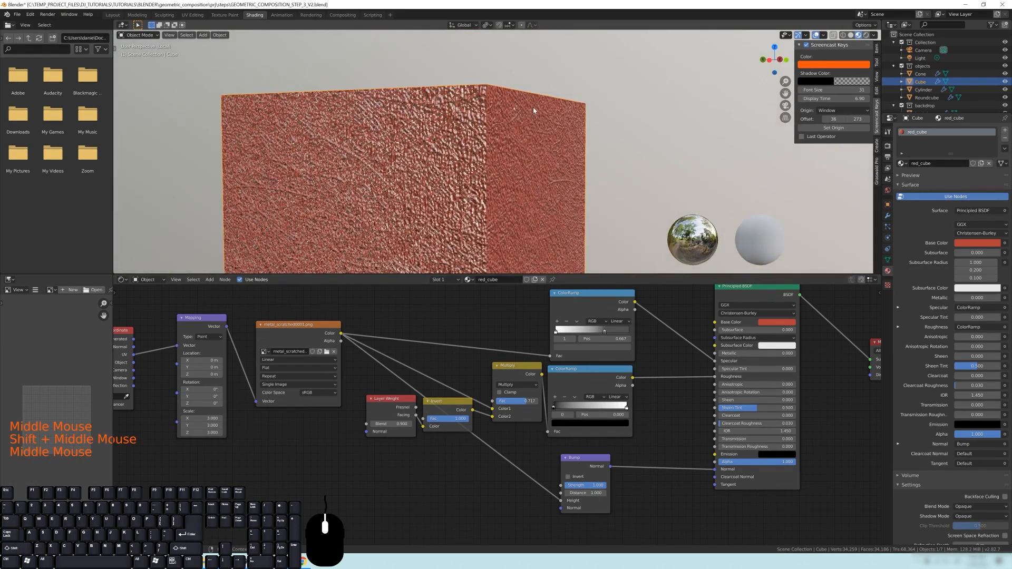
{"action": "middle_click_drag", "start_coordinate": [494, 123], "coordinate": [490, 131]}
{"action": "scroll", "coordinate": [492, 153], "scroll_direction": "down", "scroll_amount": 3}
{"action": "middle_click_drag", "start_coordinate": [493, 165], "coordinate": [510, 208]}
{"action": "scroll", "coordinate": [484, 163], "scroll_direction": "up", "scroll_amount": 2}
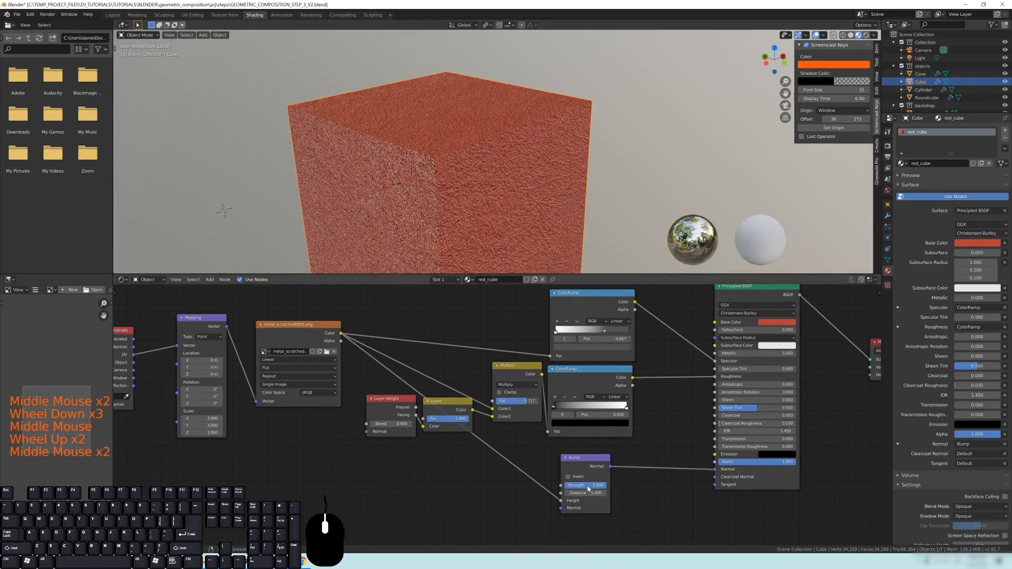
{"action": "middle_click_drag", "start_coordinate": [565, 486], "coordinate": [524, 417]}
{"action": "scroll", "coordinate": [525, 417], "scroll_direction": "up", "scroll_amount": 5}
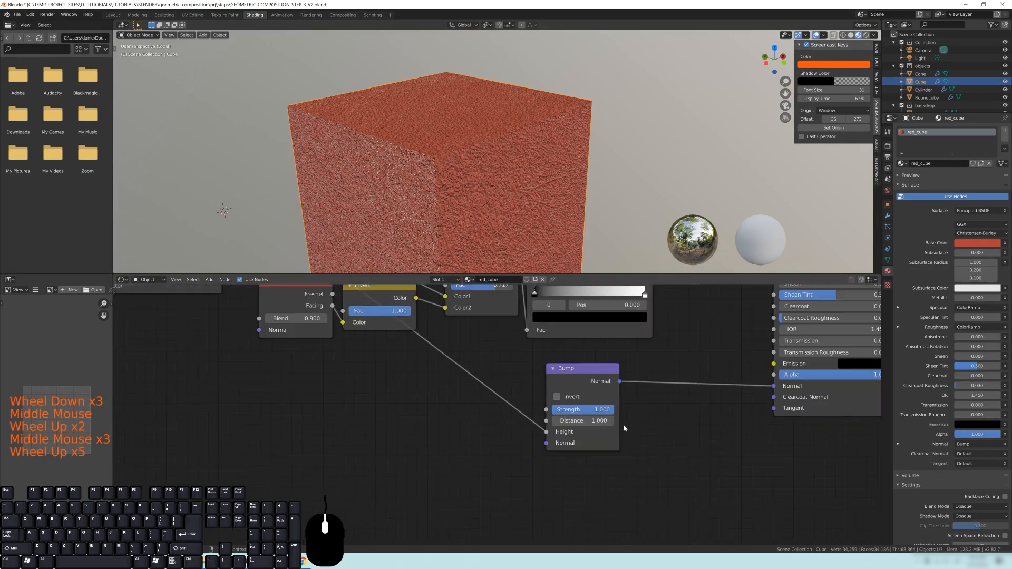
{"action": "middle_click_drag", "start_coordinate": [607, 411], "coordinate": [601, 415]}
{"action": "left_click_drag", "start_coordinate": [601, 414], "coordinate": [548, 413]}
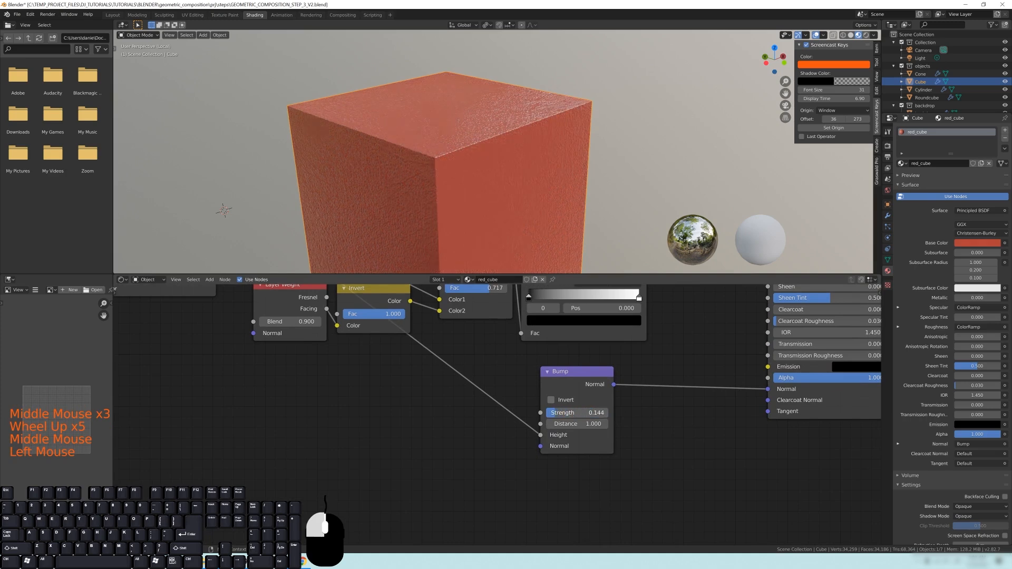
{"action": "middle_click_drag", "start_coordinate": [545, 221], "coordinate": [547, 146]}
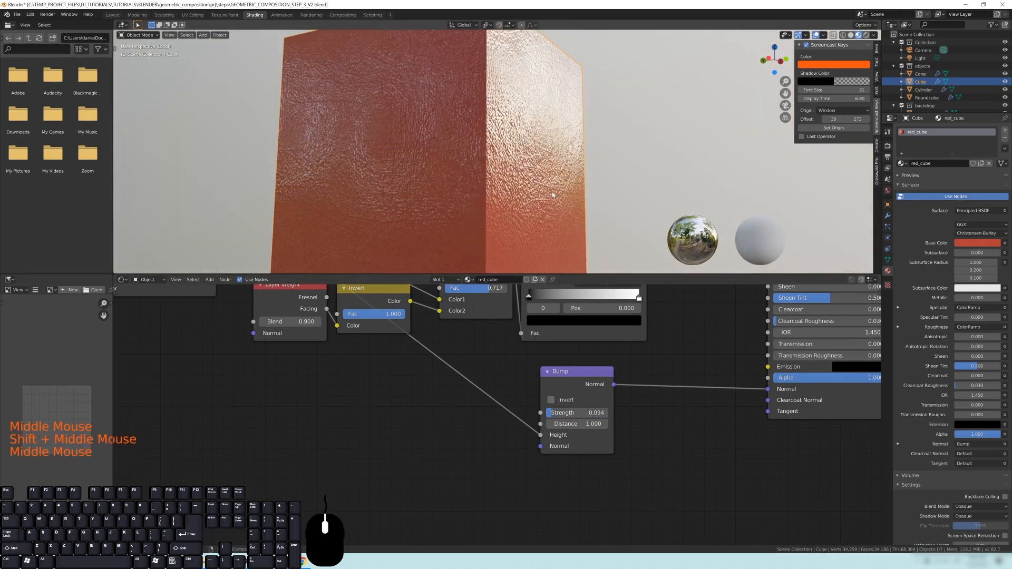
{"action": "left_click", "coordinate": [580, 412]}
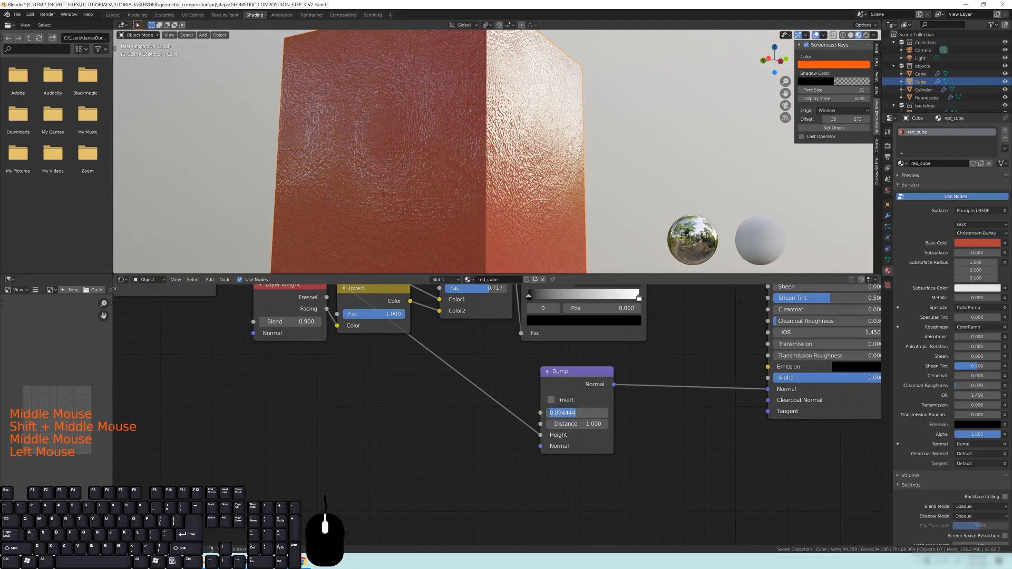
{"action": "type", "text": ".02"}
{"action": "key", "text": "Return"}
- Nudge the upper ColorRamp back toward the image texture and the lower ColorRamp slightly down toward the Bump node
{"action": "middle_click_drag", "start_coordinate": [539, 135], "coordinate": [539, 164]}
{"action": "scroll", "coordinate": [531, 153], "scroll_direction": "down", "scroll_amount": 4}
{"action": "scroll", "coordinate": [547, 147], "scroll_direction": "up", "scroll_amount": 2}
{"action": "middle_click_drag", "start_coordinate": [685, 311], "coordinate": [651, 371]}
{"action": "mouse_move", "coordinate": [533, 318]}
{"action": "left_mouse_down"}
{"action": "mouse_move", "coordinate": [578, 299]}
{"action": "mouse_move", "coordinate": [516, 318]}
{"action": "left_mouse_up"}
{"action": "middle_click_drag", "start_coordinate": [630, 411], "coordinate": [647, 348]}
{"action": "mouse_move", "coordinate": [560, 363]}
{"action": "left_mouse_down"}
{"action": "mouse_move", "coordinate": [635, 370]}
{"action": "mouse_move", "coordinate": [596, 363]}
{"action": "mouse_move", "coordinate": [569, 376]}
{"action": "left_mouse_up"}
{"action": "middle_click_drag", "start_coordinate": [569, 375], "coordinate": [557, 400]}
{"action": "mouse_move", "coordinate": [506, 153]}
{"action": "middle_mouse_down"}
{"action": "mouse_move", "coordinate": [506, 177]}
{"action": "mouse_move", "coordinate": [481, 174]}
{"action": "mouse_move", "coordinate": [498, 149]}
{"action": "mouse_move", "coordinate": [528, 173]}
{"action": "mouse_move", "coordinate": [497, 155]}
{"action": "middle_mouse_up"}
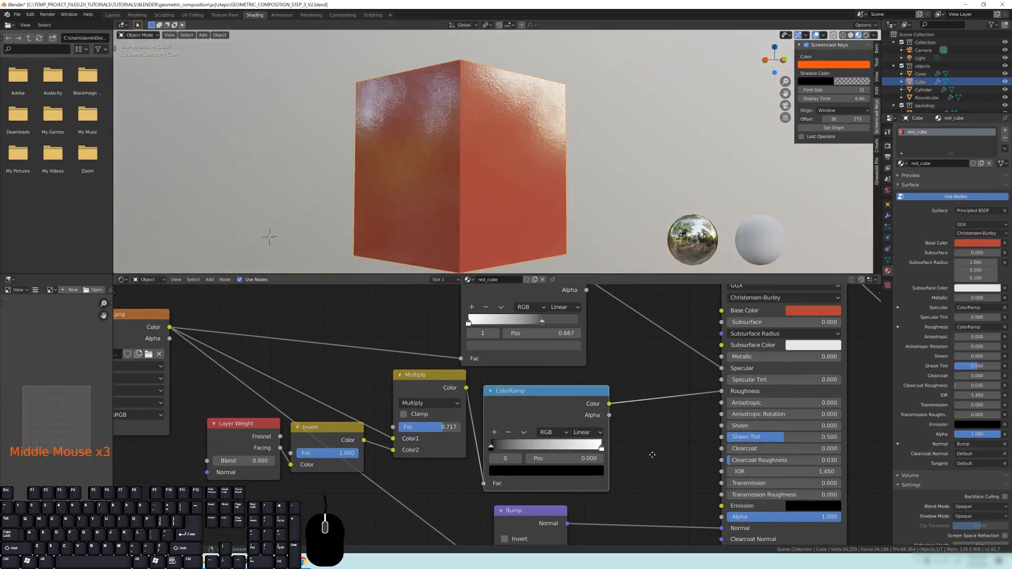
- Fine-tune the Bump node's Strength to about 0.010 and move the upper ColorRamp's dark stop to position 1.000
{"action": "middle_click_drag", "start_coordinate": [650, 456], "coordinate": [650, 368]}
{"action": "left_click_drag", "start_coordinate": [530, 464], "coordinate": [533, 464], "text": "shift"}
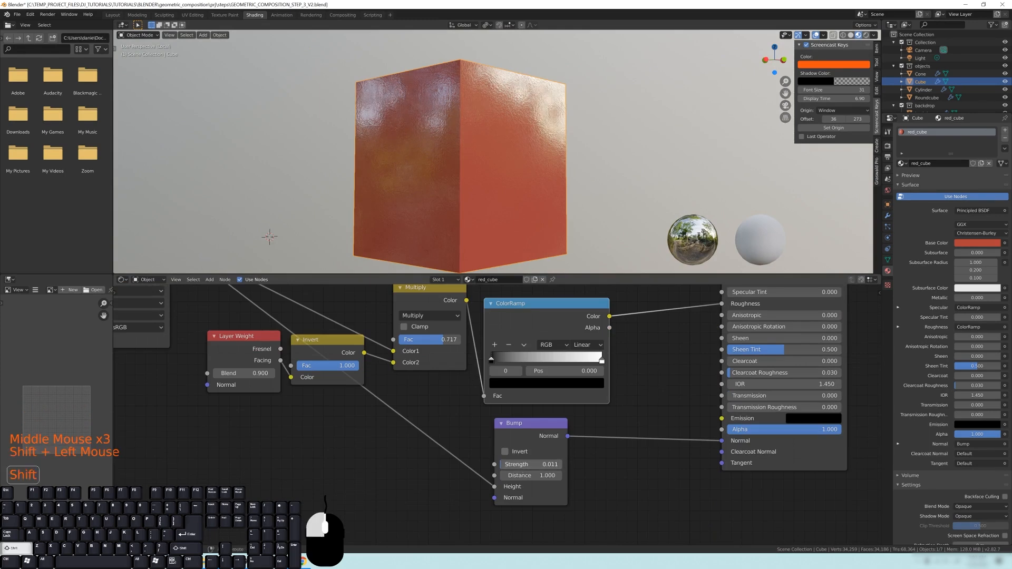
{"action": "middle_click_drag", "start_coordinate": [670, 378], "coordinate": [654, 448]}
{"action": "middle_click_drag", "start_coordinate": [620, 321], "coordinate": [619, 390]}
{"action": "mouse_move", "coordinate": [539, 373]}
{"action": "left_mouse_down"}
{"action": "mouse_move", "coordinate": [582, 372]}
{"action": "mouse_move", "coordinate": [481, 375]}
{"action": "mouse_move", "coordinate": [558, 392]}
{"action": "left_mouse_up"}
- Set the metal_scratched0001.png texture's Color Space to Non-Color and move its node slightly toward the Mapping node
{"action": "middle_click_drag", "start_coordinate": [256, 366], "coordinate": [452, 337]}
{"action": "left_click", "coordinate": [333, 436]}
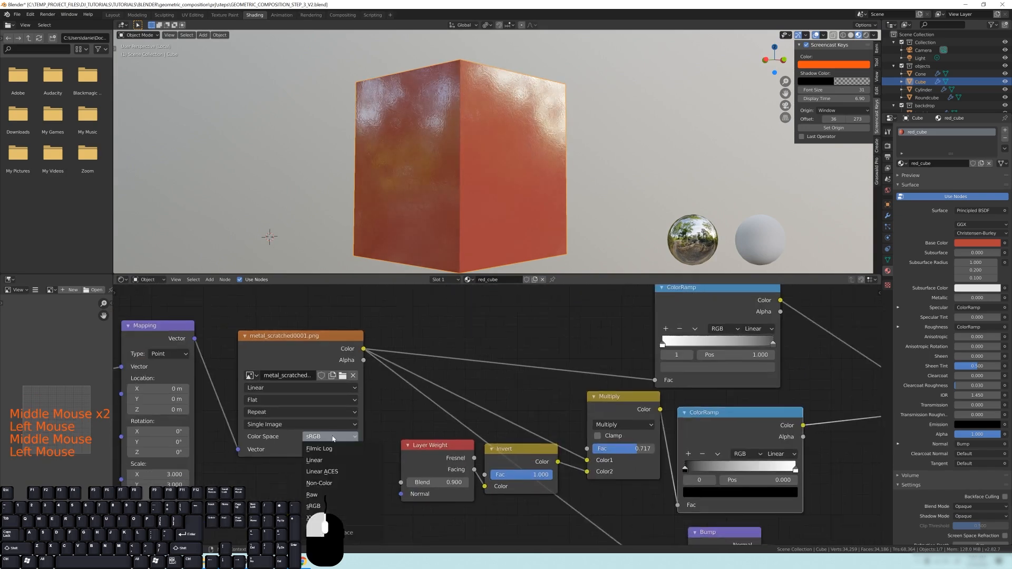
{"action": "left_click", "coordinate": [333, 484]}
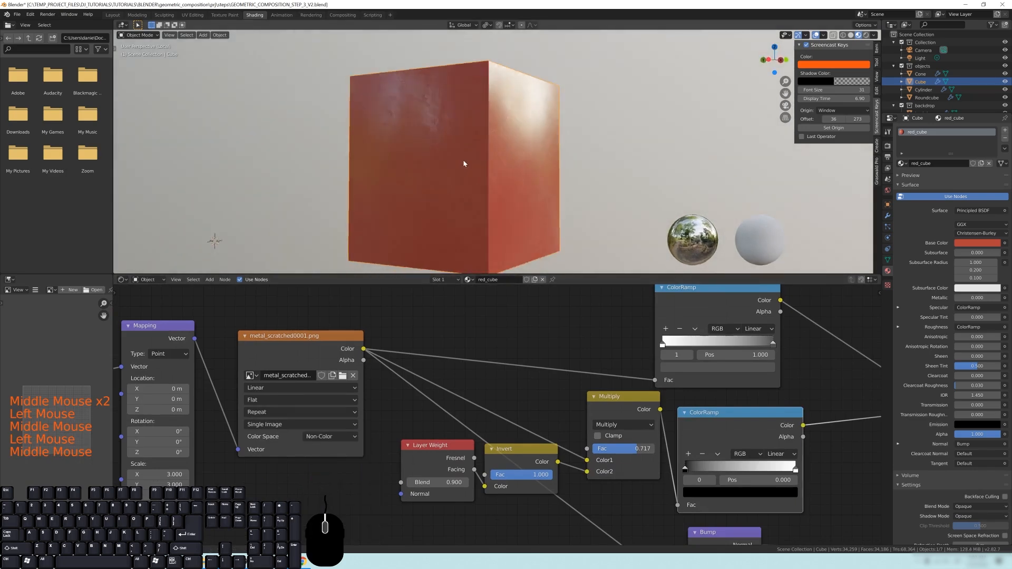
{"action": "scroll", "coordinate": [501, 156], "scroll_direction": "up", "scroll_amount": 2}
{"action": "middle_click_drag", "start_coordinate": [501, 156], "coordinate": [306, 330]}
{"action": "scroll", "coordinate": [513, 137], "scroll_direction": "down", "scroll_amount": 2}
{"action": "scroll", "coordinate": [524, 156], "scroll_direction": "up", "scroll_amount": 1}
{"action": "left_click_drag", "start_coordinate": [307, 330], "coordinate": [284, 327]}
{"action": "middle_click_drag", "start_coordinate": [474, 154], "coordinate": [482, 147]}
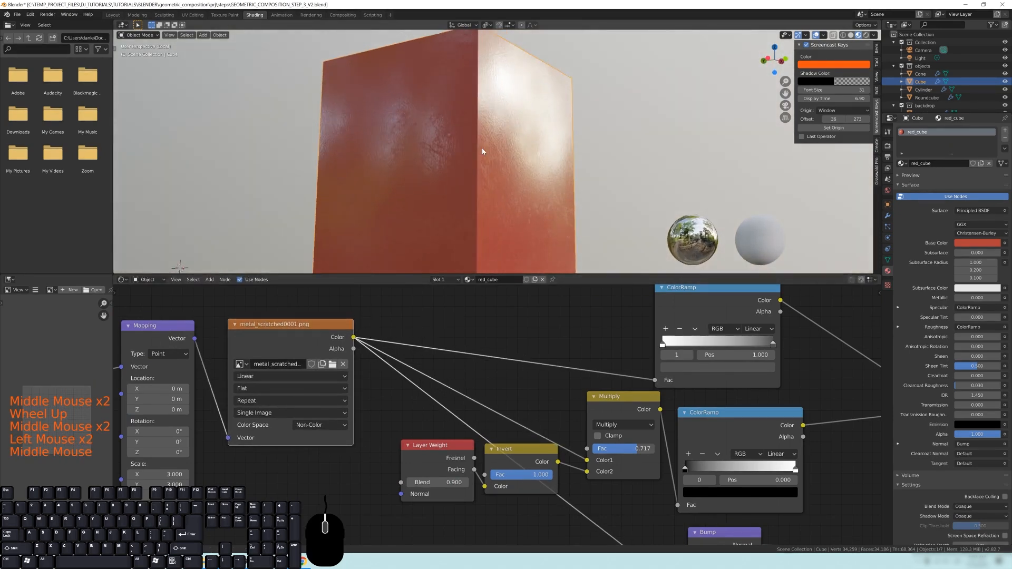
- Tighten the spacing of the Layer Weight, Invert and Multiply nodes and raise the Multiply factor to 0.806
{"action": "middle_click_drag", "start_coordinate": [523, 375], "coordinate": [507, 354]}
{"action": "left_click_drag", "start_coordinate": [486, 435], "coordinate": [450, 416]}
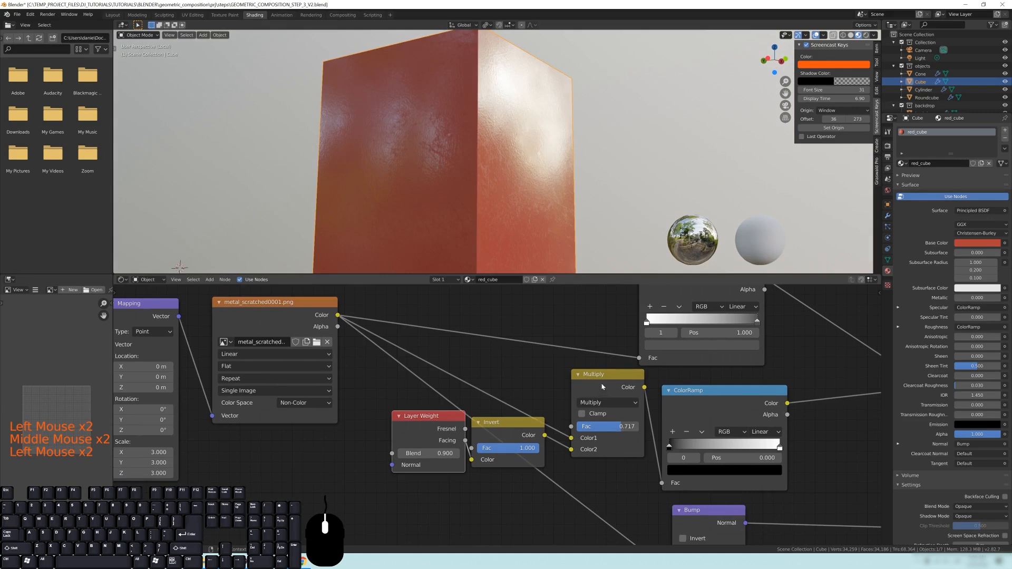
{"action": "left_click_drag", "start_coordinate": [602, 386], "coordinate": [591, 386]}
{"action": "mouse_move", "coordinate": [608, 426]}
{"action": "left_mouse_down"}
{"action": "mouse_move", "coordinate": [587, 427]}
{"action": "mouse_move", "coordinate": [614, 427]}
{"action": "left_mouse_up"}
{"action": "middle_click_drag", "start_coordinate": [549, 234], "coordinate": [501, 158]}
{"action": "middle_click_drag", "start_coordinate": [501, 158], "coordinate": [477, 173], "text": "shift"}
- Lighten the lower ColorRamp's black stop to a dark grey with a Value of about 0.177
{"action": "middle_click_drag", "start_coordinate": [719, 369], "coordinate": [696, 400]}
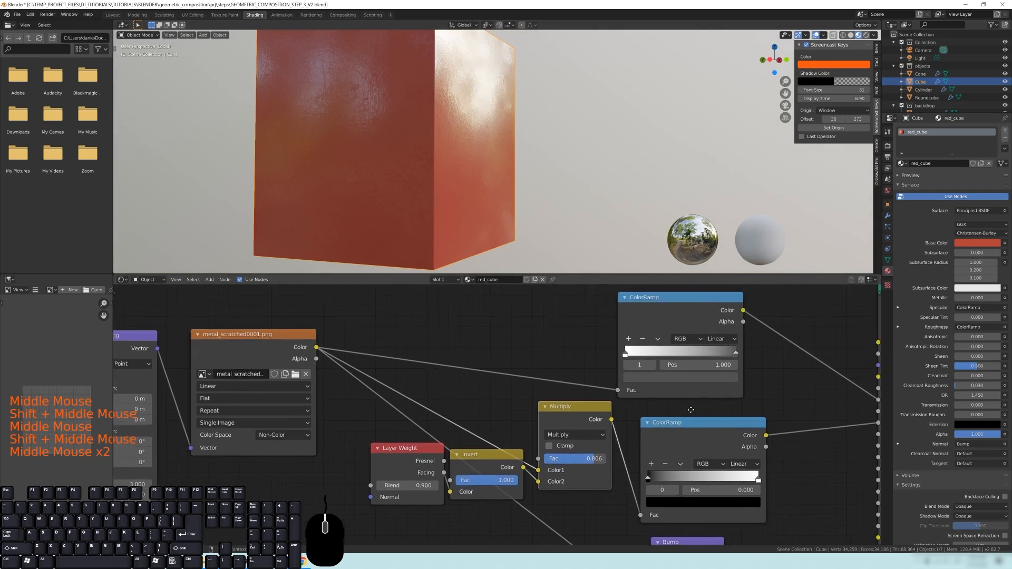
{"action": "left_click", "coordinate": [663, 502]}
{"action": "mouse_move", "coordinate": [737, 429]}
{"action": "left_mouse_down"}
{"action": "mouse_move", "coordinate": [735, 393]}
{"action": "mouse_move", "coordinate": [735, 409]}
{"action": "left_mouse_up"}
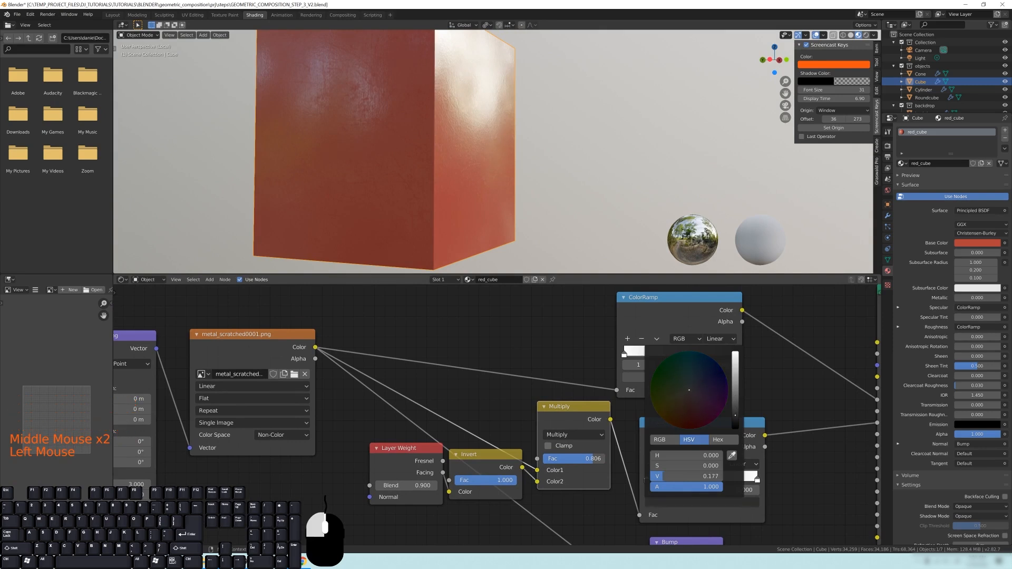
{"action": "left_click", "coordinate": [792, 372]}
- Set the Mapping node's Scale to 4 on X, Y and Z and check the scratches on the cube
{"action": "middle_click_drag", "start_coordinate": [512, 141], "coordinate": [501, 185], "text": "shift"}
{"action": "middle_click_drag", "start_coordinate": [500, 184], "coordinate": [484, 168]}
{"action": "middle_click_drag", "start_coordinate": [166, 422], "coordinate": [339, 432]}
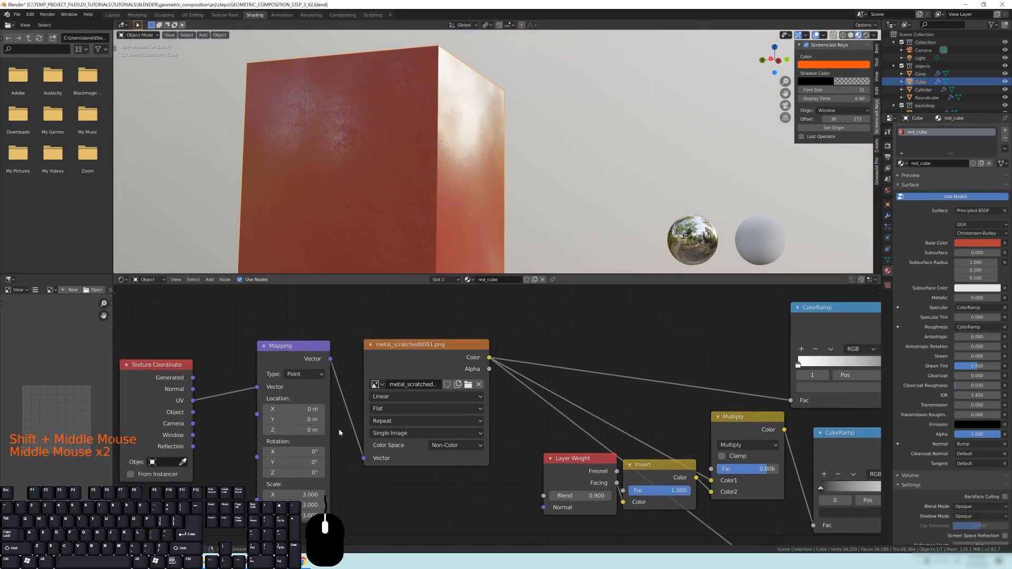
{"action": "middle_click_drag", "start_coordinate": [321, 508], "coordinate": [407, 412]}
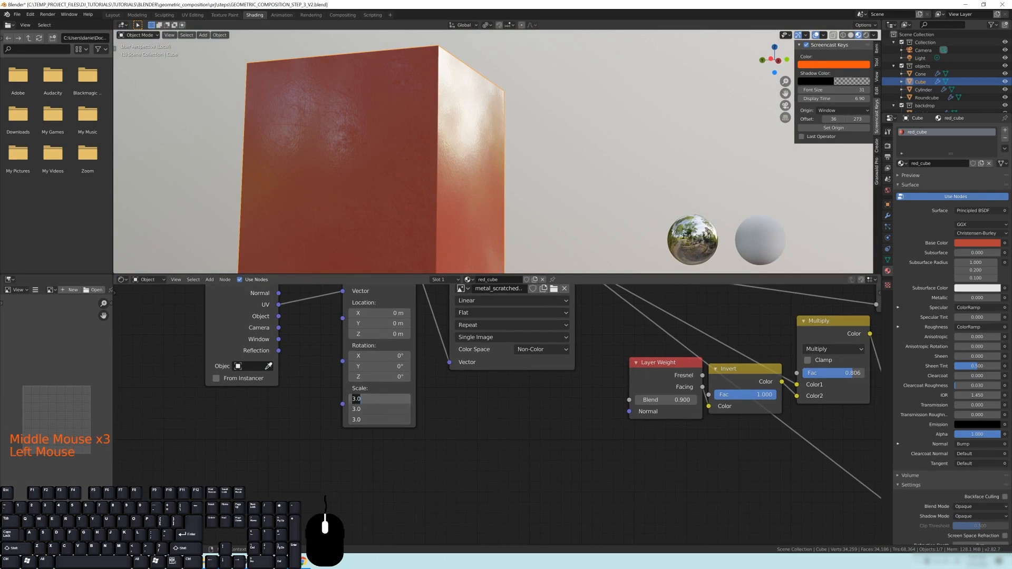
{"action": "middle_click_drag", "start_coordinate": [492, 243], "coordinate": [491, 168]}
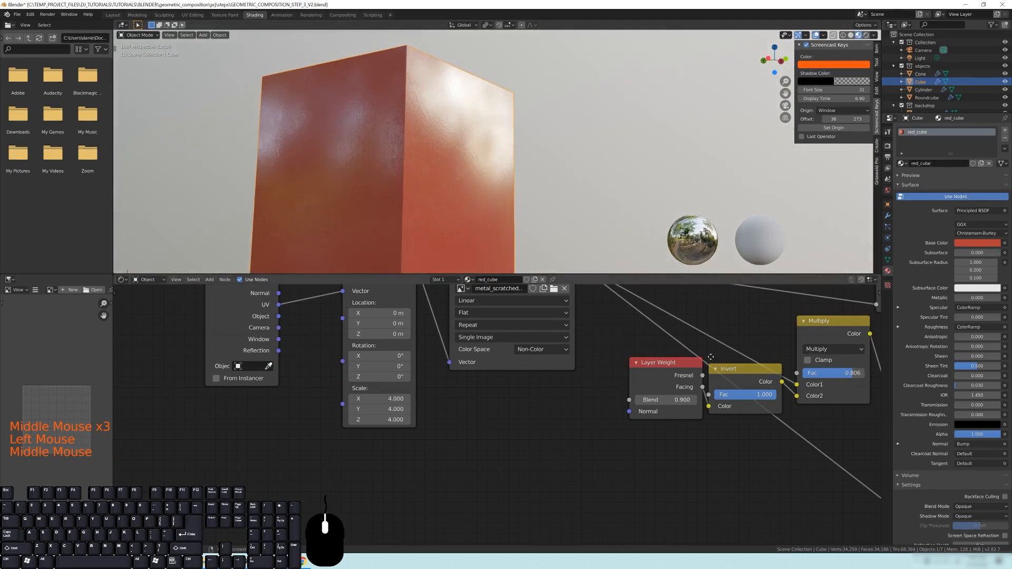
- Move the upper ColorRamp's dark stop to position 0.703
{"action": "middle_click_drag", "start_coordinate": [715, 359], "coordinate": [501, 420]}
{"action": "middle_click_drag", "start_coordinate": [769, 356], "coordinate": [681, 378]}
{"action": "left_click_drag", "start_coordinate": [694, 352], "coordinate": [659, 348]}
{"action": "scroll", "coordinate": [477, 166], "scroll_direction": "down", "scroll_amount": 1}
{"action": "middle_click", "coordinate": [478, 166]}
- Set the lower ColorRamp's stop at position 0.000 to a dark grey with a Value of about 0.103
{"action": "mouse_move", "coordinate": [606, 477]}
{"action": "left_mouse_down"}
{"action": "mouse_move", "coordinate": [627, 478]}
{"action": "mouse_move", "coordinate": [613, 478]}
{"action": "left_mouse_up"}
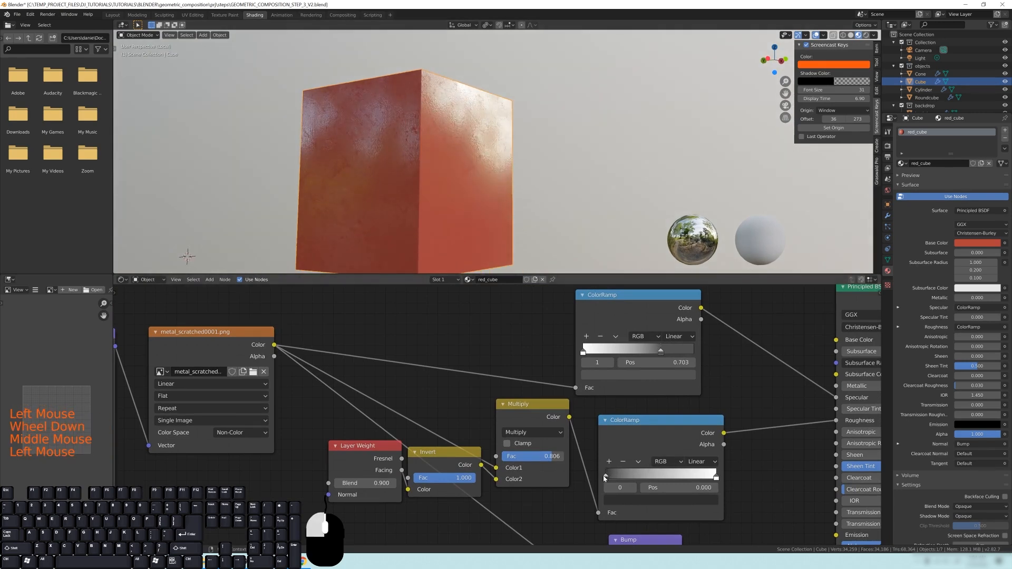
{"action": "left_click", "coordinate": [630, 500]}
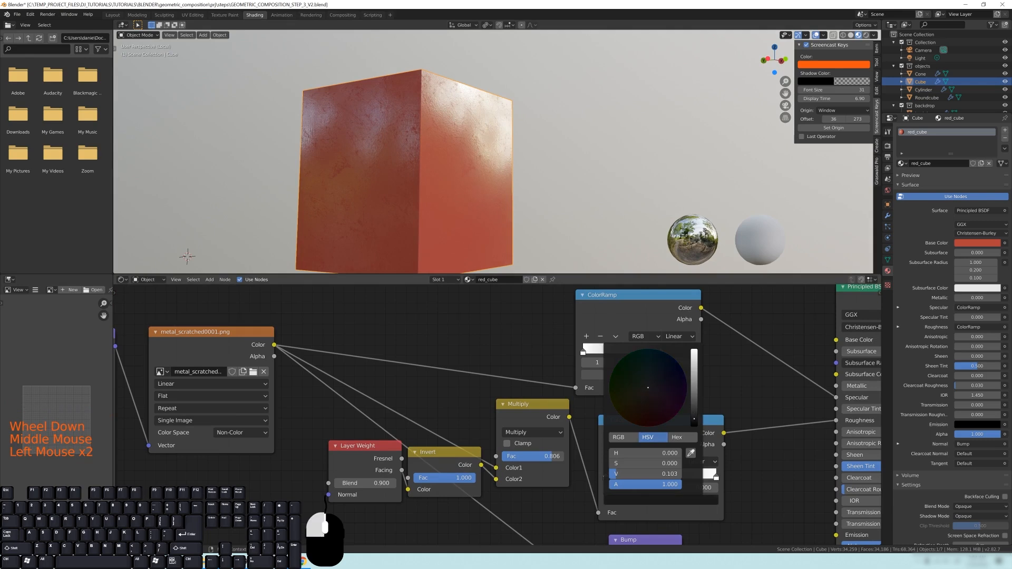
{"action": "middle_click_drag", "start_coordinate": [776, 508], "coordinate": [780, 423]}
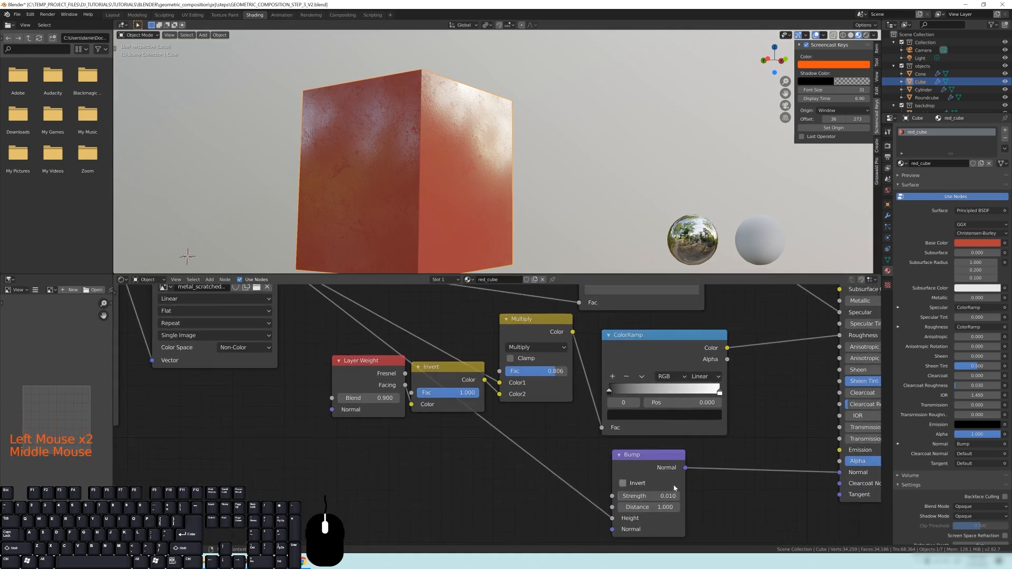
- Exit the cube's local view and frame all the objects together with the material's node tree
{"action": "mouse_move", "coordinate": [432, 154]}
{"action": "middle_mouse_down"}
{"action": "mouse_move", "coordinate": [420, 165]}
{"action": "mouse_move", "coordinate": [449, 173]}
{"action": "mouse_move", "coordinate": [462, 156]}
{"action": "mouse_move", "coordinate": [413, 153]}
{"action": "mouse_move", "coordinate": [463, 157]}
{"action": "mouse_move", "coordinate": [448, 145]}
{"action": "middle_mouse_up"}
{"action": "scroll", "coordinate": [431, 150], "scroll_direction": "down", "scroll_amount": 3}
{"action": "key", "text": "KP_Divide"}
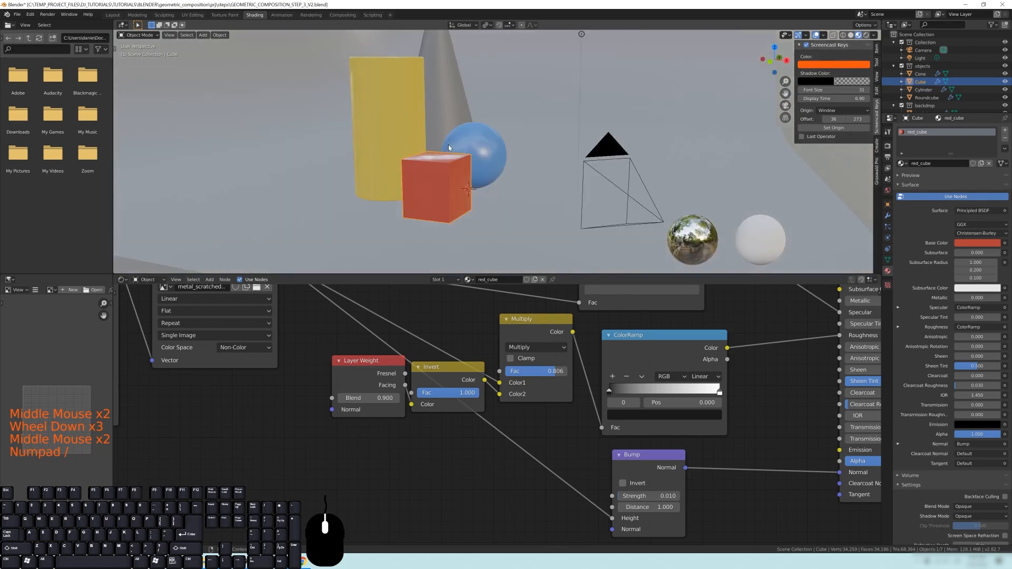
{"action": "middle_click_drag", "start_coordinate": [406, 128], "coordinate": [550, 211], "text": "shift"}
{"action": "scroll", "coordinate": [371, 472], "scroll_direction": "down", "scroll_amount": 7}
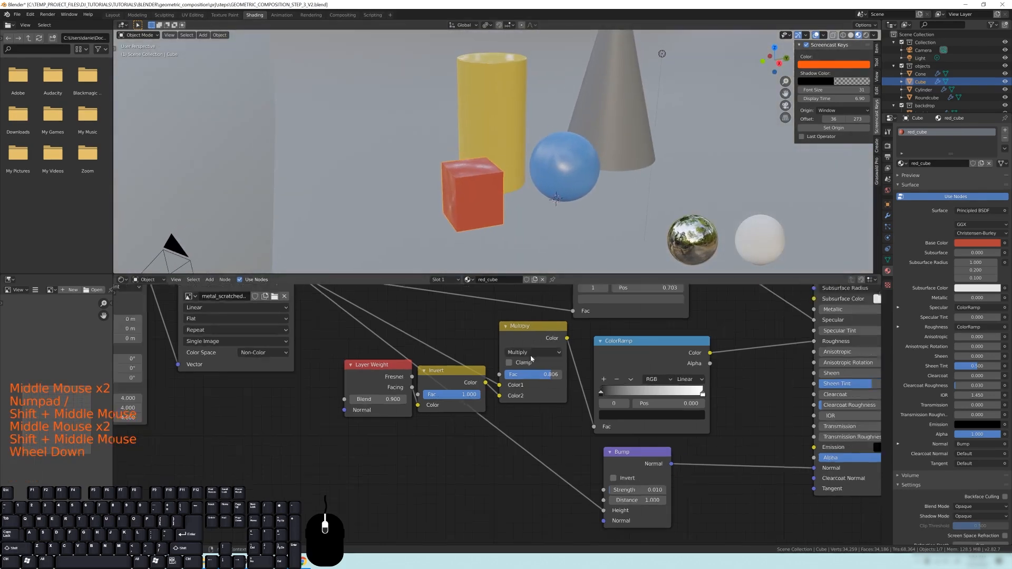
{"action": "middle_click_drag", "start_coordinate": [494, 394], "coordinate": [609, 390], "text": "shift"}
{"action": "middle_click_drag", "start_coordinate": [551, 366], "coordinate": [580, 382], "text": "shift"}
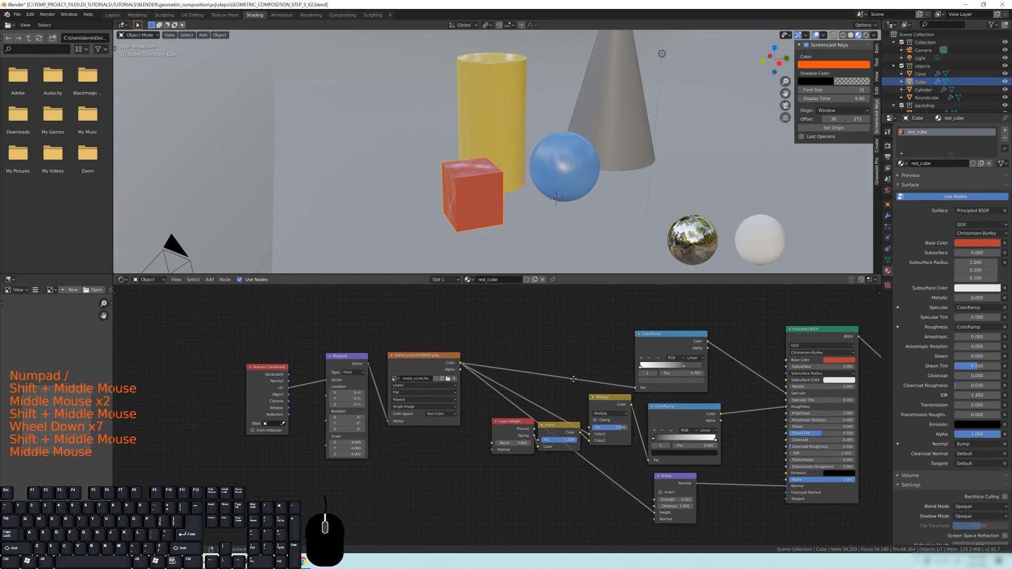
{"action": "middle_click_drag", "start_coordinate": [559, 189], "coordinate": [543, 144]}
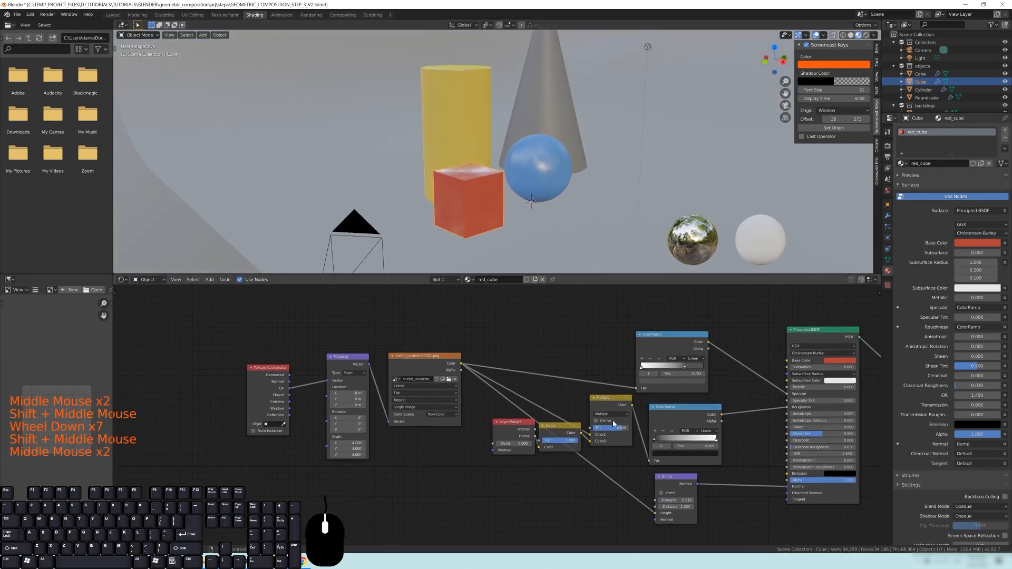
- Line up the Layer Weight, Invert, Multiply and lower ColorRamp nodes in a row and lower the scratched metal texture node
{"action": "left_click_drag", "start_coordinate": [605, 409], "coordinate": [534, 395]}
{"action": "left_click_drag", "start_coordinate": [432, 362], "coordinate": [430, 391]}
{"action": "left_click_drag", "start_coordinate": [682, 415], "coordinate": [687, 412]}
- Collapse the ColorRamp, Multiply and Invert nodes and expand them again
{"action": "left_click", "coordinate": [638, 335]}
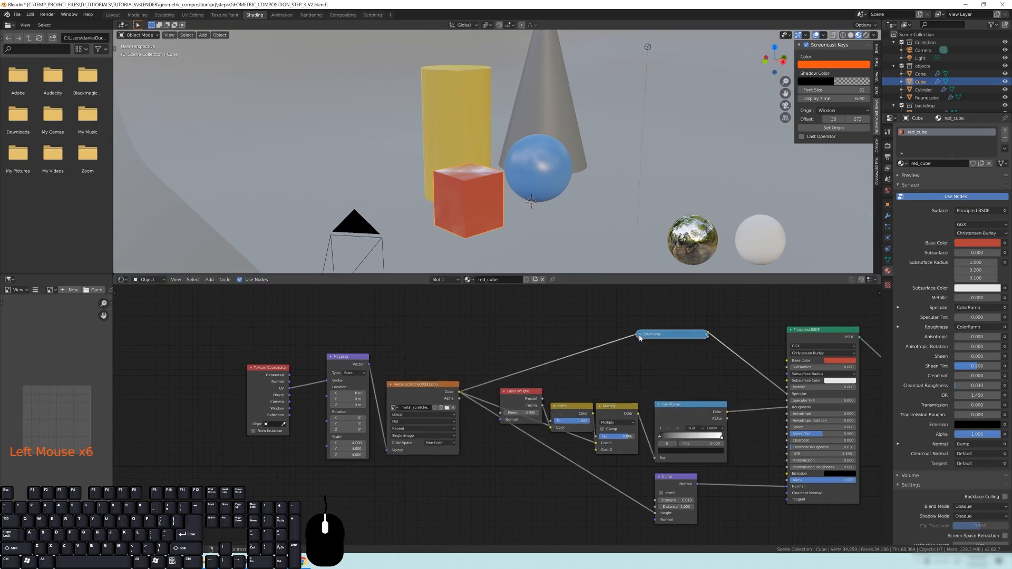
{"action": "left_click", "coordinate": [660, 406]}
{"action": "left_click", "coordinate": [599, 406]}
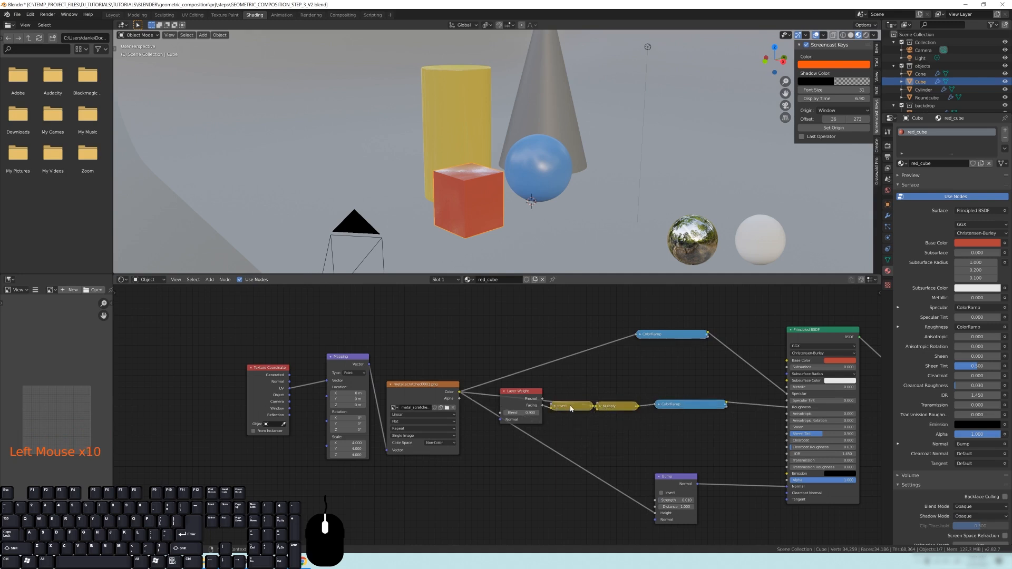
{"action": "key", "text": "h"}
{"action": "left_click", "coordinate": [612, 408]}
{"action": "key", "text": "h"}
{"action": "left_click", "coordinate": [690, 404]}
{"action": "key", "text": "h"}
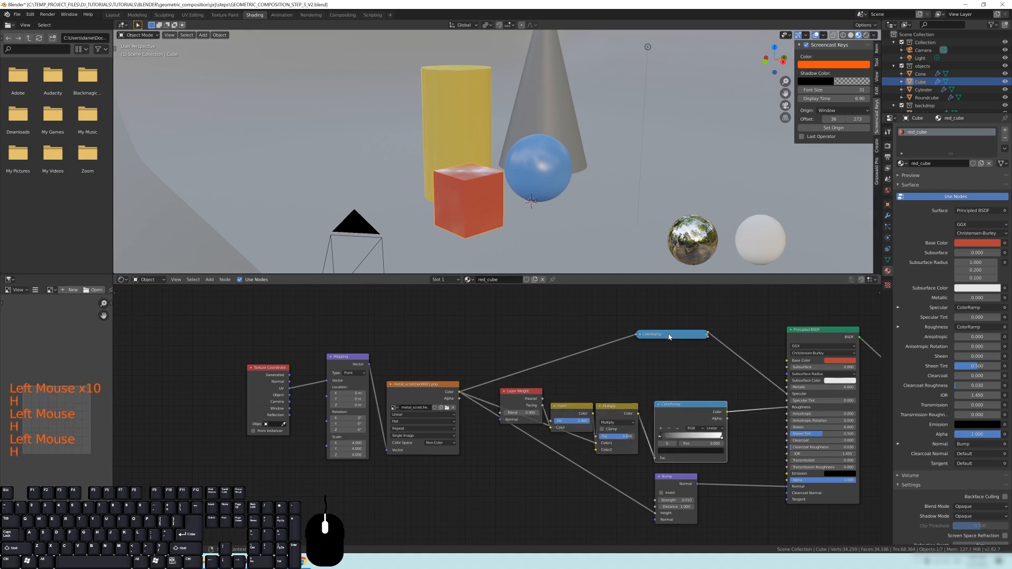
{"action": "left_click", "coordinate": [672, 334]}
{"action": "key", "text": "h"}
- Copy all red_cube nodes except the Principled BSDF and Material Output, and select the blue sphere
{"action": "left_click", "coordinate": [615, 312]}
{"action": "middle_click_drag", "start_coordinate": [615, 312], "coordinate": [677, 316]}
{"action": "scroll", "coordinate": [382, 356], "scroll_direction": "down", "scroll_amount": 4}
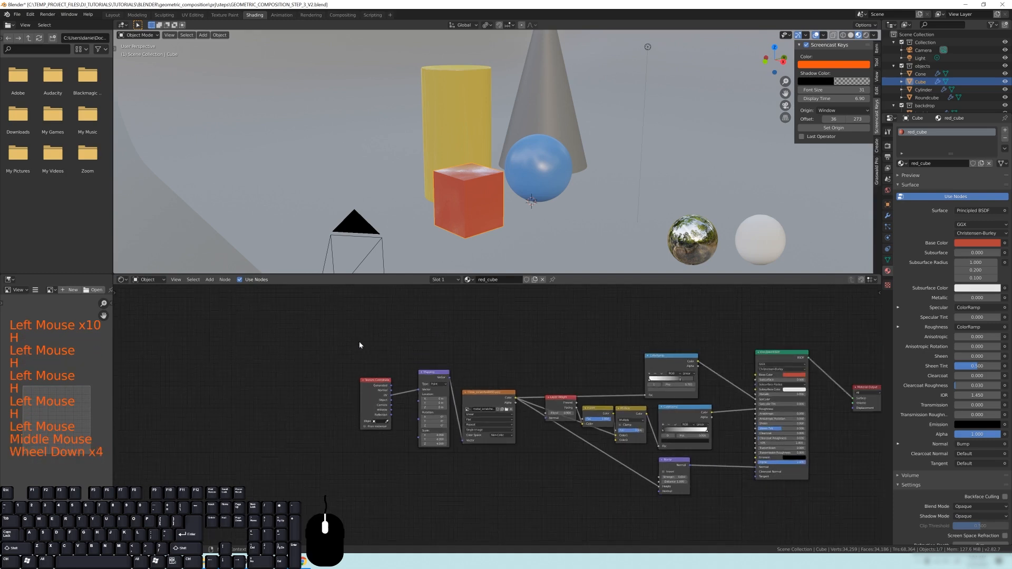
{"action": "left_click_drag", "start_coordinate": [318, 306], "coordinate": [335, 318]}
{"action": "left_click_drag", "start_coordinate": [517, 443], "coordinate": [739, 527]}
{"action": "key", "text": "ctrl+c"}
{"action": "key", "text": "ctrl+c"}
{"action": "key", "text": "ctrl+c"}
{"action": "key", "text": "ctrl+c"}
{"action": "key", "text": "ctrl+c"}
{"action": "key", "text": "ctrl+c"}
{"action": "key", "text": "ctrl+c"}
{"action": "key", "text": "ctrl+c"}
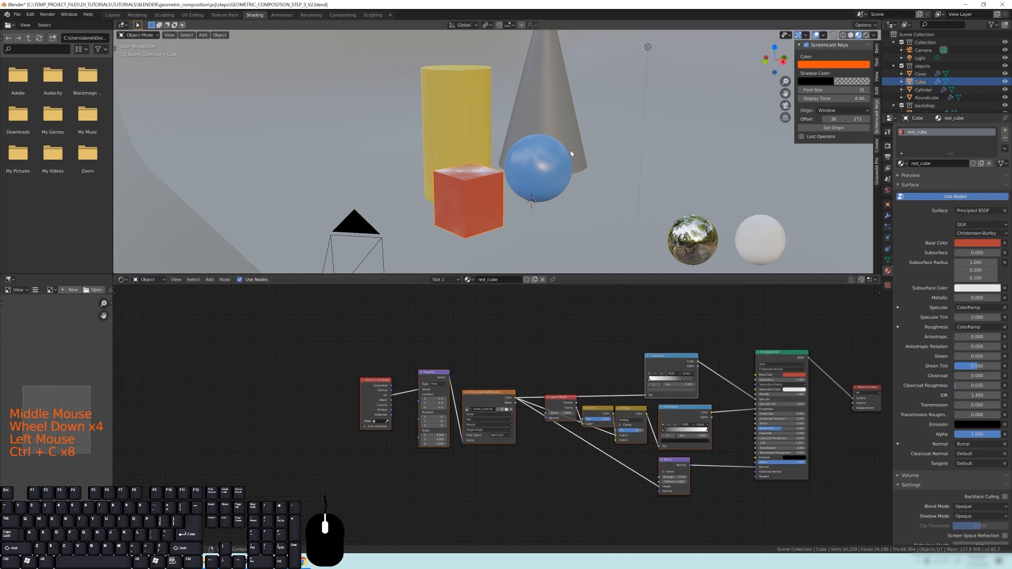
{"action": "left_click", "coordinate": [538, 160]}
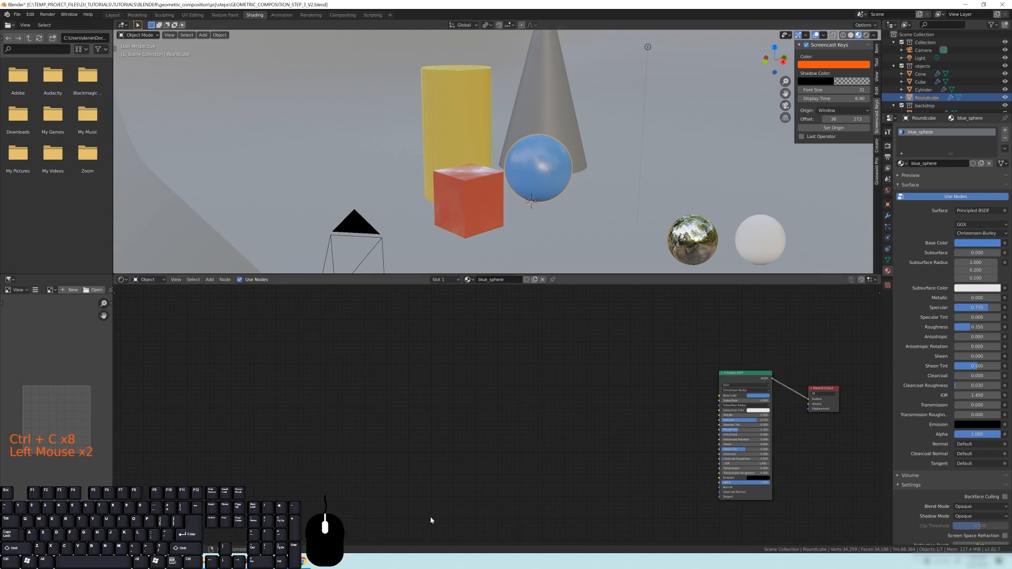
- Paste the copied texture nodes into the blue_sphere material and connect the lower ColorRamp to Roughness and Bump to Normal
{"action": "key", "text": "ctrl+v"}
{"action": "middle_click_drag", "start_coordinate": [579, 440], "coordinate": [495, 419]}
{"action": "scroll", "coordinate": [557, 428], "scroll_direction": "up", "scroll_amount": 4}
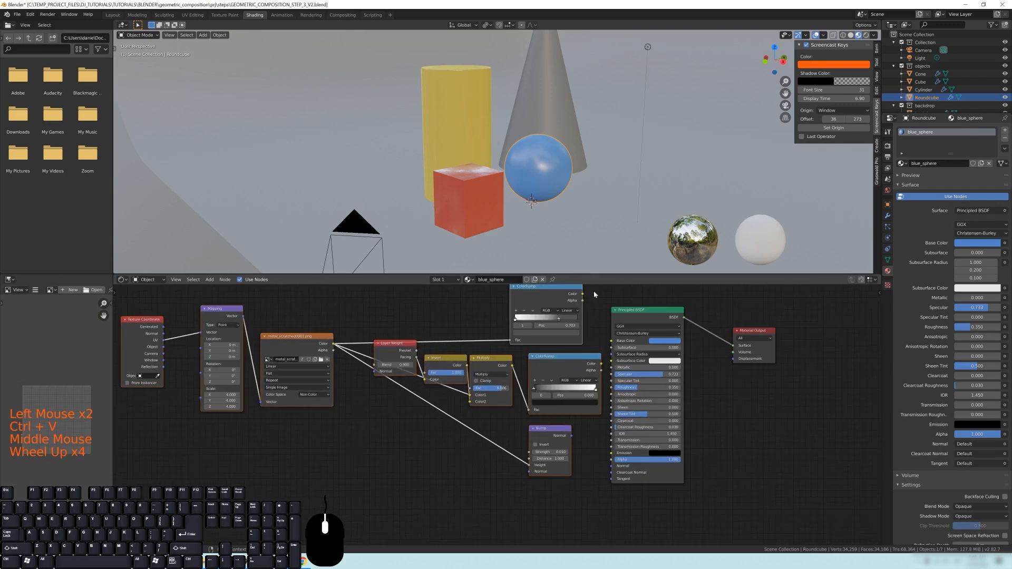
{"action": "middle_click_drag", "start_coordinate": [580, 312], "coordinate": [564, 327]}
{"action": "middle_click_drag", "start_coordinate": [585, 383], "coordinate": [592, 367]}
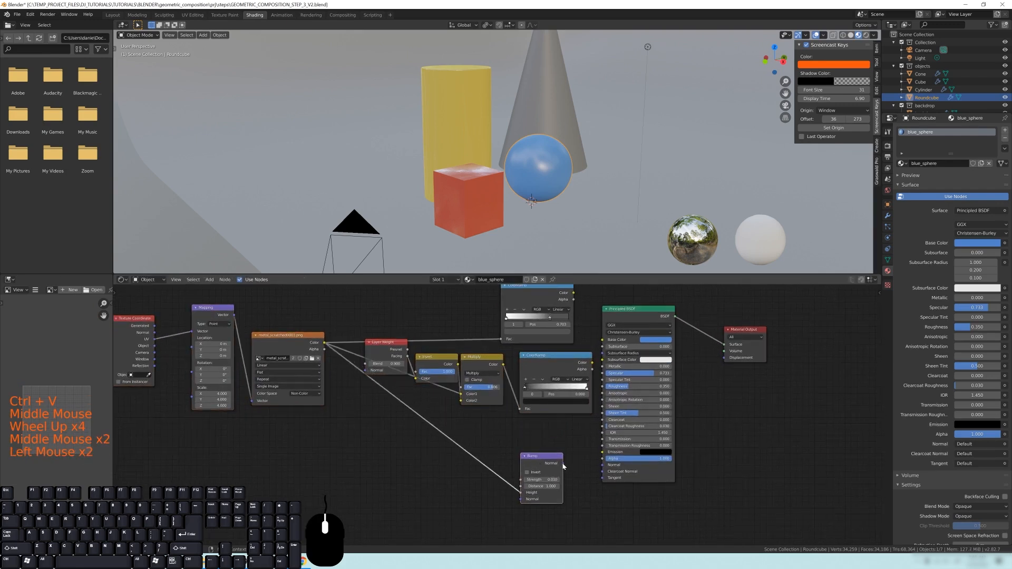
{"action": "left_click_drag", "start_coordinate": [553, 362], "coordinate": [549, 382]}
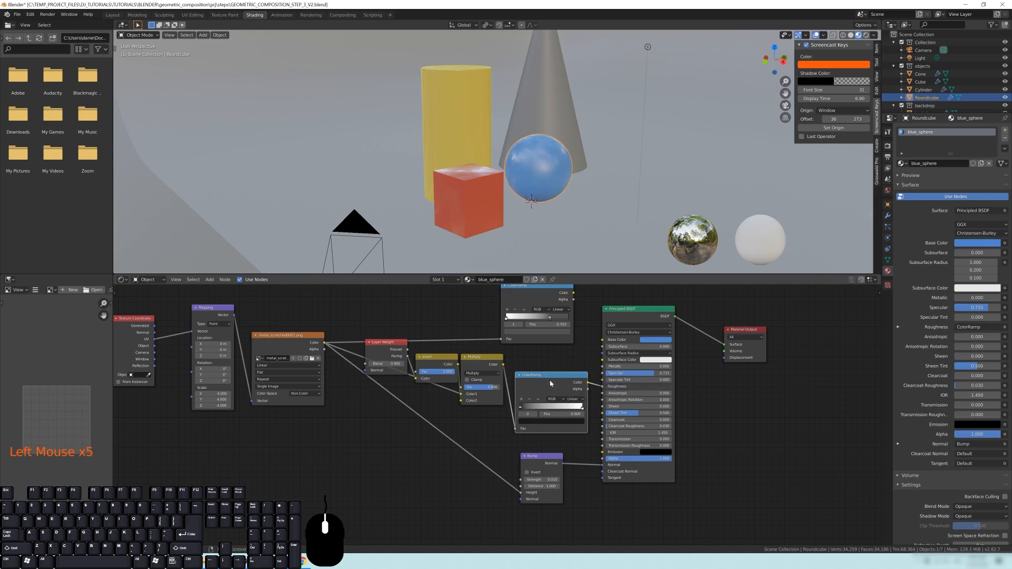
- Lower the Multiply, Invert and Layer Weight nodes and connect the repositioned upper ColorRamp to the blue_sphere's Specular input
{"action": "middle_click_drag", "start_coordinate": [520, 371], "coordinate": [536, 371]}
{"action": "left_click_drag", "start_coordinate": [490, 357], "coordinate": [490, 385]}
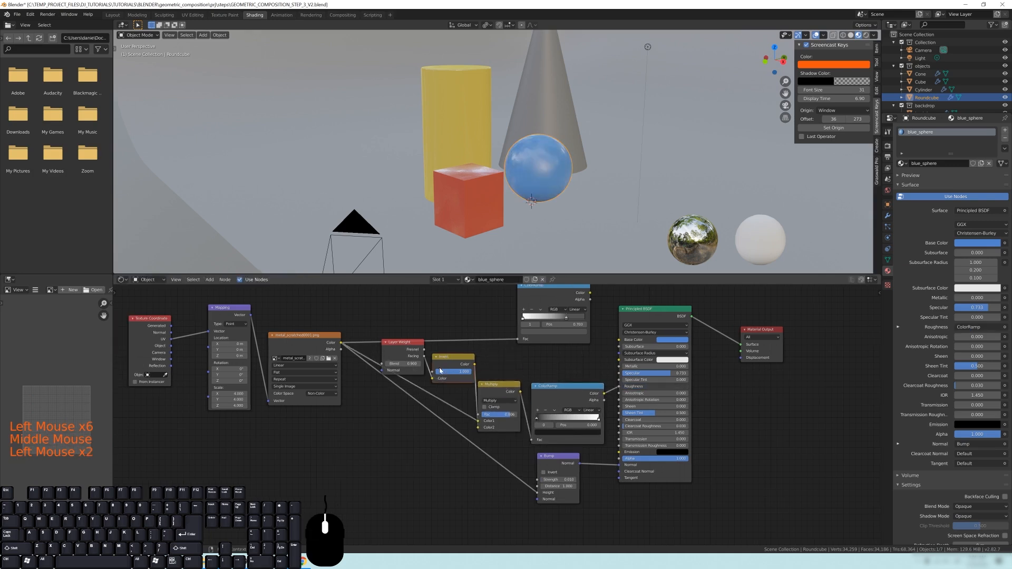
{"action": "middle_click_drag", "start_coordinate": [520, 363], "coordinate": [499, 373]}
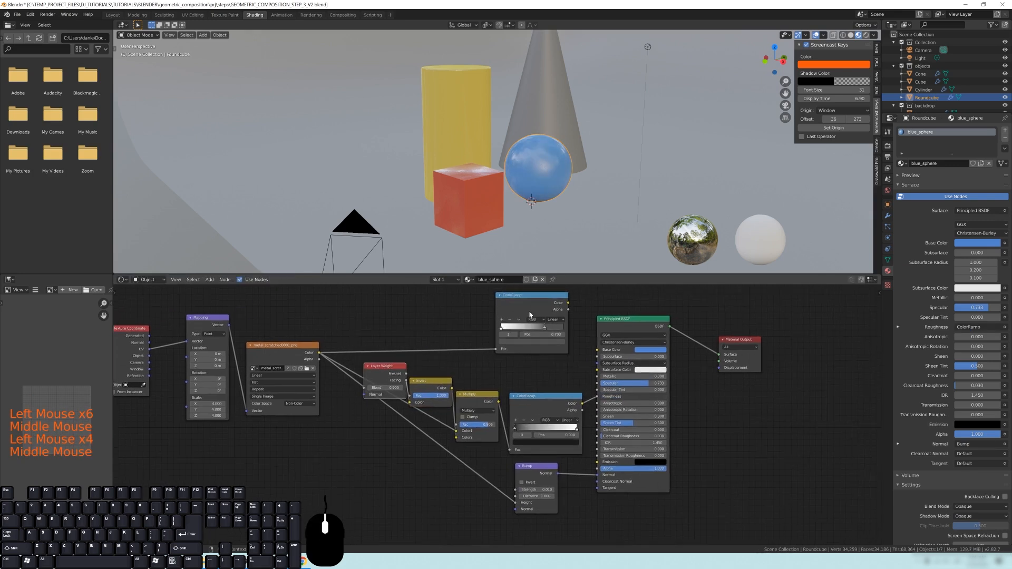
{"action": "left_click_drag", "start_coordinate": [528, 305], "coordinate": [518, 342]}
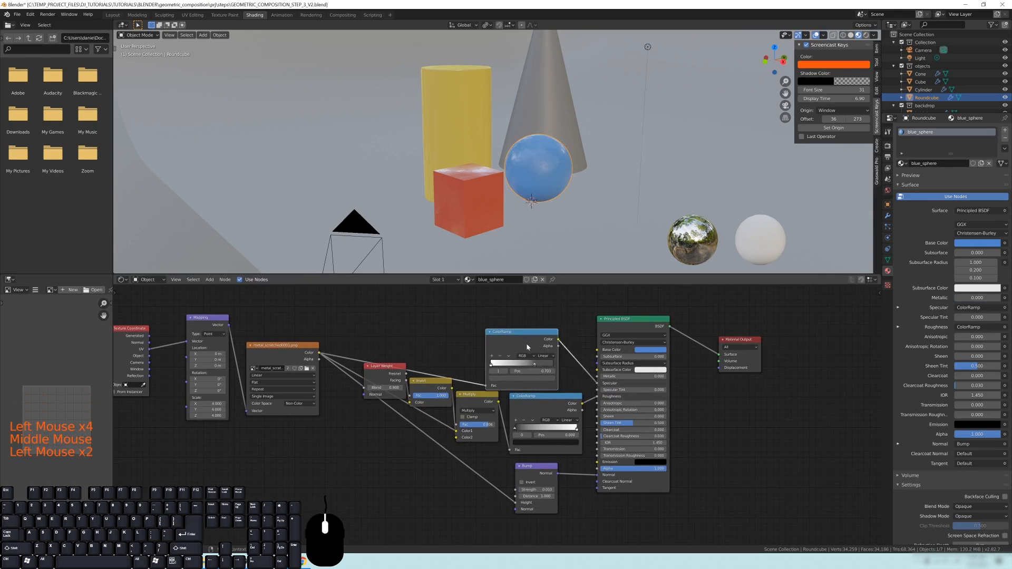
{"action": "left_click_drag", "start_coordinate": [526, 346], "coordinate": [541, 334]}
- Examine the blue sphere's scratched surface up close from several angles
{"action": "scroll", "coordinate": [585, 197], "scroll_direction": "up", "scroll_amount": 7}
{"action": "middle_click_drag", "start_coordinate": [585, 197], "coordinate": [604, 165], "text": "shift"}
{"action": "scroll", "coordinate": [568, 170], "scroll_direction": "up", "scroll_amount": 4}
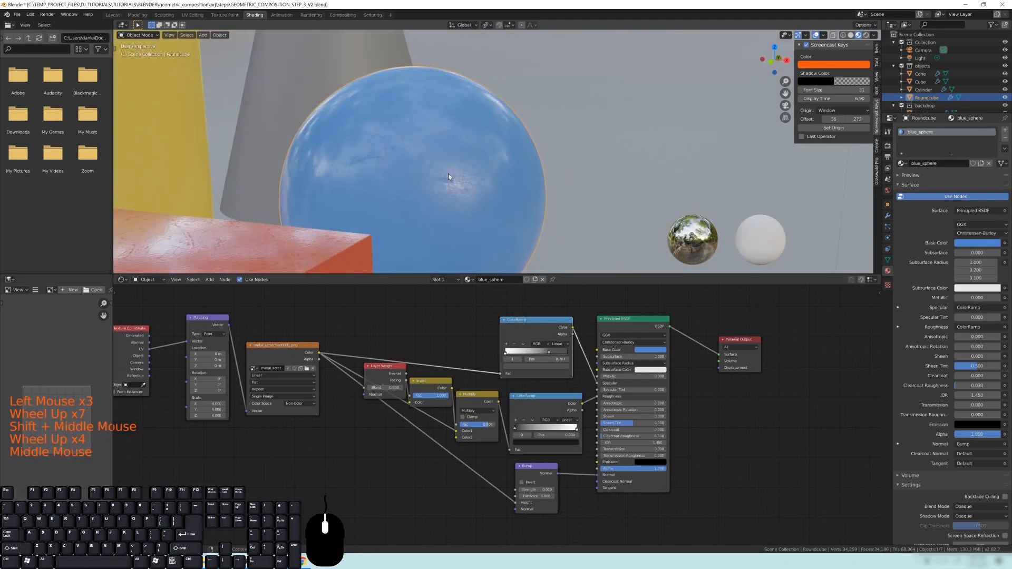
{"action": "key", "text": "KP_Decimal"}
{"action": "middle_click_drag", "start_coordinate": [448, 173], "coordinate": [554, 168]}
{"action": "scroll", "coordinate": [479, 150], "scroll_direction": "up", "scroll_amount": 2}
{"action": "scroll", "coordinate": [524, 147], "scroll_direction": "down", "scroll_amount": 5}
{"action": "middle_click_drag", "start_coordinate": [553, 169], "coordinate": [598, 210], "text": "shift"}
{"action": "scroll", "coordinate": [598, 211], "scroll_direction": "down", "scroll_amount": 4}
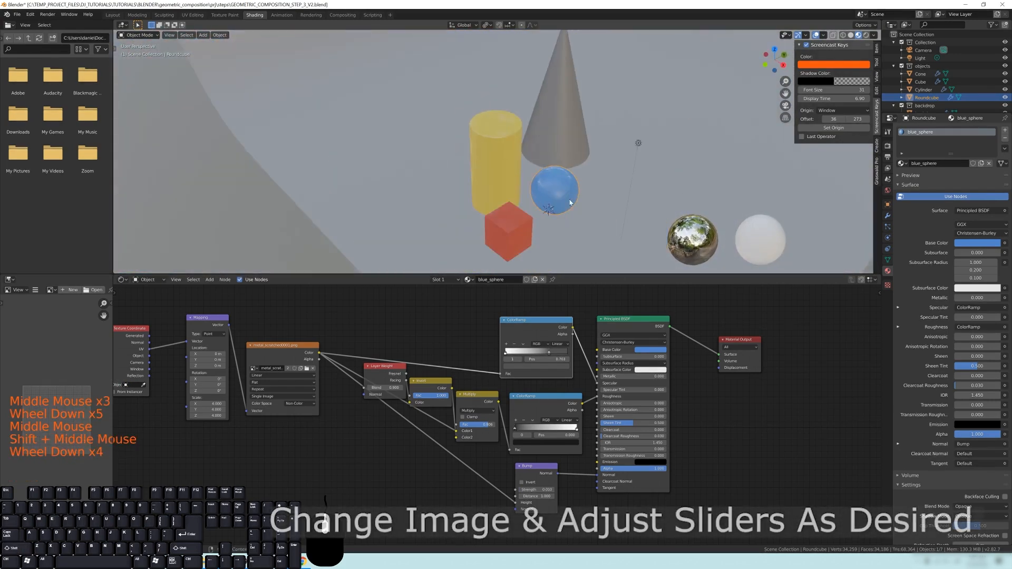
- Try steel_worn0001.png as the blue sphere's texture image, check it up close, and undo the last change
{"action": "middle_click_drag", "start_coordinate": [366, 431], "coordinate": [363, 416]}
{"action": "scroll", "coordinate": [363, 416], "scroll_direction": "up", "scroll_amount": 5}
{"action": "left_click", "coordinate": [359, 366]}
{"action": "scroll", "coordinate": [540, 157], "scroll_direction": "up", "scroll_amount": 6}
{"action": "middle_click_drag", "start_coordinate": [558, 174], "coordinate": [496, 158], "text": "shift"}
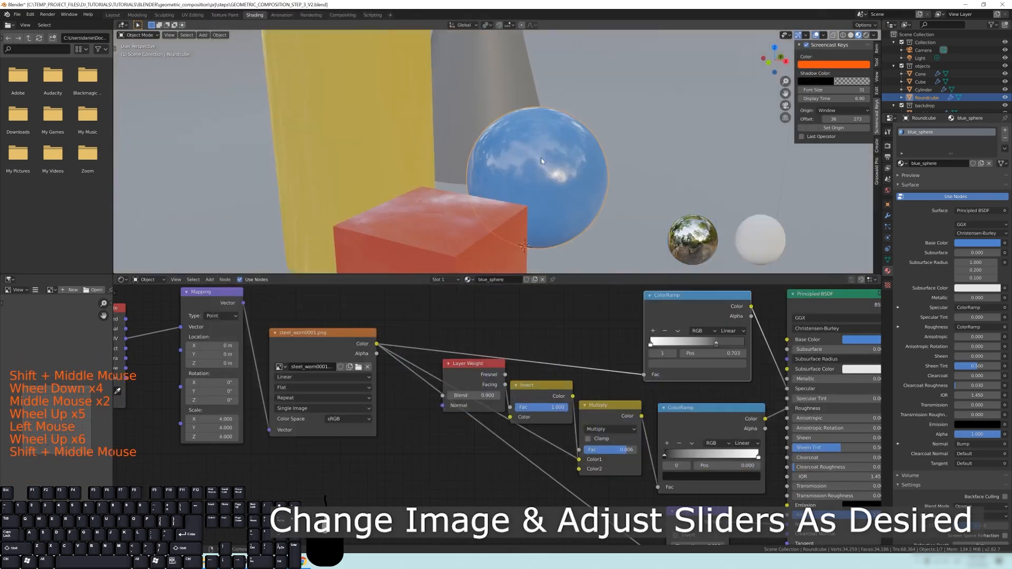
{"action": "scroll", "coordinate": [495, 158], "scroll_direction": "up", "scroll_amount": 2}
{"action": "mouse_move", "coordinate": [495, 158]}
{"action": "middle_mouse_down", "text": "shift"}
{"action": "mouse_move", "coordinate": [526, 170]}
{"action": "mouse_move", "coordinate": [501, 150]}
{"action": "middle_mouse_up", "text": "shift"}
{"action": "scroll", "coordinate": [525, 170], "scroll_direction": "up", "scroll_amount": 2}
{"action": "scroll", "coordinate": [501, 150], "scroll_direction": "down", "scroll_amount": 3}
{"action": "middle_click_drag", "start_coordinate": [342, 444], "coordinate": [420, 465]}
{"action": "key", "text": "ctrl+z"}
- Select the yellow cylinder and frame its yellow_cylinder material nodes in the node editor
{"action": "middle_click_drag", "start_coordinate": [519, 174], "coordinate": [511, 221]}
{"action": "scroll", "coordinate": [540, 190], "scroll_direction": "up", "scroll_amount": 2}
{"action": "scroll", "coordinate": [429, 111], "scroll_direction": "down", "scroll_amount": 5}
{"action": "middle_click_drag", "start_coordinate": [442, 100], "coordinate": [464, 144]}
{"action": "left_click", "coordinate": [429, 112]}
{"action": "scroll", "coordinate": [429, 111], "scroll_direction": "down", "scroll_amount": 4}
{"action": "left_click", "coordinate": [495, 405]}
{"action": "scroll", "coordinate": [495, 405], "scroll_direction": "down", "scroll_amount": 9}
{"action": "middle_click_drag", "start_coordinate": [605, 404], "coordinate": [560, 388], "text": "shift"}
{"action": "middle_click_drag", "start_coordinate": [612, 423], "coordinate": [525, 425]}
{"action": "scroll", "coordinate": [479, 365], "scroll_direction": "up", "scroll_amount": 4}
{"action": "middle_click_drag", "start_coordinate": [449, 404], "coordinate": [477, 363]}
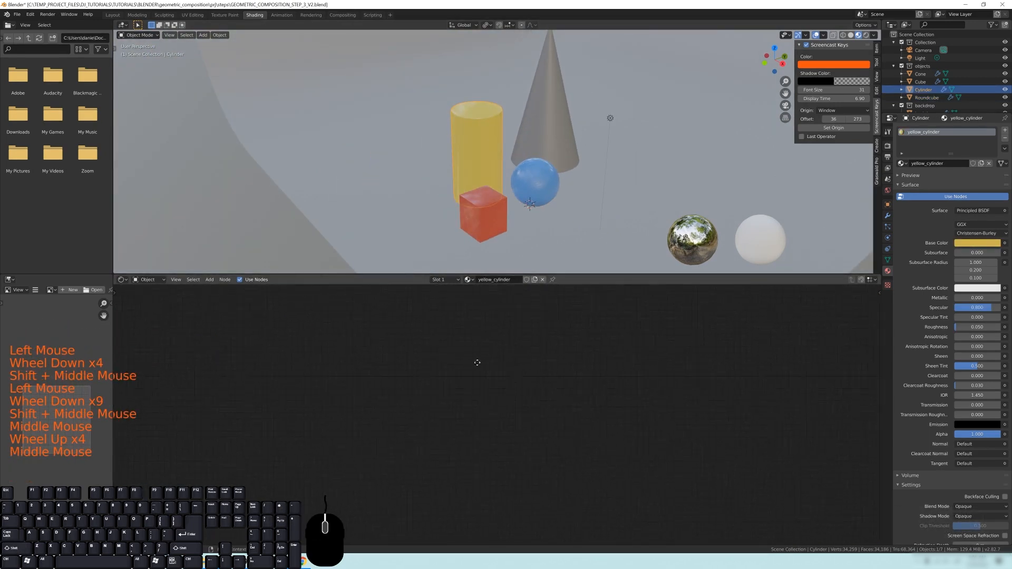
{"action": "middle_click_drag", "start_coordinate": [524, 446], "coordinate": [450, 394]}
{"action": "scroll", "coordinate": [510, 438], "scroll_direction": "down", "scroll_amount": 17}
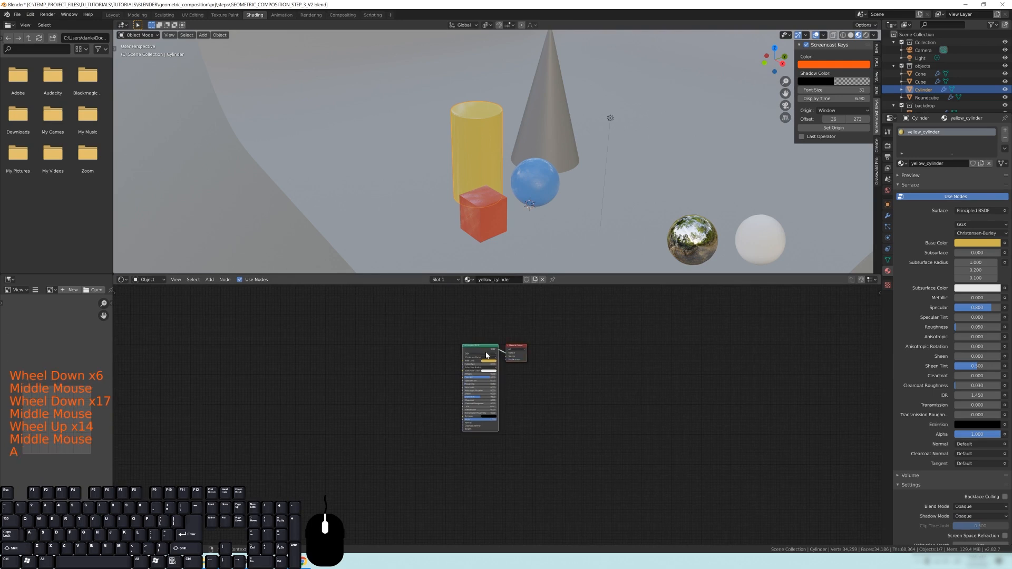
{"action": "key", "text": "KP_Decimal"}
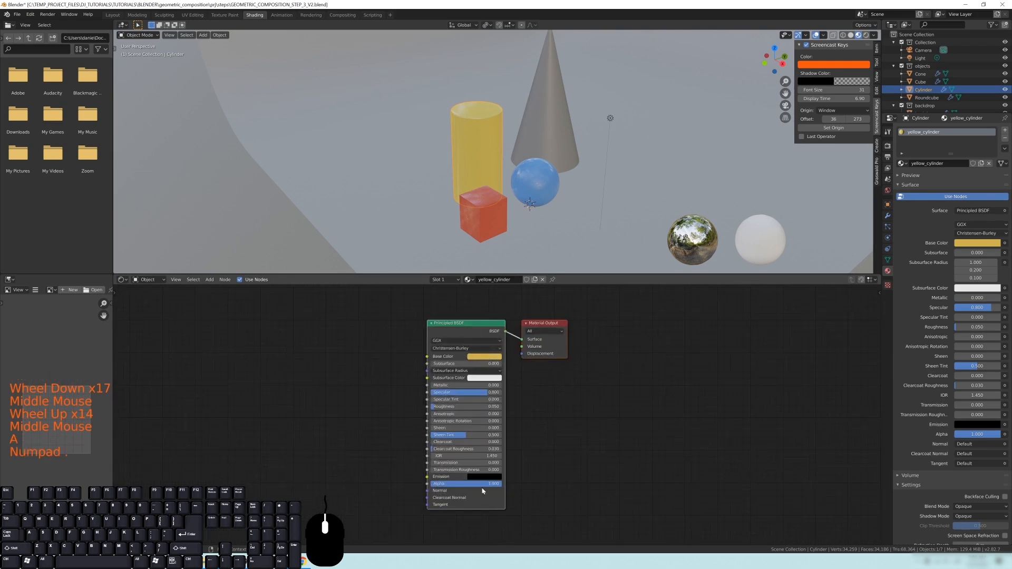
- Paste the copied texture nodes into the yellow_cylinder material and place them in front of the Principled BSDF
{"action": "left_click", "coordinate": [393, 385]}
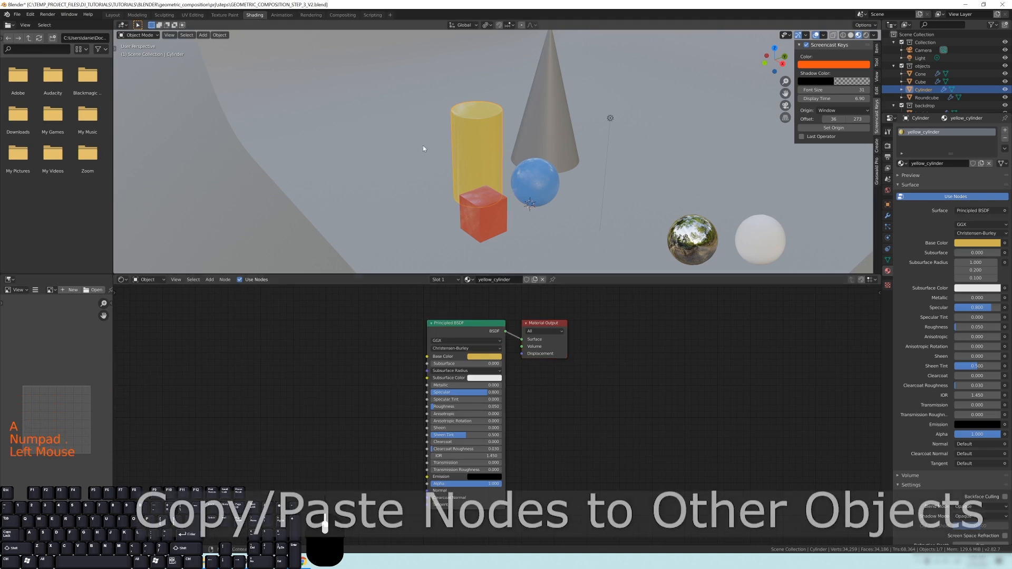
{"action": "middle_click_drag", "start_coordinate": [341, 387], "coordinate": [680, 389]}
{"action": "key", "text": "ctrl+v"}
{"action": "mouse_move", "coordinate": [713, 424]}
{"action": "middle_mouse_down"}
{"action": "mouse_move", "coordinate": [648, 412]}
{"action": "mouse_move", "coordinate": [655, 386]}
{"action": "middle_mouse_up"}
{"action": "key", "text": "g"}
{"action": "left_click", "coordinate": [561, 428]}
{"action": "scroll", "coordinate": [655, 387], "scroll_direction": "down", "scroll_amount": 5}
{"action": "mouse_move", "coordinate": [672, 307]}
{"action": "left_mouse_down"}
{"action": "mouse_move", "coordinate": [468, 495]}
{"action": "mouse_move", "coordinate": [295, 464]}
{"action": "left_mouse_up"}
{"action": "key", "text": "g"}
{"action": "left_click", "coordinate": [503, 420]}
{"action": "scroll", "coordinate": [503, 422], "scroll_direction": "up", "scroll_amount": 4}
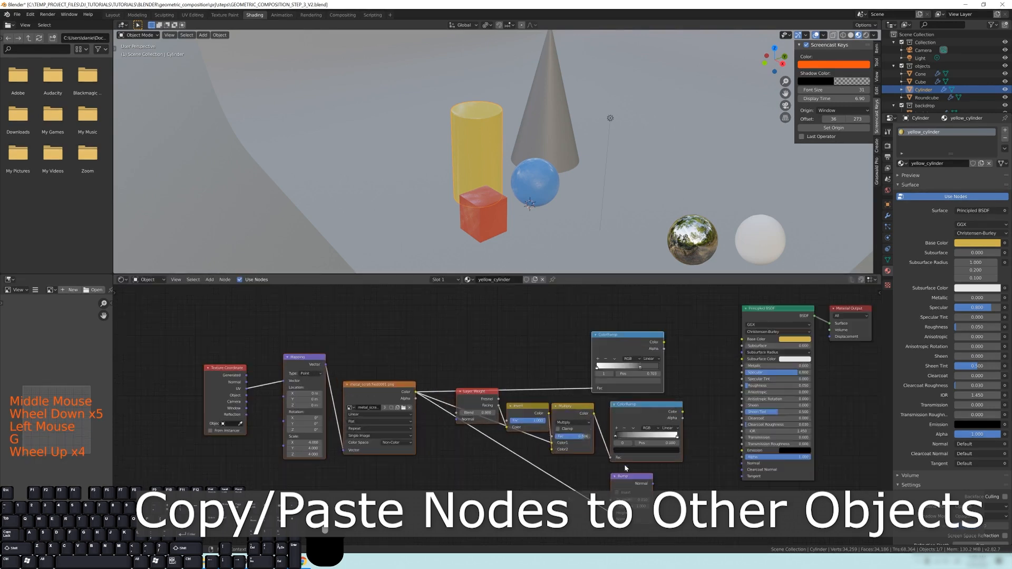
- Connect the yellow_cylinder's ColorRamps to Specular and Roughness and its Bump node to Normal on the Principled BSDF
{"action": "middle_click_drag", "start_coordinate": [626, 469], "coordinate": [555, 454]}
{"action": "left_click", "coordinate": [569, 458]}
{"action": "middle_click_drag", "start_coordinate": [580, 467], "coordinate": [516, 459]}
{"action": "left_click_drag", "start_coordinate": [608, 437], "coordinate": [607, 437]}
{"action": "middle_click_drag", "start_coordinate": [584, 469], "coordinate": [530, 468]}
{"action": "scroll", "coordinate": [497, 409], "scroll_direction": "up", "scroll_amount": 5}
{"action": "left_click_drag", "start_coordinate": [490, 369], "coordinate": [580, 332]}
{"action": "middle_click_drag", "start_coordinate": [535, 351], "coordinate": [578, 477]}
{"action": "left_click_drag", "start_coordinate": [509, 393], "coordinate": [623, 438]}
- Examine the yellow cylinder's textured surface up close and from different angles
{"action": "scroll", "coordinate": [501, 137], "scroll_direction": "up", "scroll_amount": 5}
{"action": "middle_click_drag", "start_coordinate": [501, 137], "coordinate": [509, 121], "text": "shift"}
{"action": "middle_click_drag", "start_coordinate": [508, 121], "coordinate": [414, 151]}
{"action": "scroll", "coordinate": [514, 169], "scroll_direction": "up", "scroll_amount": 3}
{"action": "scroll", "coordinate": [414, 151], "scroll_direction": "down", "scroll_amount": 4}
{"action": "middle_click_drag", "start_coordinate": [368, 177], "coordinate": [532, 163], "text": "shift"}
{"action": "scroll", "coordinate": [521, 141], "scroll_direction": "up", "scroll_amount": 2}
{"action": "scroll", "coordinate": [446, 125], "scroll_direction": "down", "scroll_amount": 3}
{"action": "middle_click_drag", "start_coordinate": [685, 131], "coordinate": [567, 122]}
- Select the gray cone, paste the copied texture nodes into its gray_cone material and position them before the Principled BSDF
{"action": "left_click", "coordinate": [617, 132]}
{"action": "scroll", "coordinate": [617, 132], "scroll_direction": "down", "scroll_amount": 6}
{"action": "middle_click_drag", "start_coordinate": [497, 432], "coordinate": [548, 401]}
{"action": "scroll", "coordinate": [548, 400], "scroll_direction": "down", "scroll_amount": 3}
{"action": "middle_click_drag", "start_coordinate": [453, 430], "coordinate": [395, 322]}
{"action": "key", "text": "ctrl+v"}
{"action": "key", "text": "g"}
{"action": "left_click", "coordinate": [488, 435]}
- Connect the gray_cone's upper ColorRamp to Specular, lower ColorRamp to Roughness and Bump to Normal
{"action": "scroll", "coordinate": [395, 322], "scroll_direction": "up", "scroll_amount": 2}
{"action": "left_click_drag", "start_coordinate": [499, 401], "coordinate": [500, 402]}
{"action": "middle_click_drag", "start_coordinate": [606, 382], "coordinate": [582, 441]}
{"action": "left_click_drag", "start_coordinate": [515, 362], "coordinate": [580, 338]}
{"action": "middle_click_drag", "start_coordinate": [548, 316], "coordinate": [553, 372]}
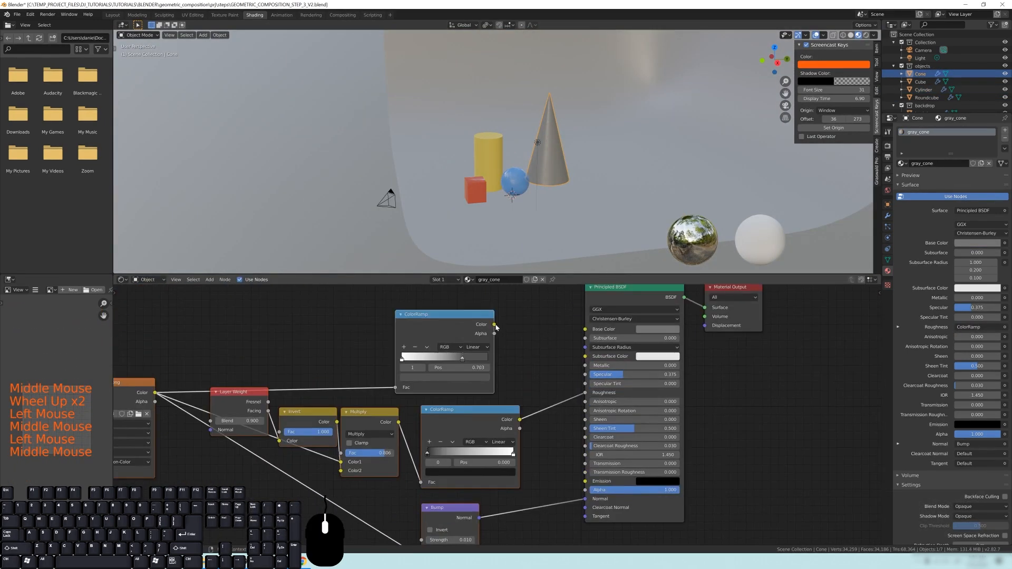
- Check the cone's surface and lighten the gray_cone material's Base Color to near white
{"action": "scroll", "coordinate": [514, 159], "scroll_direction": "up", "scroll_amount": 13}
{"action": "middle_click_drag", "start_coordinate": [521, 158], "coordinate": [437, 158], "text": "shift"}
{"action": "scroll", "coordinate": [463, 153], "scroll_direction": "down", "scroll_amount": 5}
{"action": "middle_click_drag", "start_coordinate": [437, 158], "coordinate": [470, 116]}
{"action": "scroll", "coordinate": [470, 116], "scroll_direction": "up", "scroll_amount": 4}
{"action": "scroll", "coordinate": [471, 116], "scroll_direction": "up", "scroll_amount": 1, "text": "shift"}
{"action": "middle_click_drag", "start_coordinate": [470, 79], "coordinate": [400, 158], "text": "shift"}
{"action": "scroll", "coordinate": [370, 144], "scroll_direction": "down", "scroll_amount": 9}
{"action": "left_click", "coordinate": [657, 329]}
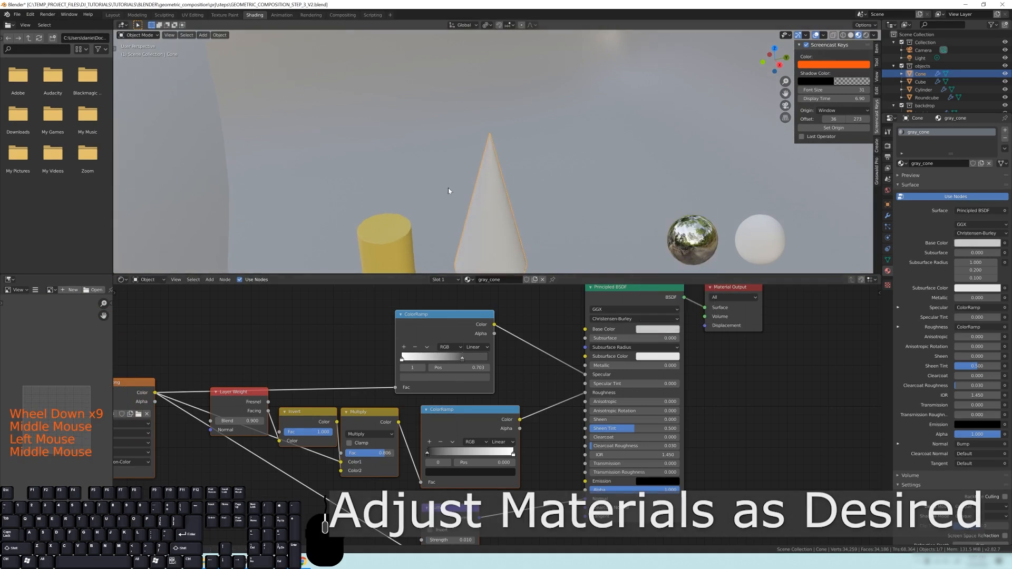
{"action": "middle_click_drag", "start_coordinate": [458, 186], "coordinate": [463, 168]}
{"action": "middle_click_drag", "start_coordinate": [463, 169], "coordinate": [471, 147], "text": "shift"}
{"action": "middle_click_drag", "start_coordinate": [471, 148], "coordinate": [476, 131]}
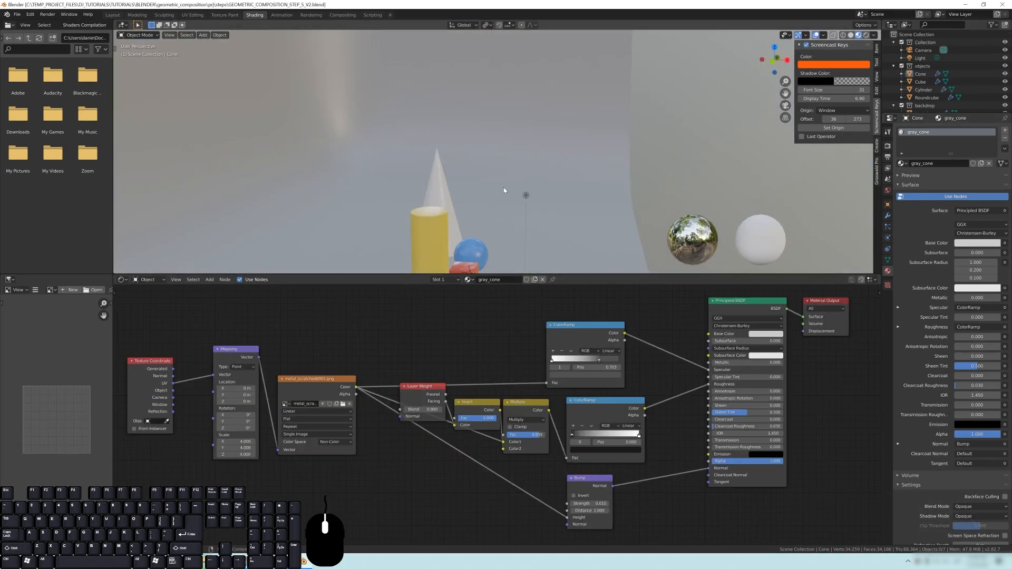
- Select the cone and copy all its gray_cone nodes except the Principled BSDF and Material Output
{"action": "middle_click_drag", "start_coordinate": [504, 188], "coordinate": [496, 164]}
{"action": "middle_click_drag", "start_coordinate": [495, 164], "coordinate": [522, 127], "text": "shift"}
{"action": "scroll", "coordinate": [495, 135], "scroll_direction": "down", "scroll_amount": 3}
{"action": "left_click", "coordinate": [521, 126]}
{"action": "middle_click_drag", "start_coordinate": [522, 126], "coordinate": [504, 170], "text": "shift"}
{"action": "scroll", "coordinate": [503, 172], "scroll_direction": "down", "scroll_amount": 3}
{"action": "middle_click_drag", "start_coordinate": [400, 173], "coordinate": [501, 195]}
{"action": "left_click", "coordinate": [463, 215]}
{"action": "scroll", "coordinate": [368, 337], "scroll_direction": "down", "scroll_amount": 3}
{"action": "middle_click_drag", "start_coordinate": [369, 337], "coordinate": [384, 333]}
{"action": "left_click_drag", "start_coordinate": [199, 320], "coordinate": [656, 498]}
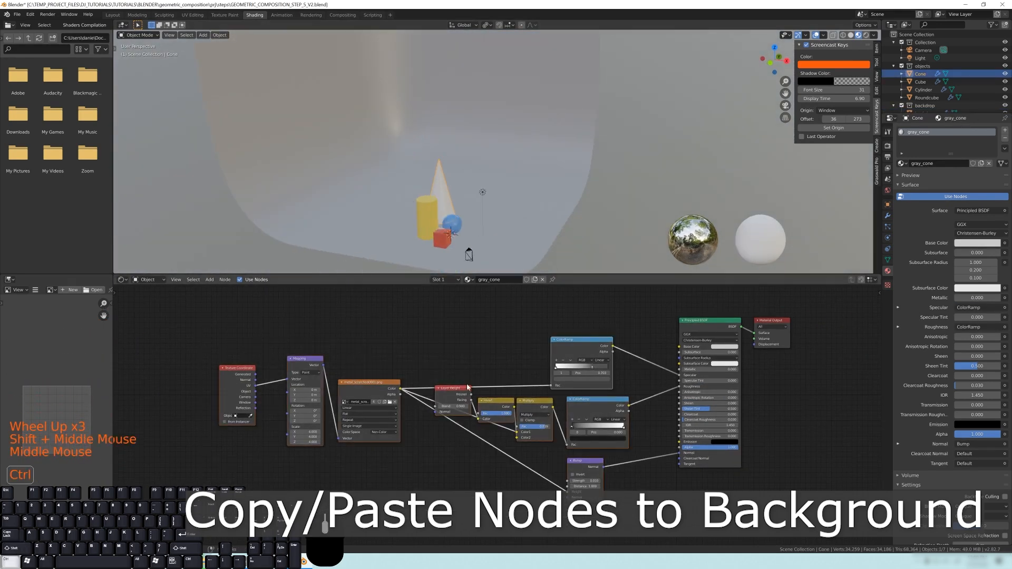
{"action": "key", "text": "ctrl+c"}
- Paste the nodes into the backdrop's background material and connect the ColorRamps to Specular and Roughness and Bump to Normal
{"action": "middle_click_drag", "start_coordinate": [479, 158], "coordinate": [522, 154]}
{"action": "left_click", "coordinate": [506, 150]}
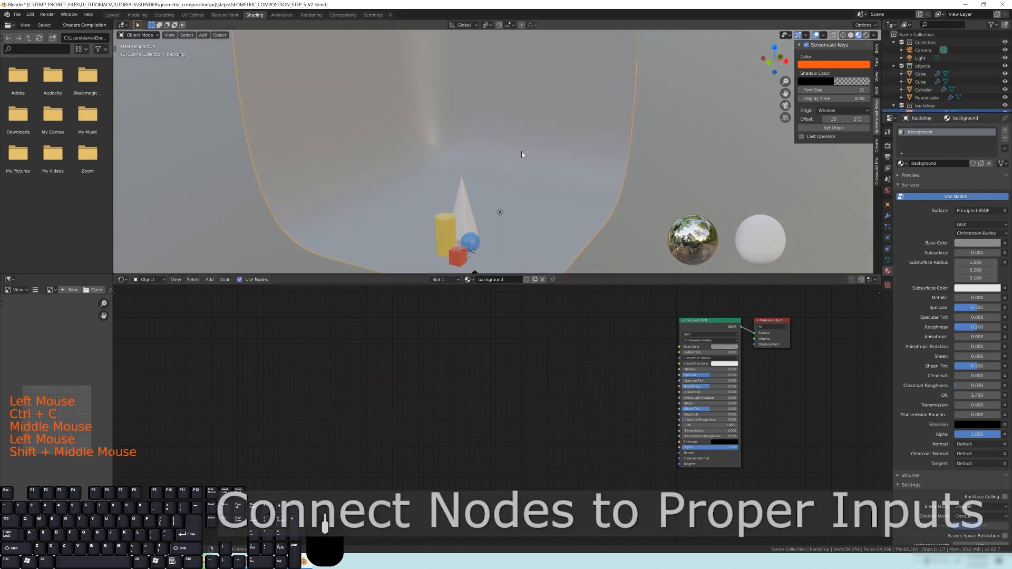
{"action": "key", "text": "ctrl+v"}
{"action": "middle_click_drag", "start_coordinate": [401, 400], "coordinate": [432, 422]}
{"action": "scroll", "coordinate": [464, 442], "scroll_direction": "up", "scroll_amount": 3}
{"action": "middle_click_drag", "start_coordinate": [464, 443], "coordinate": [494, 464]}
{"action": "left_click_drag", "start_coordinate": [547, 378], "coordinate": [589, 359]}
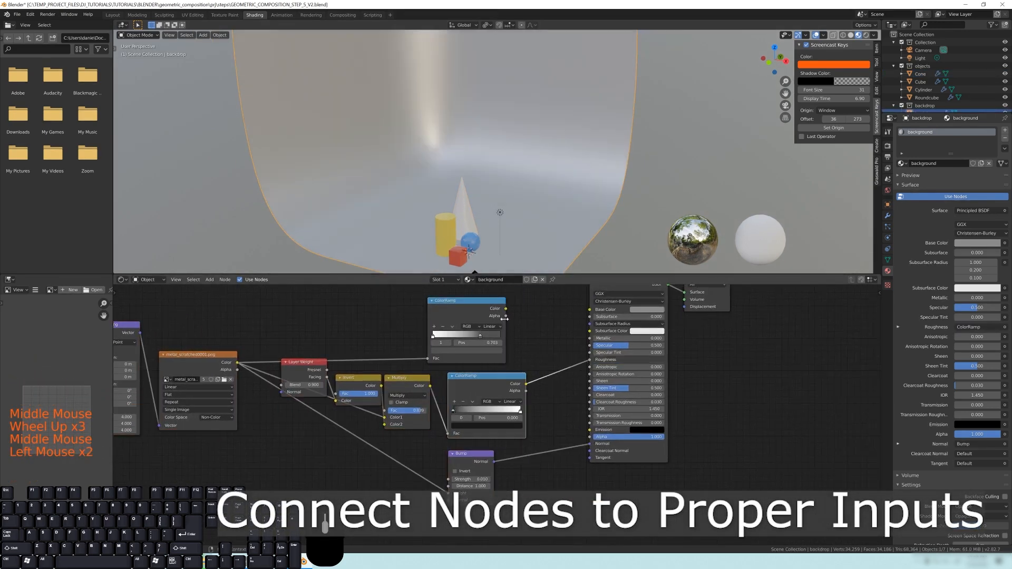
{"action": "left_click_drag", "start_coordinate": [505, 308], "coordinate": [589, 345]}
- Replace the background material's scratched metal image with lead rough_roughness.png from the Maps folder
{"action": "middle_click_drag", "start_coordinate": [536, 214], "coordinate": [530, 200]}
{"action": "scroll", "coordinate": [530, 200], "scroll_direction": "up", "scroll_amount": 4}
{"action": "middle_click_drag", "start_coordinate": [530, 201], "coordinate": [524, 158], "text": "shift"}
{"action": "middle_click_drag", "start_coordinate": [524, 200], "coordinate": [526, 173], "text": "shift"}
{"action": "middle_click_drag", "start_coordinate": [525, 174], "coordinate": [444, 132]}
{"action": "middle_click_drag", "start_coordinate": [227, 362], "coordinate": [442, 378]}
{"action": "left_click", "coordinate": [442, 378]}
{"action": "scroll", "coordinate": [542, 194], "scroll_direction": "down", "scroll_amount": 10}
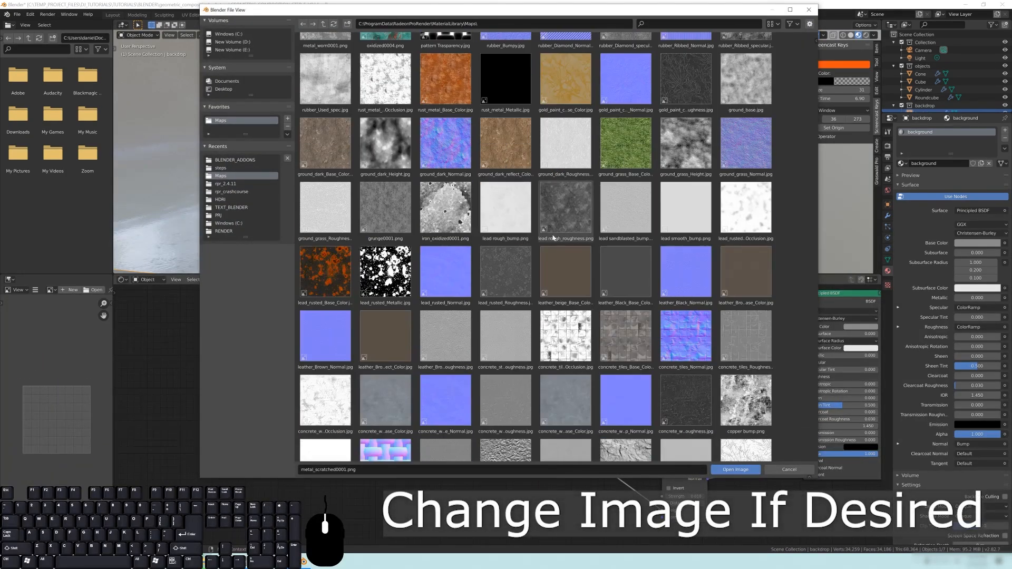
{"action": "double_click", "coordinate": [564, 215]}
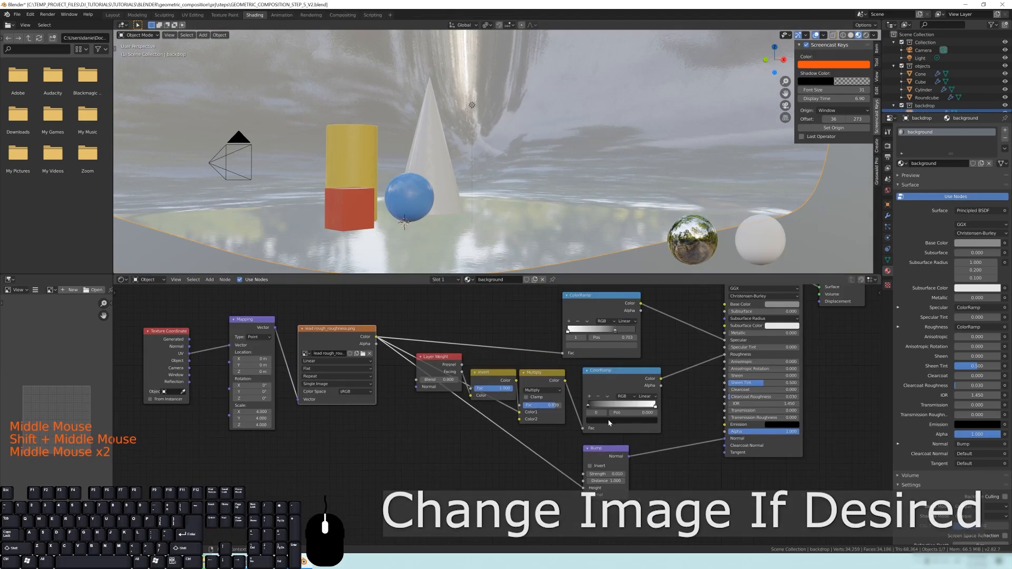
- In camera view, move the background's upper ColorRamp stop to 0.876 and slightly raise the Bump Strength
{"action": "left_click", "coordinate": [580, 345]}
{"action": "middle_click_drag", "start_coordinate": [543, 200], "coordinate": [546, 182]}
{"action": "middle_click_drag", "start_coordinate": [547, 182], "coordinate": [514, 139]}
{"action": "key", "text": "KP_0"}
{"action": "scroll", "coordinate": [533, 165], "scroll_direction": "down", "scroll_amount": 2}
{"action": "scroll", "coordinate": [511, 170], "scroll_direction": "down", "scroll_amount": 1}
{"action": "left_click_drag", "start_coordinate": [614, 330], "coordinate": [626, 330]}
{"action": "left_click_drag", "start_coordinate": [605, 474], "coordinate": [606, 474], "text": "shift"}
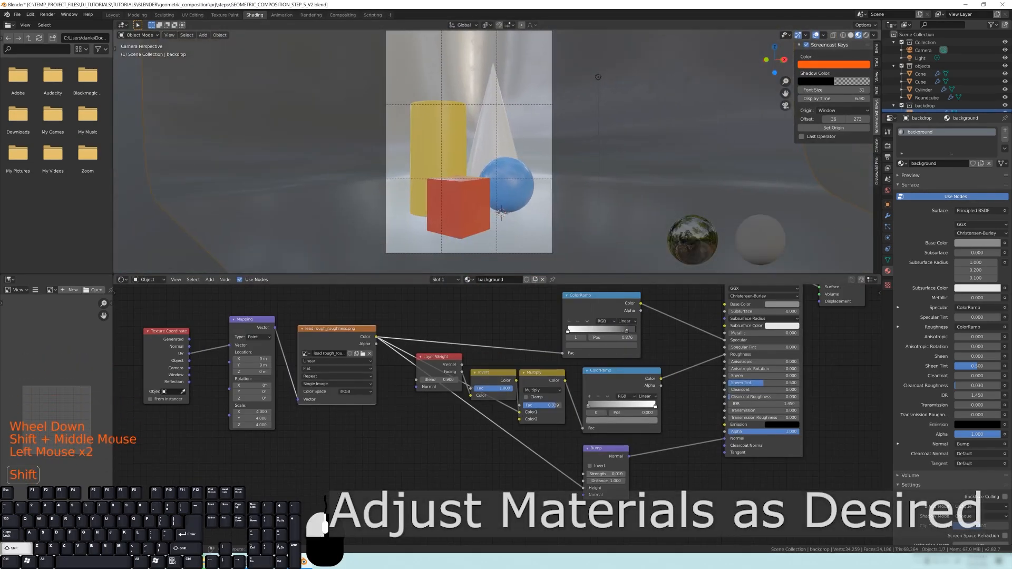
- Tidy the background material's node layout by shifting the Layer Weight and lead rough_roughness texture nodes slightly
{"action": "middle_click_drag", "start_coordinate": [650, 335], "coordinate": [640, 350]}
{"action": "left_click_drag", "start_coordinate": [428, 371], "coordinate": [432, 371]}
{"action": "middle_click_drag", "start_coordinate": [438, 348], "coordinate": [457, 355]}
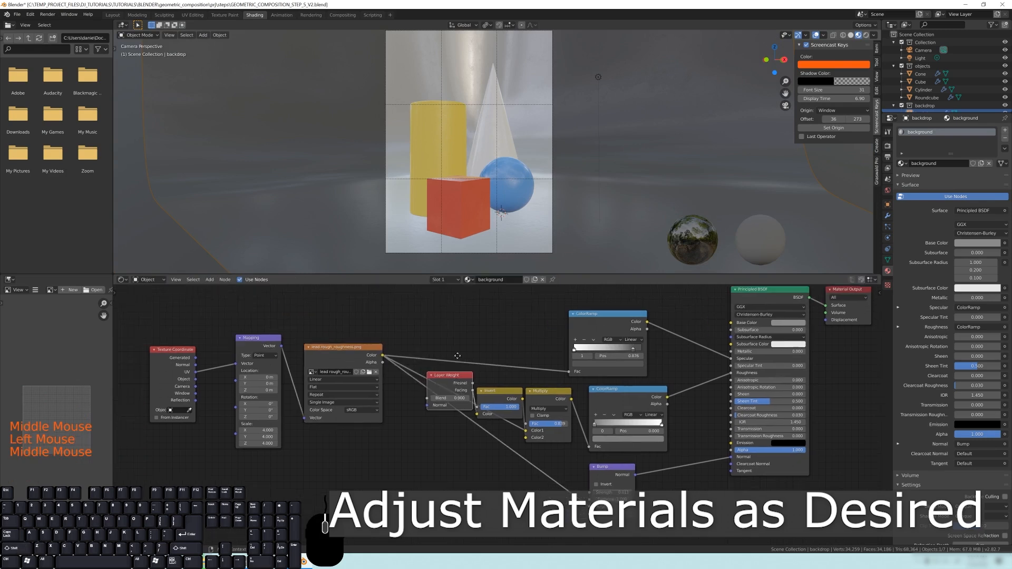
{"action": "left_click_drag", "start_coordinate": [362, 350], "coordinate": [354, 366]}
{"action": "middle_click_drag", "start_coordinate": [421, 342], "coordinate": [363, 351]}
{"action": "left_click_drag", "start_coordinate": [579, 360], "coordinate": [585, 363]}
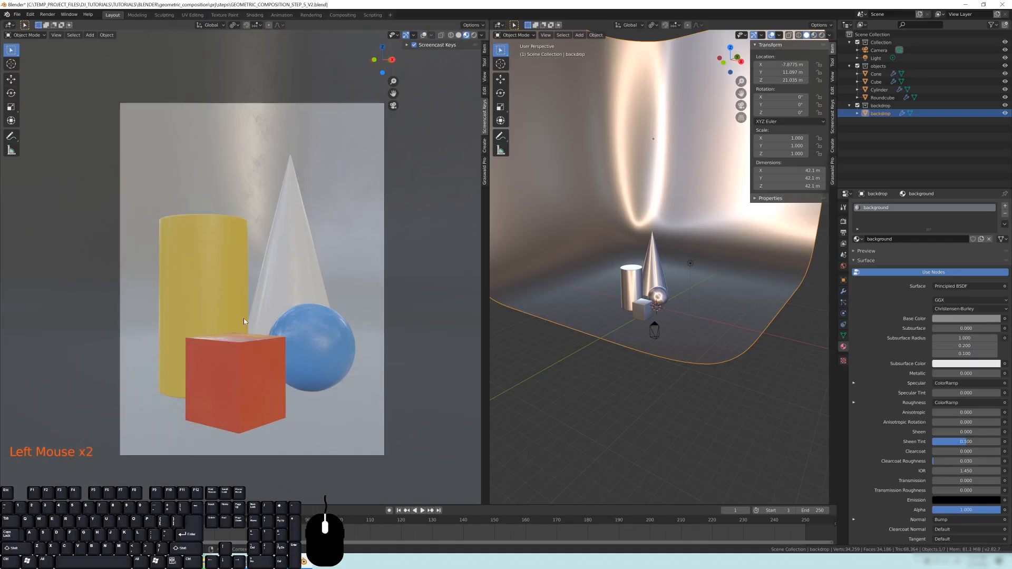
- Examine the textured composition through the camera view in the Layout workspace
{"action": "middle_click_drag", "start_coordinate": [219, 315], "coordinate": [223, 333], "text": "shift"}
{"action": "scroll", "coordinate": [223, 334], "scroll_direction": "up", "scroll_amount": 1}
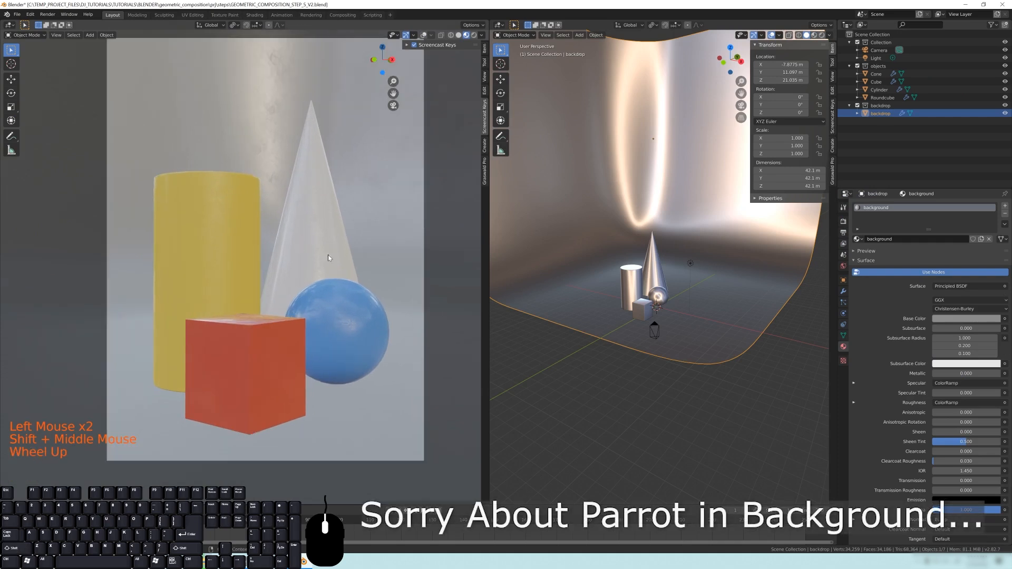